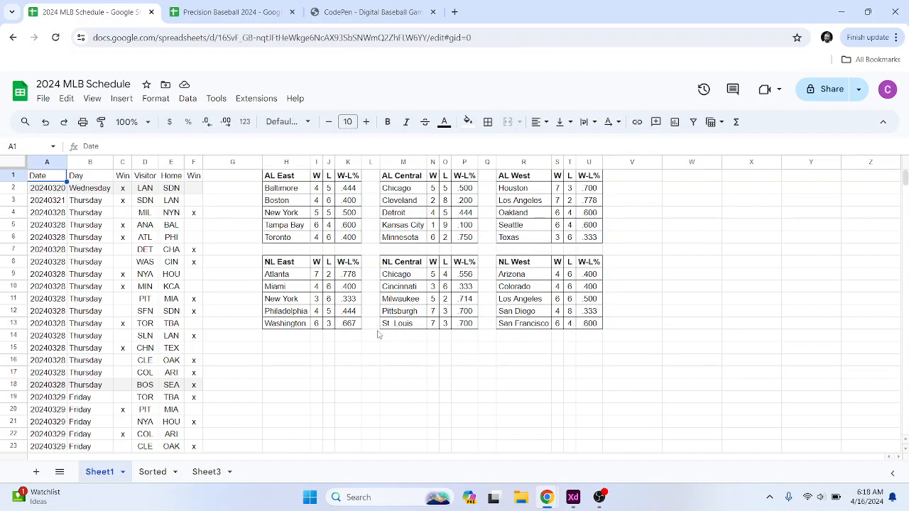
Step: Open clarkandaddisongaming.com in a new tab and look through its Baseball collection
click(454, 12)
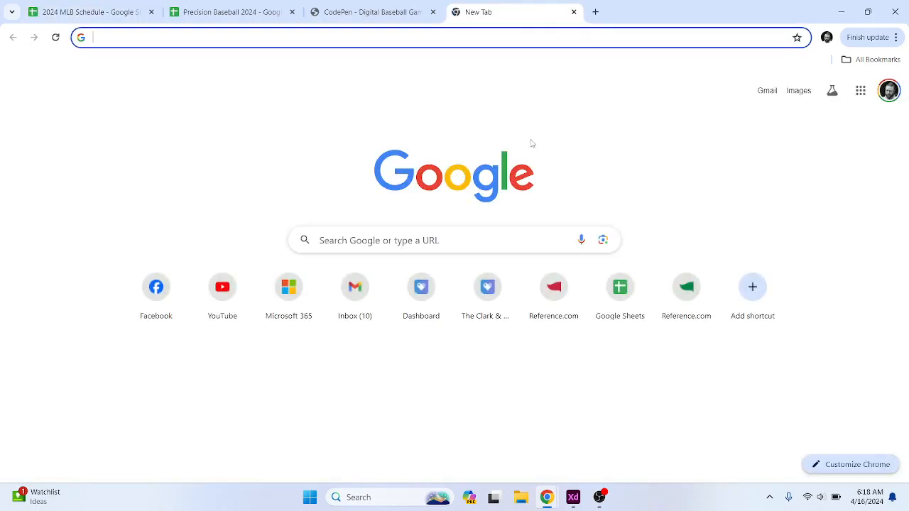
text(clarkandaddisongaming.com)
key(Return)
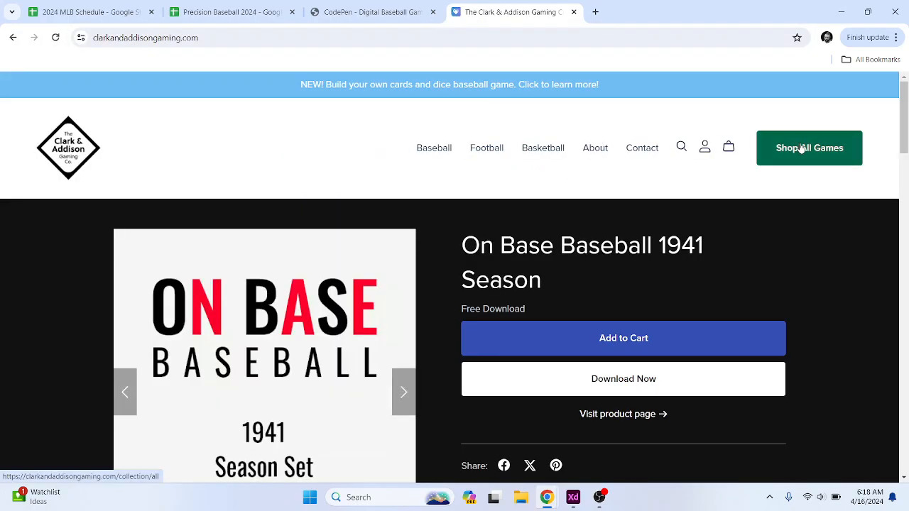
click(428, 150)
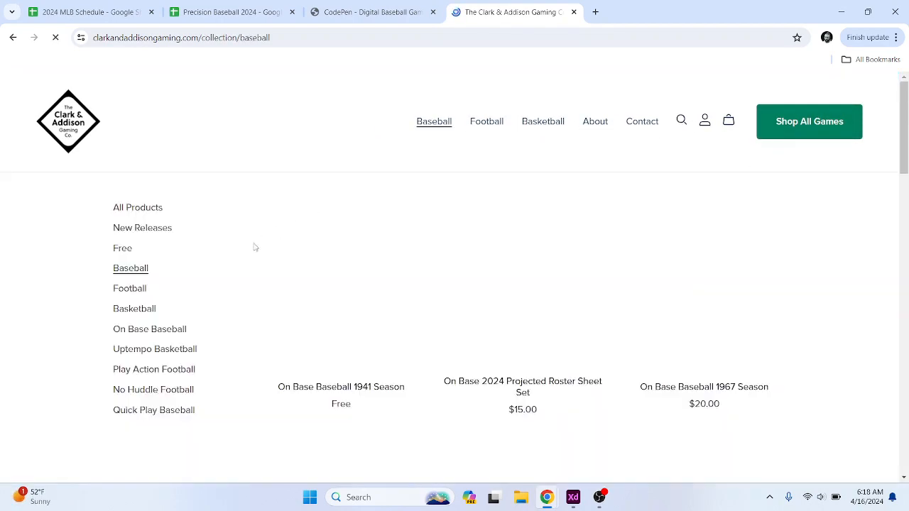
scroll(218, 306, down, 12)
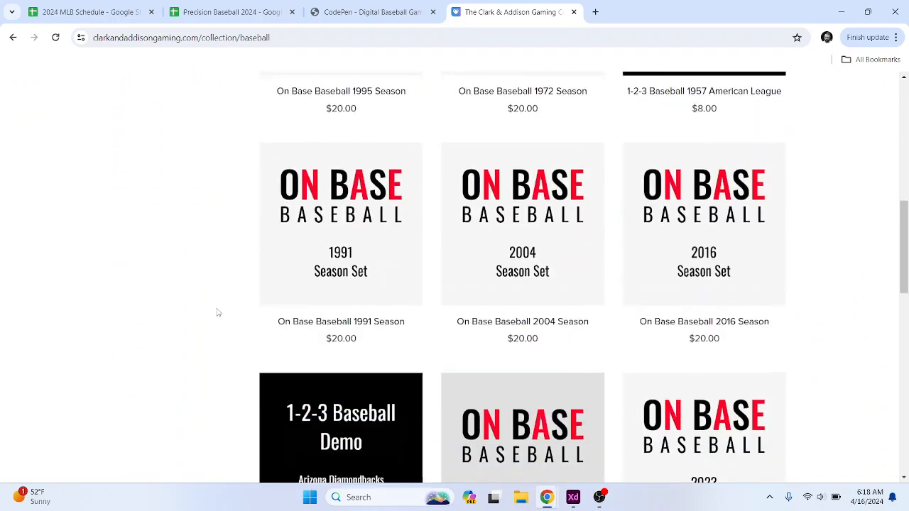
scroll(218, 315, down, 3)
scroll(217, 314, up, 15)
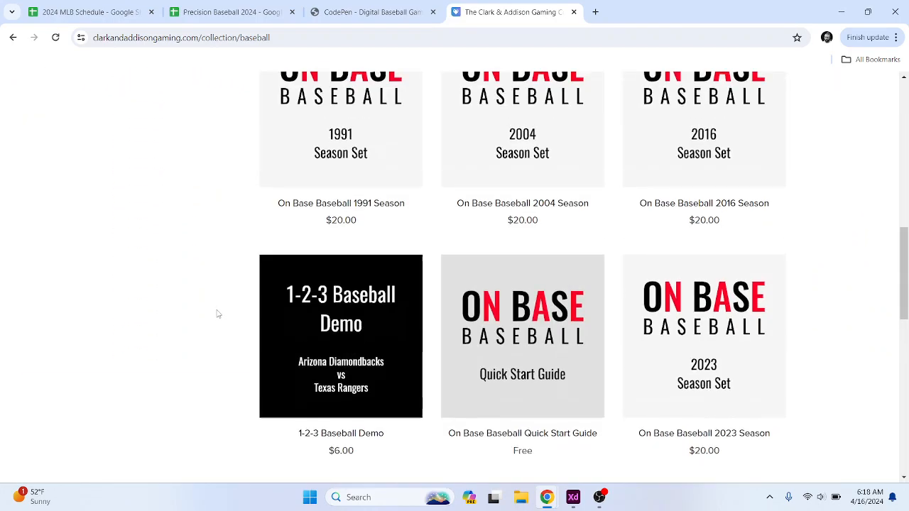
Step: Filter the store to free products and open the Baseball Game Simulation Chart page
click(122, 249)
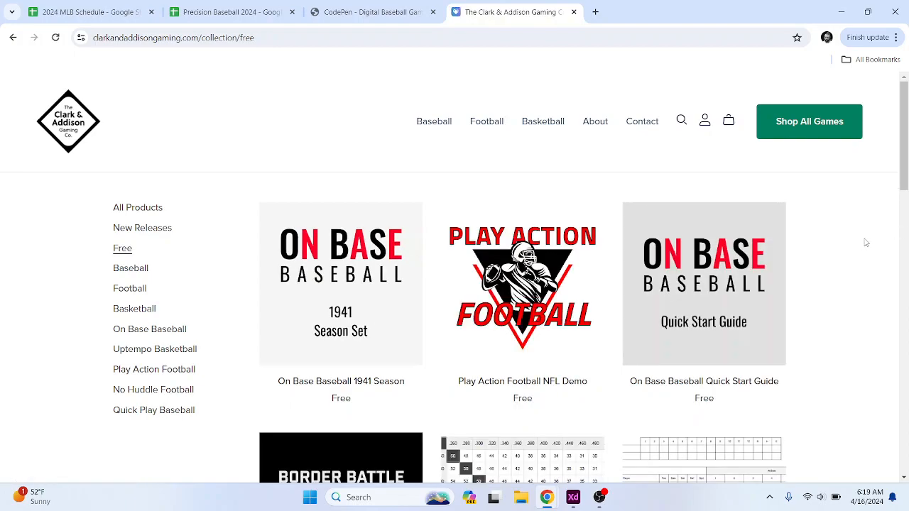
scroll(863, 242, down, 3)
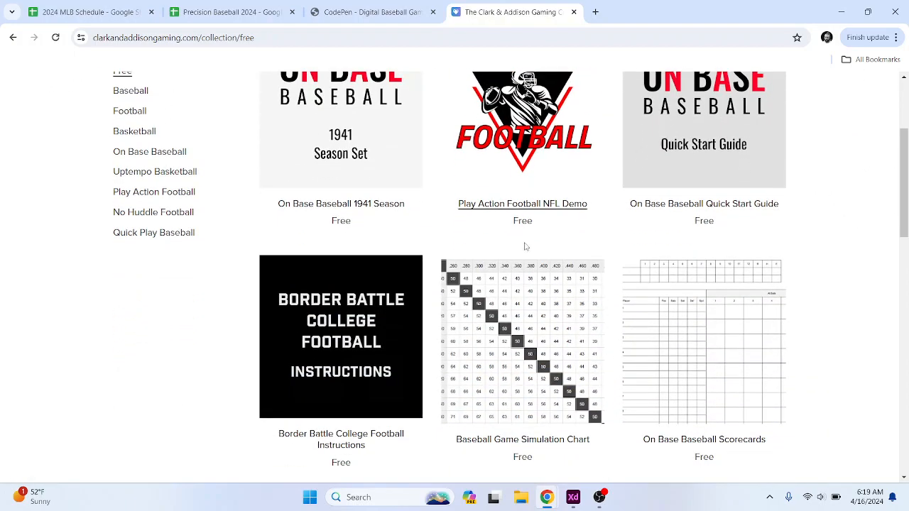
scroll(856, 265, down, 3)
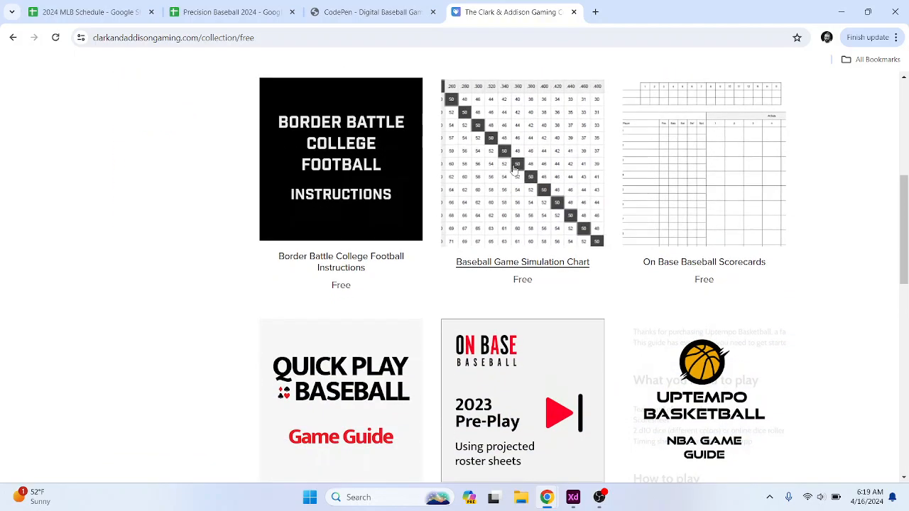
click(540, 230)
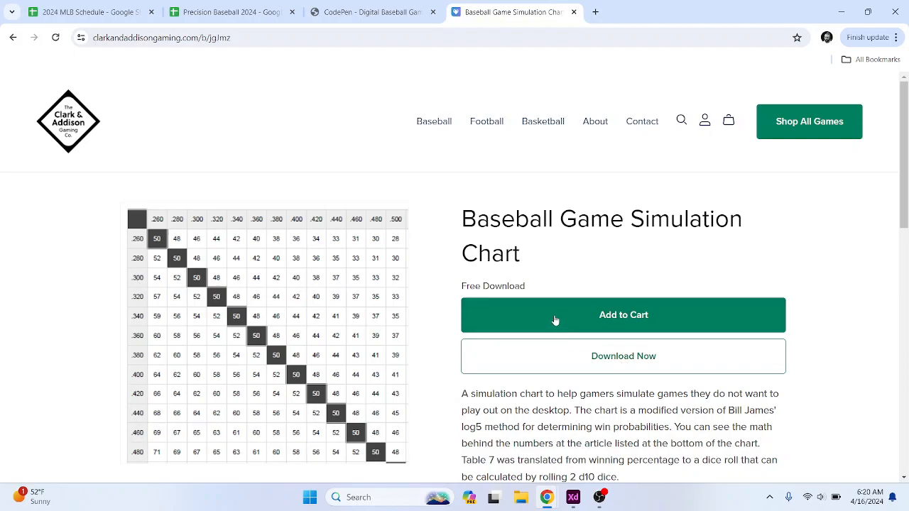
Step: Go back to the 2024 MLB Schedule spreadsheet and examine how far the game results on Sheet1 are filled in
click(371, 12)
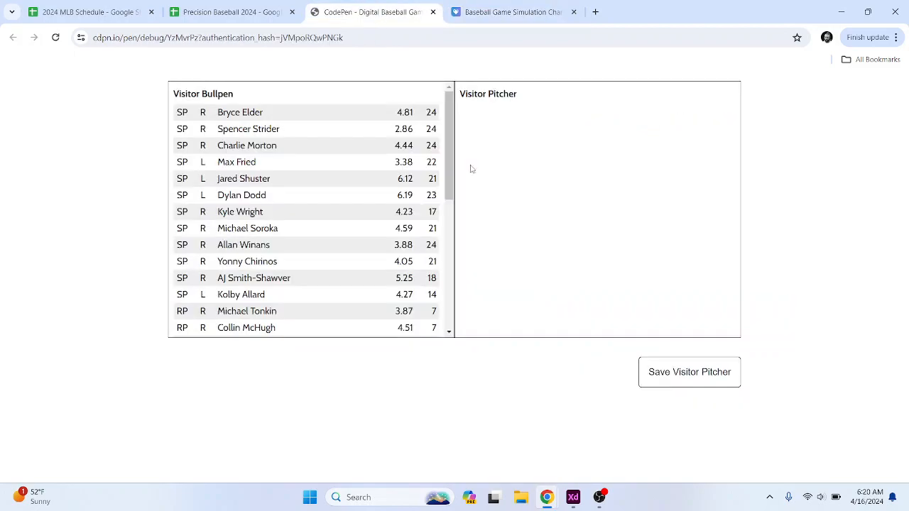
click(99, 12)
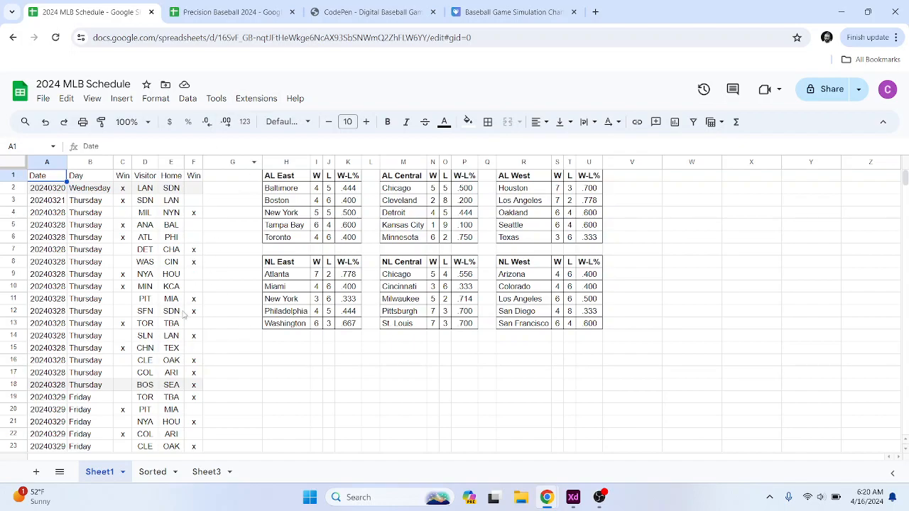
scroll(107, 272, down, 5)
scroll(104, 274, down, 20)
scroll(91, 293, up, 20)
scroll(102, 301, down, 20)
scroll(149, 291, up, 4)
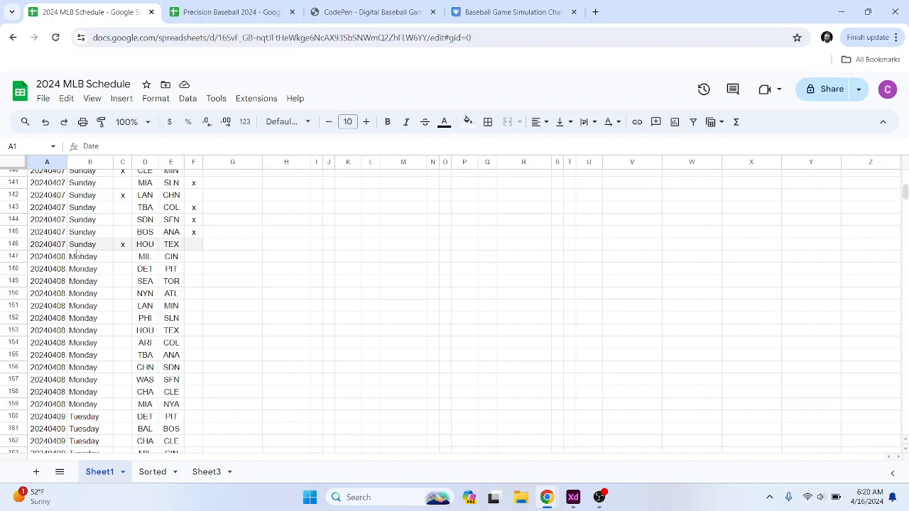
scroll(434, 317, up, 2)
scroll(434, 317, up, 20)
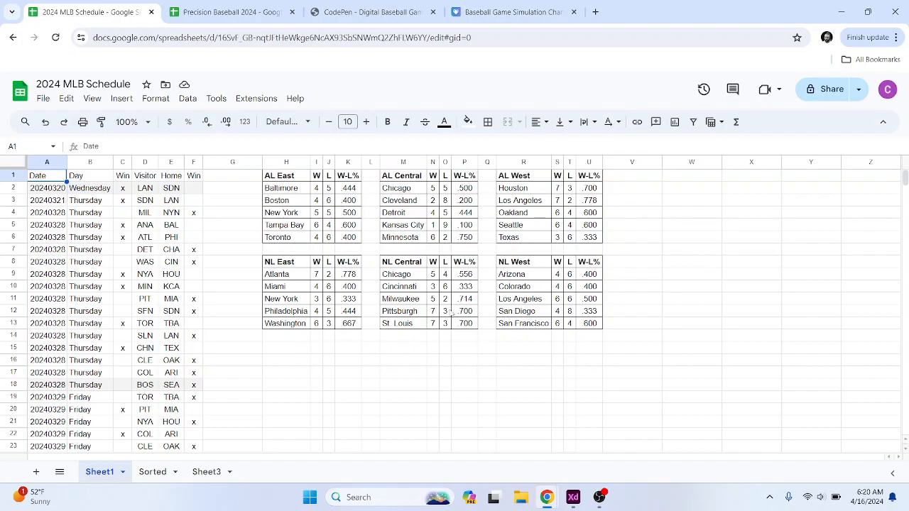
Step: Compare the division standings on Sheet1 with the Sorted sheet and inspect the AL East sort formula in B3
click(152, 471)
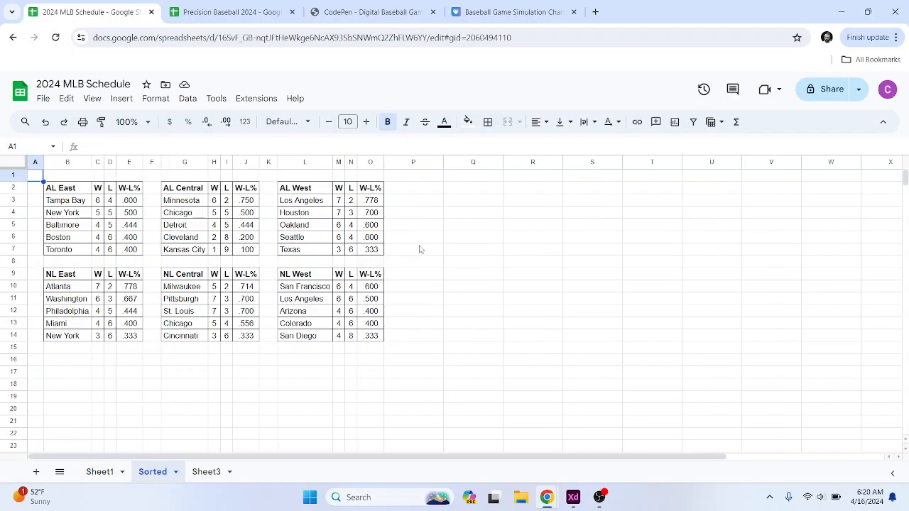
click(98, 473)
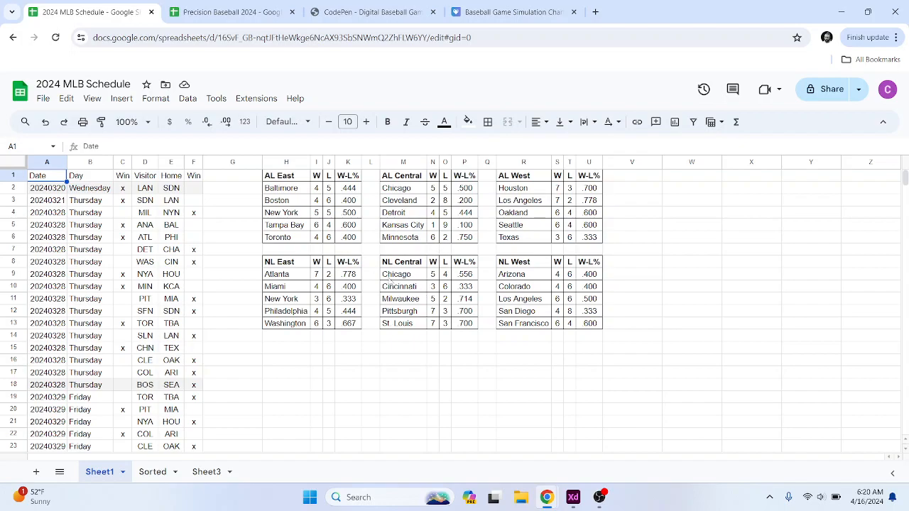
click(161, 480)
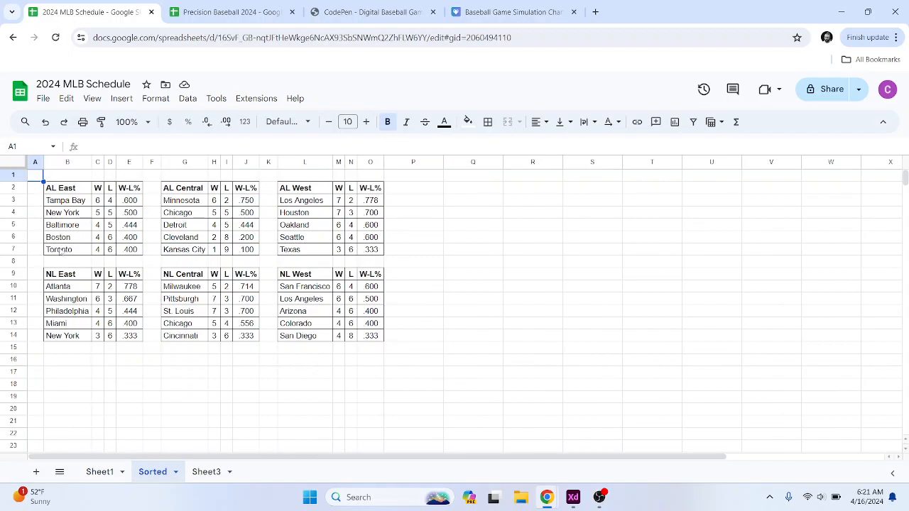
click(76, 202)
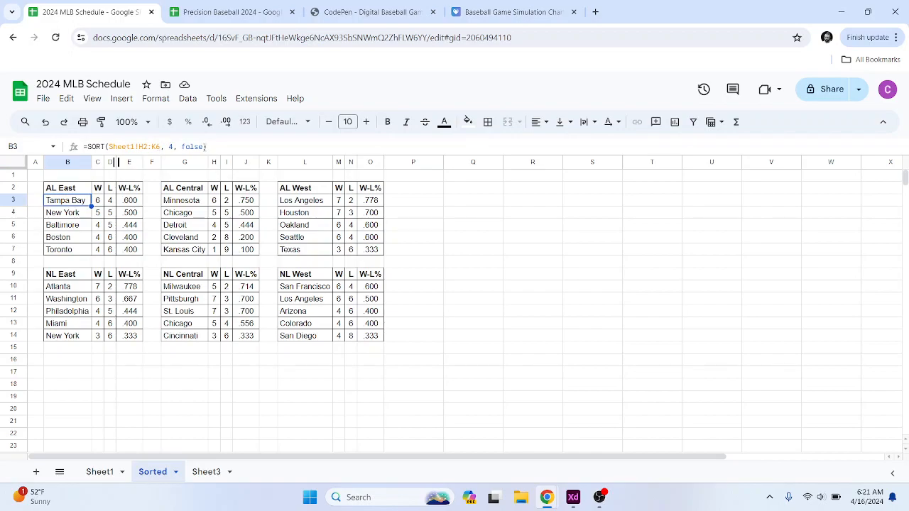
click(100, 472)
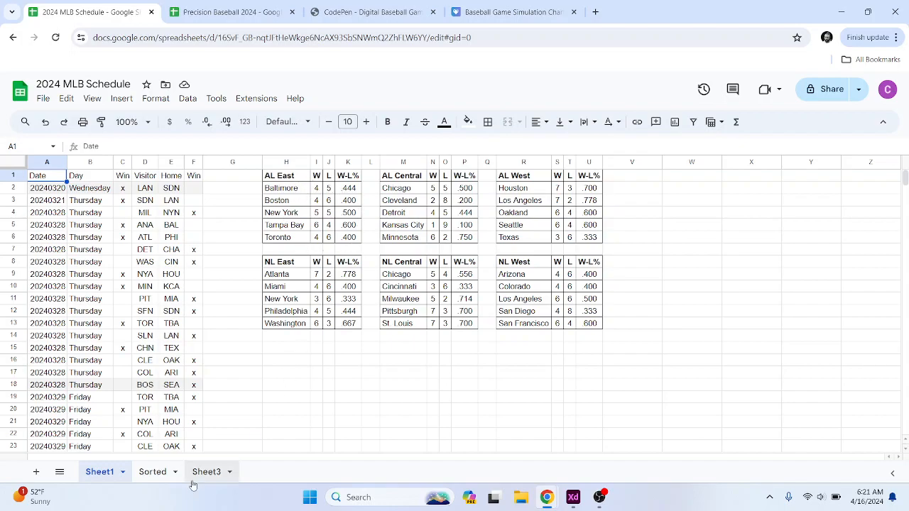
Step: Examine the AL Central sort formula in G3 of the Sorted sheet against its source table on Sheet1
click(155, 472)
click(185, 204)
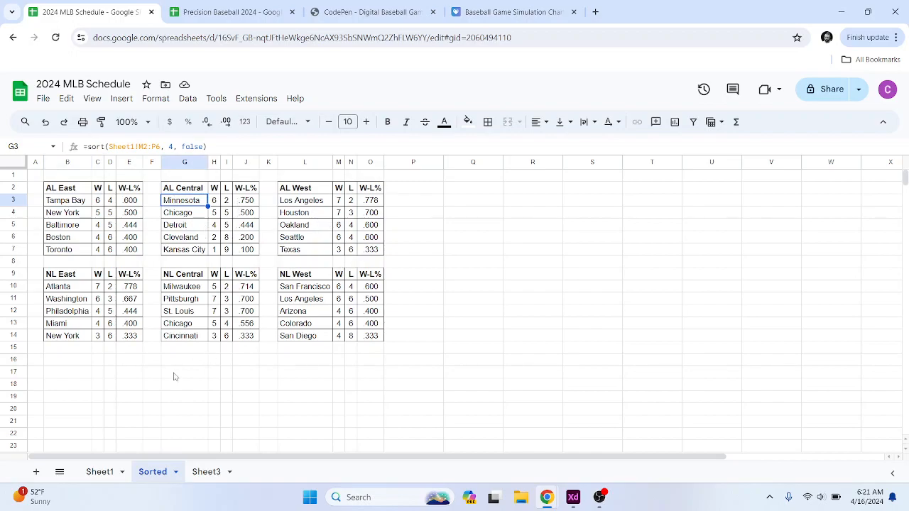
click(99, 471)
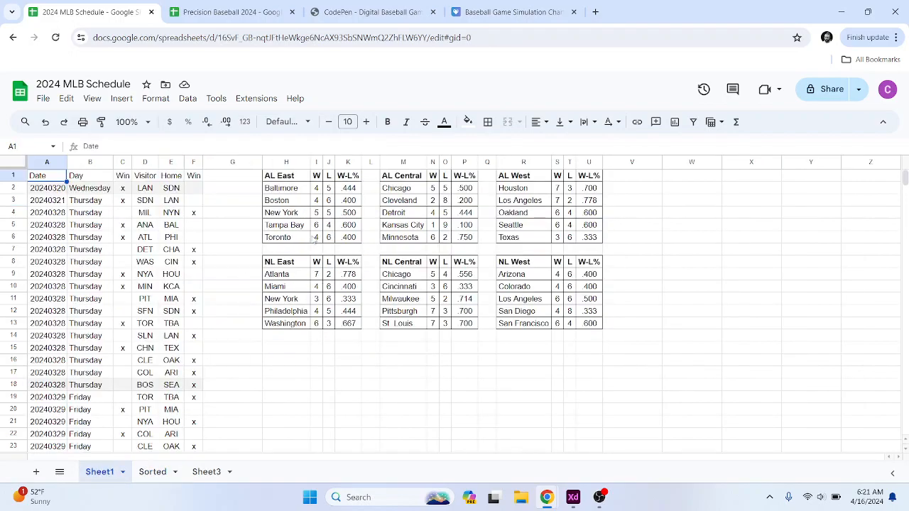
click(152, 471)
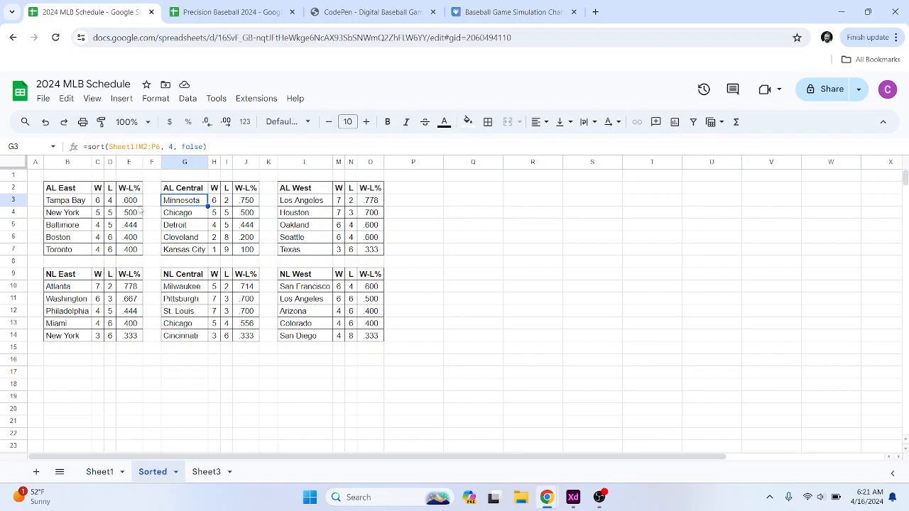
click(197, 146)
click(97, 147)
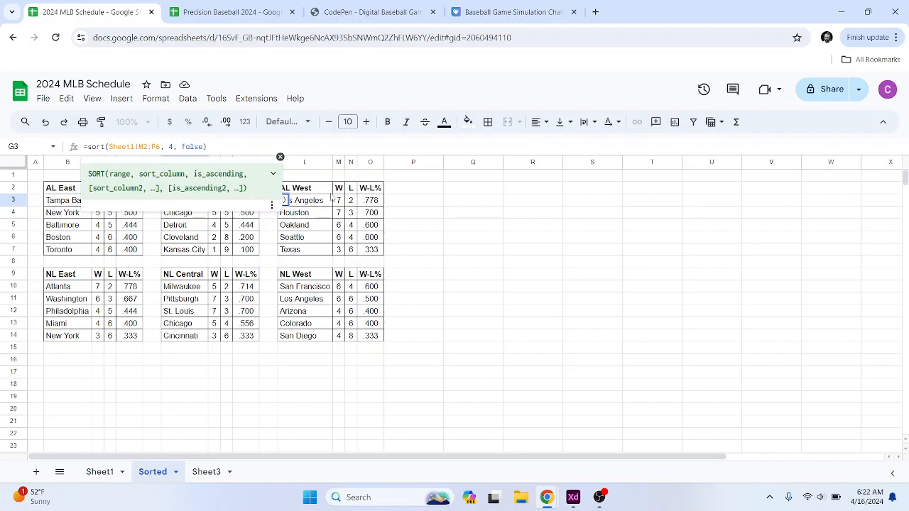
click(280, 156)
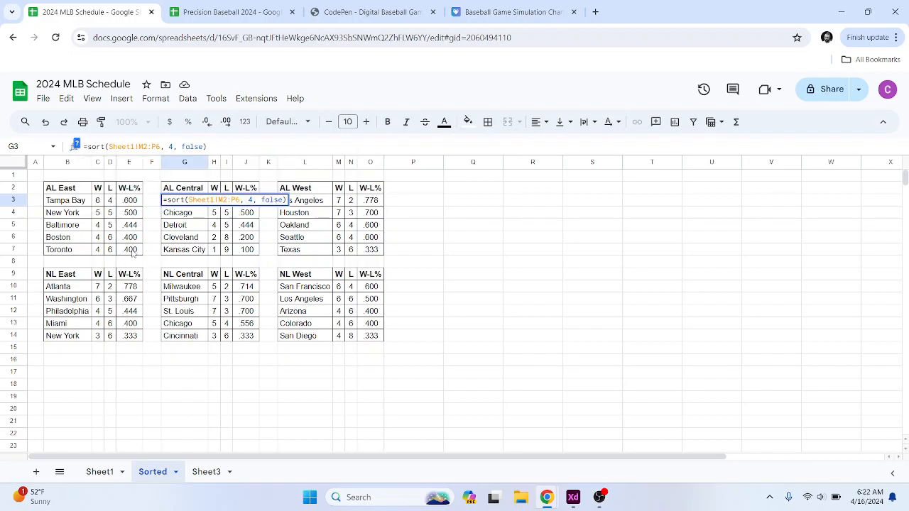
click(153, 372)
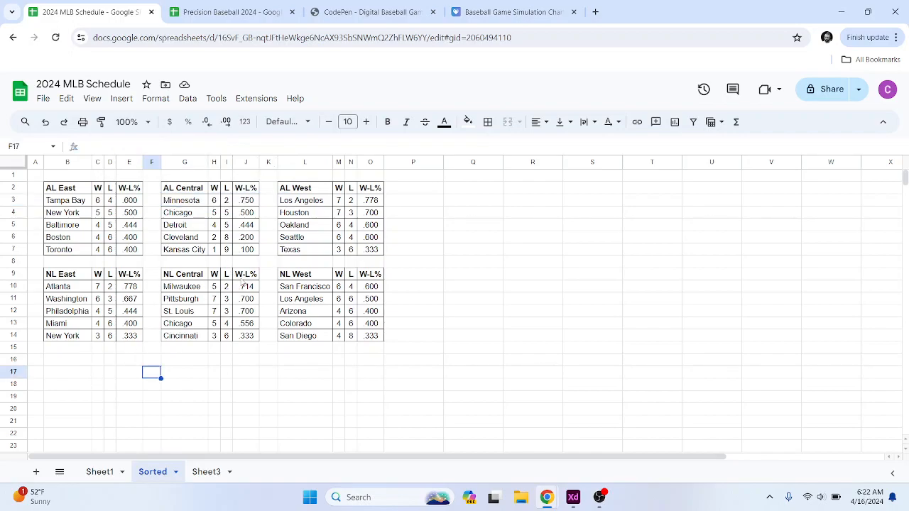
Step: Review the AL Central and AL West standings on the Sorted sheet, highlighting Chicago and Los Angeles
click(112, 475)
drag(203, 213, 241, 215)
click(238, 217)
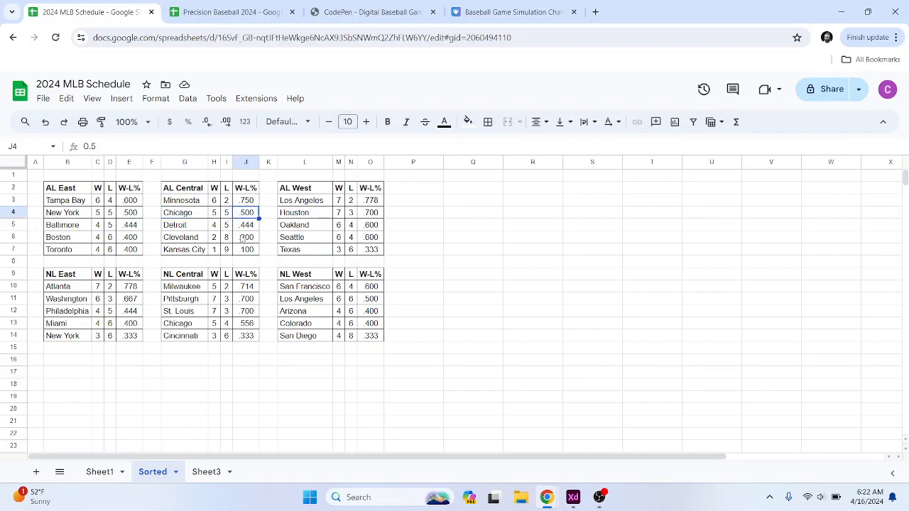
drag(319, 202, 354, 206)
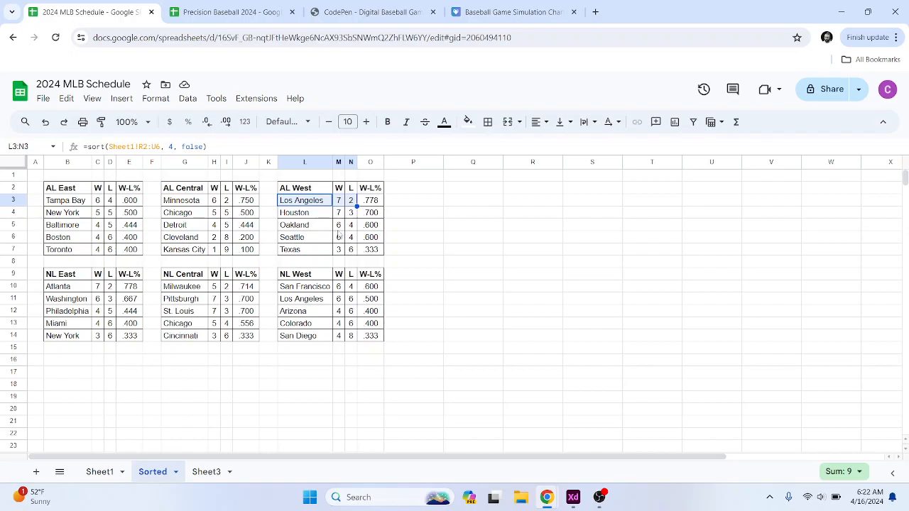
Step: Review the NL West, NL Central and NL East standings on the Sorted sheet, highlighting the notable teams in each
drag(327, 289, 329, 301)
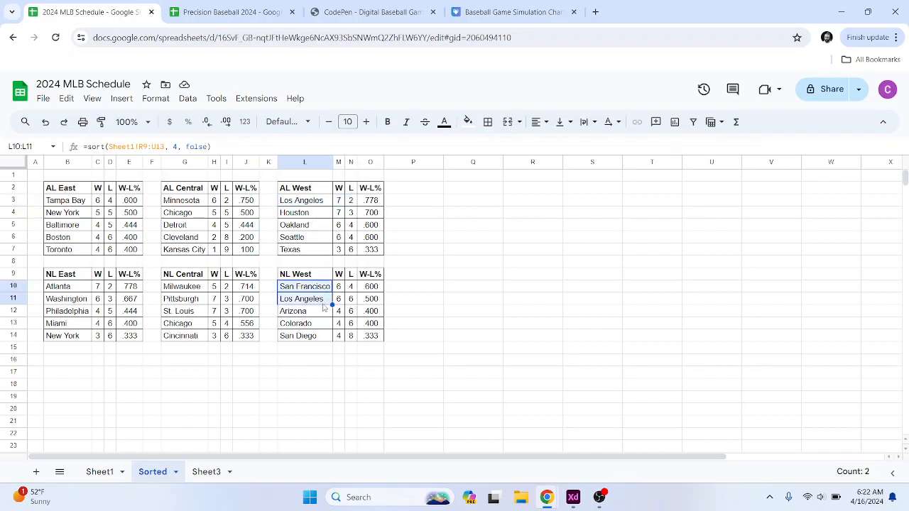
drag(198, 291, 217, 300)
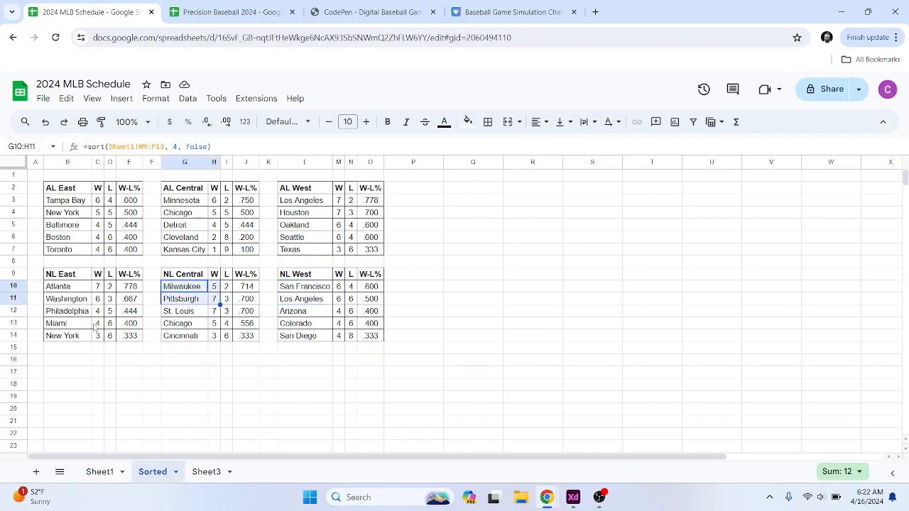
click(205, 327)
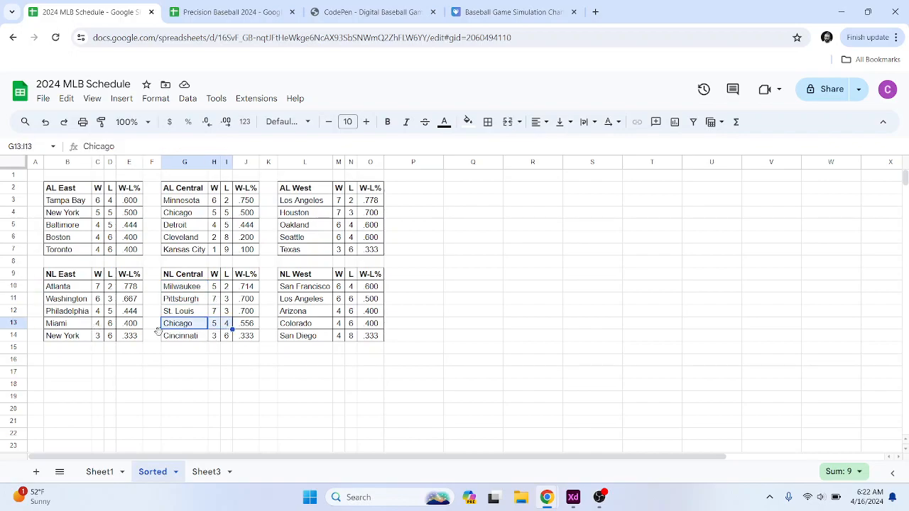
click(85, 289)
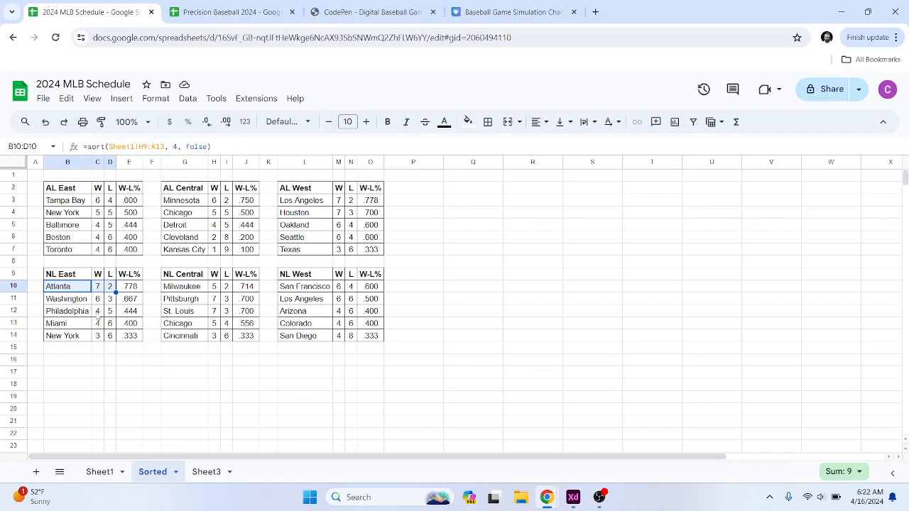
click(85, 299)
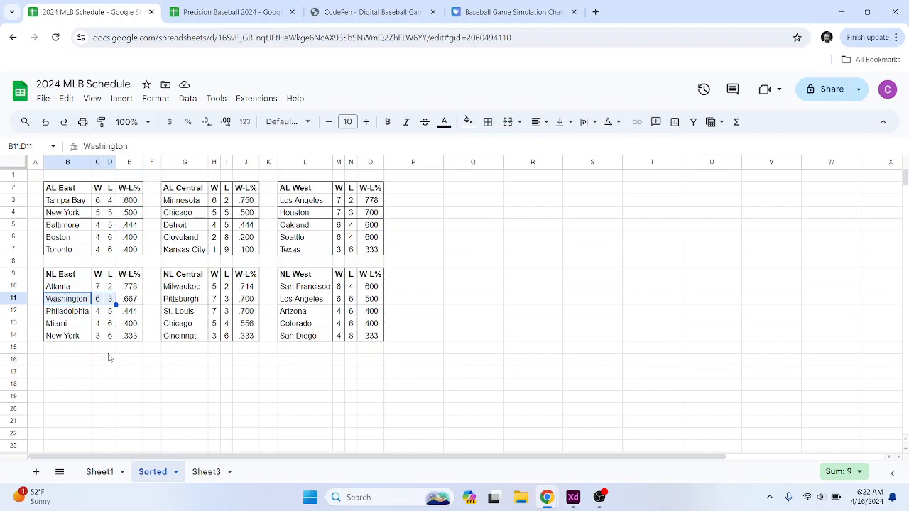
drag(91, 328, 100, 338)
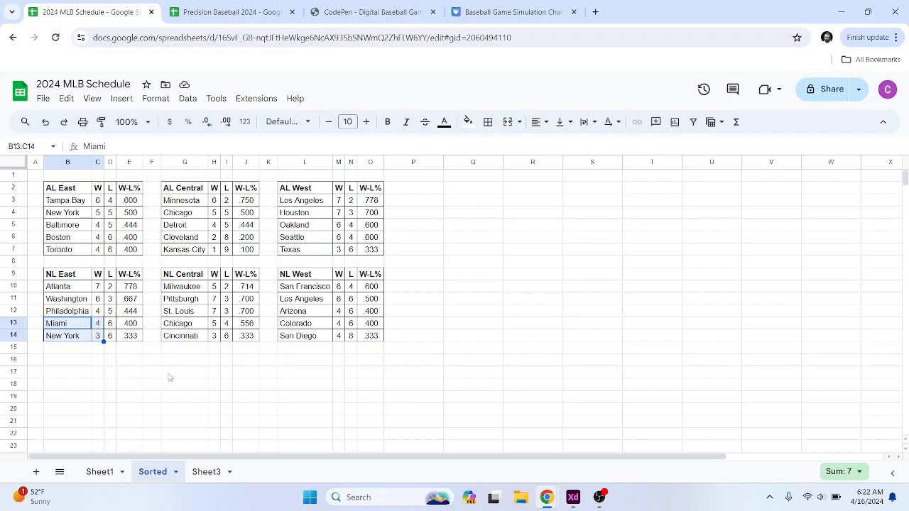
click(186, 377)
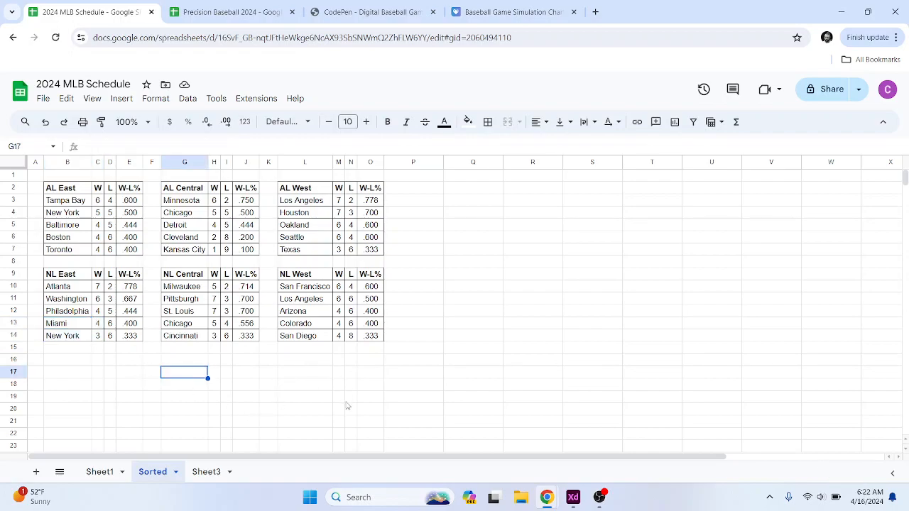
Step: Open baseball-reference.com in a new tab and select its address
click(594, 19)
text(base)
key(Return)
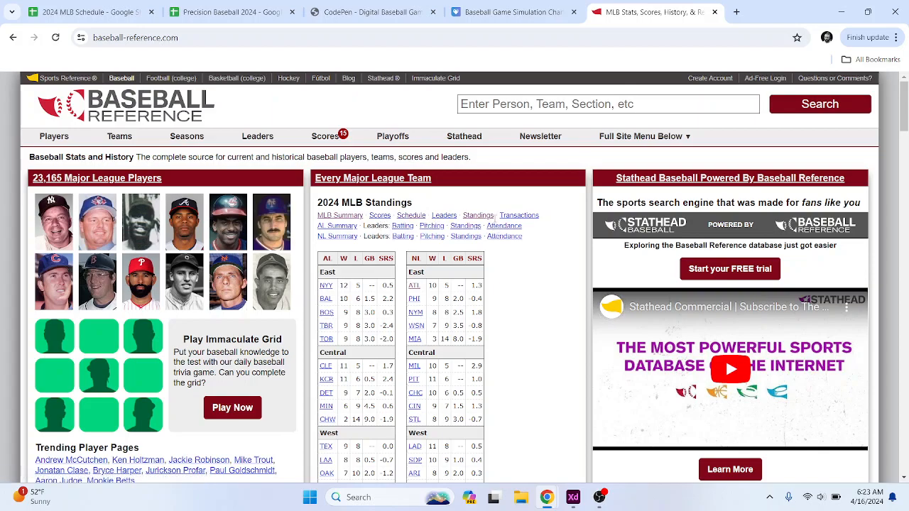
click(500, 38)
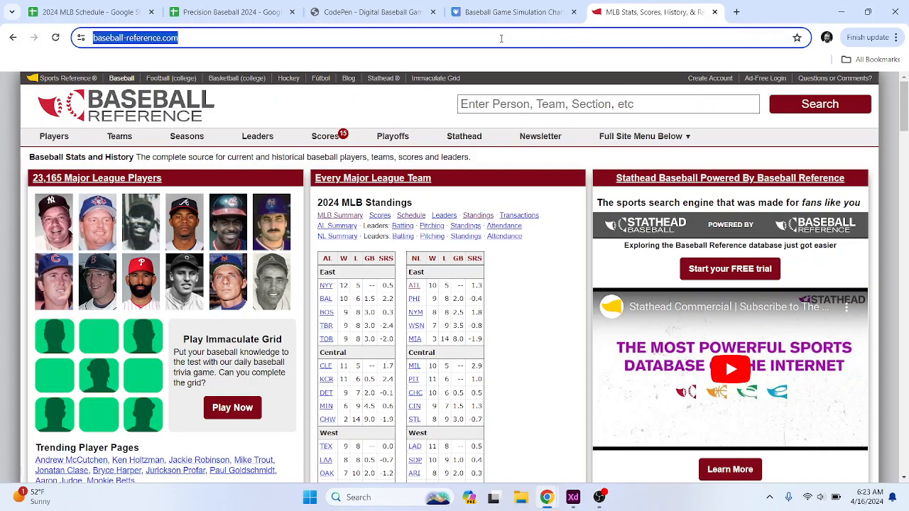
Step: Go to fangraphs.com and open its 2024 pre-season Depth Charts projections
text(fangraphs.com)
key(Return)
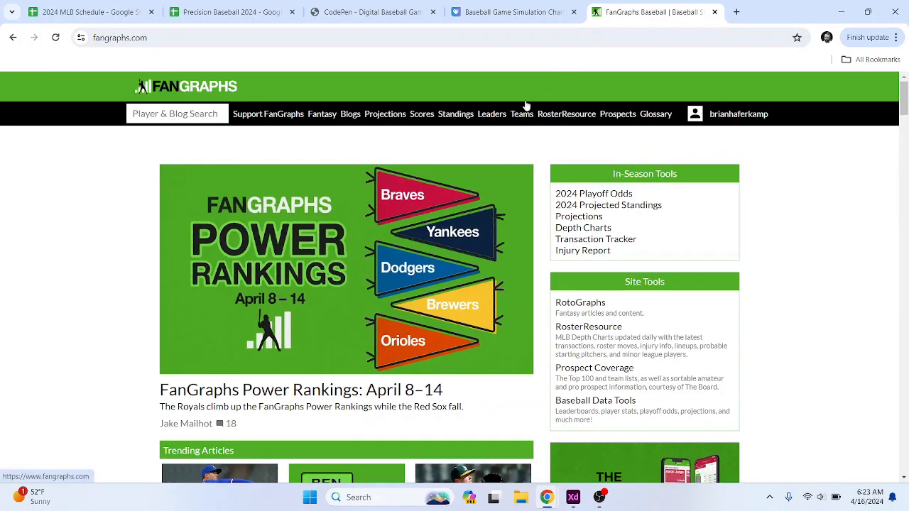
mouse_move(380, 120)
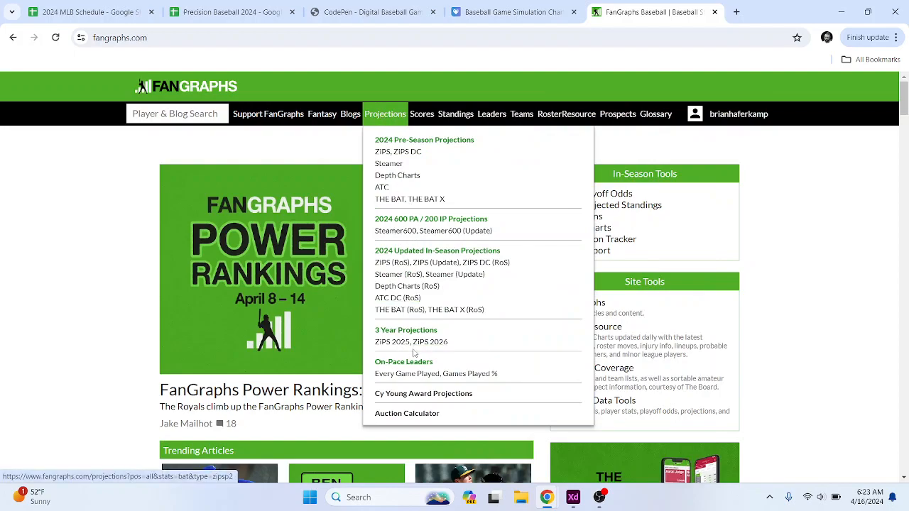
click(400, 177)
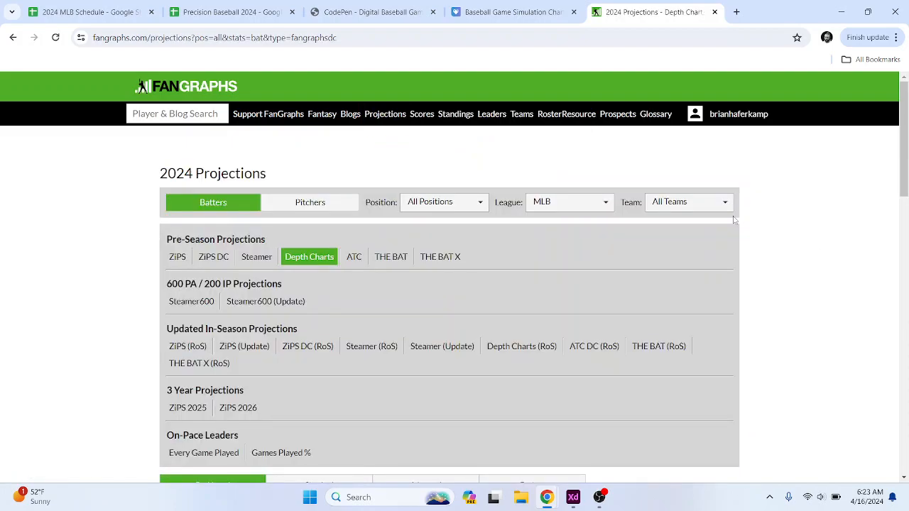
Step: Look over the available projection systems on the Depth Charts page and switch to the ZiPS (RoS) projections
scroll(124, 301, down, 1)
scroll(122, 300, down, 5)
scroll(122, 302, up, 5)
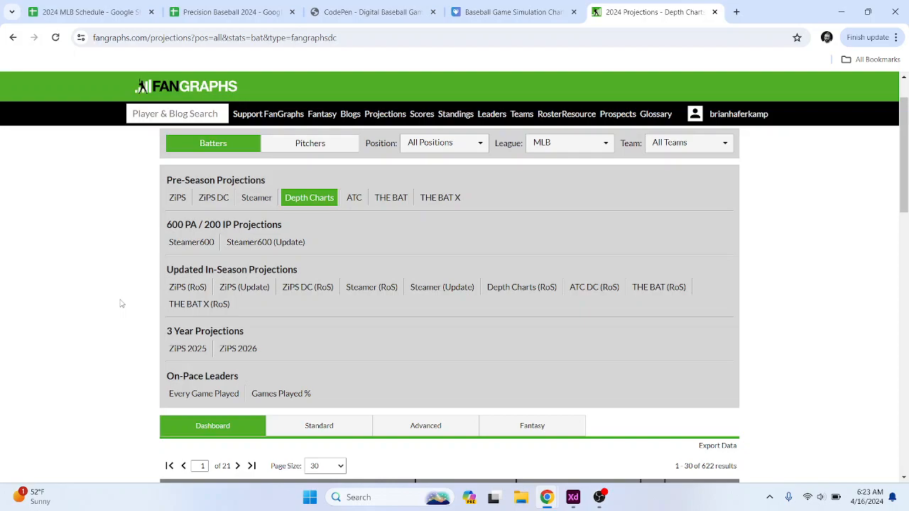
scroll(122, 303, up, 1)
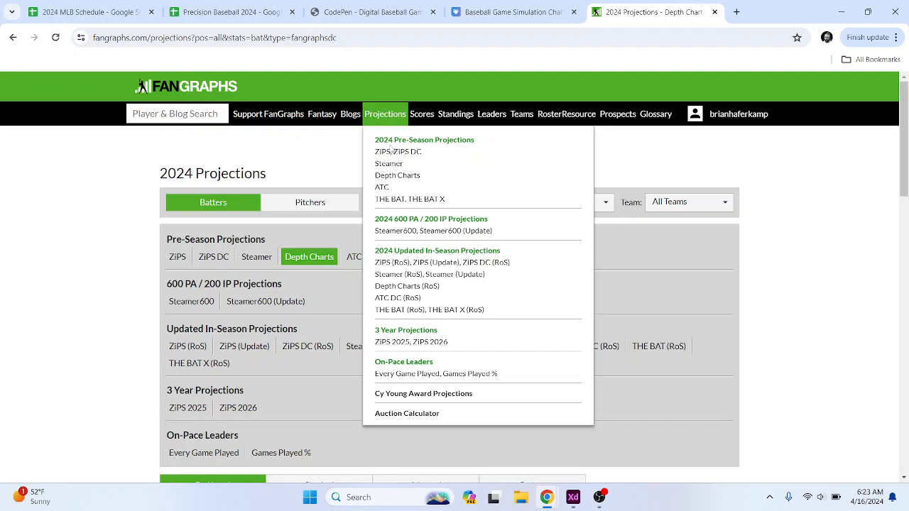
click(386, 150)
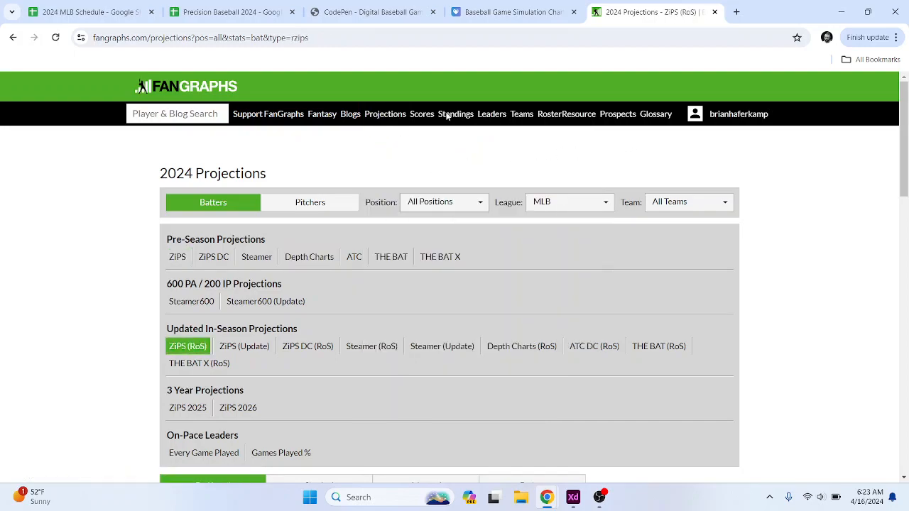
Step: Search the web for "fangraphs projected standings" and open the Depth Charts - Projected Standings result
click(445, 29)
text(fangraphs)
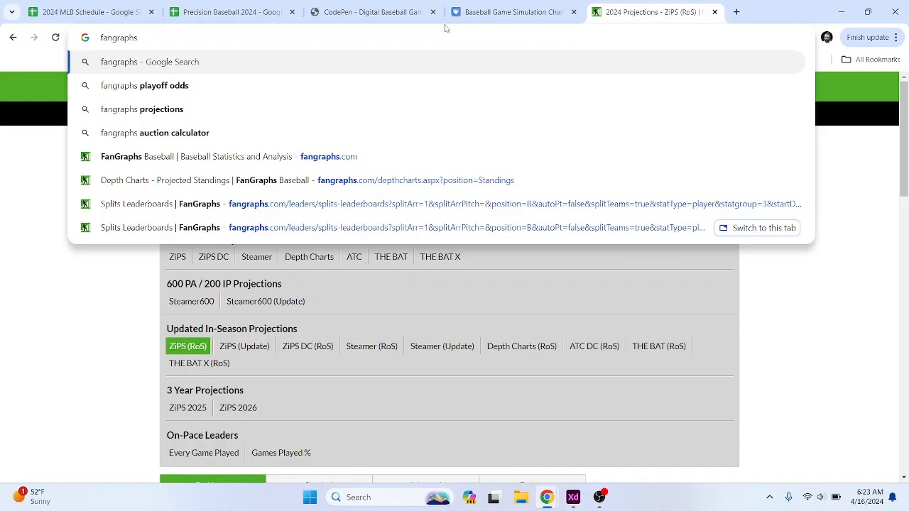
text( projected)
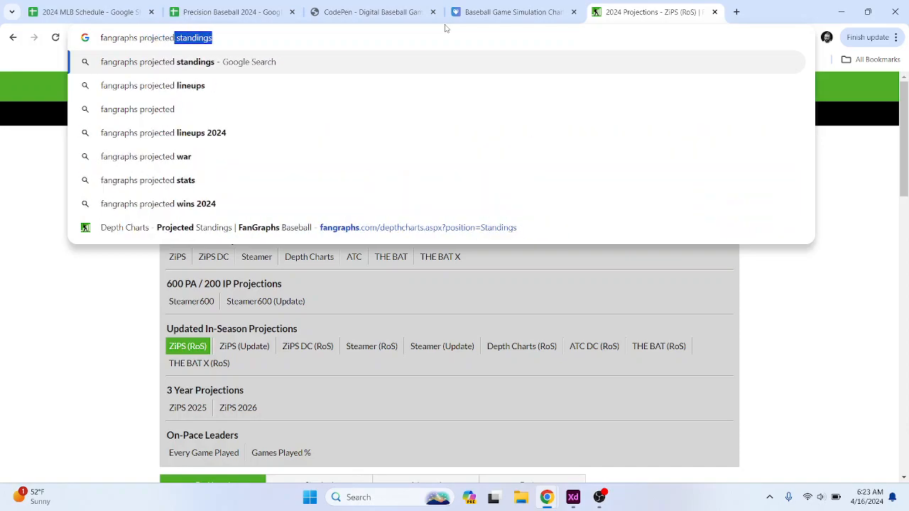
key(Return)
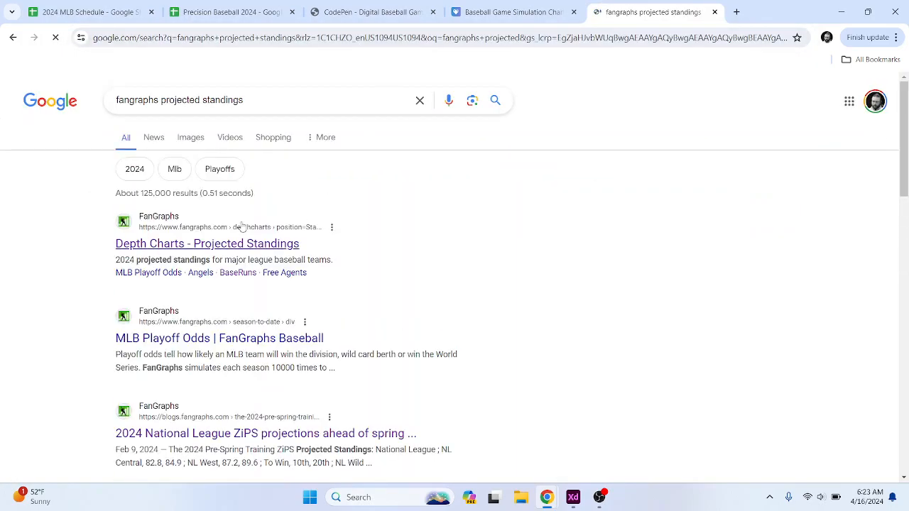
click(246, 245)
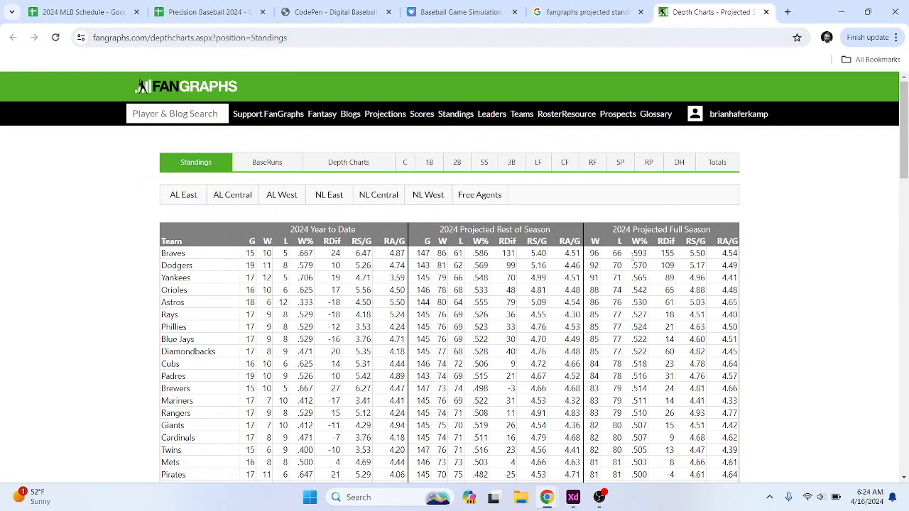
Step: Compare the Braves' projected full-season winning percentage with the Baseball Game Simulation Chart and return to the projected standings
scroll(632, 255, down, 1)
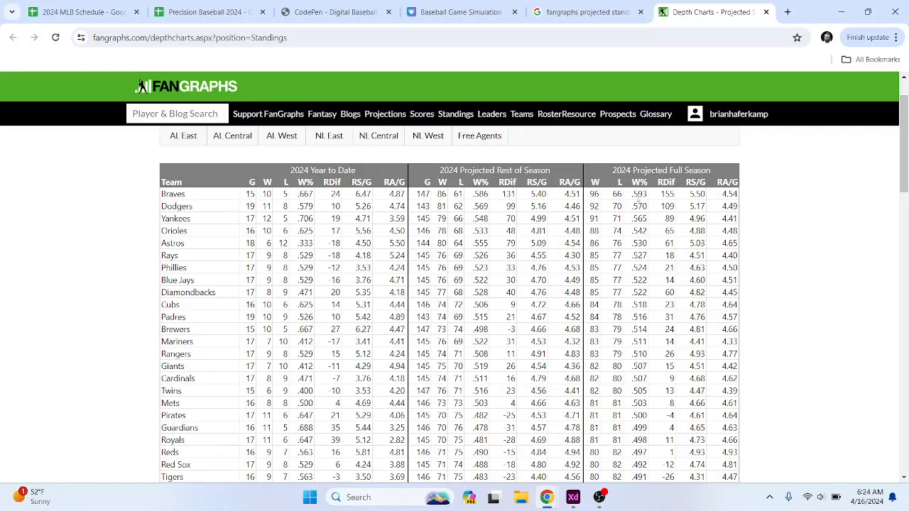
double_click(631, 197)
click(642, 195)
click(458, 12)
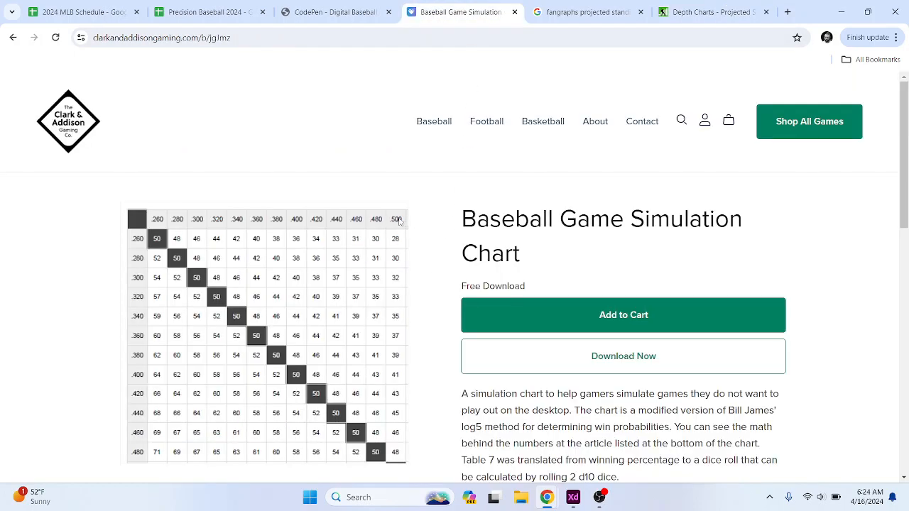
click(685, 12)
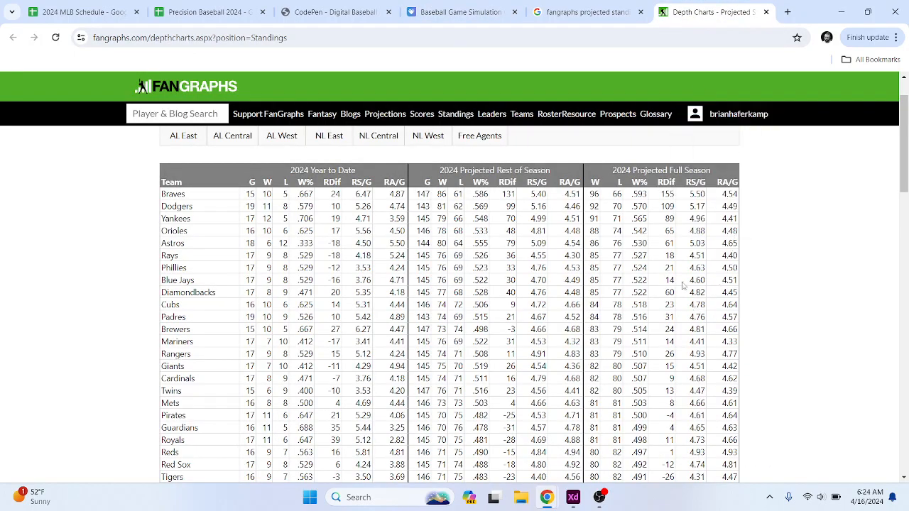
Step: Review the projected full-season winning percentages of all teams, from the Braves down to the Rockies
scroll(651, 309, down, 2)
scroll(651, 309, down, 1)
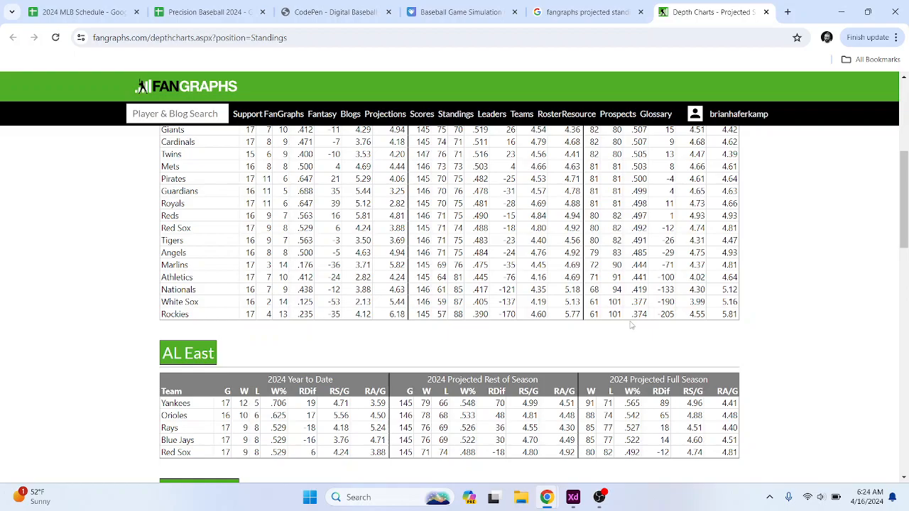
scroll(653, 284, up, 4)
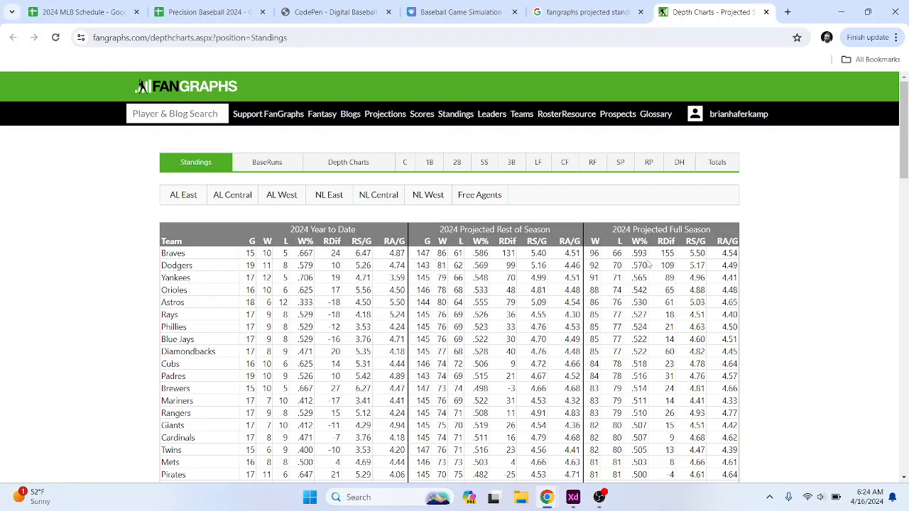
scroll(344, 347, down, 1)
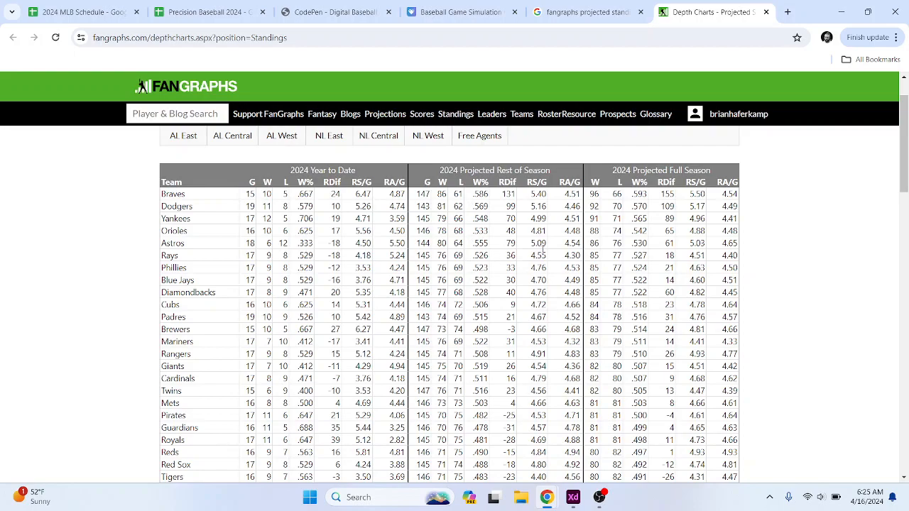
scroll(829, 277, up, 1)
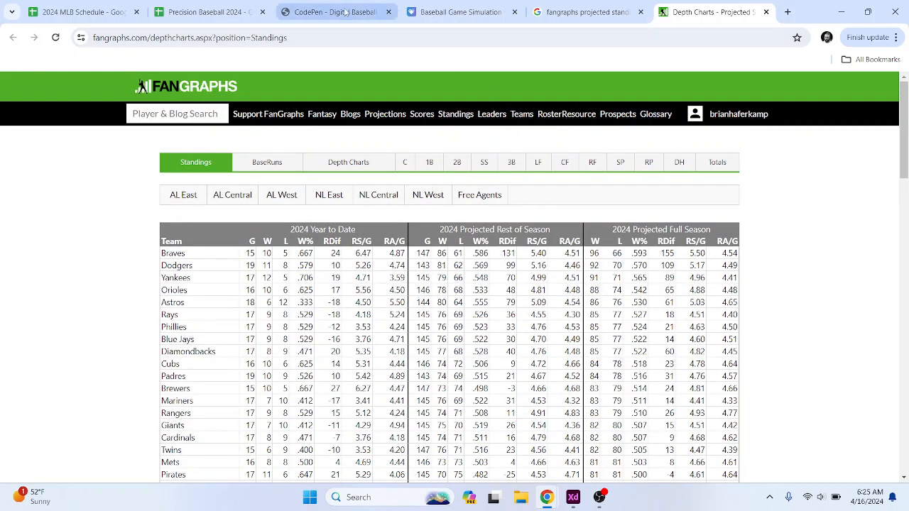
Step: Revisit the Baseball Game Simulation Chart and review the game results and standings on Sheet1 of the 2024 MLB Schedule
click(426, 12)
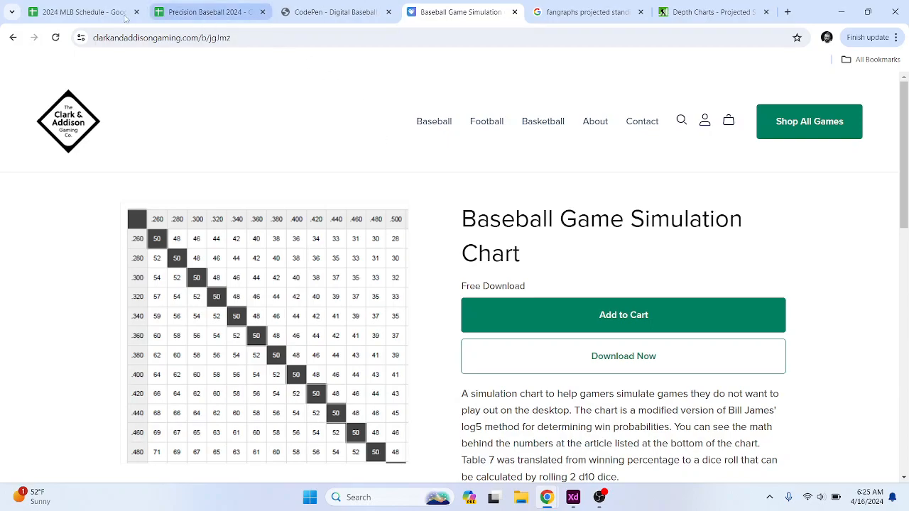
click(78, 12)
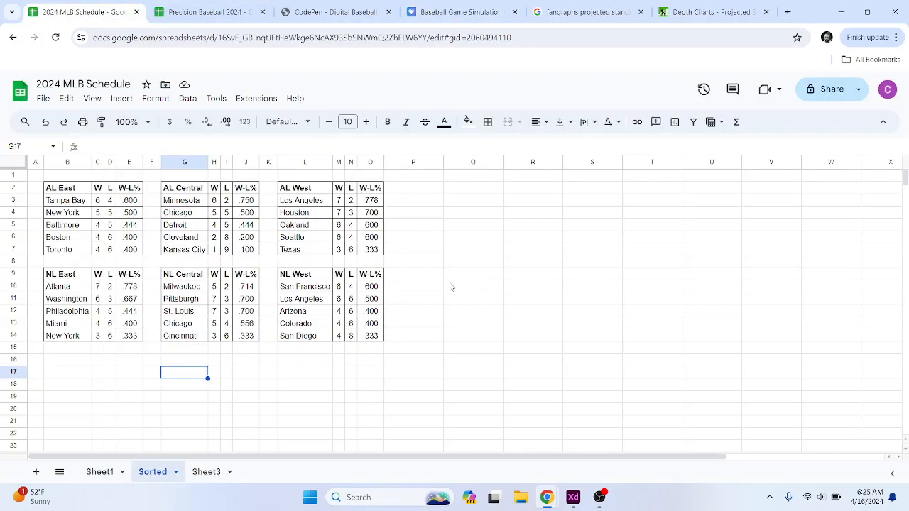
click(101, 472)
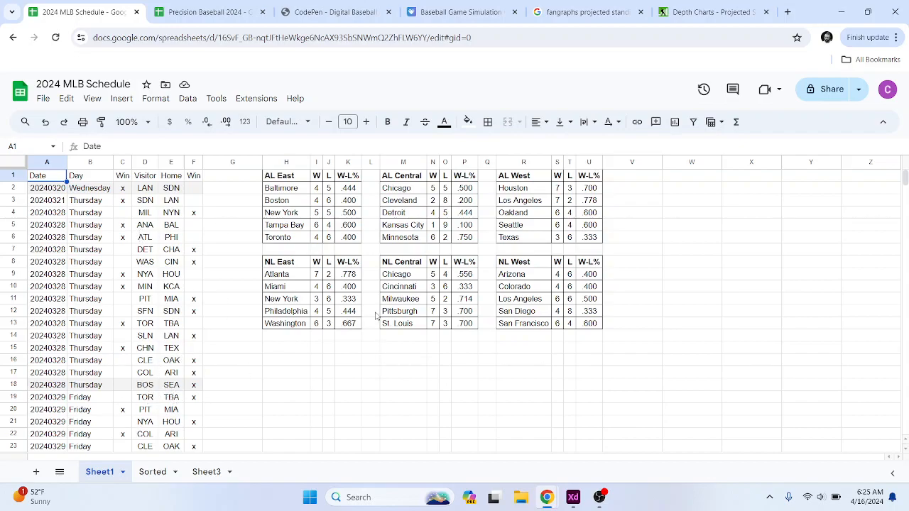
scroll(117, 316, down, 5)
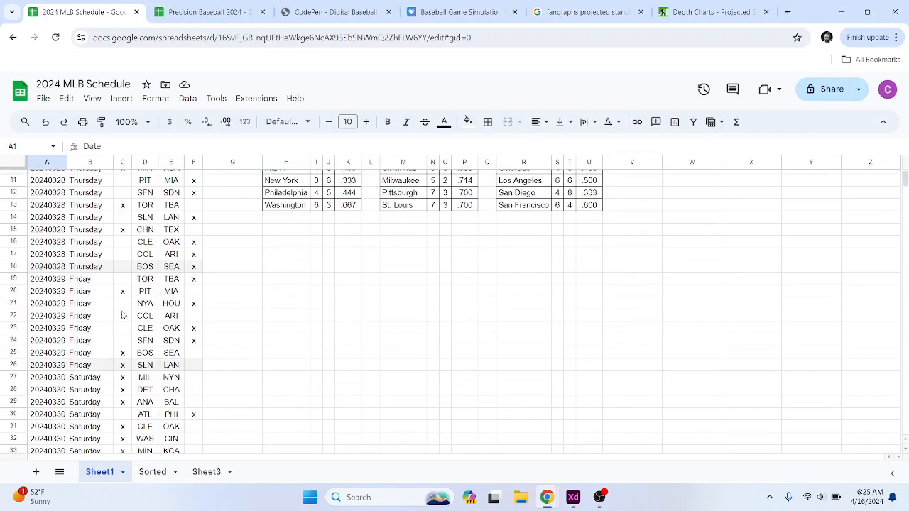
scroll(125, 315, up, 5)
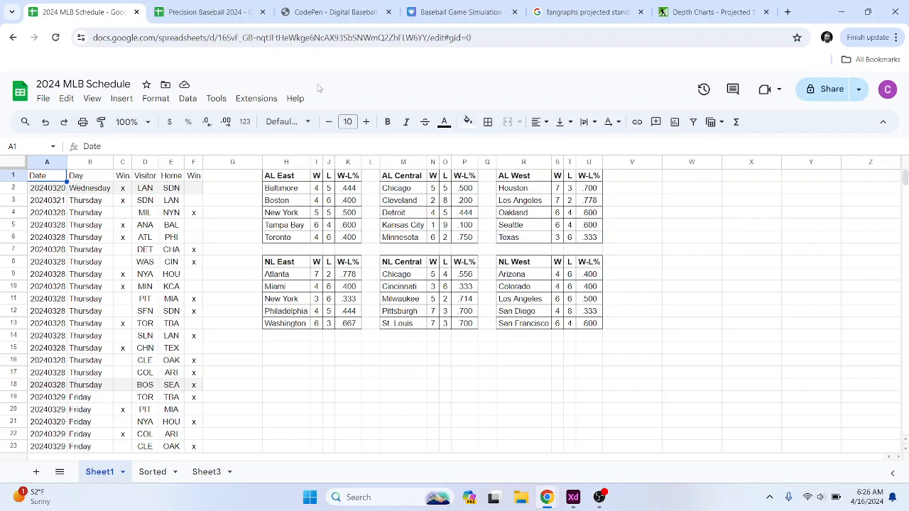
Step: Switch to the Precision Baseball 2024 spreadsheet and examine the Arizona Diamondbacks cards on the BatterCards sheet
click(233, 9)
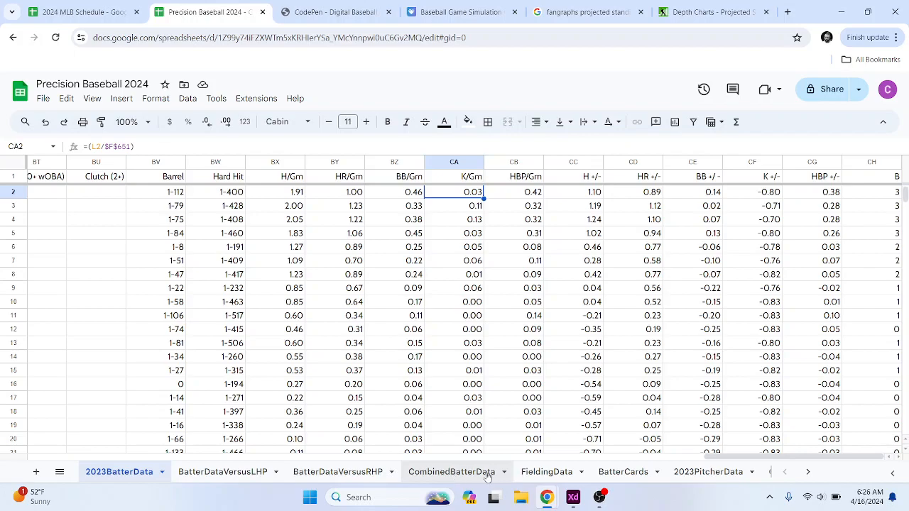
click(624, 472)
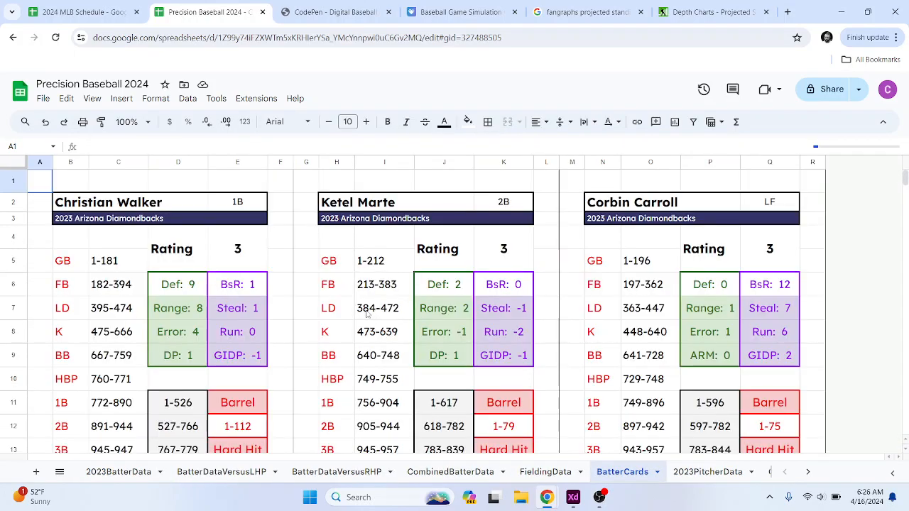
scroll(206, 284, down, 3)
scroll(202, 291, up, 3)
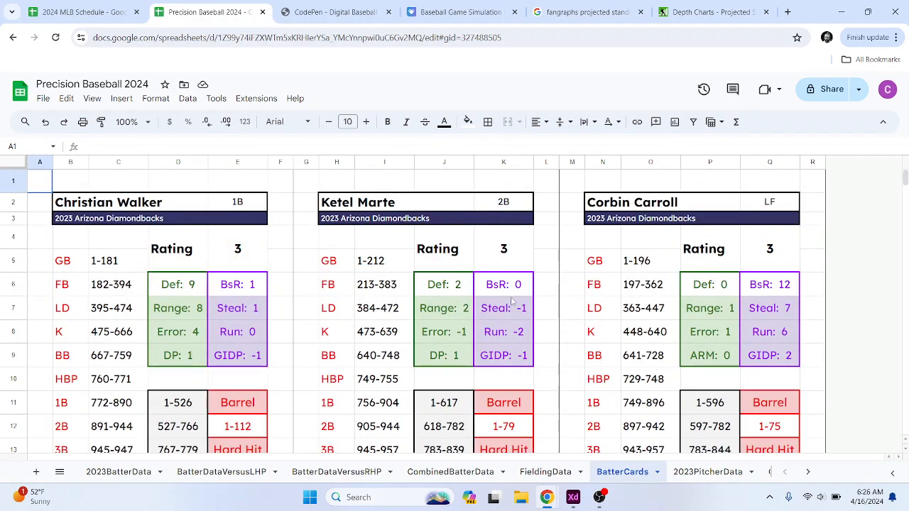
scroll(519, 302, down, 1)
scroll(519, 301, up, 1)
scroll(531, 313, down, 1)
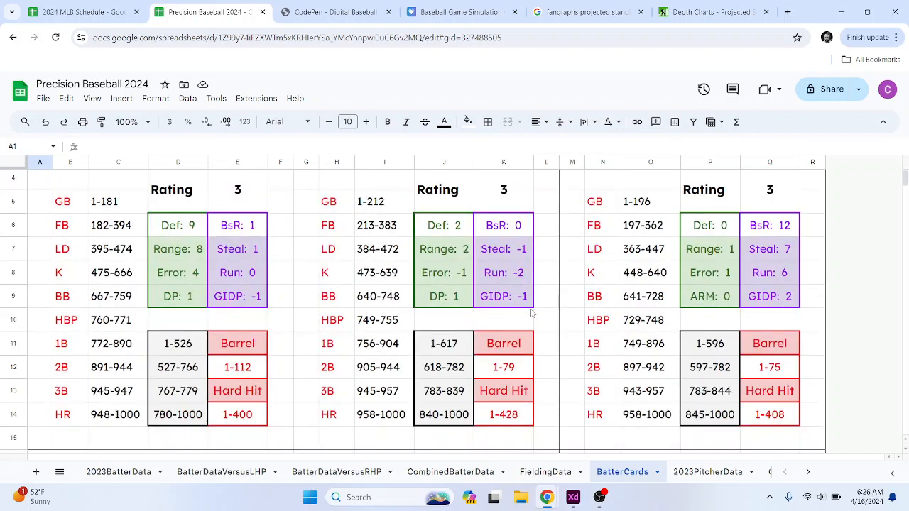
scroll(531, 313, down, 5)
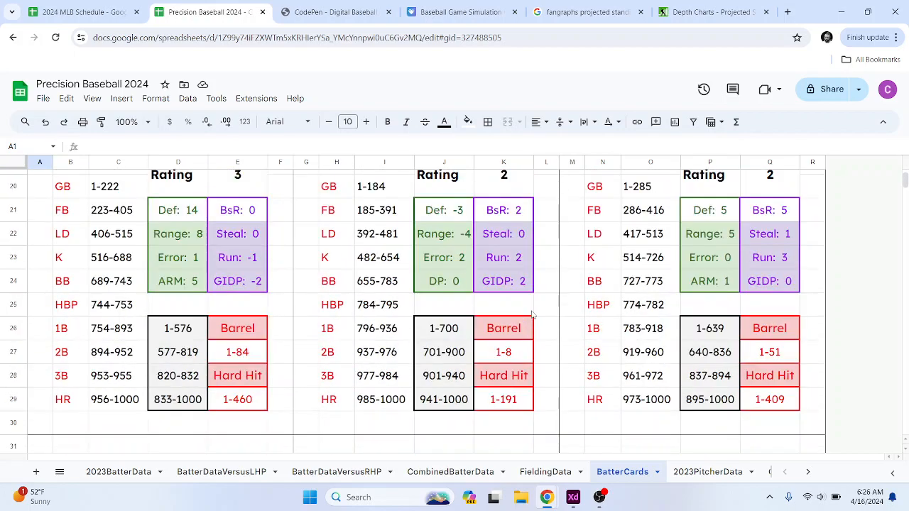
scroll(190, 253, up, 1)
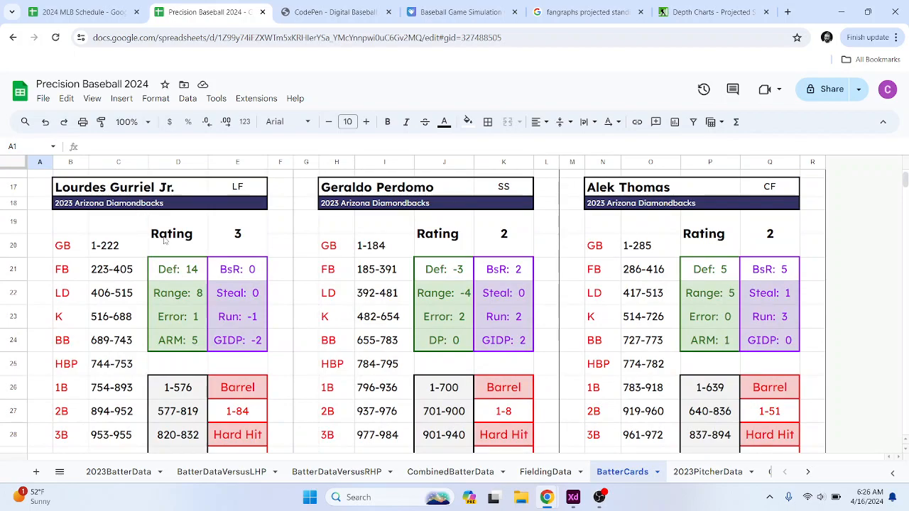
Step: Inspect the team-name formula in B18 of BatterCards, check its source on the 2023BatterData sheet, and return to the cards
click(173, 206)
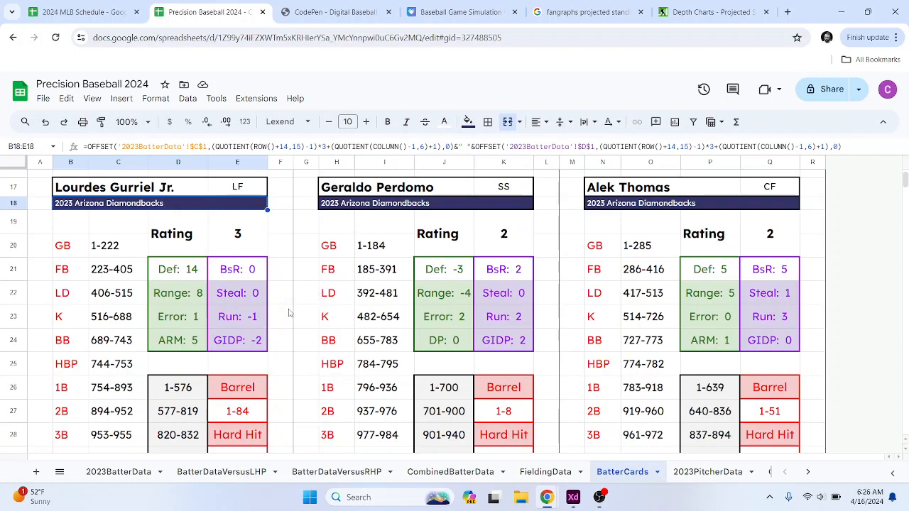
click(135, 474)
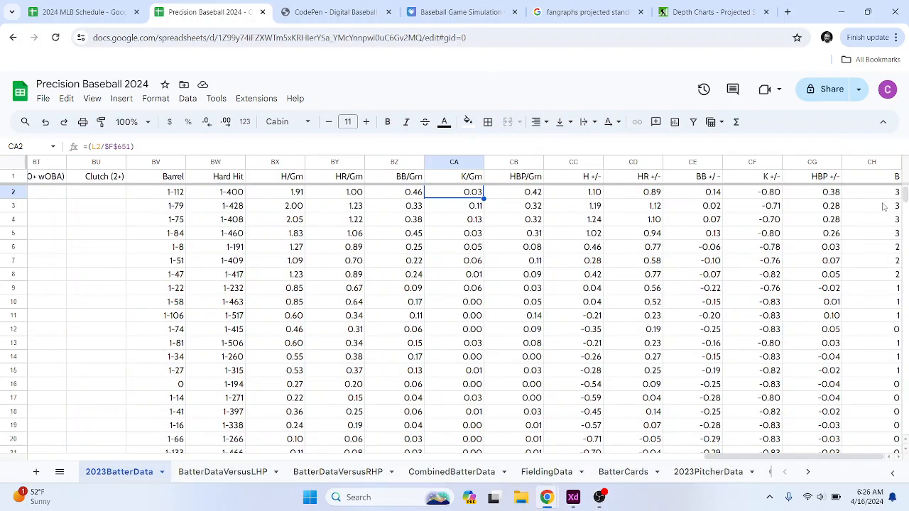
click(627, 475)
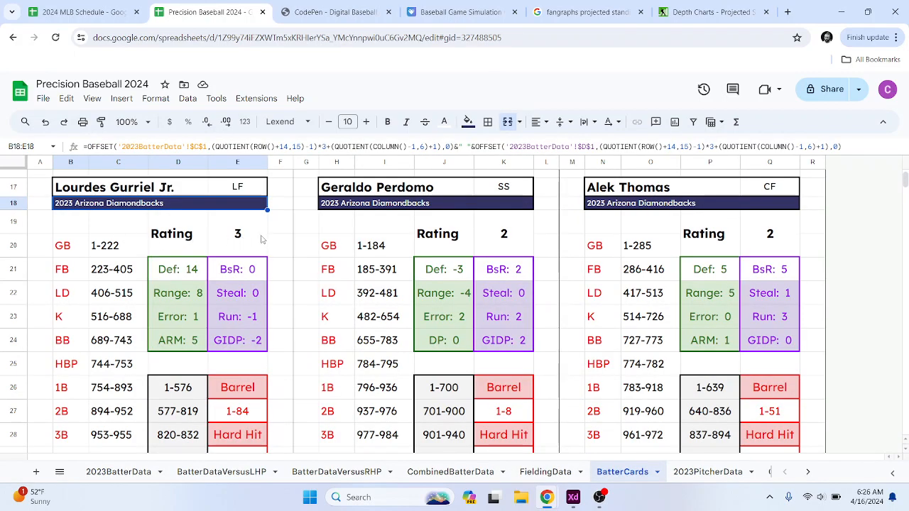
Step: Open the PitcherCards sheet and highlight the Rating on the first three Arizona Diamondbacks starting pitchers' cards
scroll(713, 473, down, 3)
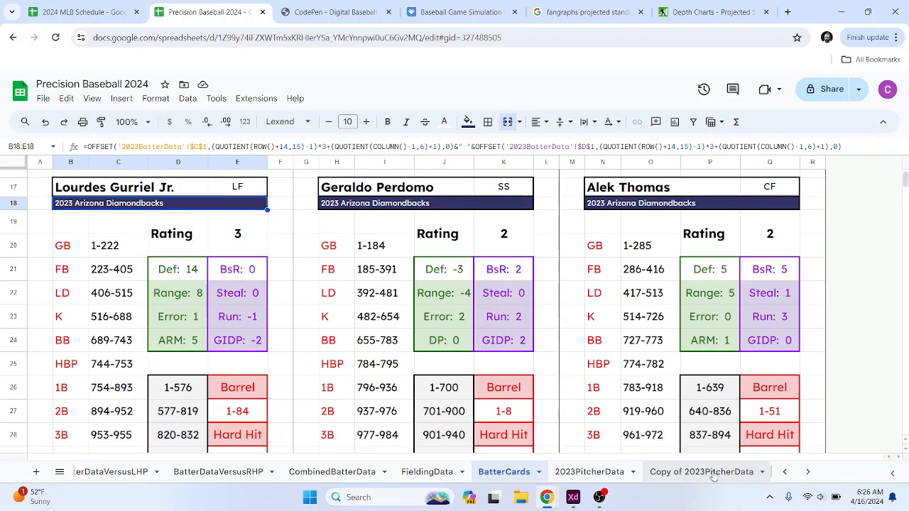
click(628, 472)
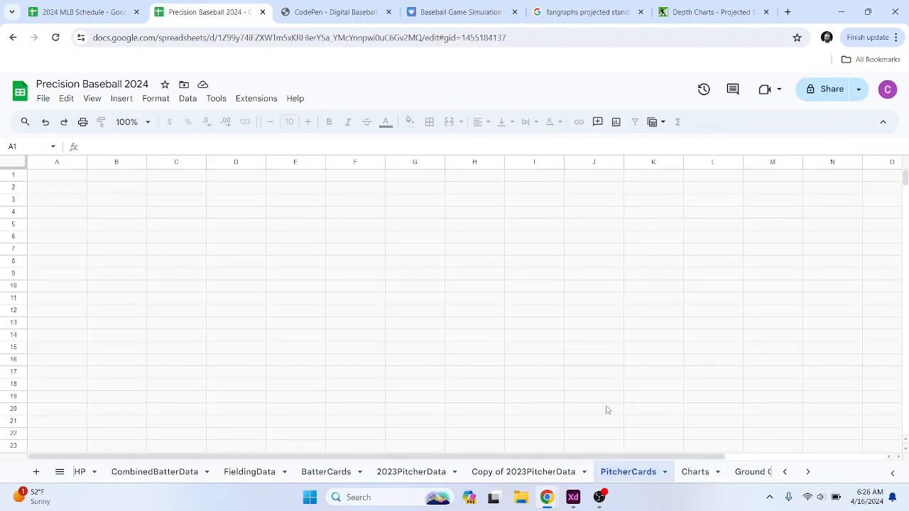
drag(183, 271, 264, 279)
drag(454, 279, 509, 290)
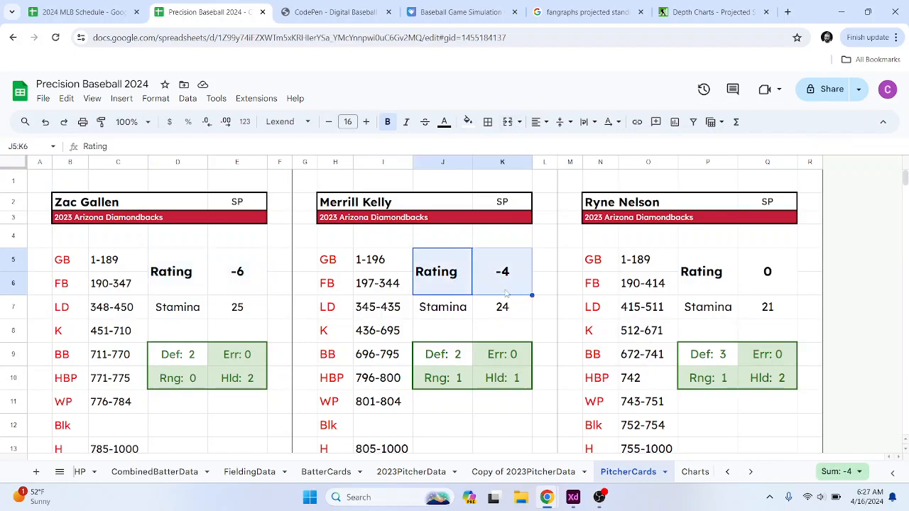
click(695, 289)
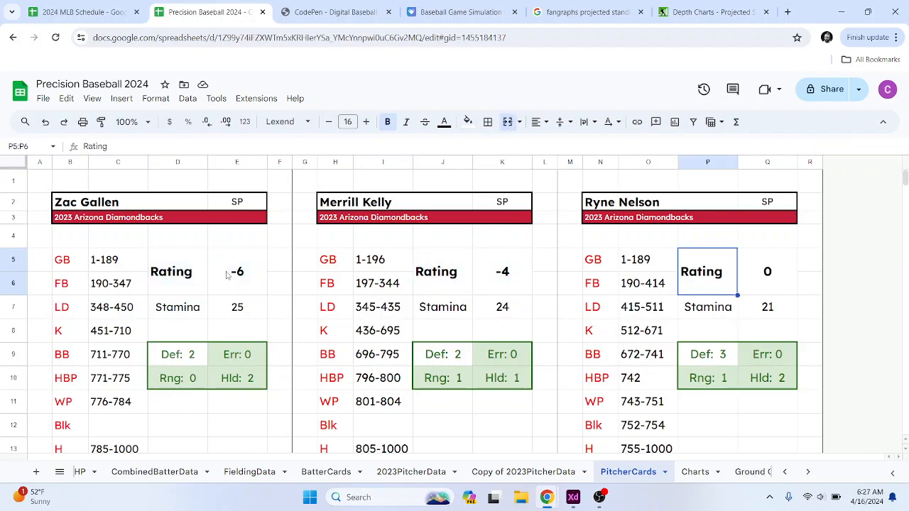
Step: Open the 2023BatterData sheet and examine its columns from the batting stats through the batted-ball, defense and per-PA rates
scroll(254, 474, up, 5)
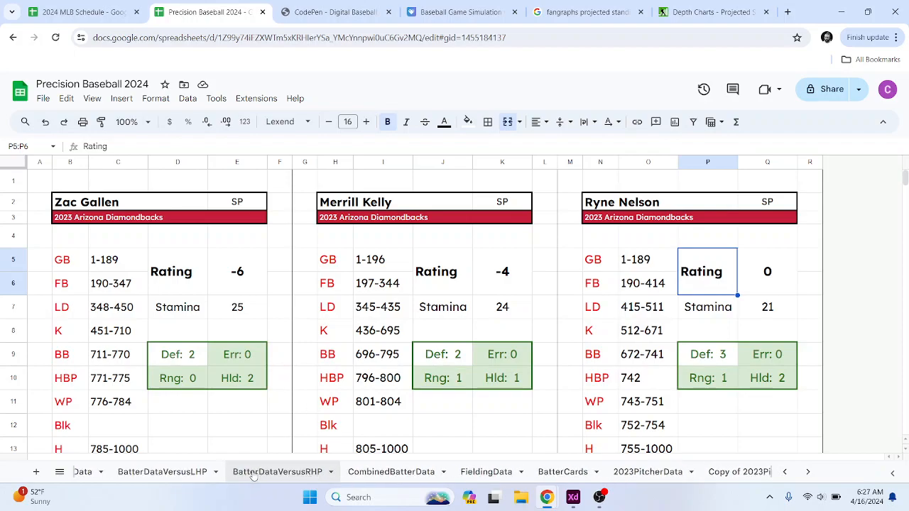
click(125, 472)
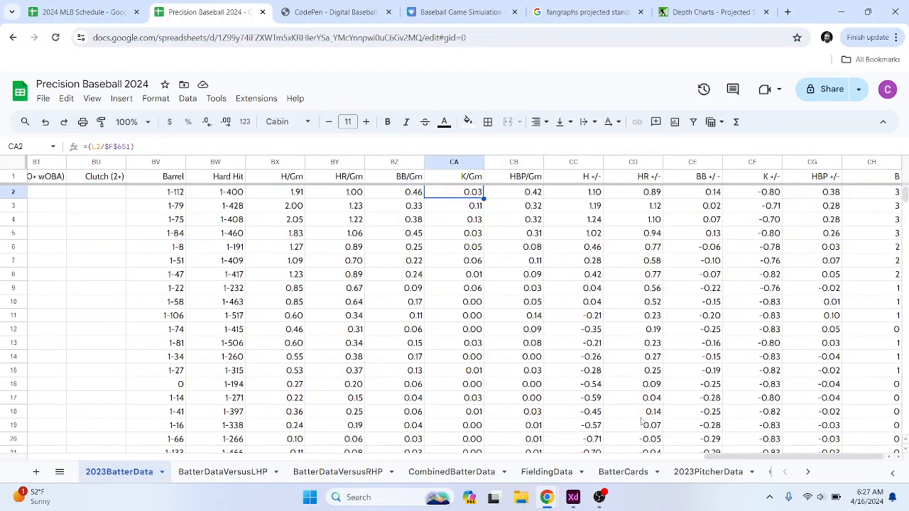
drag(762, 457, 135, 344)
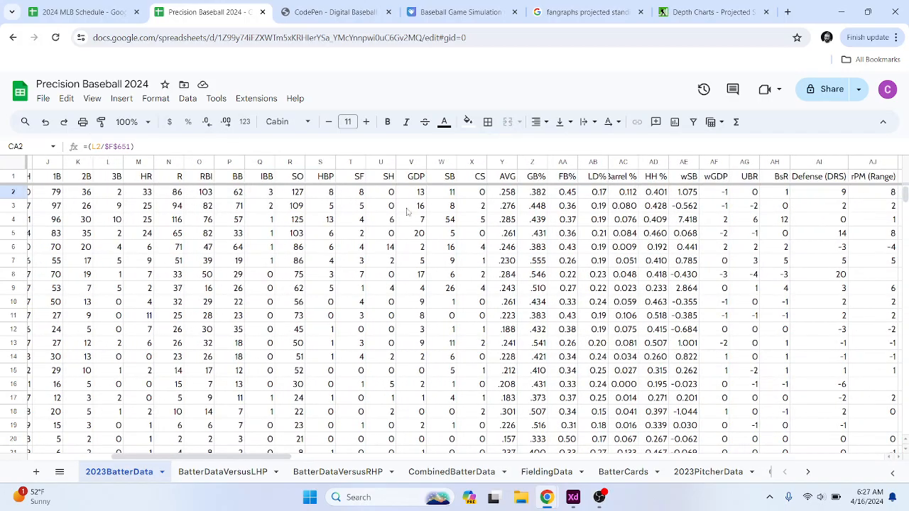
drag(230, 459, 291, 456)
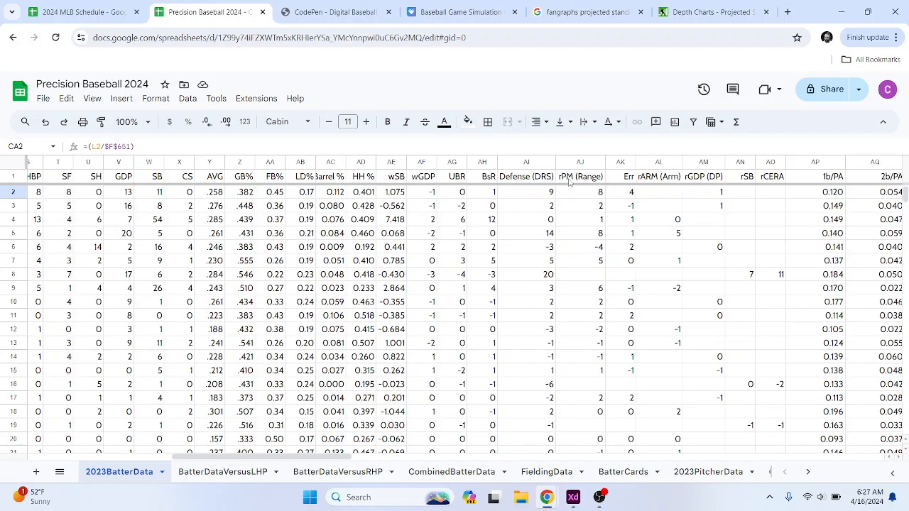
drag(294, 457, 375, 458)
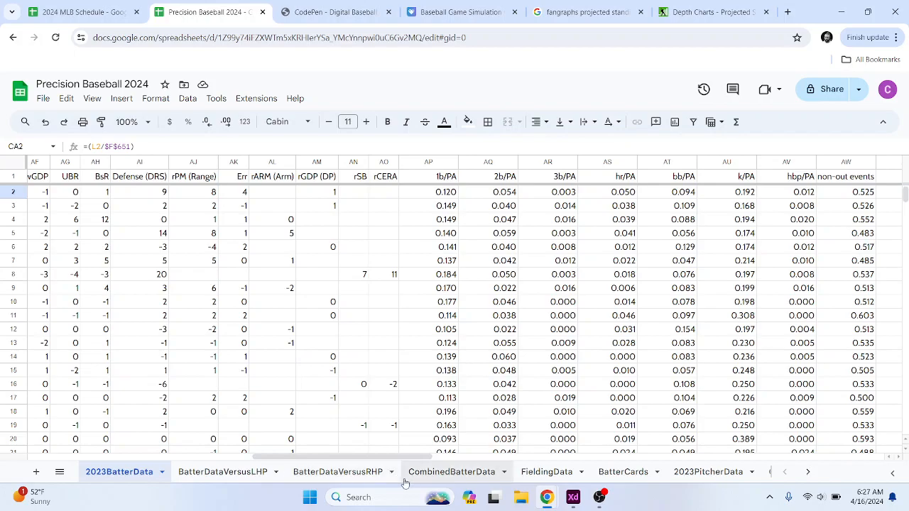
Step: Check the defensive source columns on the FieldingData sheet and return to 2023BatterData
click(544, 472)
scroll(389, 233, down, 5)
scroll(391, 269, up, 5)
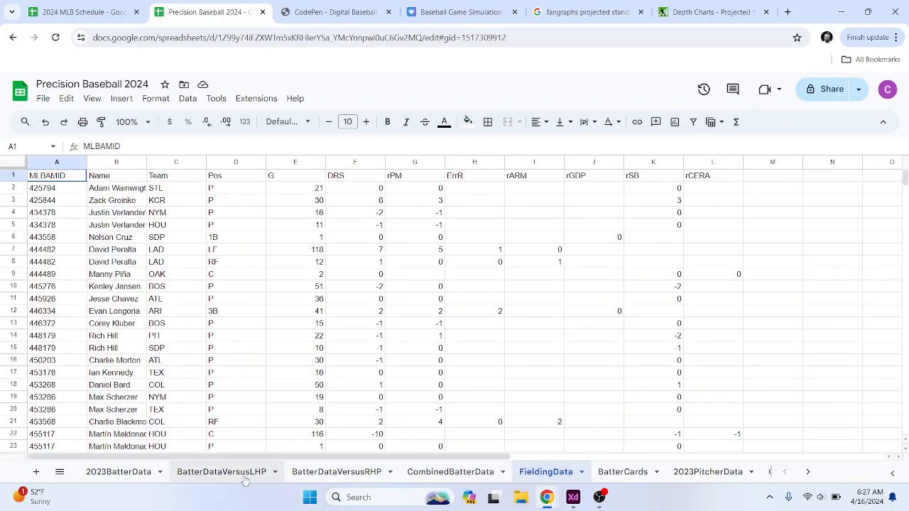
click(124, 472)
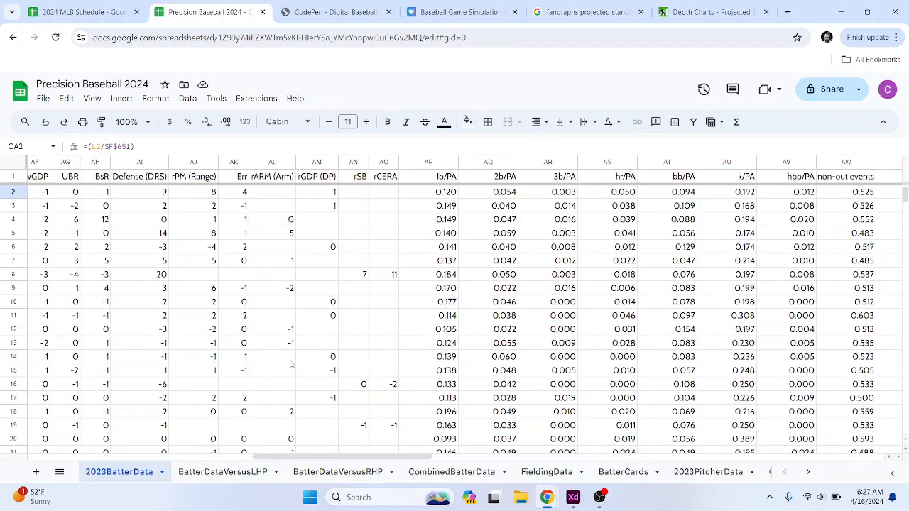
Step: Inspect the 1b/PA formula in AP2 of 2023BatterData and examine the result ranges on the BatterCards sheet
click(451, 193)
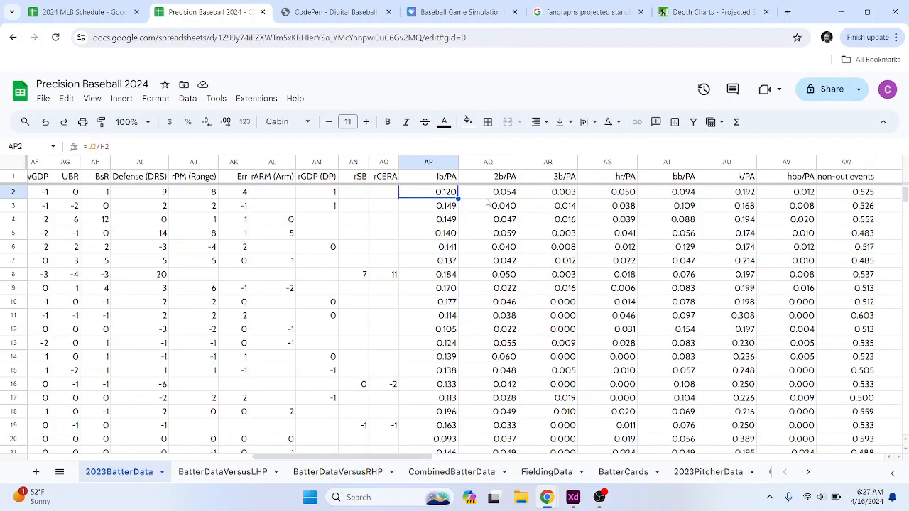
mouse_move(415, 460)
mouse_down()
mouse_move(483, 462)
mouse_move(418, 465)
mouse_up()
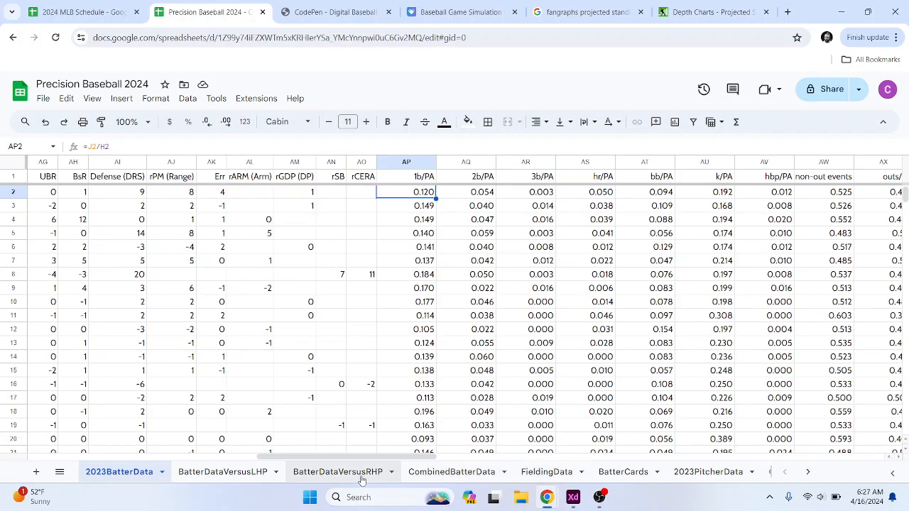
click(636, 479)
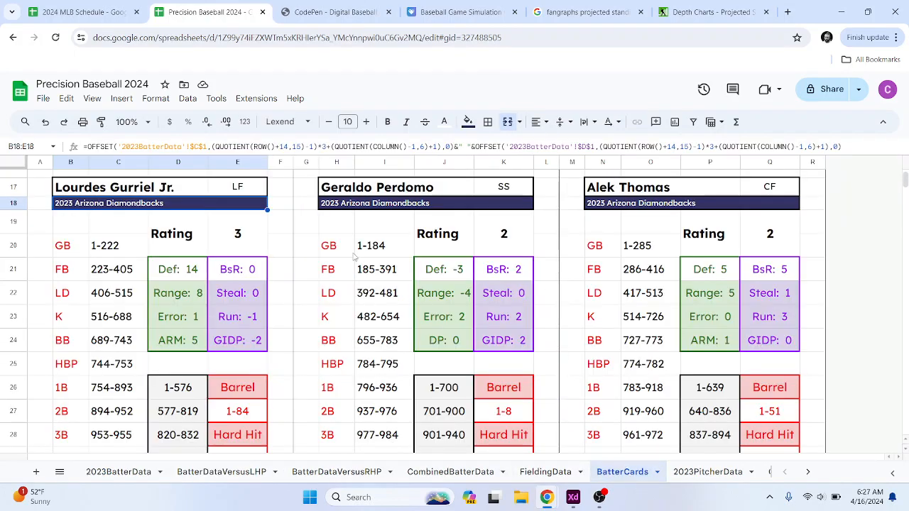
scroll(345, 337, down, 2)
scroll(355, 270, up, 1)
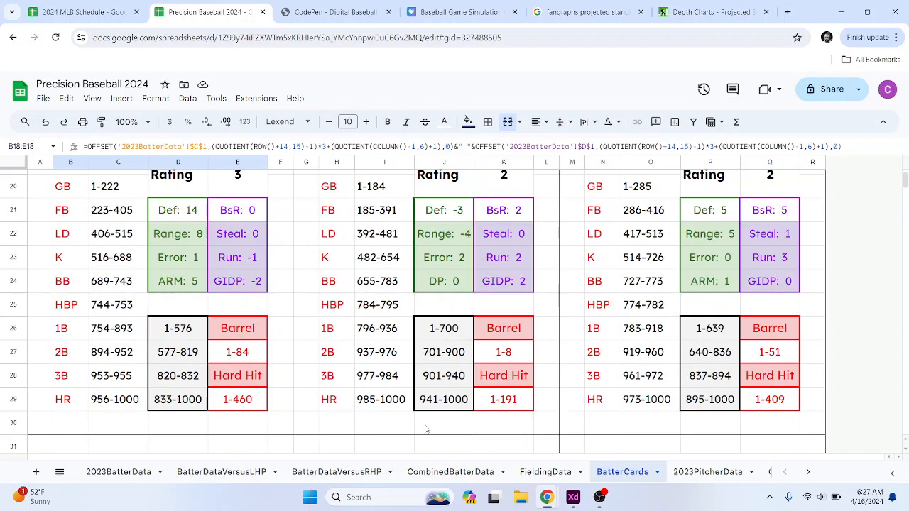
Step: Return to 2023BatterData and inspect the non-out events formula in AW2 and the outs/PA formula in AX2
click(145, 474)
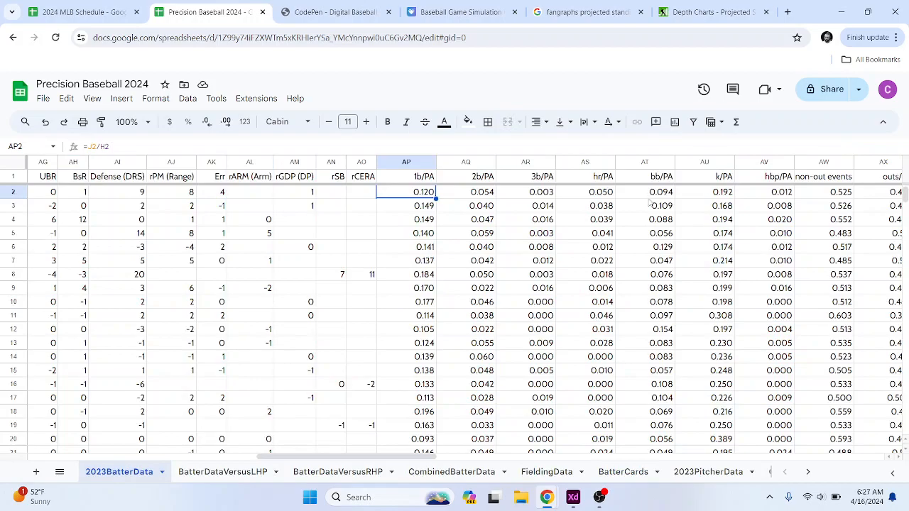
drag(355, 457, 511, 456)
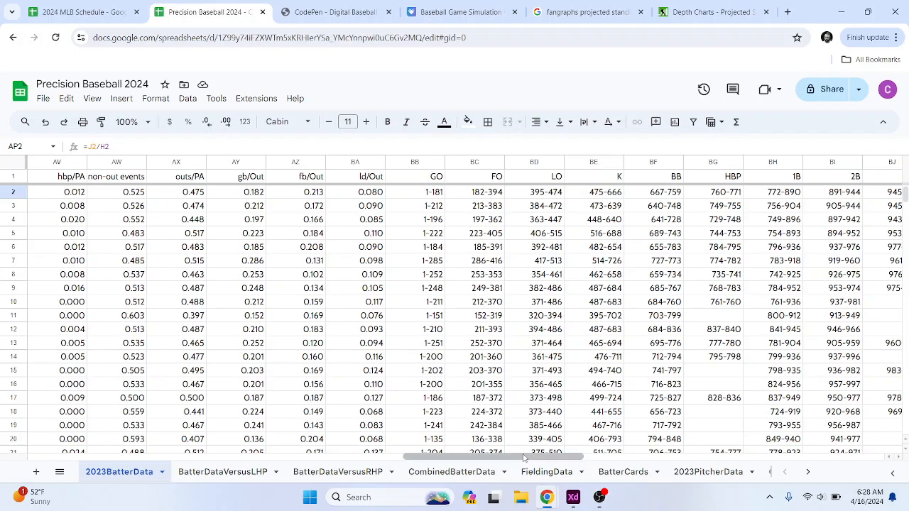
drag(520, 459, 453, 465)
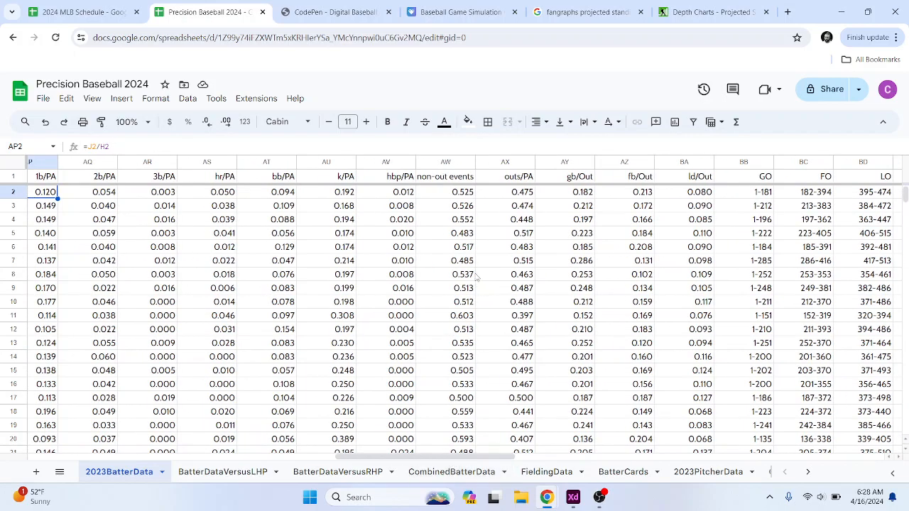
click(436, 193)
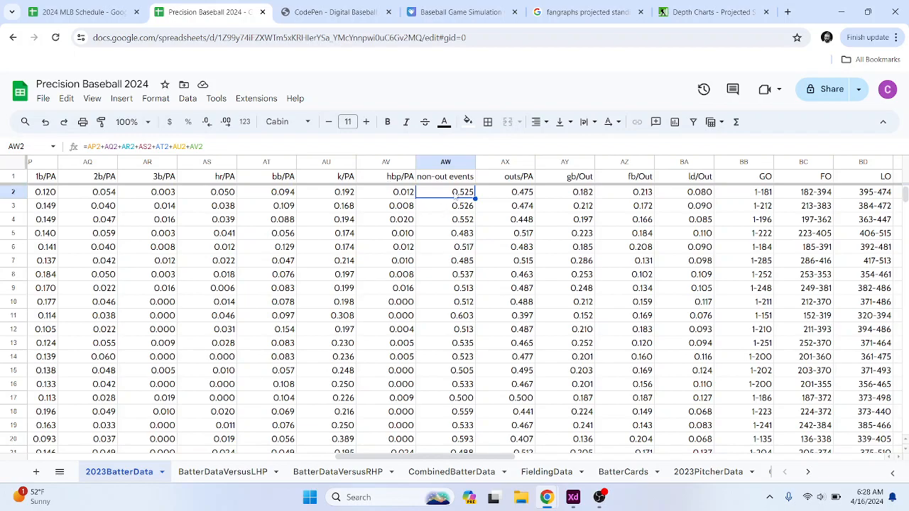
key(Right)
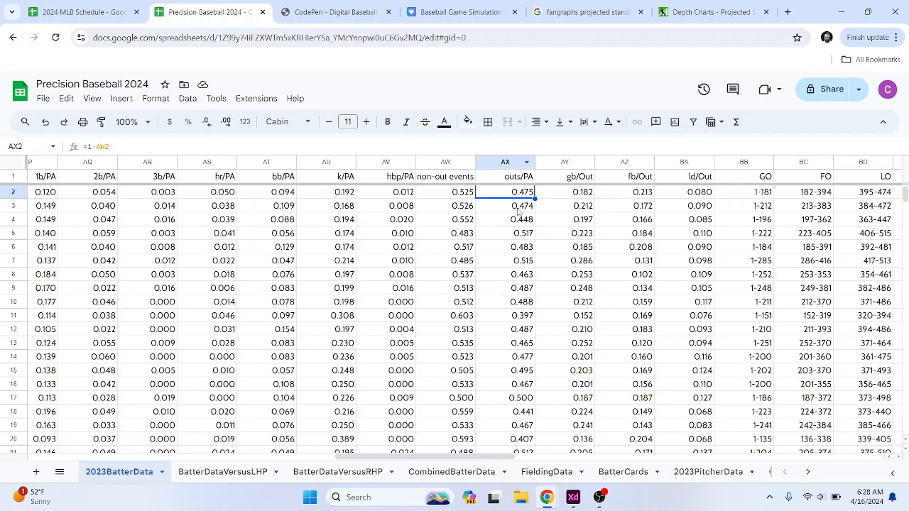
Step: Look over the gb/Out, fb/Out and ld/Out columns and revisit the 1b/PA formula in AP2
drag(486, 457, 533, 460)
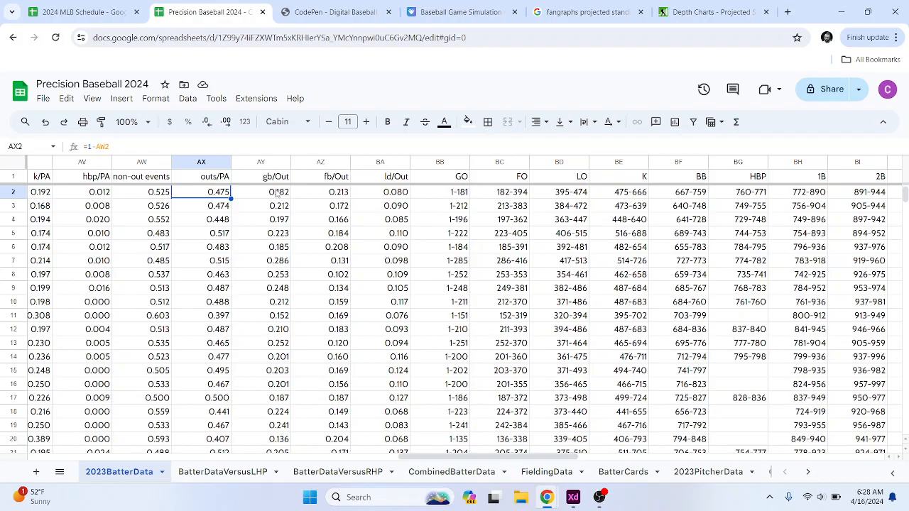
drag(527, 455, 365, 458)
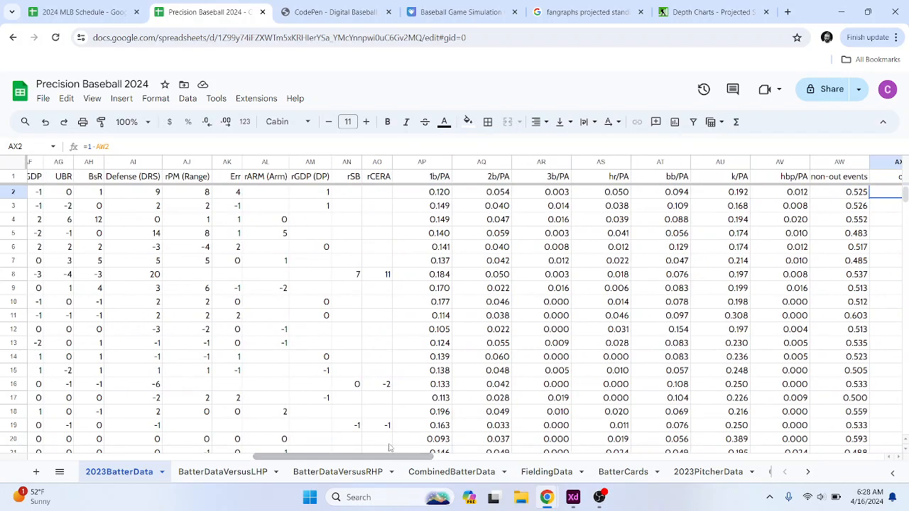
click(441, 193)
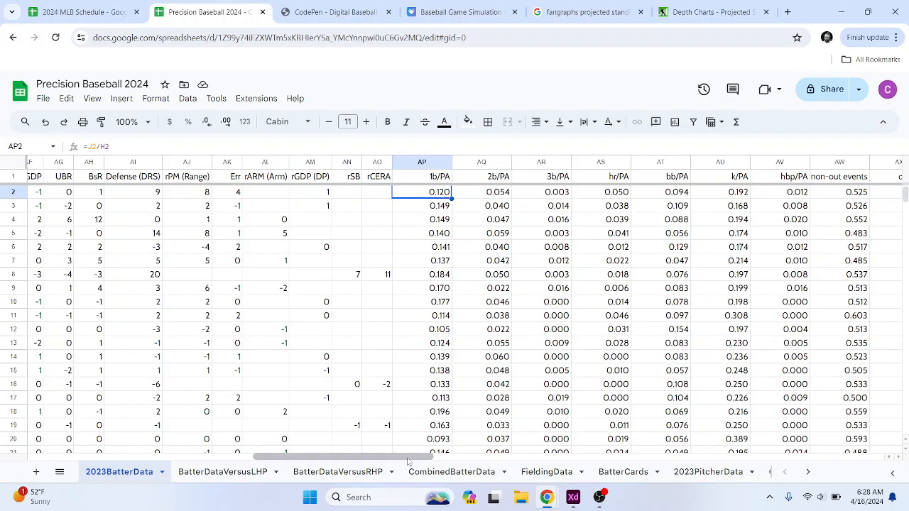
Step: Inspect the gb/Out formula in AY2, highlight its Z2 reference, and leave the formula unedited
drag(409, 458, 523, 474)
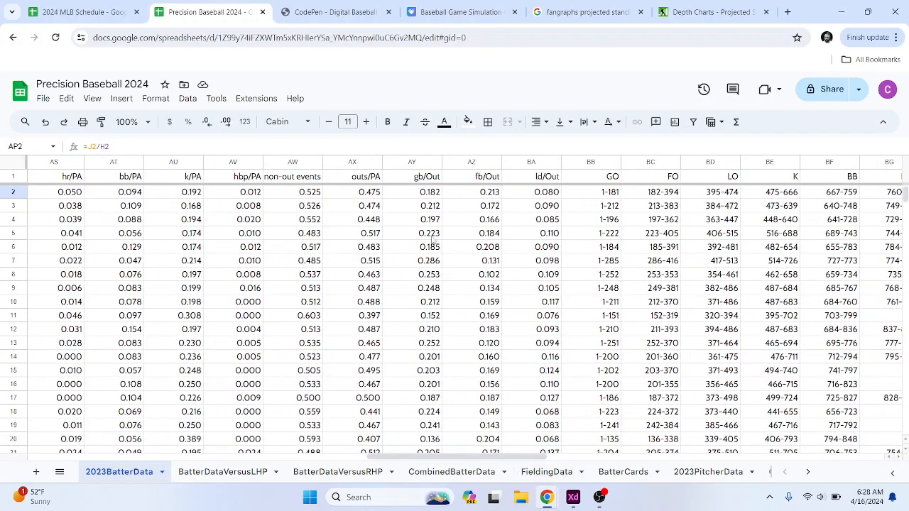
click(372, 195)
click(421, 196)
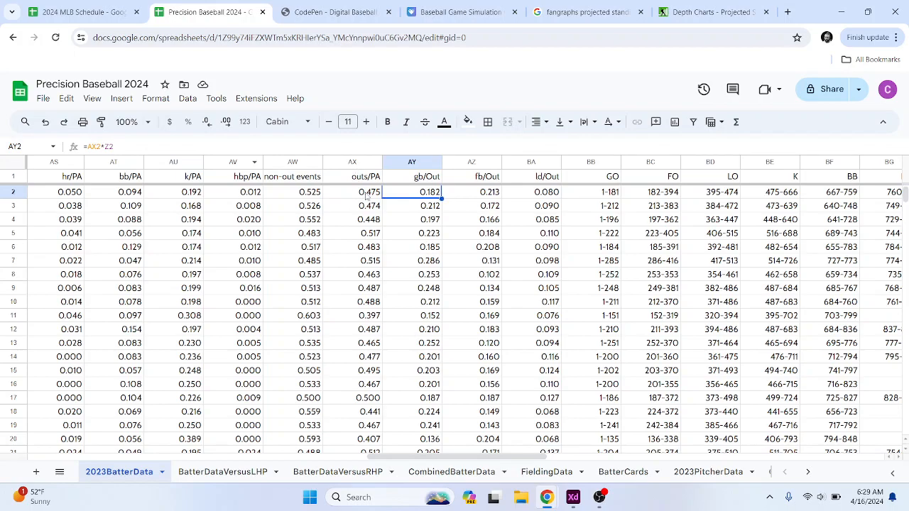
double_click(106, 146)
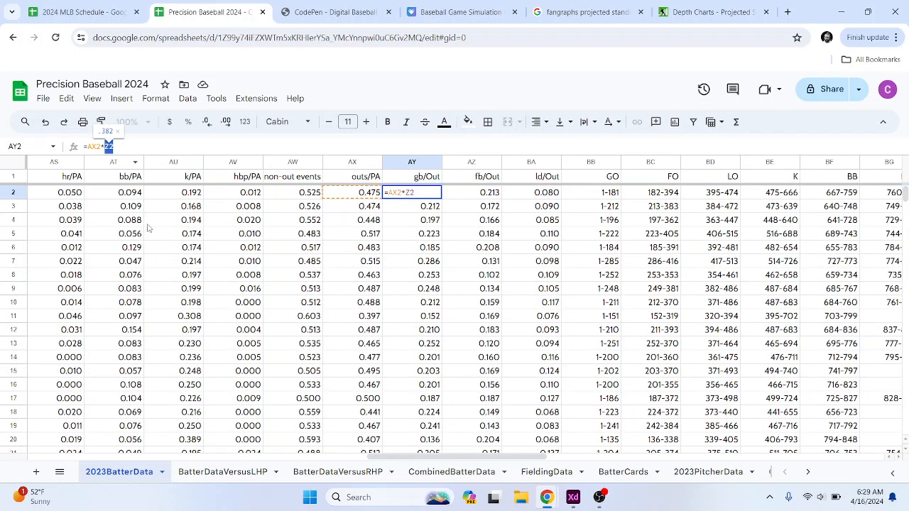
drag(503, 457, 545, 458)
key(Escape)
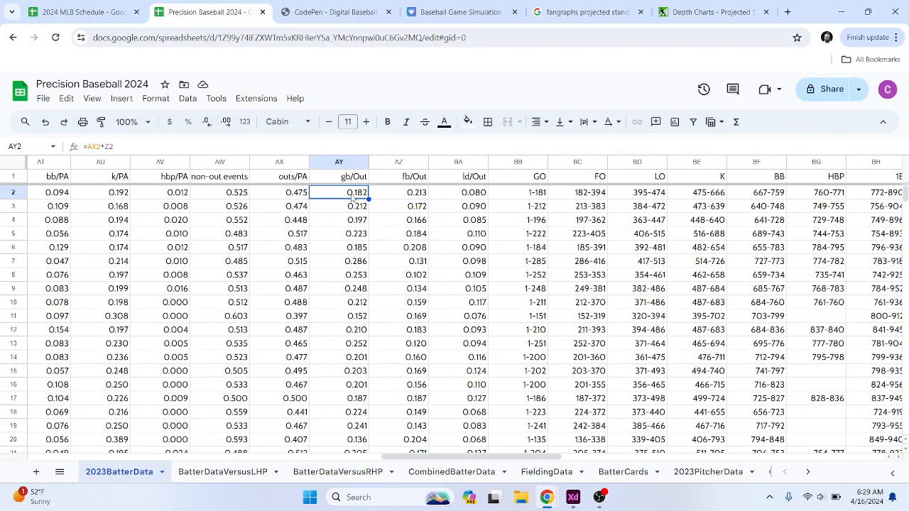
Step: Trace the inputs of the out rates by checking outs/PA in AX2, GB% in Z2 and LD% in AB2
click(298, 196)
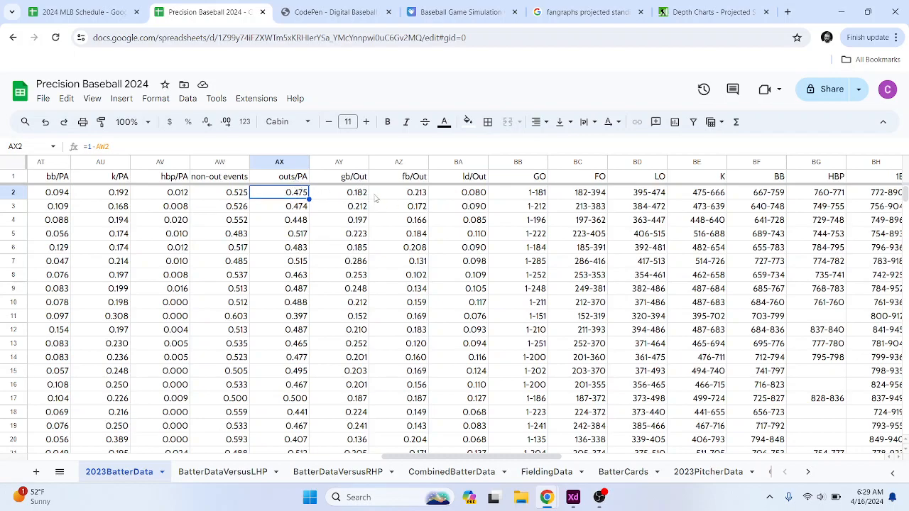
drag(528, 458, 278, 458)
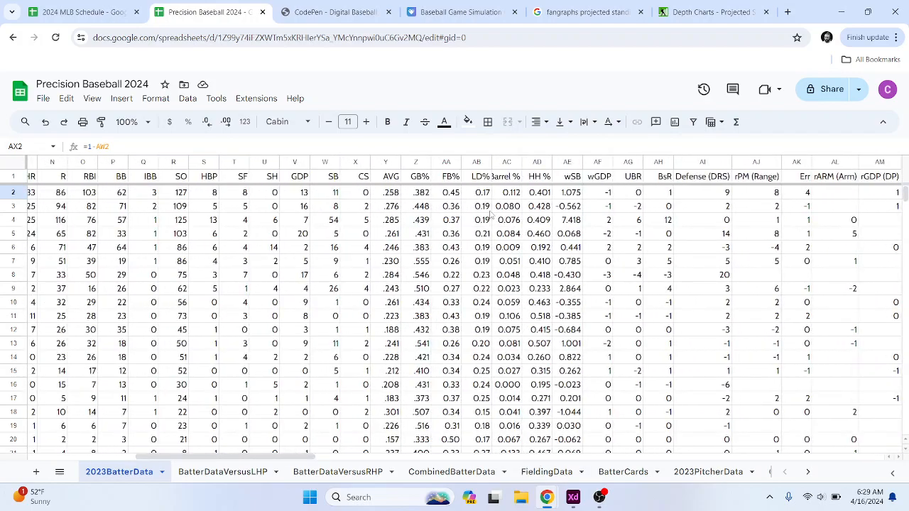
click(423, 194)
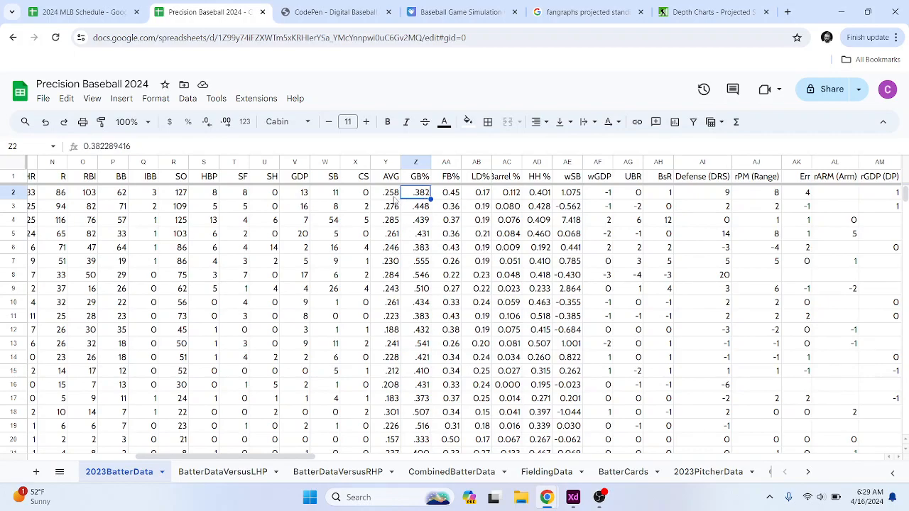
click(483, 196)
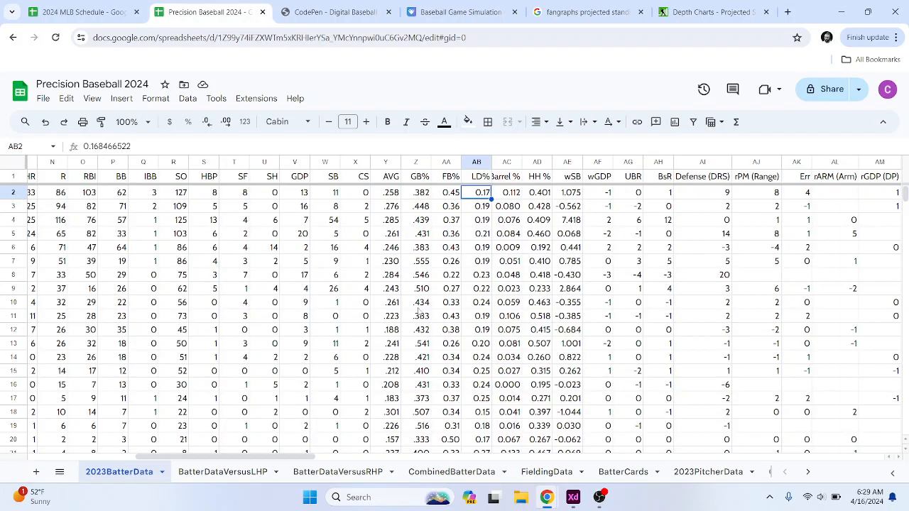
Step: Select the gb/Out, fb/Out and ld/Out cells AY2:BA2 to compare their sum with outs/PA
drag(308, 458, 448, 396)
drag(323, 193, 600, 193)
drag(455, 461, 558, 447)
drag(268, 192, 373, 195)
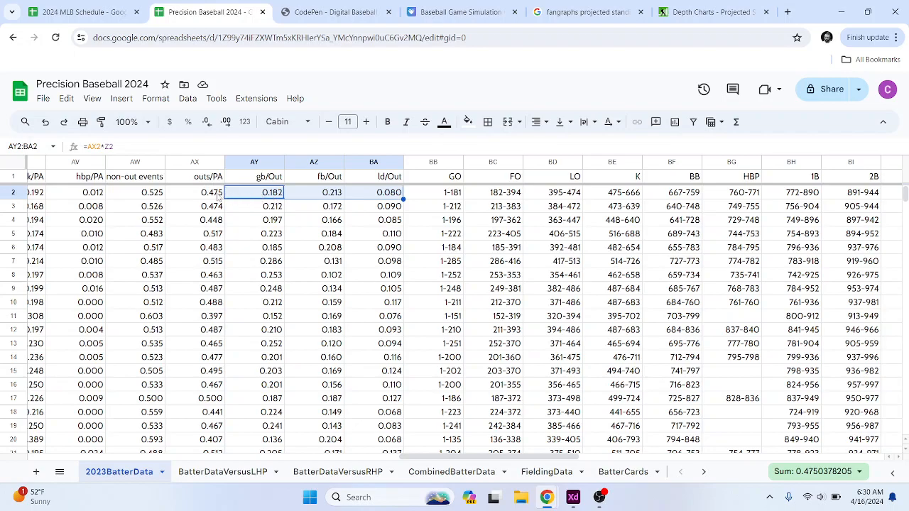
Step: Inspect the GO range formula in BB2, review the neighbouring result ranges, and compare them with the BatterCards sheet
click(451, 195)
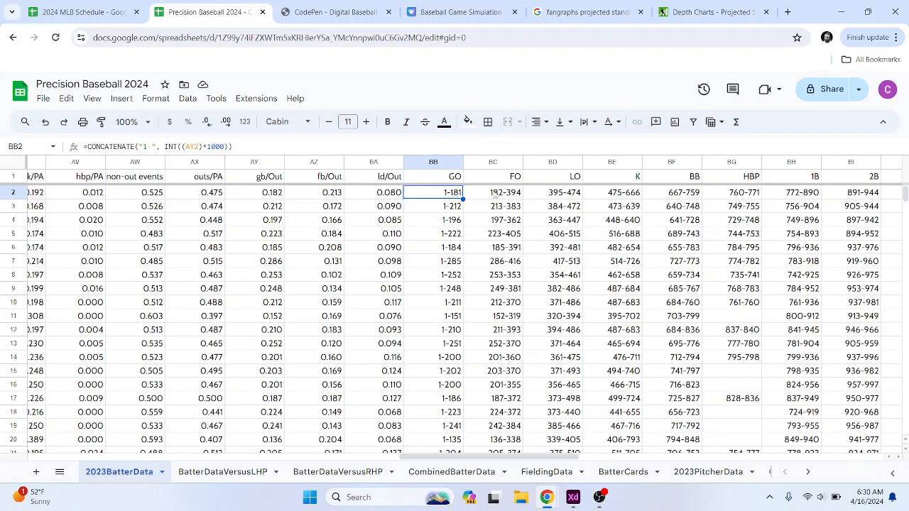
drag(527, 456, 582, 469)
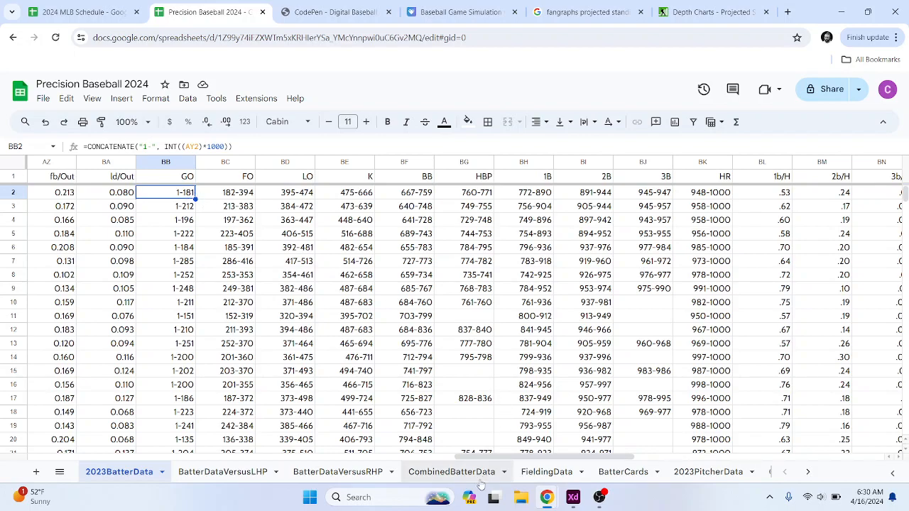
click(623, 472)
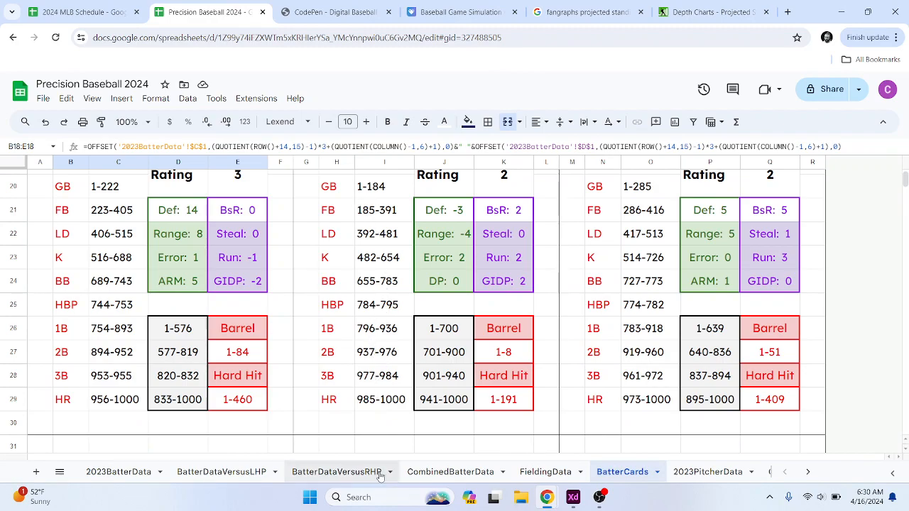
Step: Return to 2023BatterData and compare the gb/Out formula in AY2 with the GO range formula in BB2
click(133, 476)
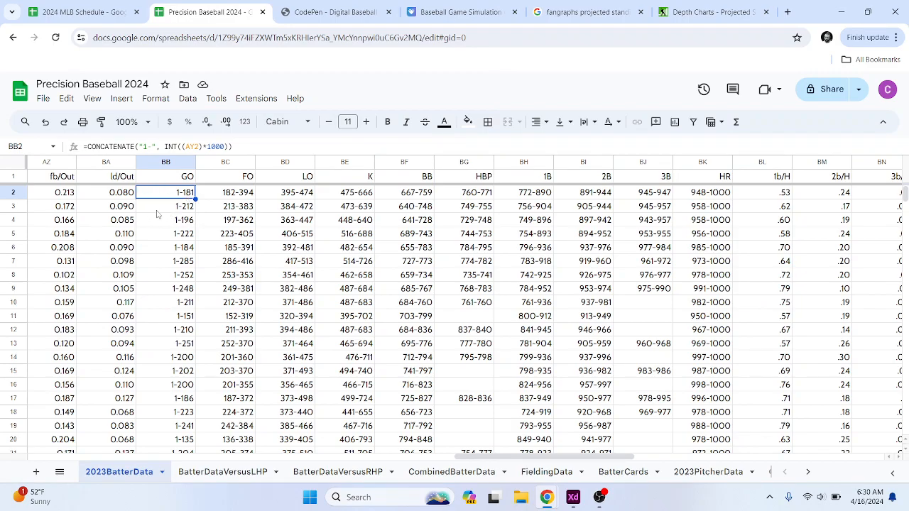
scroll(430, 460, left, 5)
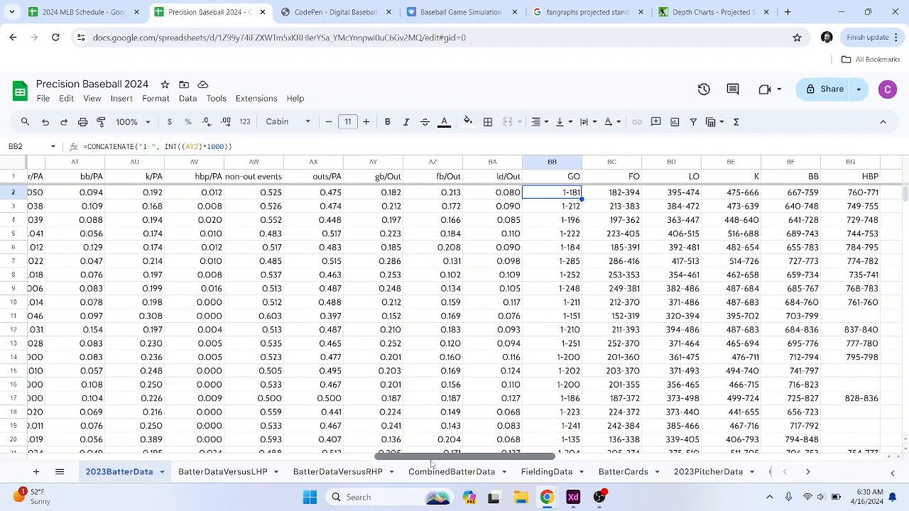
click(341, 192)
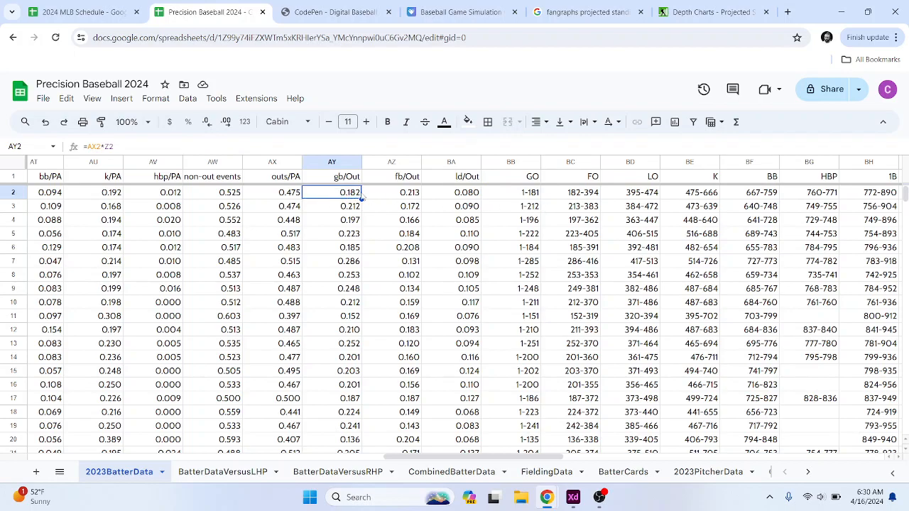
click(526, 195)
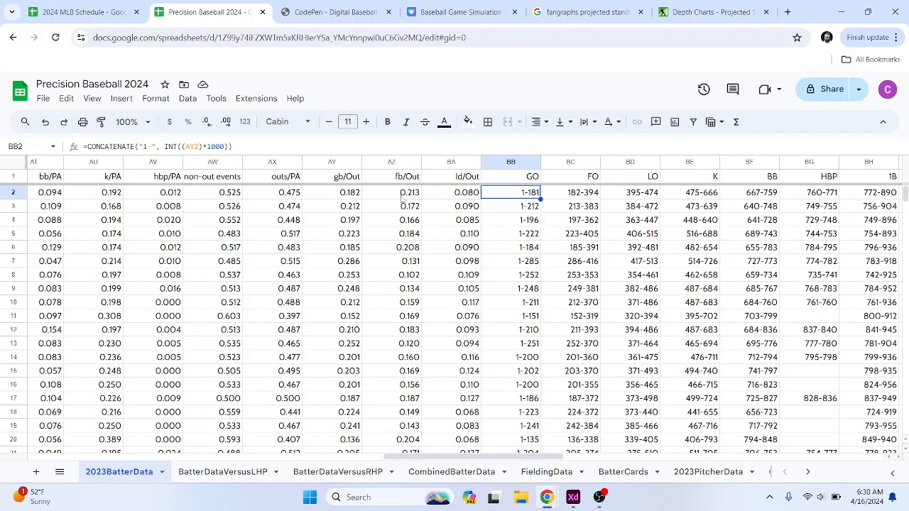
Step: Compare the gb/Out formula in AY2 with the GO range in BB2, and inspect how the FO range formula in BC2 continues it
click(346, 195)
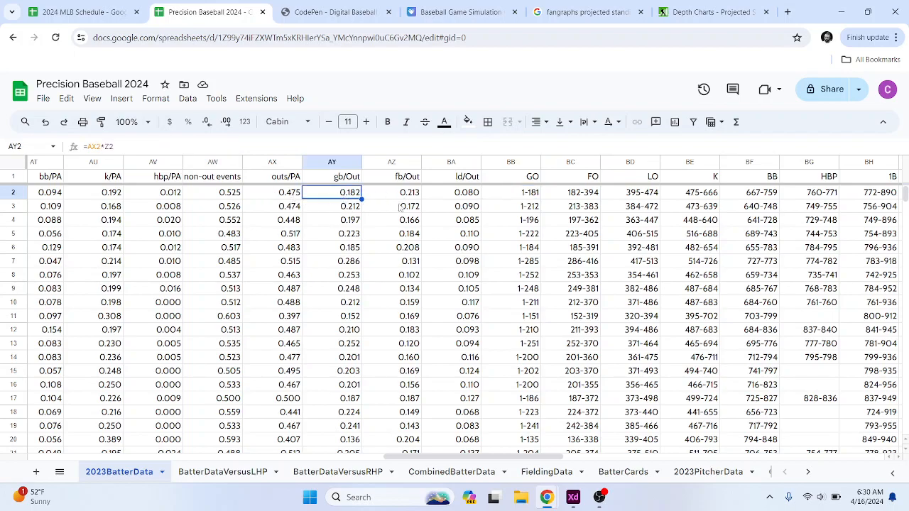
click(528, 198)
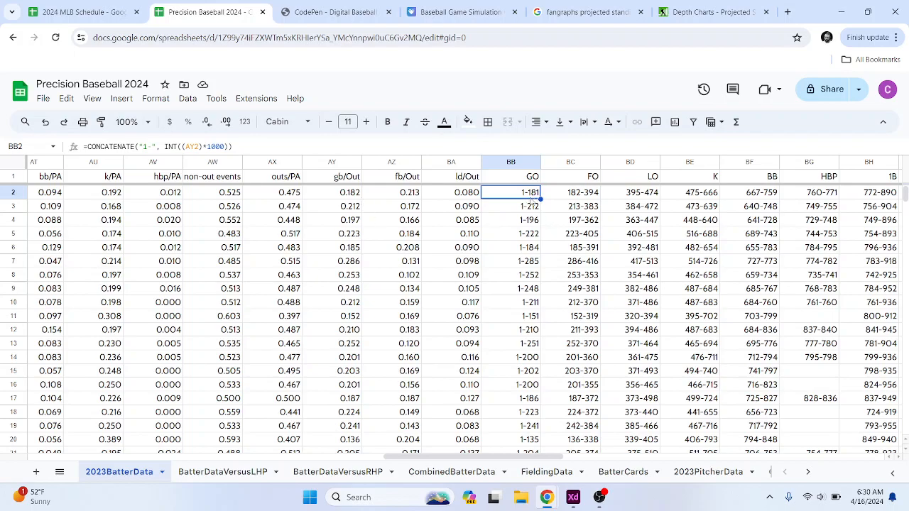
drag(537, 458, 583, 463)
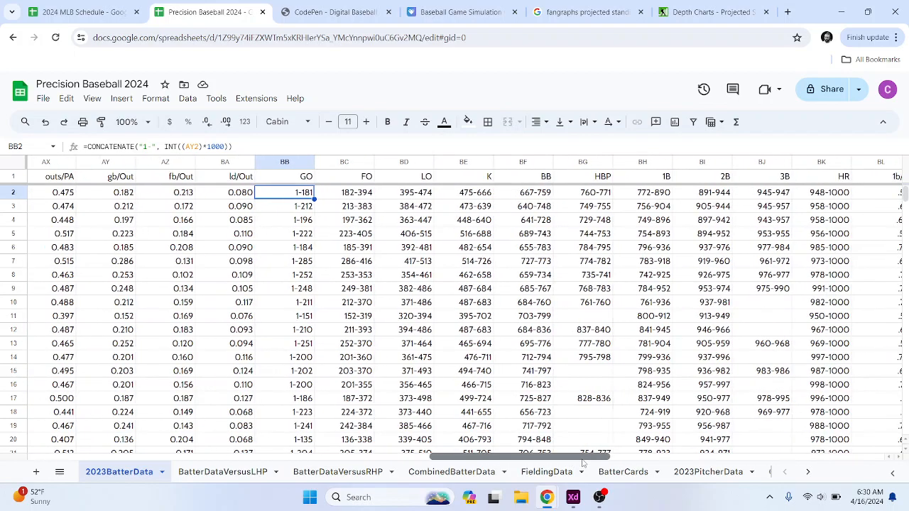
click(355, 196)
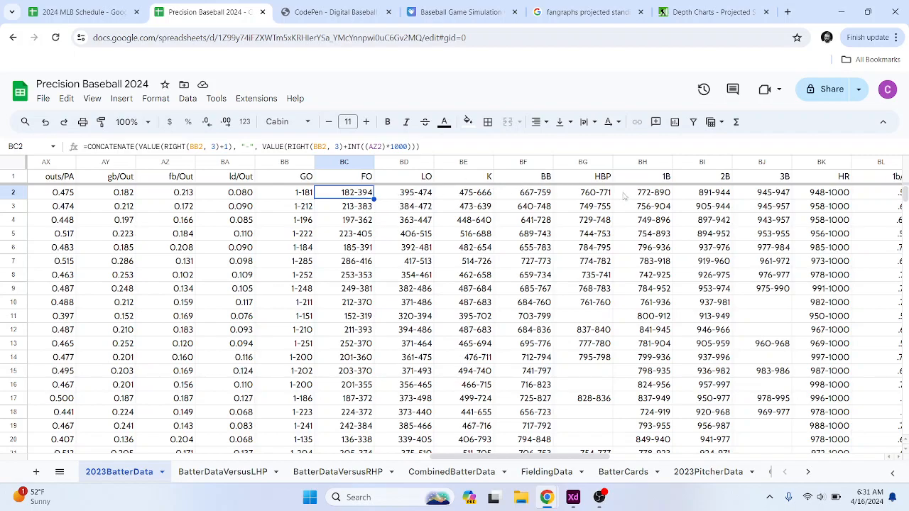
Step: Inspect the HR range formula in BK2 and review the neighbouring result ranges and per-hit rate columns
click(807, 196)
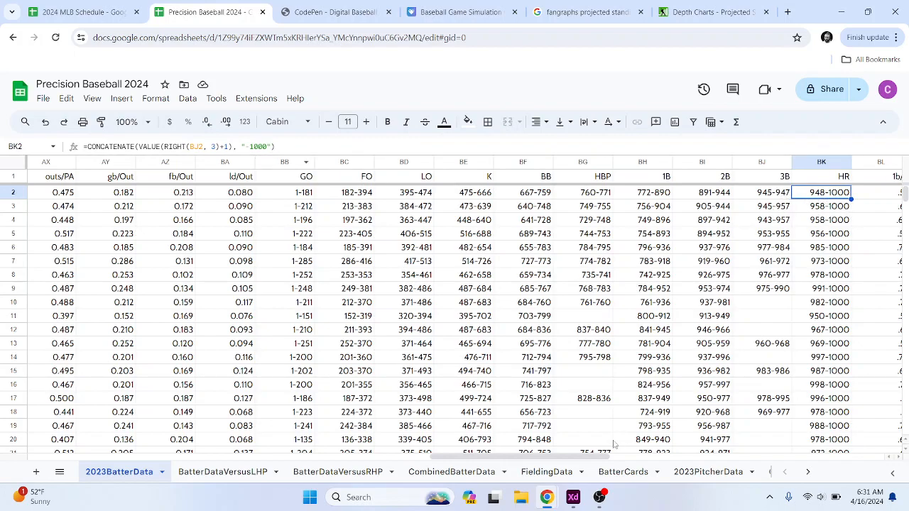
mouse_move(582, 458)
mouse_down()
mouse_move(710, 458)
mouse_move(578, 465)
mouse_up()
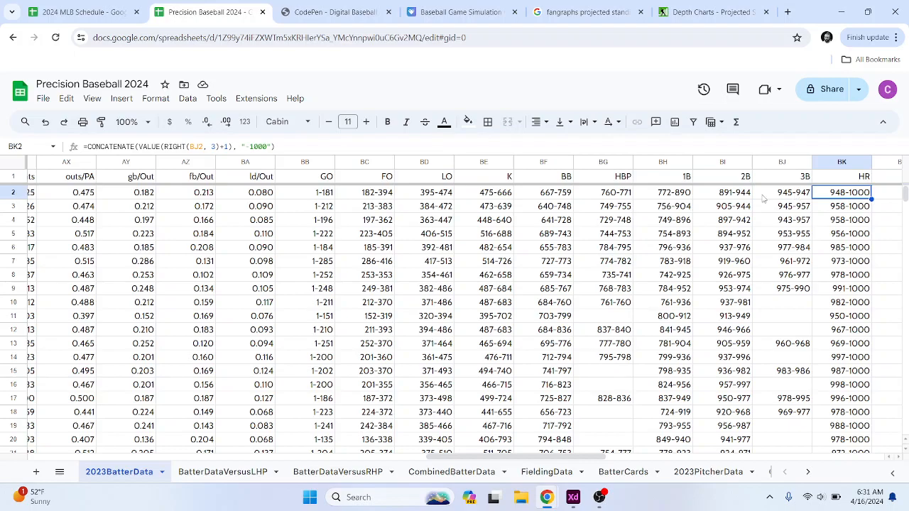
drag(562, 458, 630, 458)
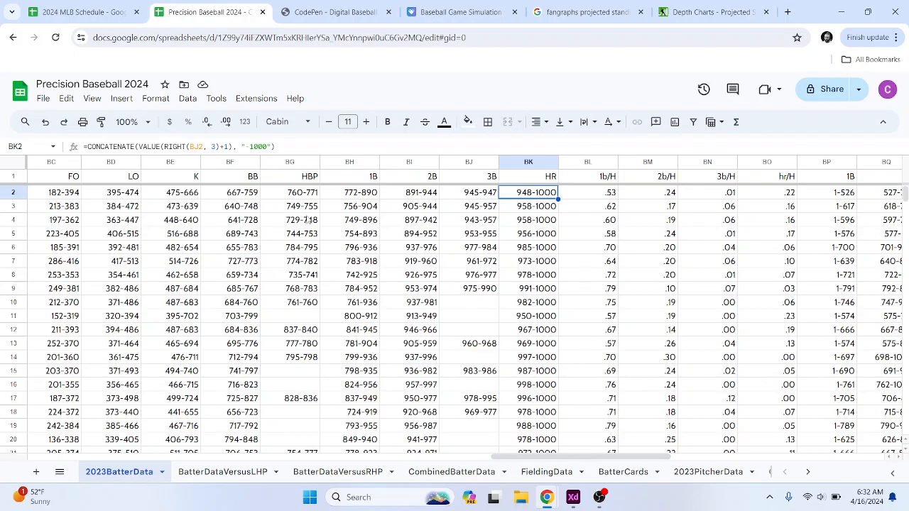
drag(632, 460, 678, 465)
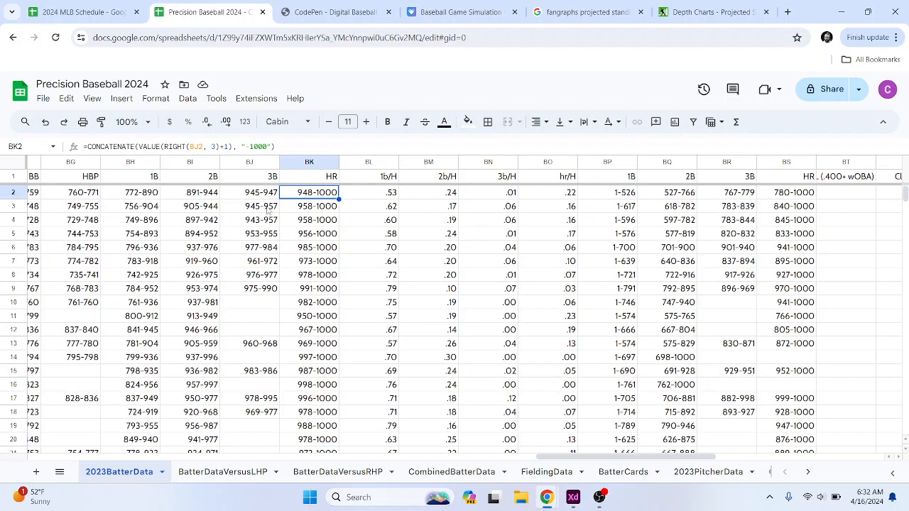
drag(628, 461, 646, 462)
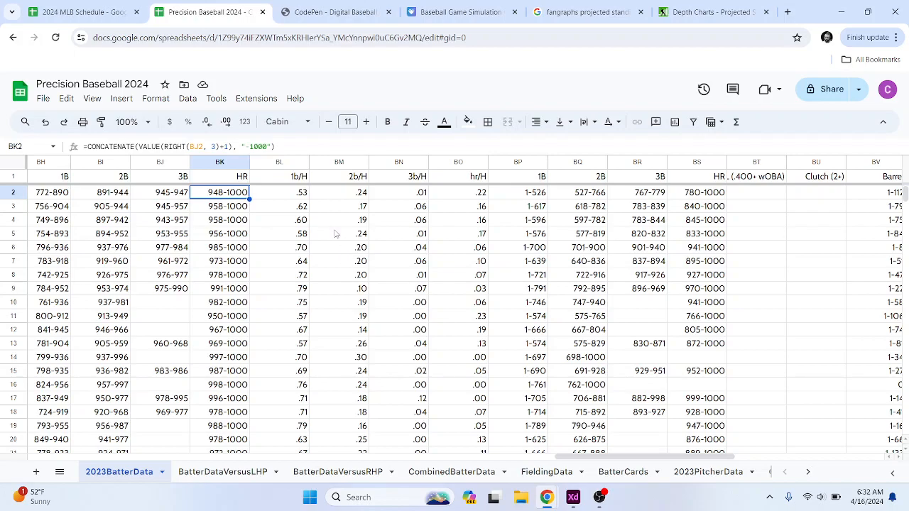
Step: Inspect the 1b/H formula in BL2, select the hit-type ranges BP2:BS2, and compare them with the BatterCards sheet
click(289, 198)
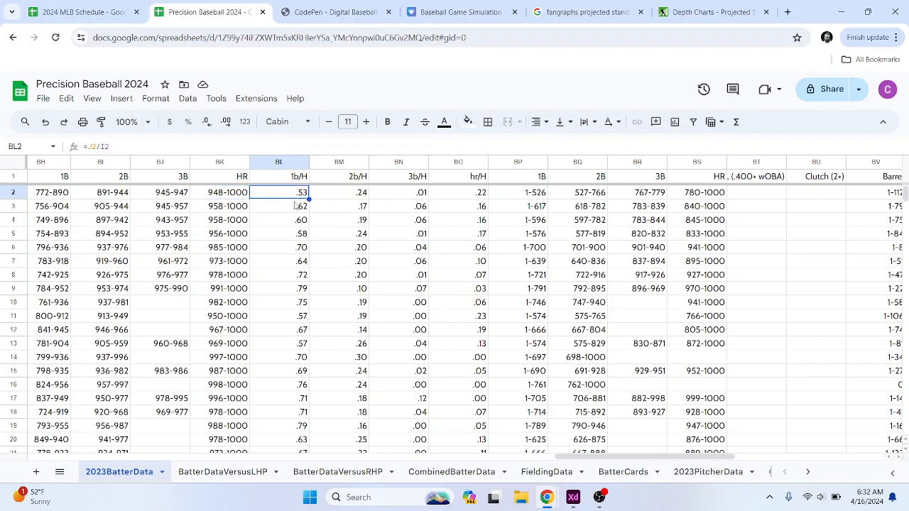
drag(533, 193, 699, 192)
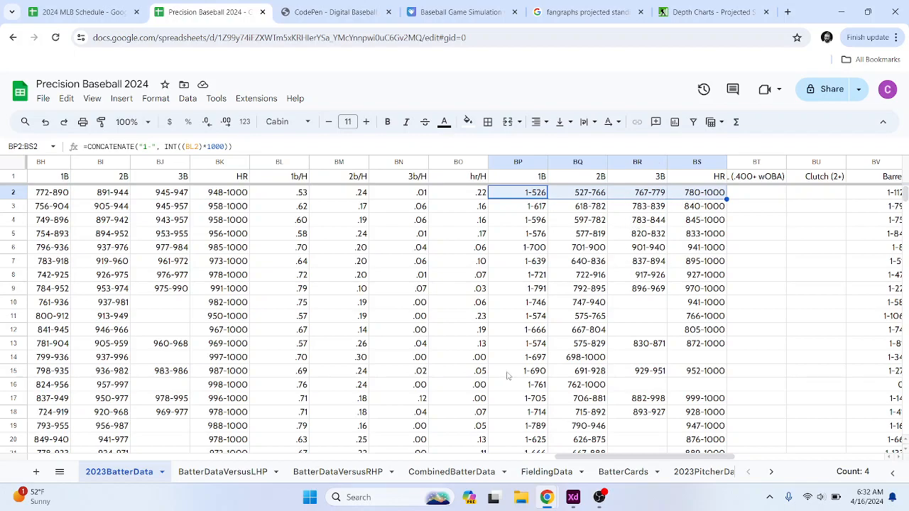
click(625, 472)
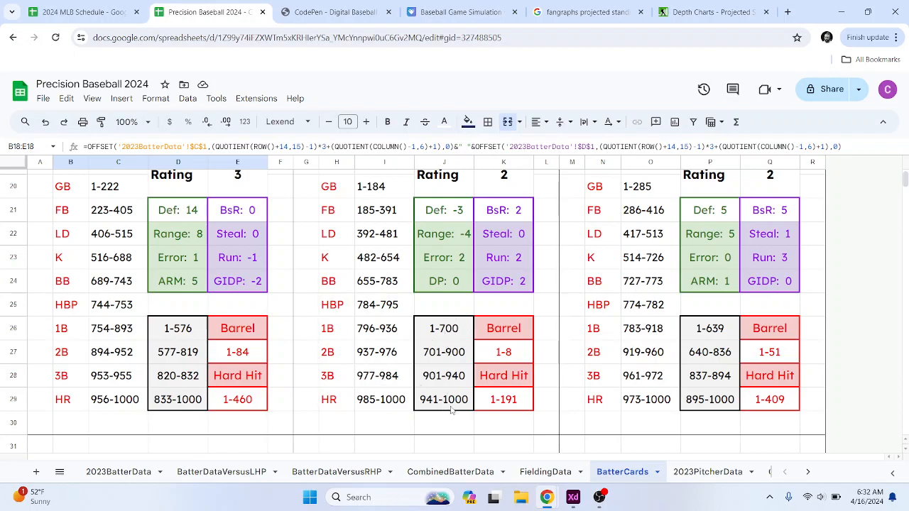
Step: Open the PitcherCards sheet and inspect the H range formula in I13 of the middle pitcher card
scroll(670, 472, right, 5)
click(670, 477)
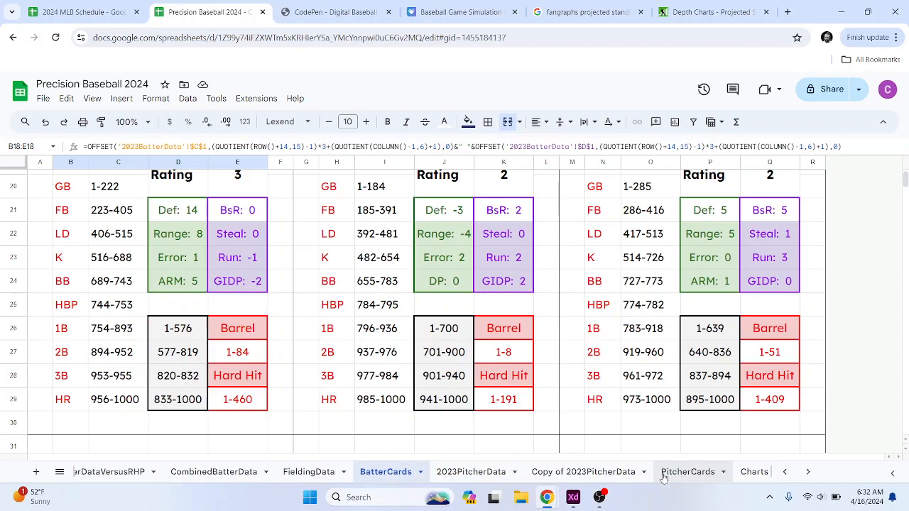
scroll(356, 398, down, 1)
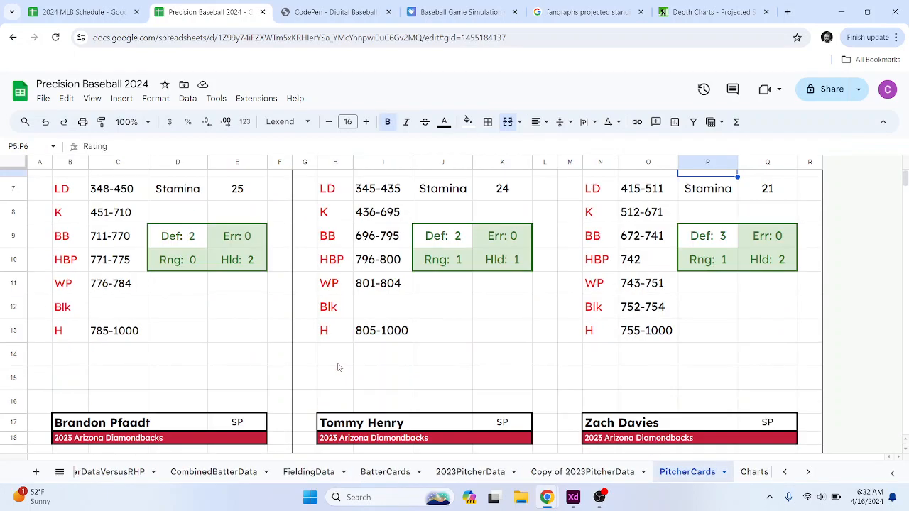
click(383, 332)
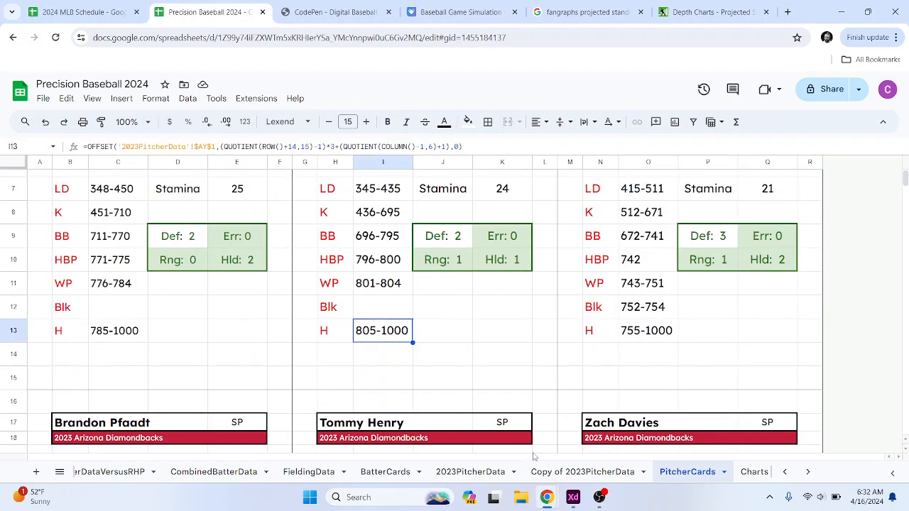
Step: Revisit the BatterCards sheet, and return to 2023BatterData to inspect the 1B range formula in BP2
click(370, 474)
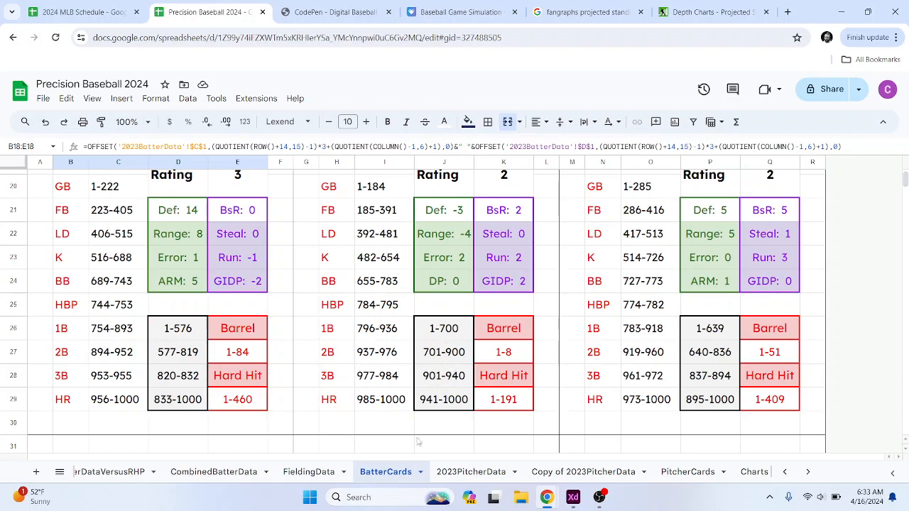
scroll(113, 479, up, 3)
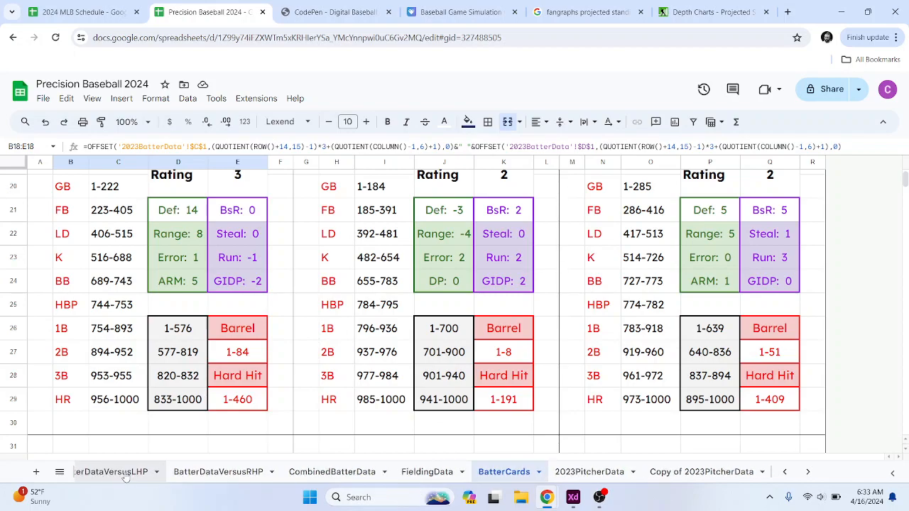
click(119, 477)
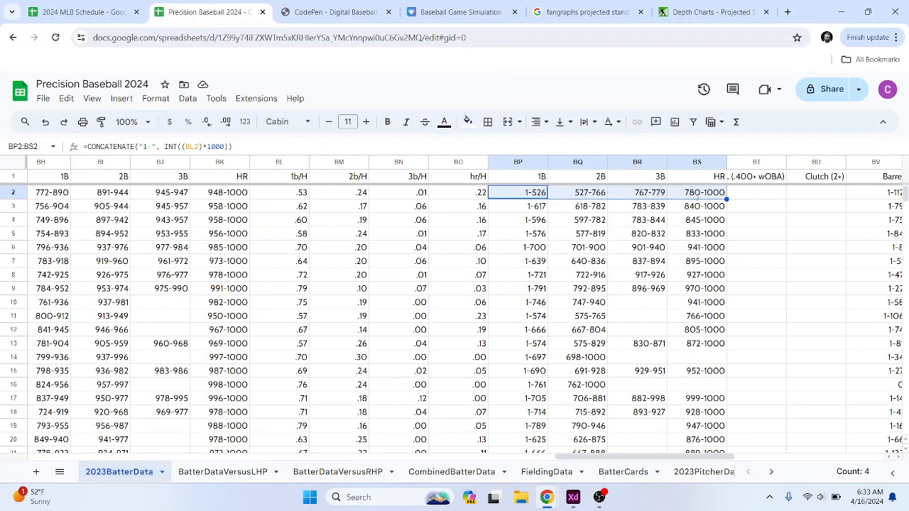
click(539, 196)
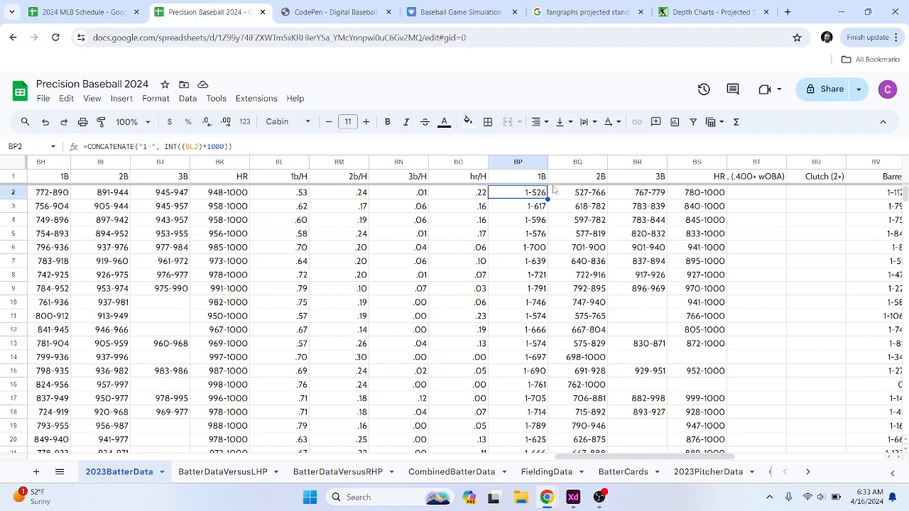
Step: Inspect the 1b/H, 2b/H and 3b/H formulas in BL2:BN2, and compare the sum of BL2:BO2 with the ranges in BP2:BS2
click(302, 195)
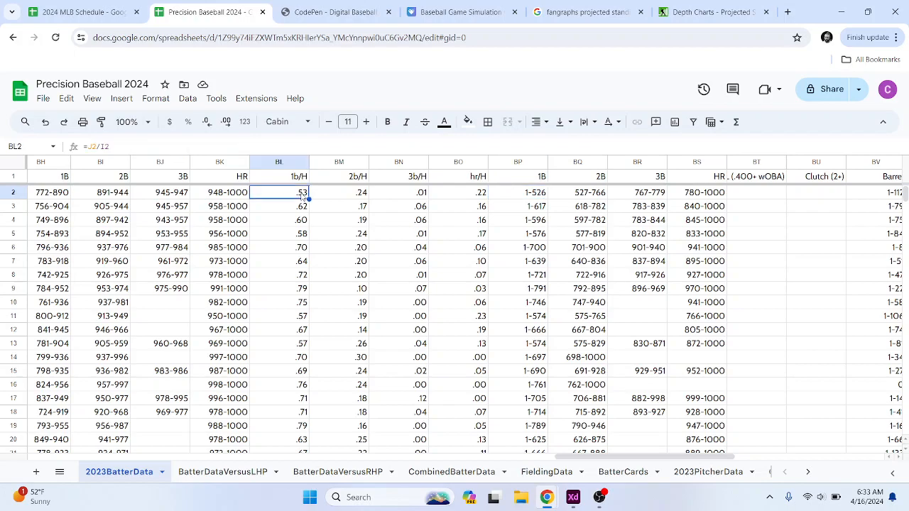
mouse_move(298, 196)
mouse_down()
mouse_move(412, 199)
mouse_move(281, 194)
mouse_up()
click(353, 196)
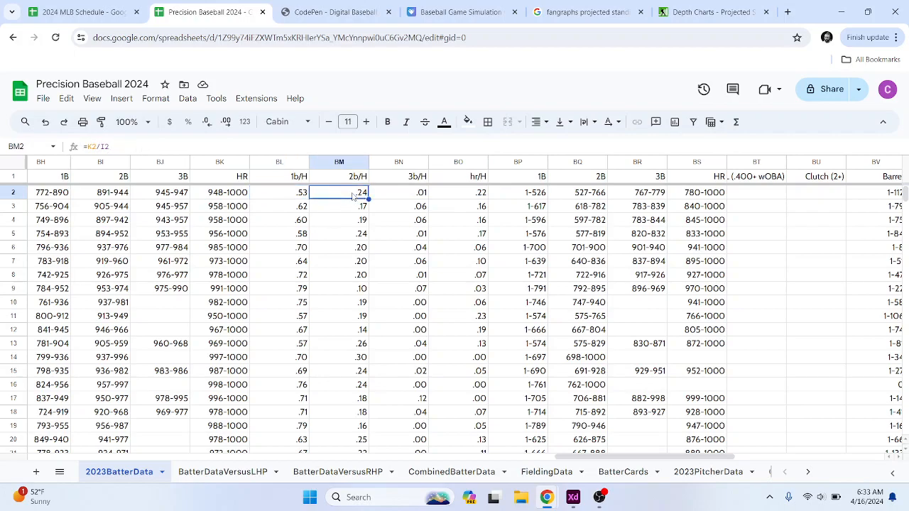
click(262, 193)
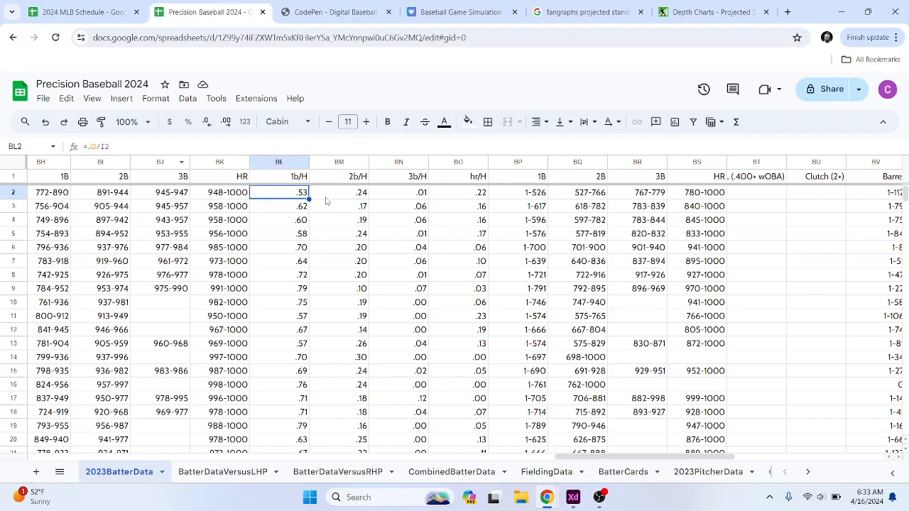
click(339, 198)
click(397, 196)
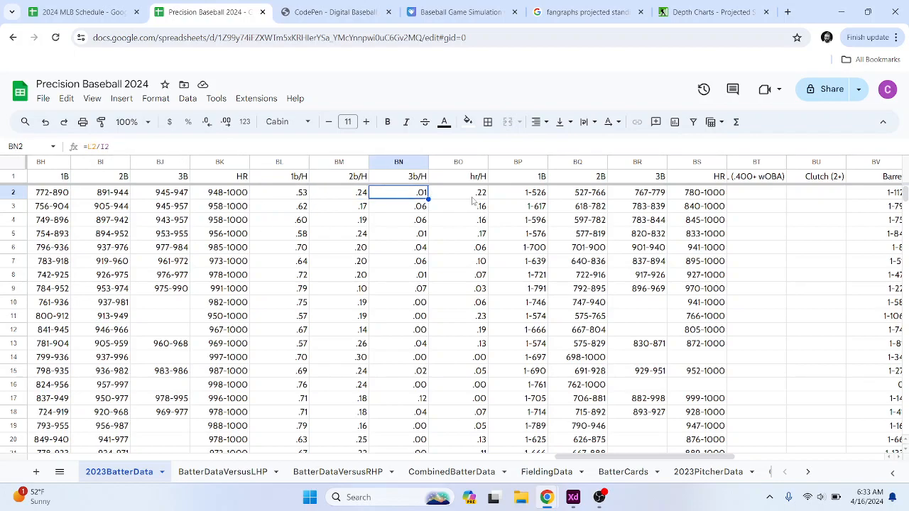
drag(293, 197, 469, 197)
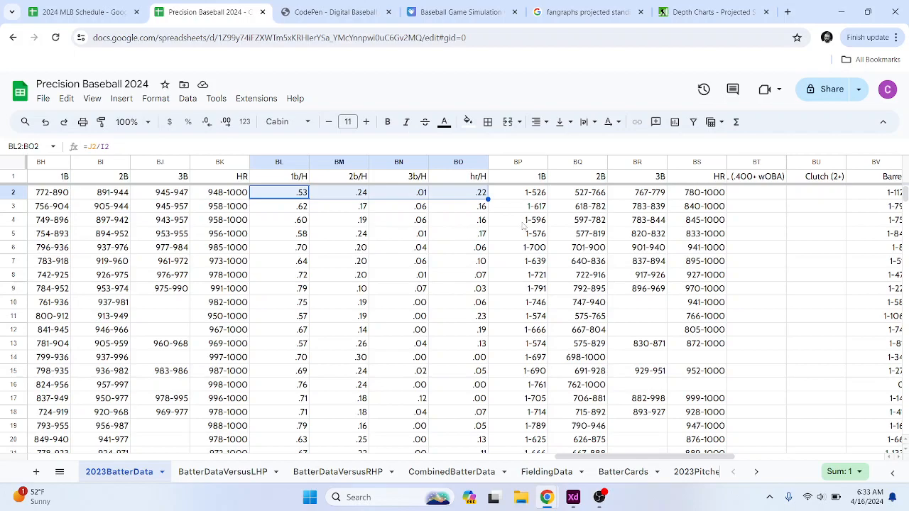
drag(529, 197, 696, 198)
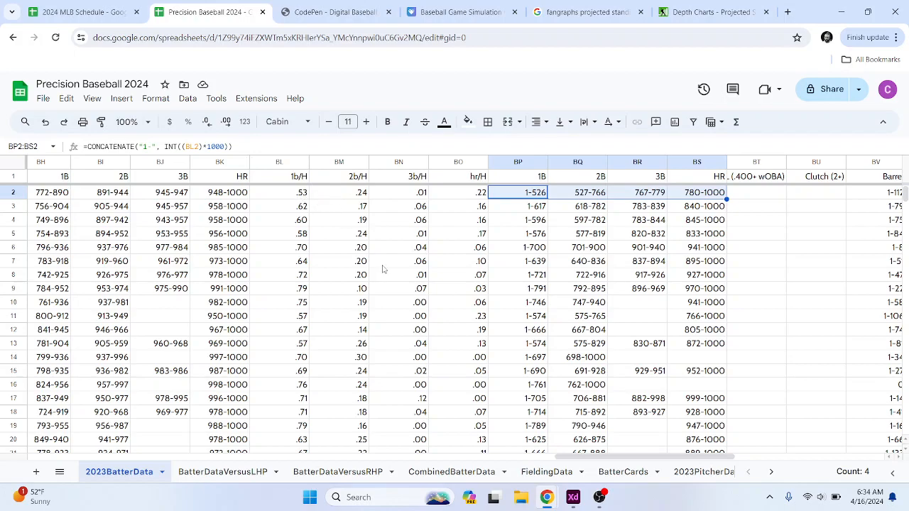
Step: Expand the 1b/H rate in BL2 to five decimal places to check its exact value, and restore it to two decimals
click(284, 195)
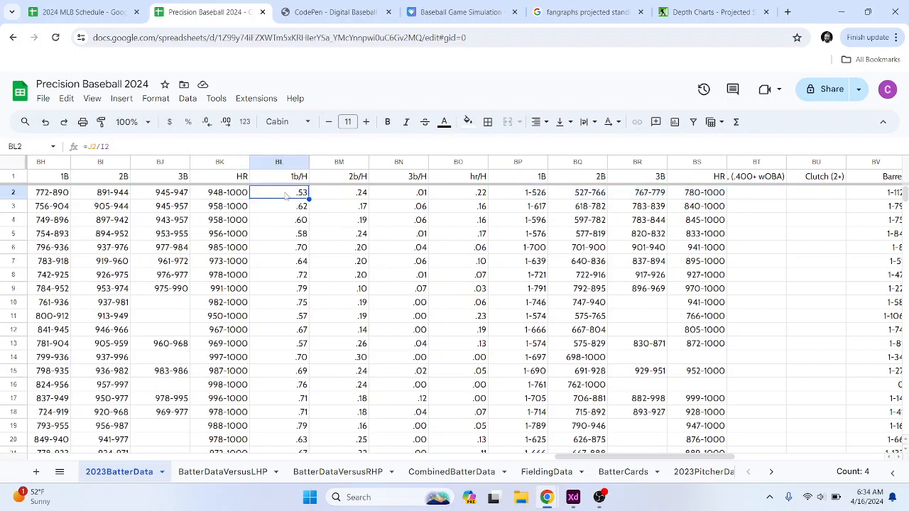
click(207, 121)
double_click(226, 121)
click(207, 121)
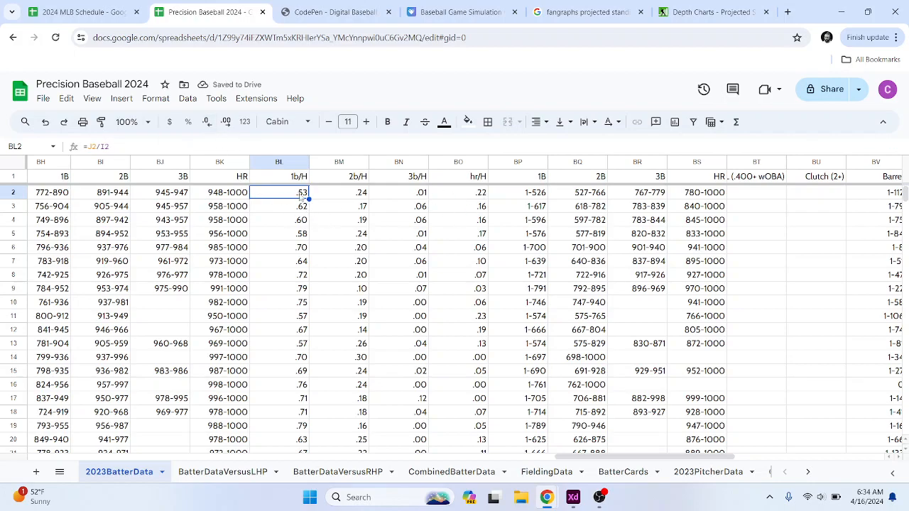
click(207, 121)
click(226, 122)
click(226, 121)
click(226, 122)
click(226, 121)
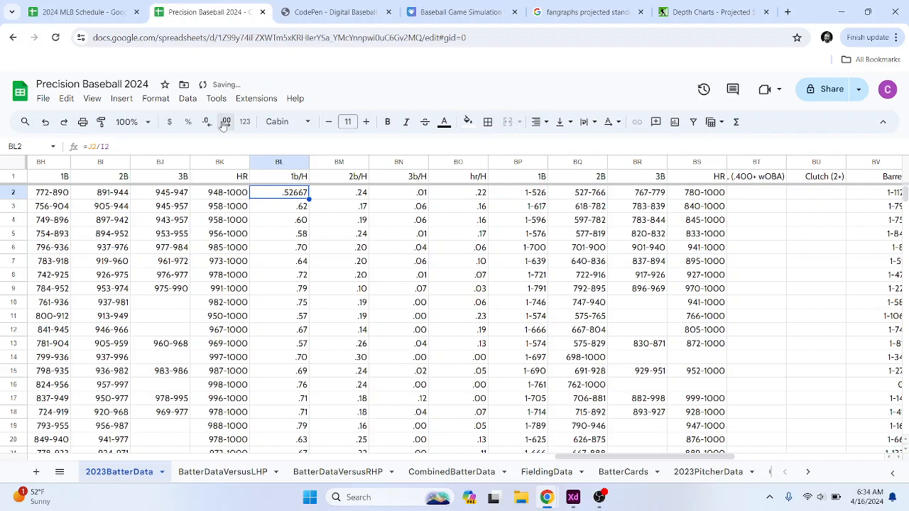
click(207, 125)
click(208, 125)
click(207, 125)
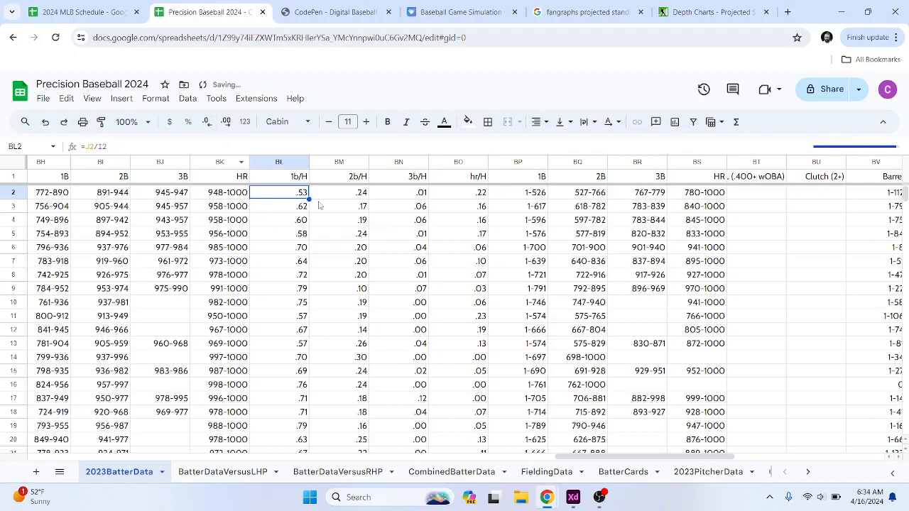
Step: Select the rates BL2:BO2 to check their sum, and trace how BL2 feeds the 1B range in BP2 and the ranges through BS2
drag(311, 198, 488, 201)
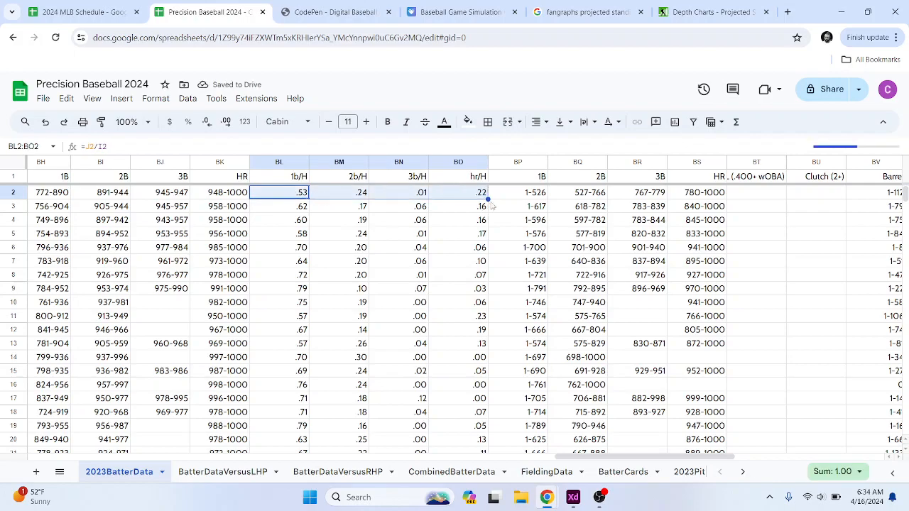
drag(546, 197, 649, 198)
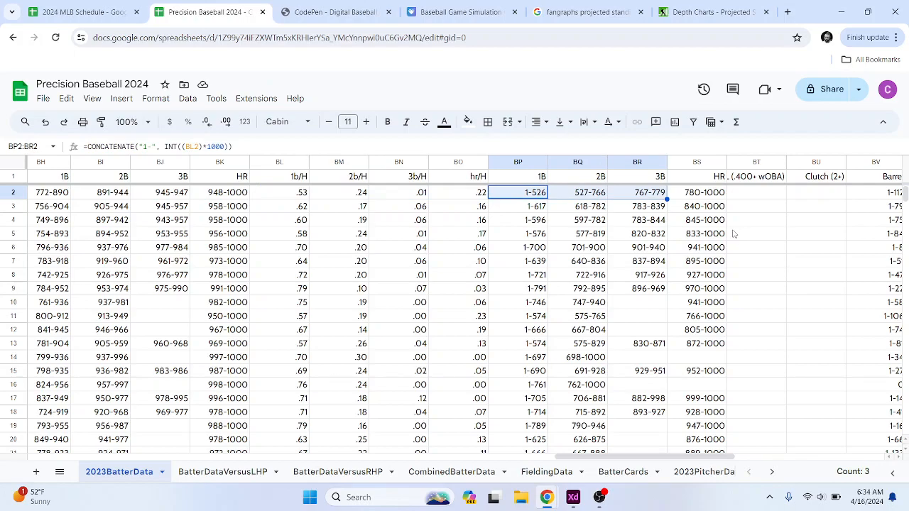
click(537, 196)
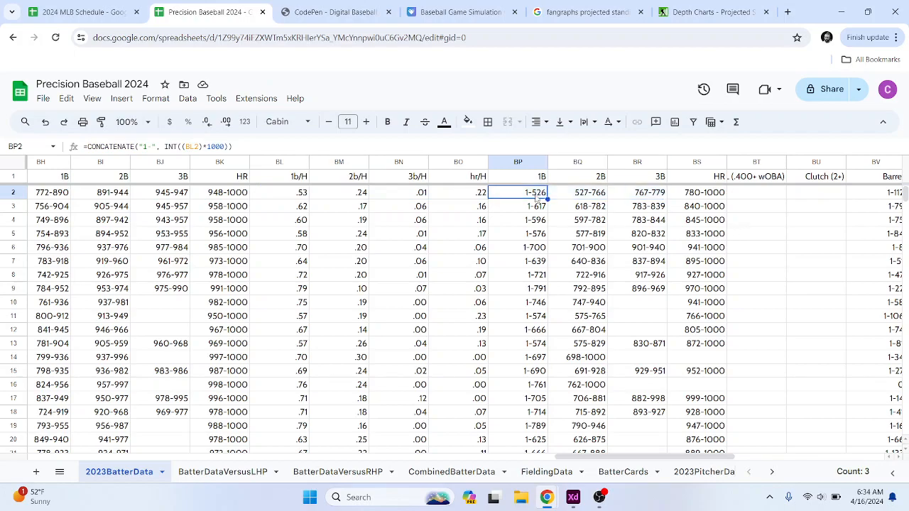
click(303, 198)
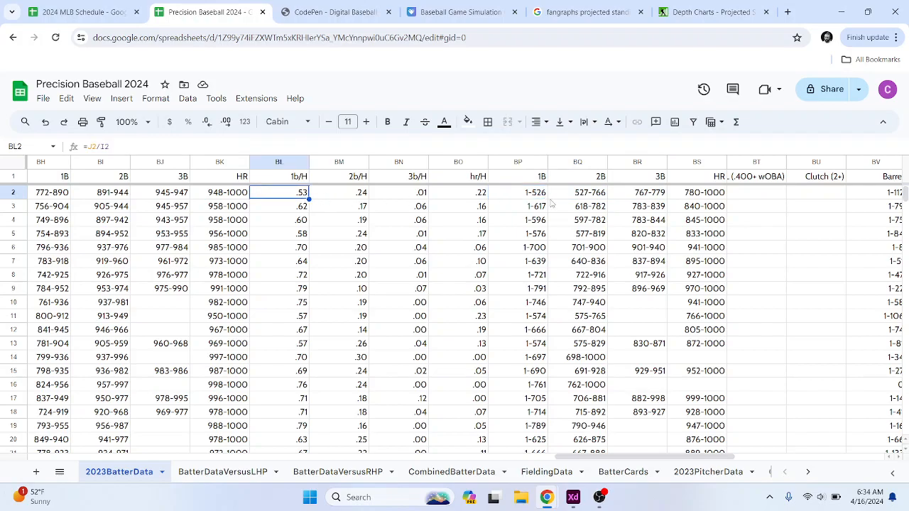
drag(537, 196, 703, 197)
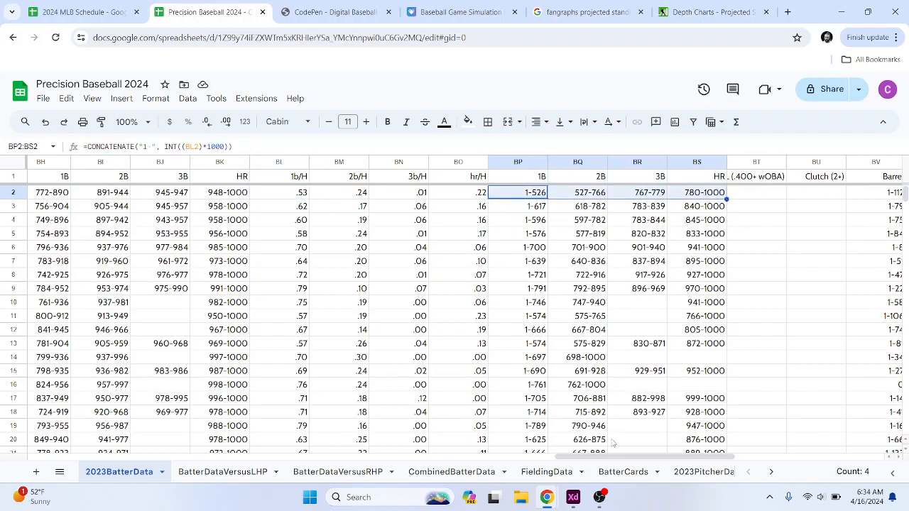
mouse_move(657, 460)
mouse_down()
mouse_move(828, 458)
mouse_move(658, 458)
mouse_up()
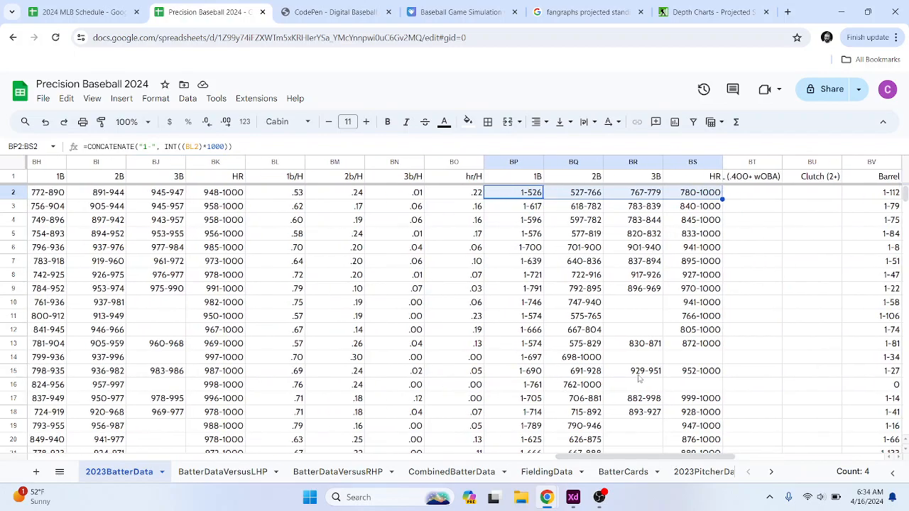
Step: Select the hit ranges BP2:BS2 and examine the 1B, 2B, 3B and HR range columns for the batters further down
click(533, 192)
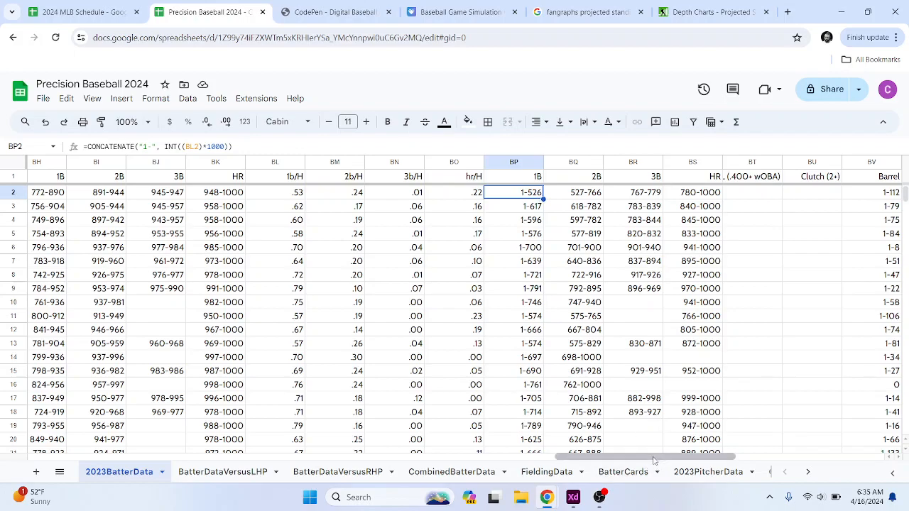
drag(654, 460, 731, 461)
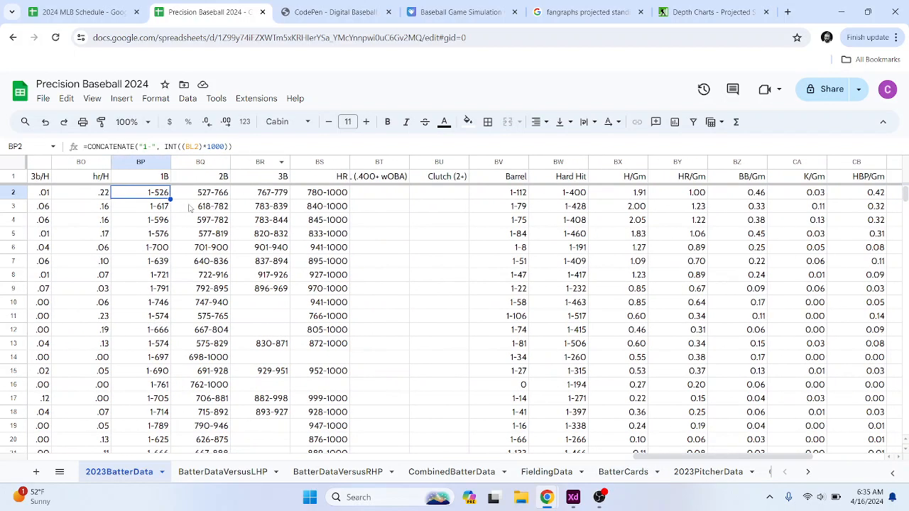
key(shift+Right)
key(shift+Right)
key(shift+Right)
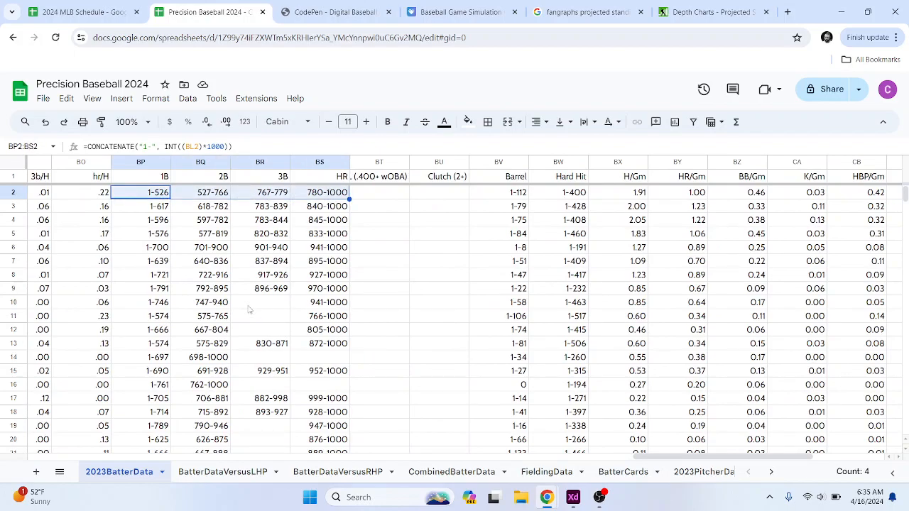
scroll(297, 330, down, 5)
scroll(300, 329, down, 4)
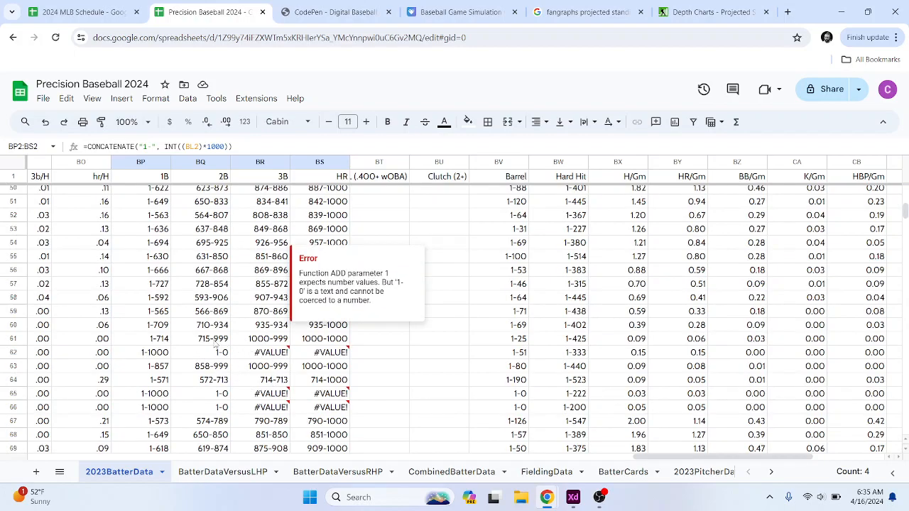
scroll(241, 340, up, 15)
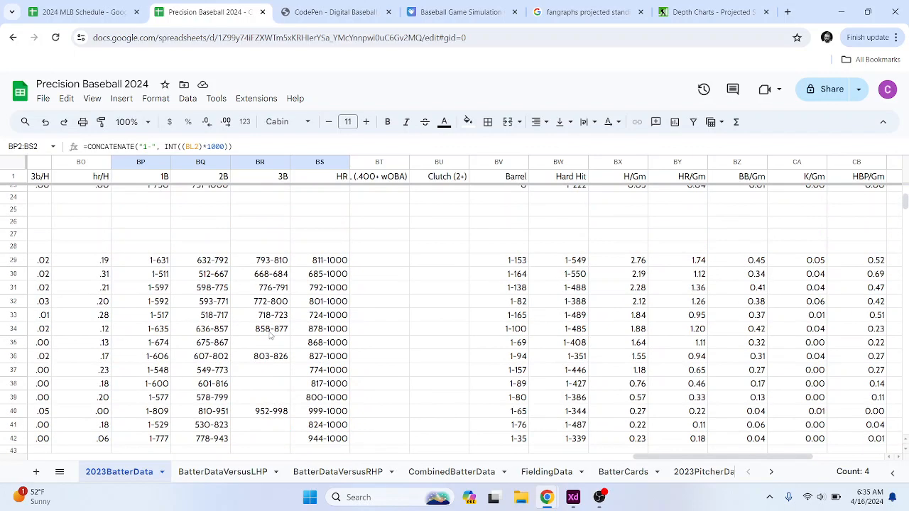
Step: Fill the range formulas from BP9:BS9 down into row 10, and inspect the 2B and 3B formulas in BQ10 and BR10
drag(162, 288, 349, 309)
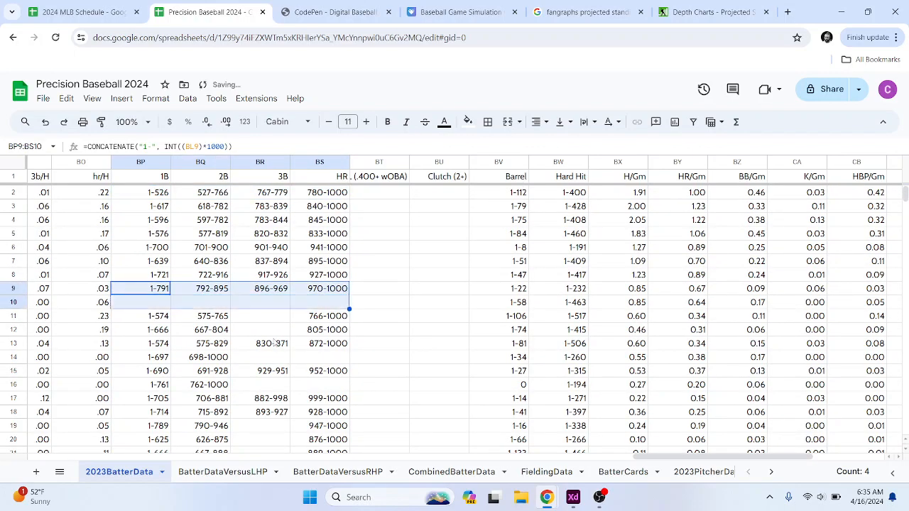
click(253, 319)
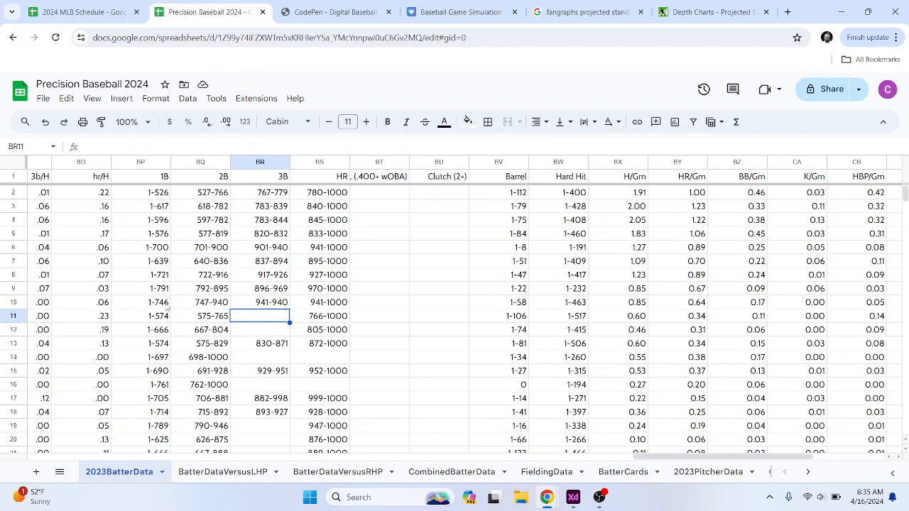
click(221, 306)
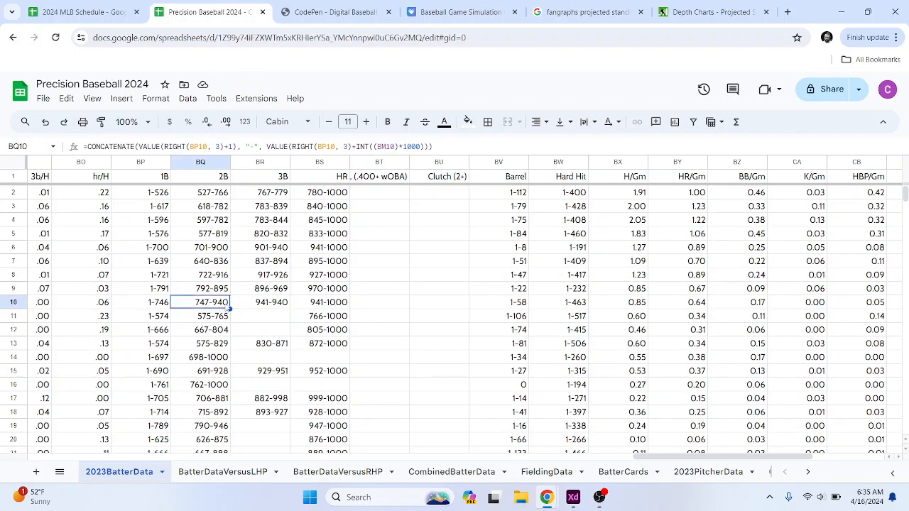
click(279, 307)
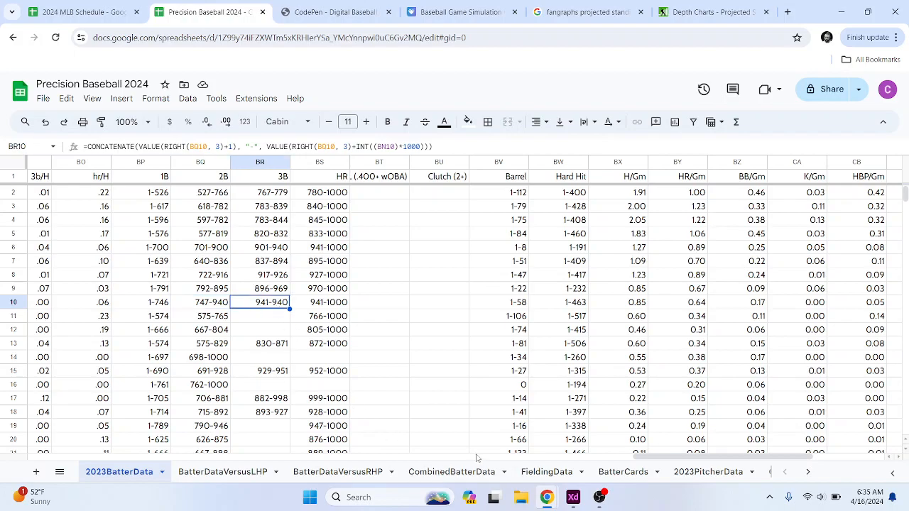
Step: Trace the 3B range in BR10 back to the 3b/H rate in BN10 and the triples in L10, and compare it with BQ10
drag(670, 458, 555, 465)
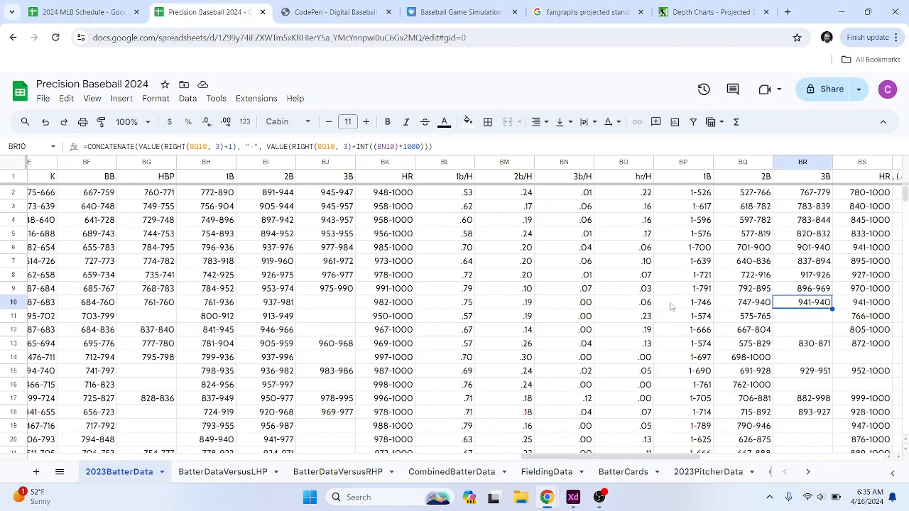
click(587, 304)
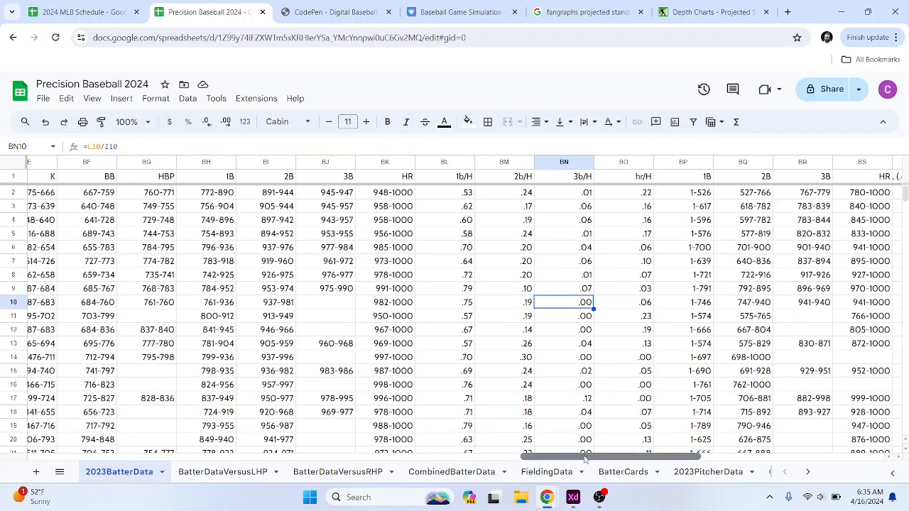
drag(585, 459, 186, 443)
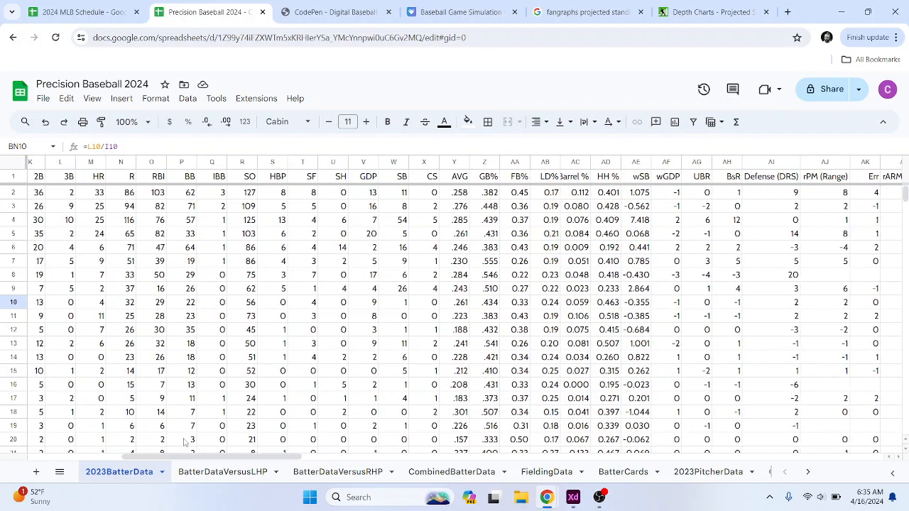
click(71, 304)
drag(292, 458, 750, 458)
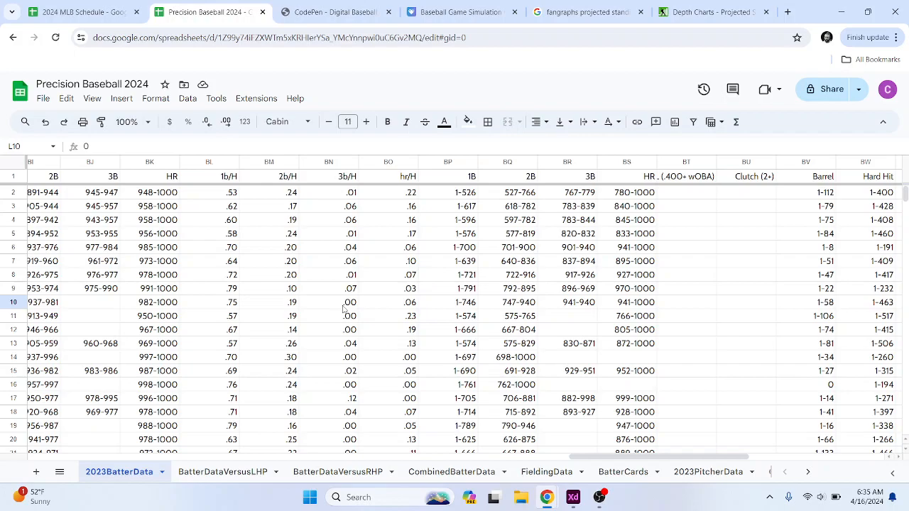
click(583, 306)
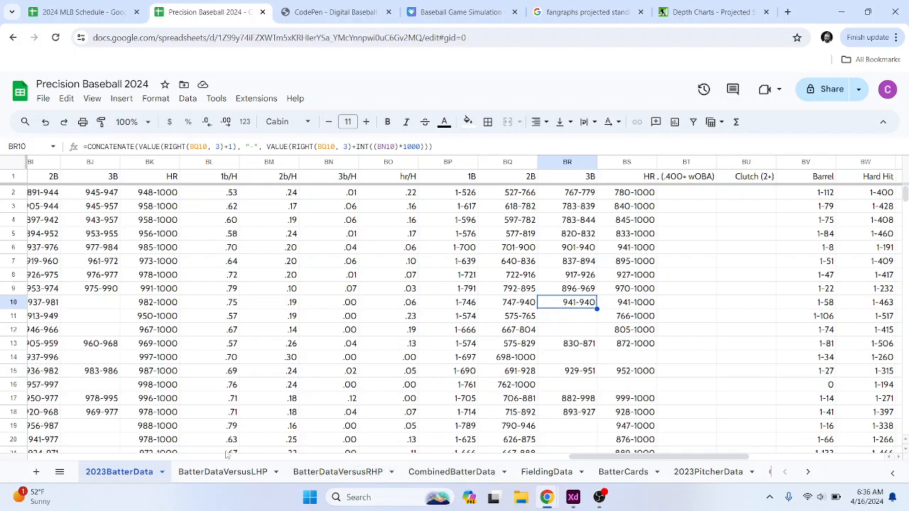
click(534, 305)
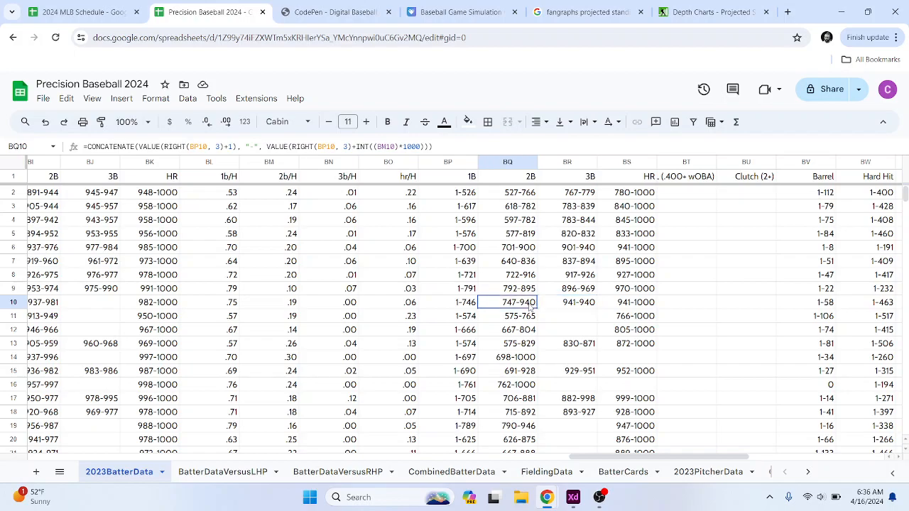
Step: Clear the 3B range in BR10 to check its effect on the HR formula in BS10, and undo the clearing
click(577, 305)
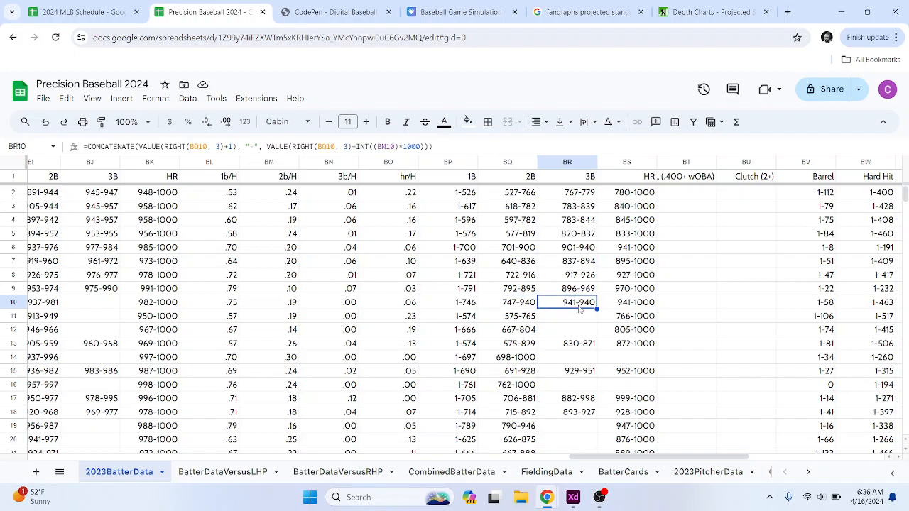
key(Delete)
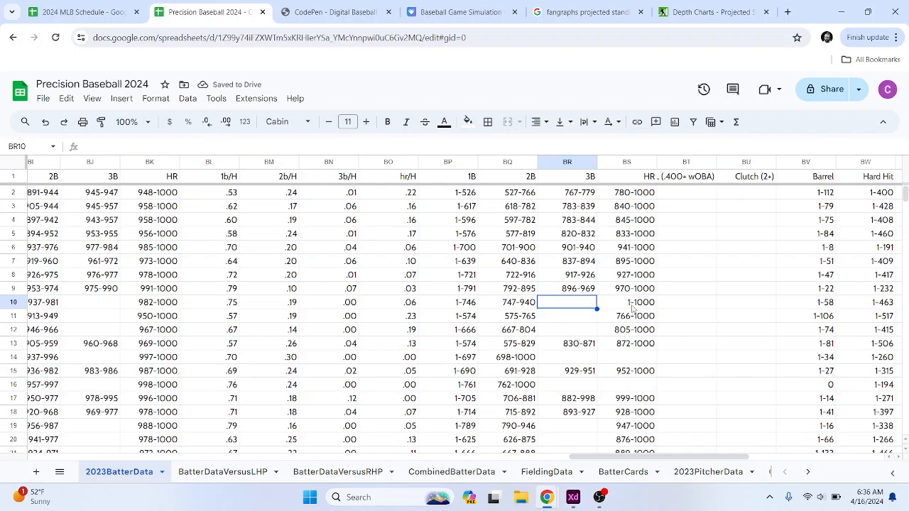
key(Right)
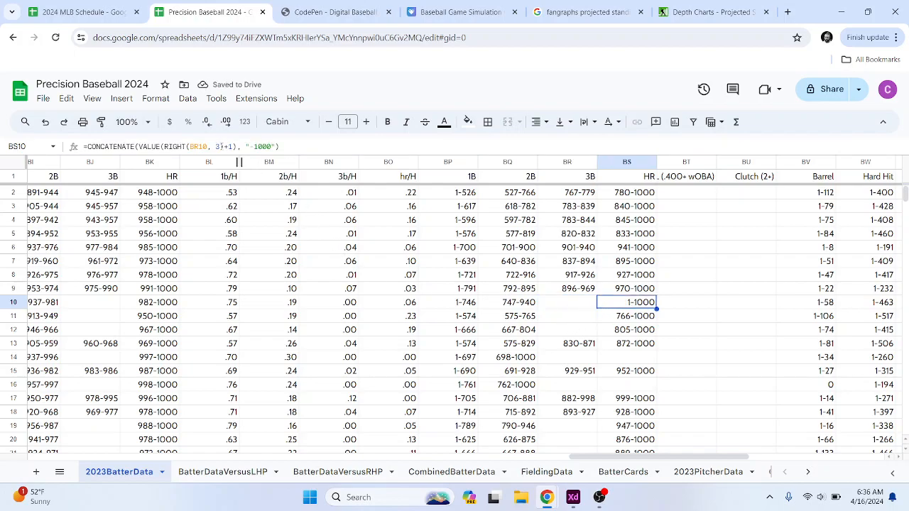
key(ctrl+z)
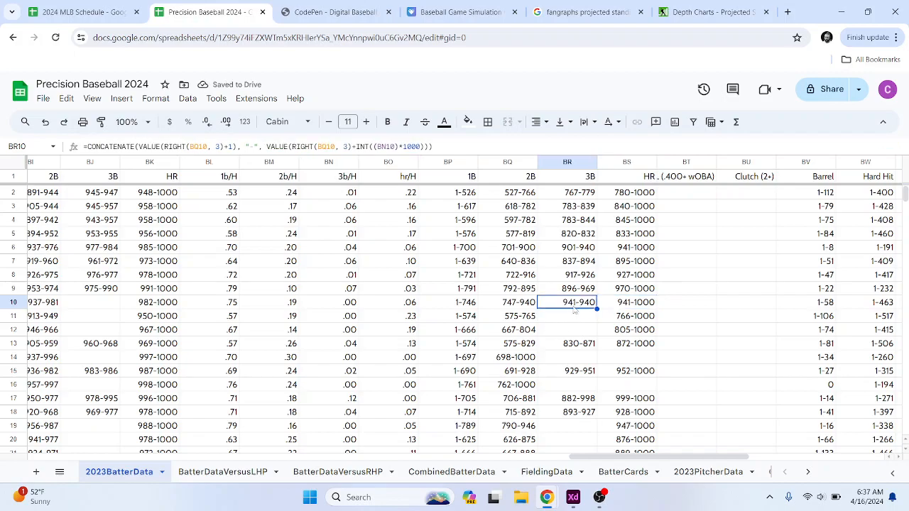
Step: Set the 3B value in BR10 to 941, and copy the range formulas from BP9:BS9 into BP11:BS12
text(941)
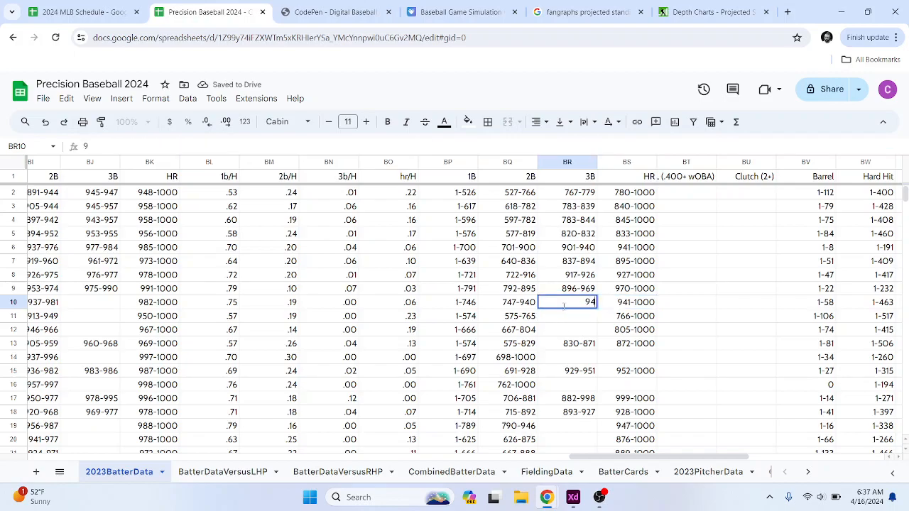
key(Tab)
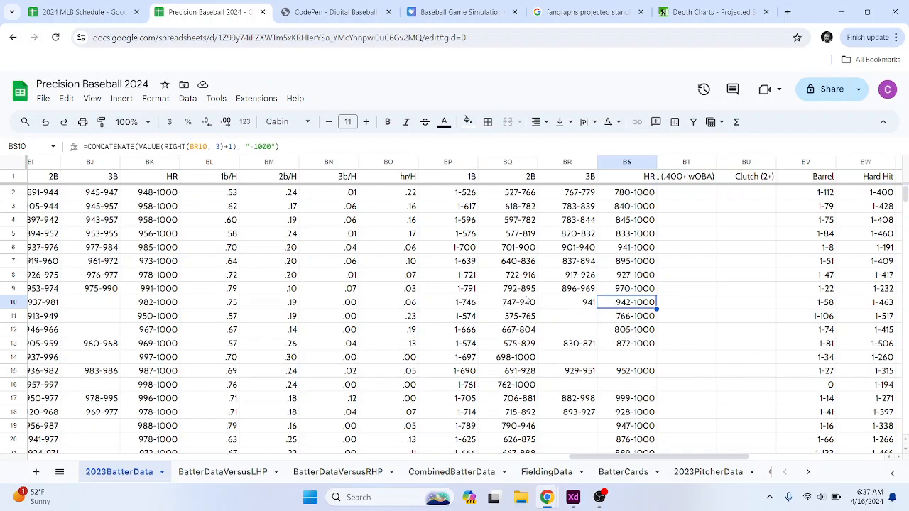
drag(465, 289, 635, 288)
key(ctrl+c)
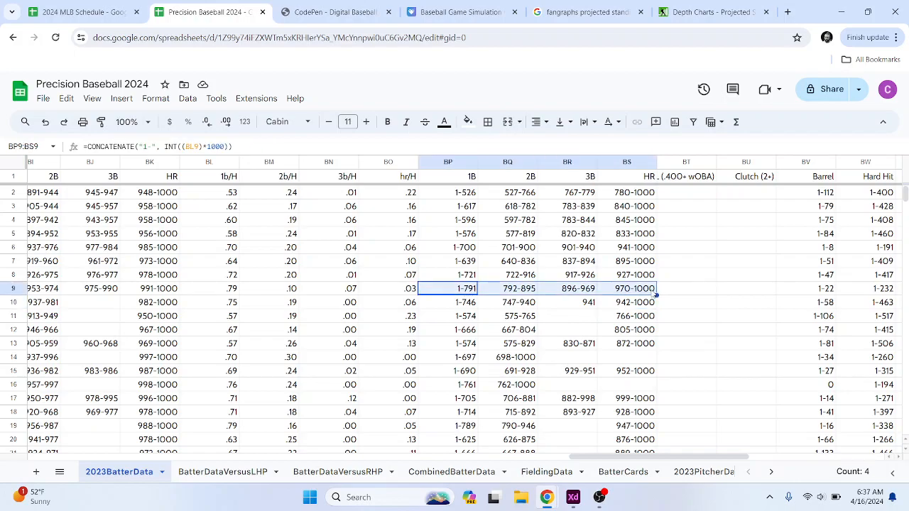
click(470, 320)
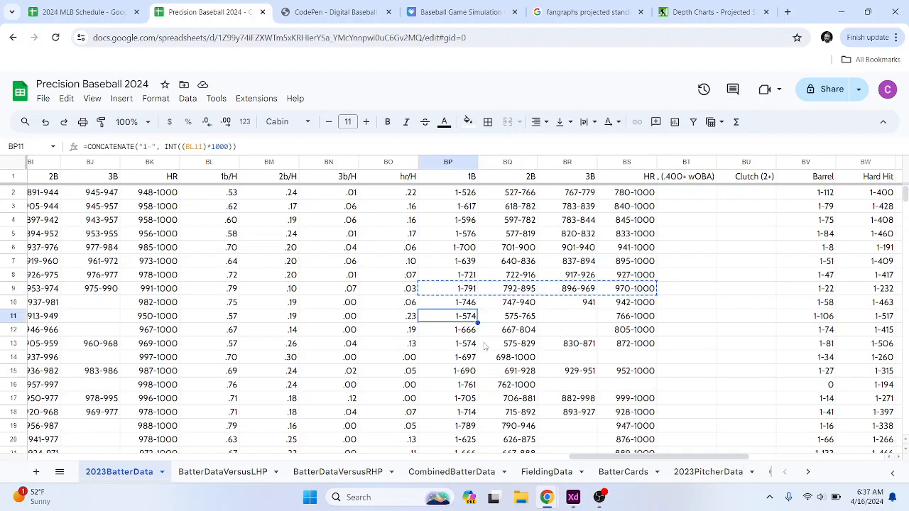
shift+click(635, 333)
key(ctrl+v)
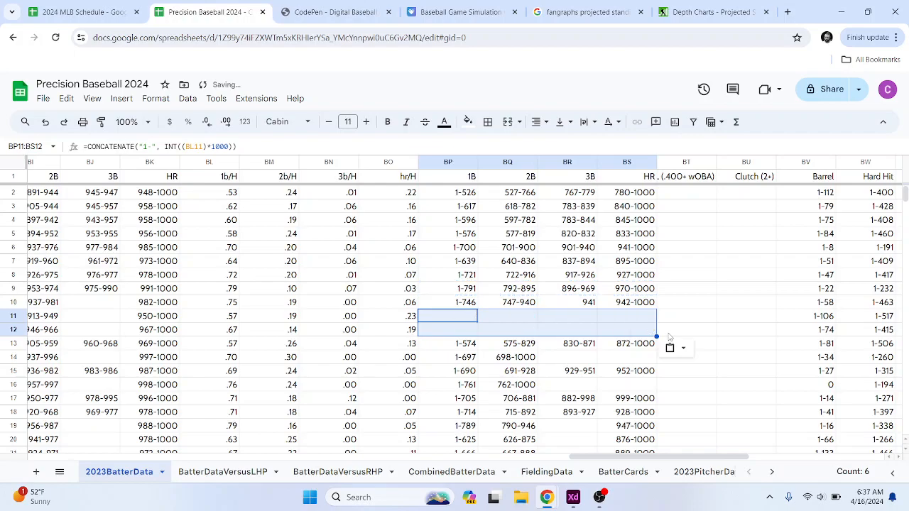
Step: Replace the 3B formulas with fixed values, 766 in BR11 and 805 in BR12
click(580, 319)
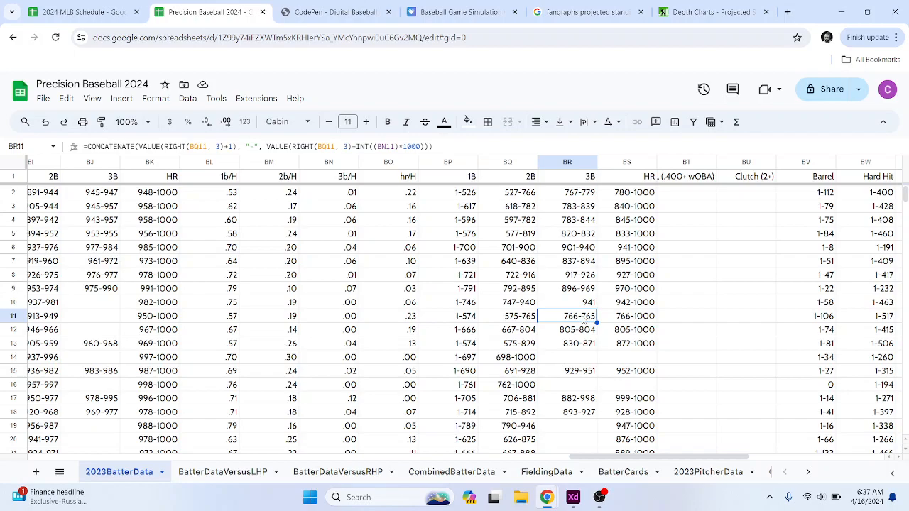
text(766)
key(Return)
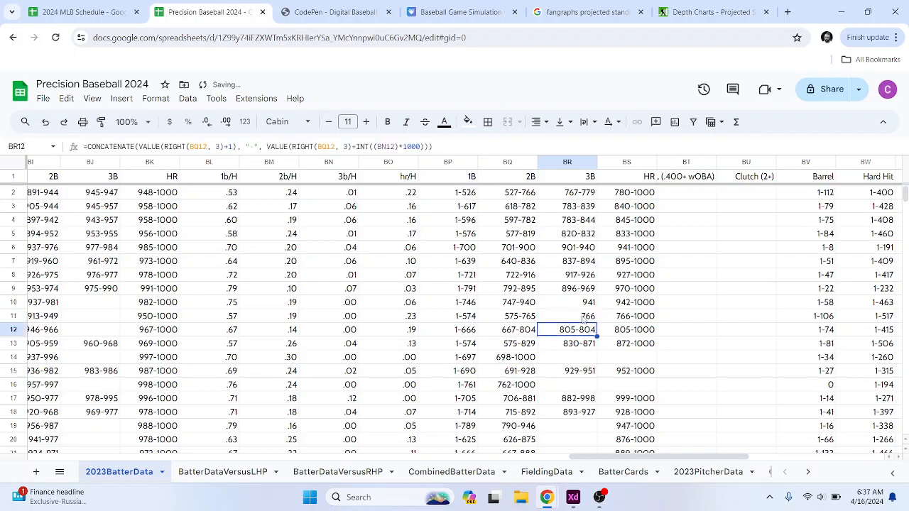
text(805)
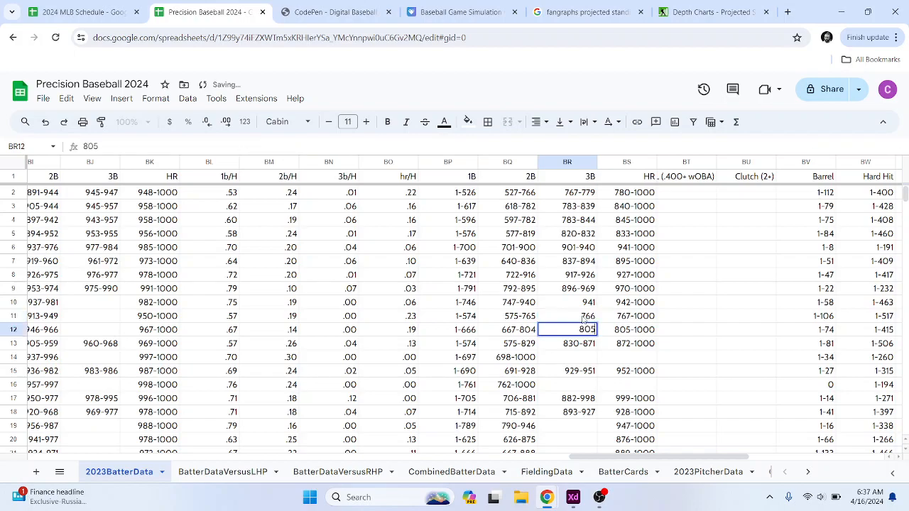
key(Return)
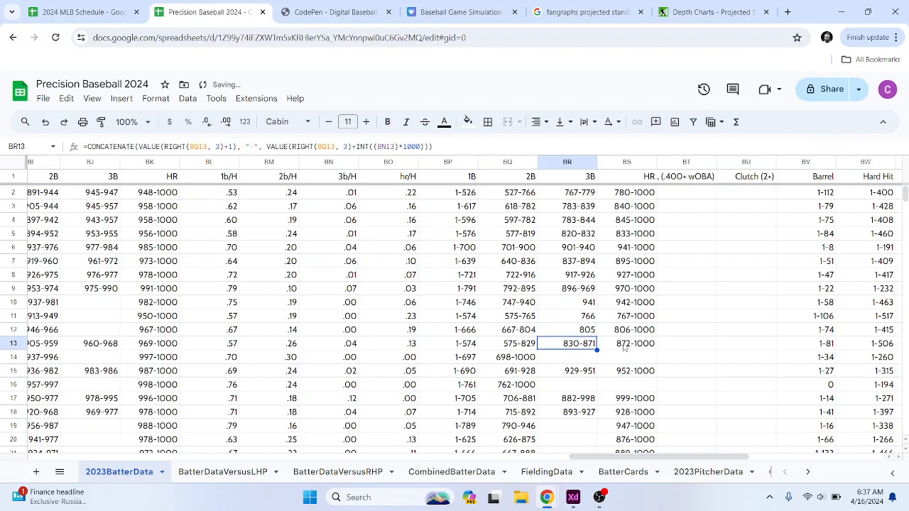
Step: Review the 3B values in BR10:BR12 against the neighbouring ranges BQ12:BS12, and check the blank 3B and HR cells in the rows below
drag(584, 302, 588, 330)
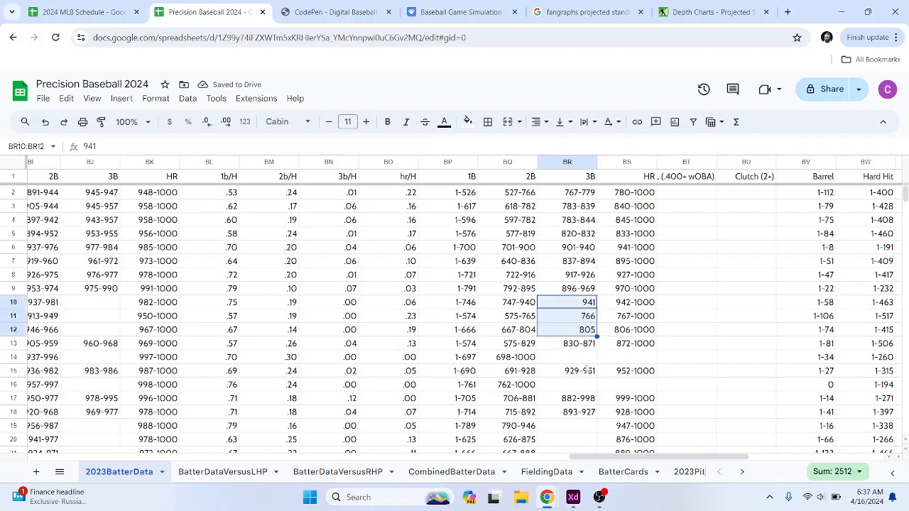
click(575, 335)
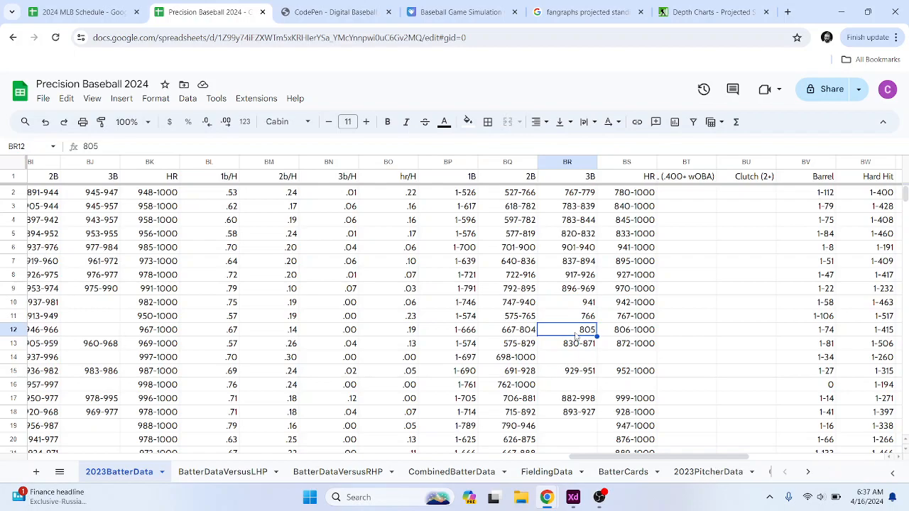
drag(531, 334, 629, 335)
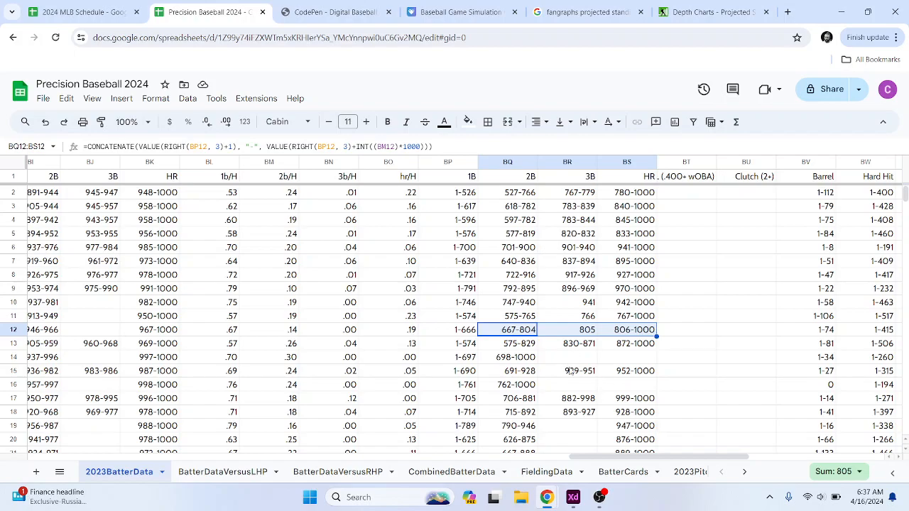
scroll(571, 371, down, 3)
drag(582, 308, 641, 401)
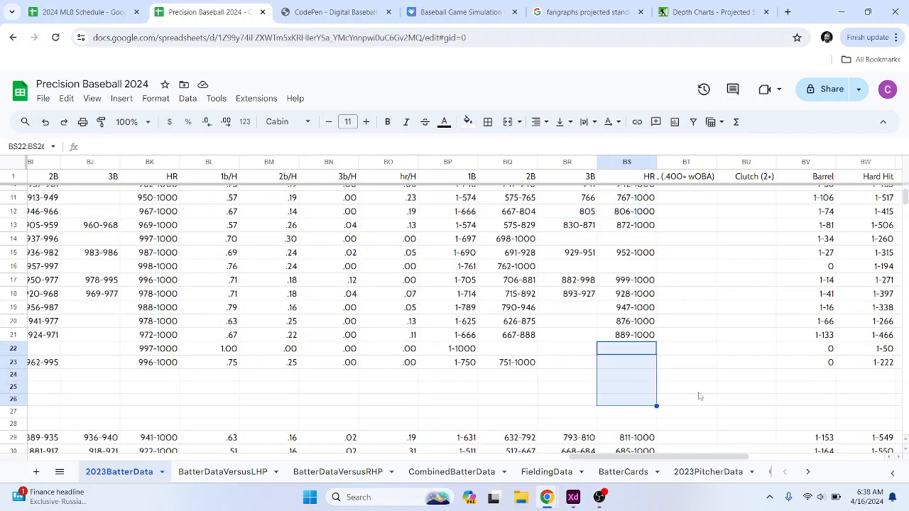
click(698, 391)
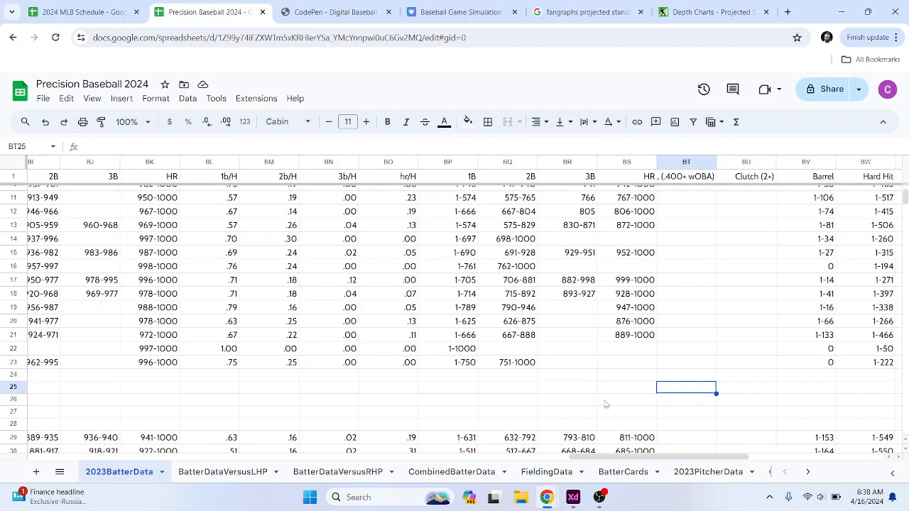
Step: Examine the Barrel, Hard Hit, per-game and +/- columns beyond the hit ranges
drag(703, 458, 862, 460)
scroll(426, 355, up, 3)
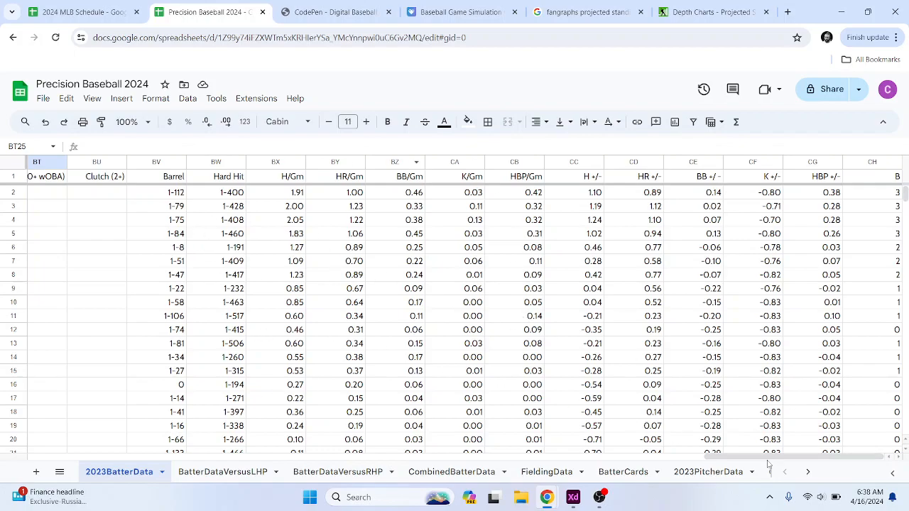
drag(724, 455, 699, 467)
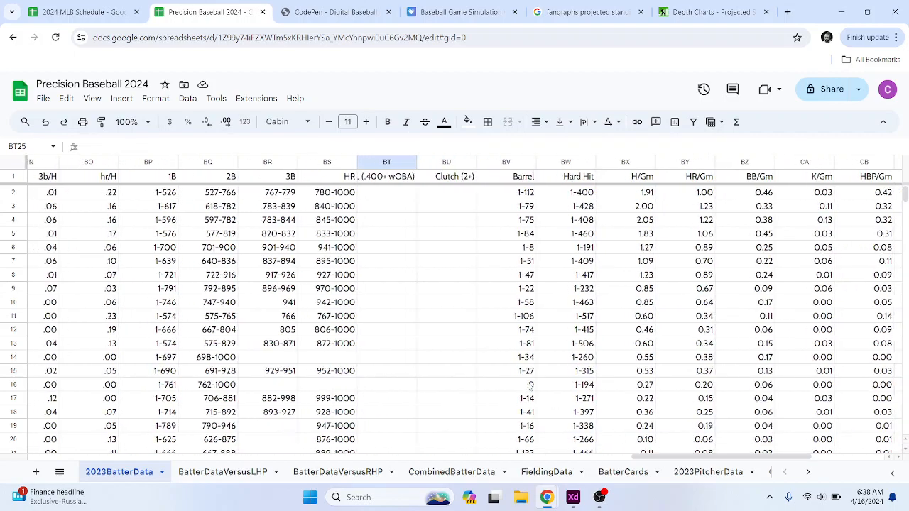
Step: Examine the blank VS L (.400+ wOBA) and Clutch (2+) columns, including the full VS L header in BT1
drag(397, 199, 409, 338)
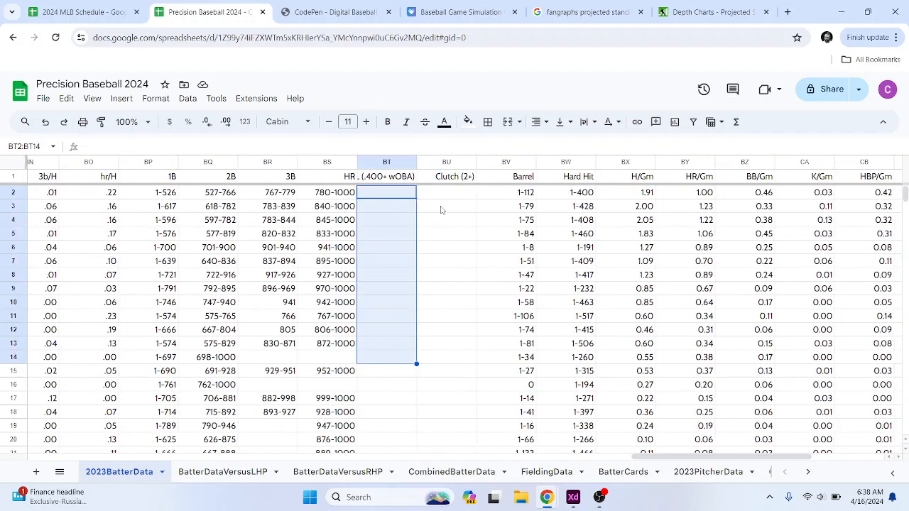
click(398, 183)
drag(85, 146, 113, 147)
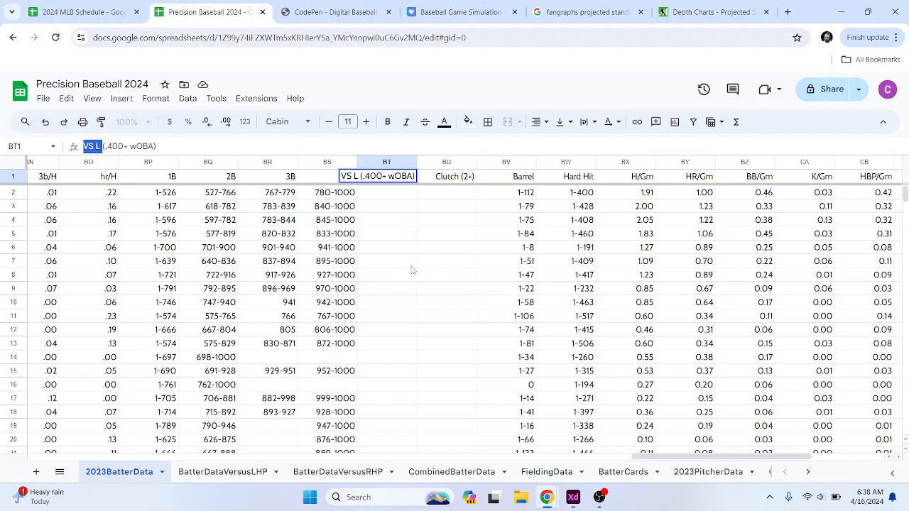
drag(403, 235, 412, 275)
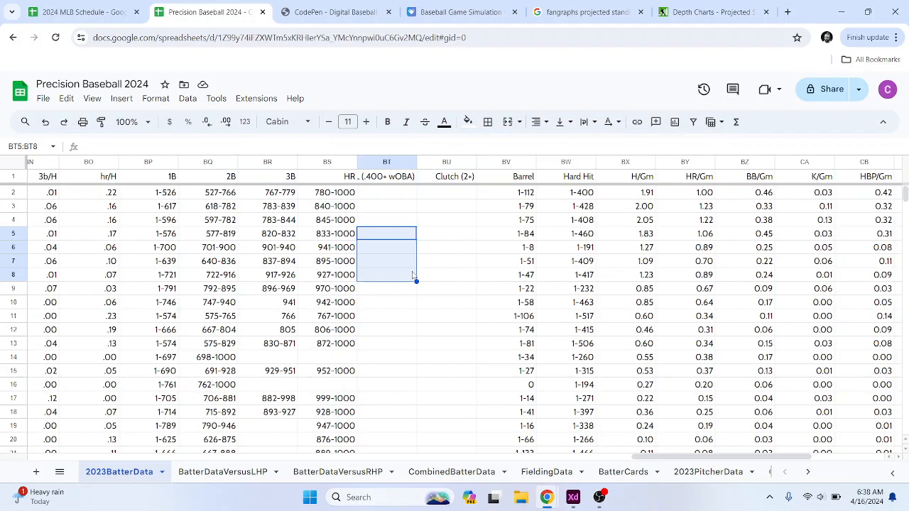
click(431, 275)
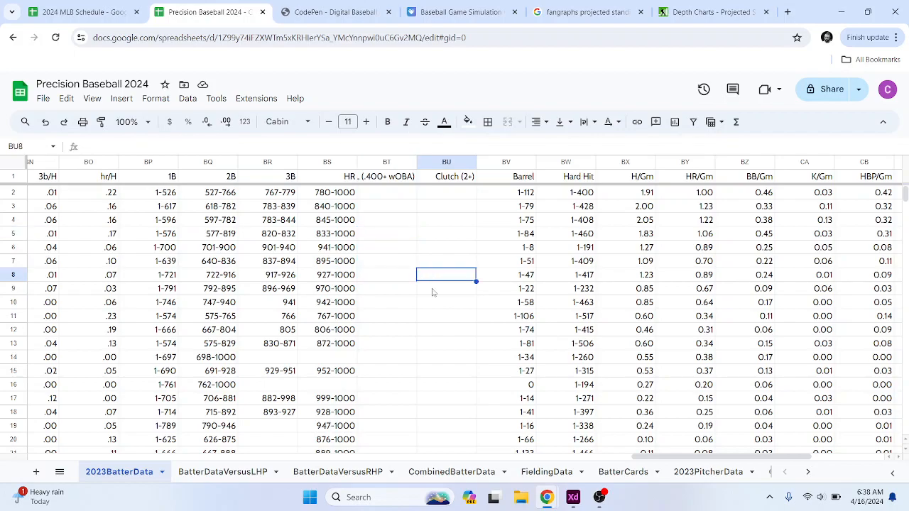
drag(447, 213, 451, 305)
click(454, 330)
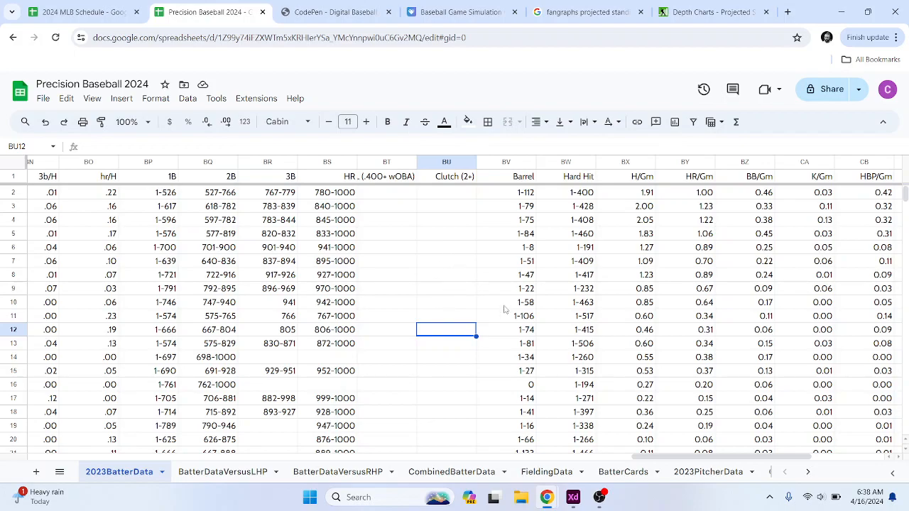
Step: Review the Barrel and Hard Hit ranges in BV2:BW16 and find where they appear on the shortstop's card in BatterCards
drag(745, 456, 819, 456)
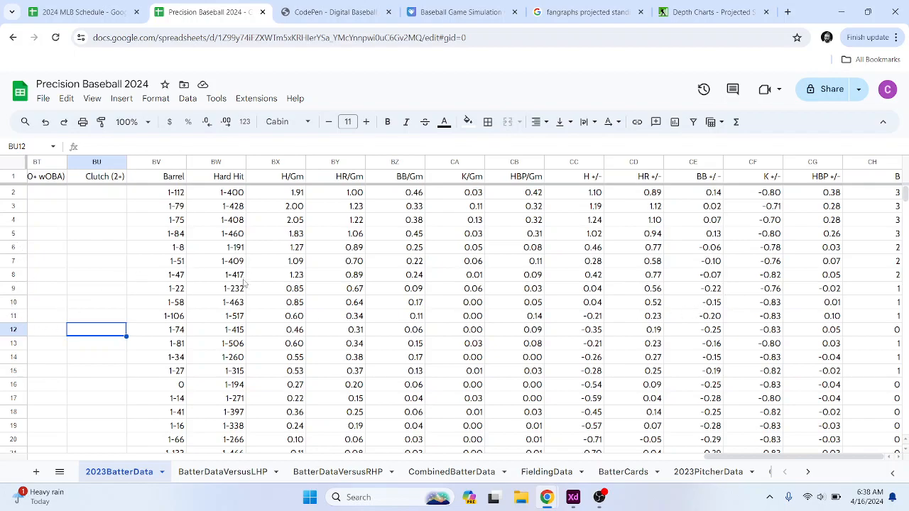
drag(161, 196, 212, 384)
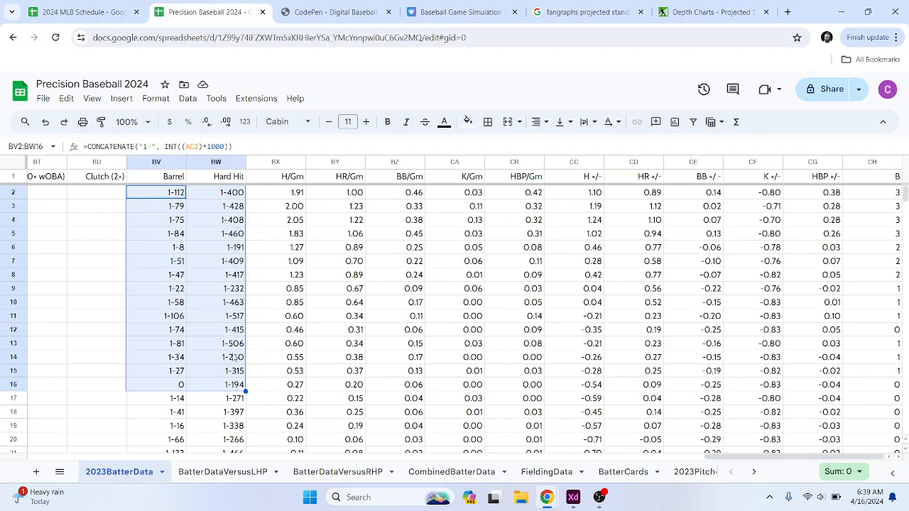
click(596, 476)
drag(501, 332, 518, 413)
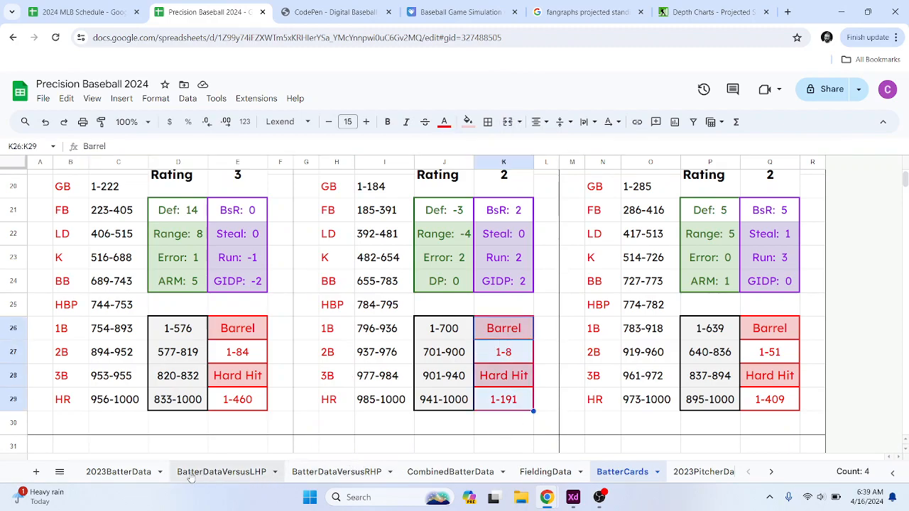
Step: Inspect the HR/Gm and H/Gm formulas in 2023BatterData, and look through the per-game, +/- and rating columns for the batters below
click(140, 475)
click(319, 317)
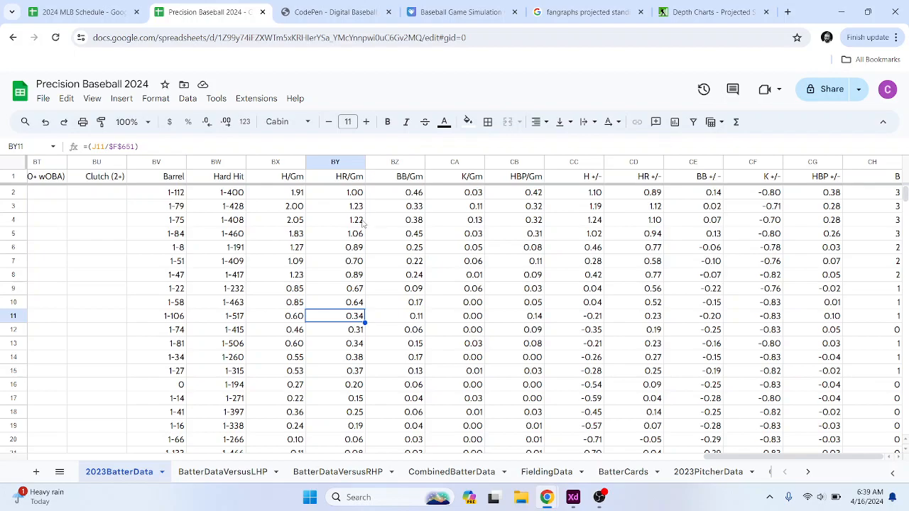
click(298, 196)
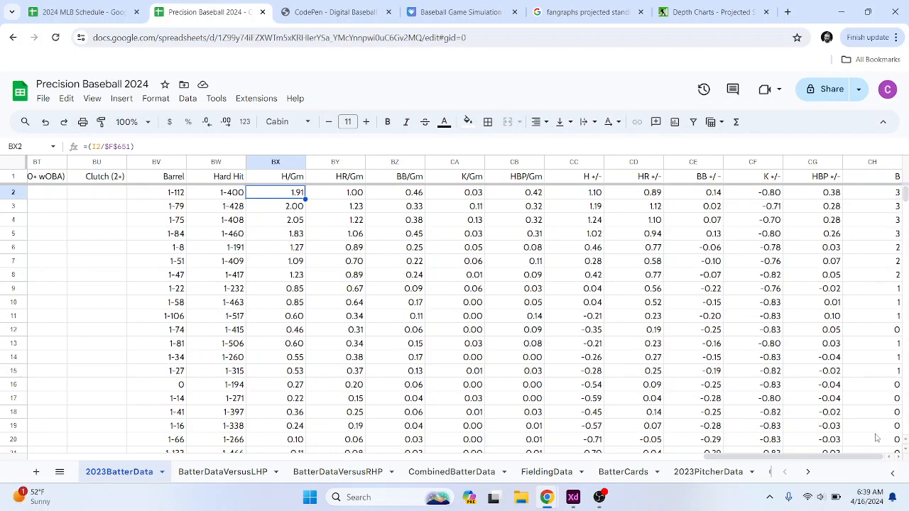
scroll(896, 265, down, 10)
scroll(896, 265, down, 4)
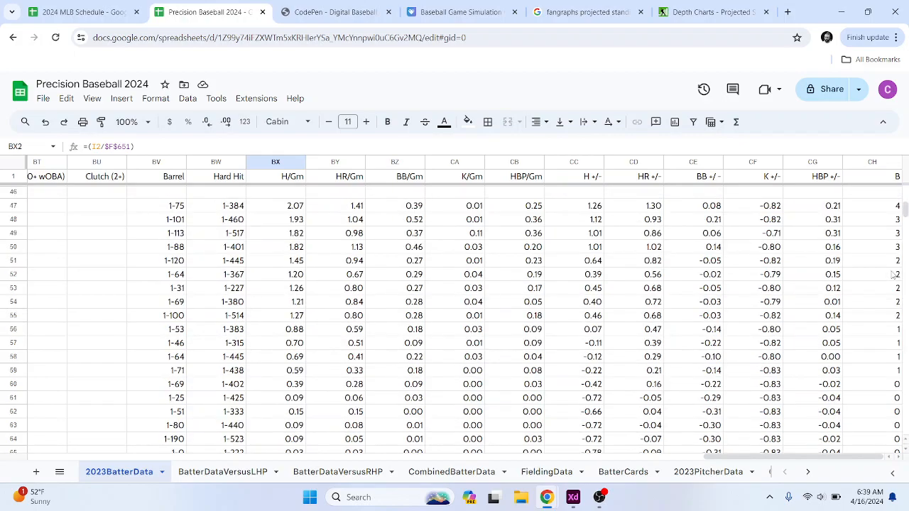
scroll(885, 327, up, 14)
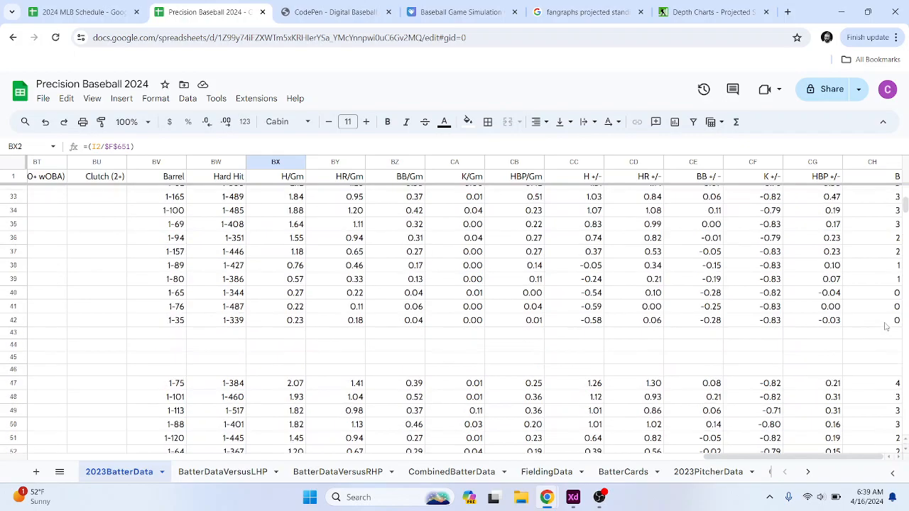
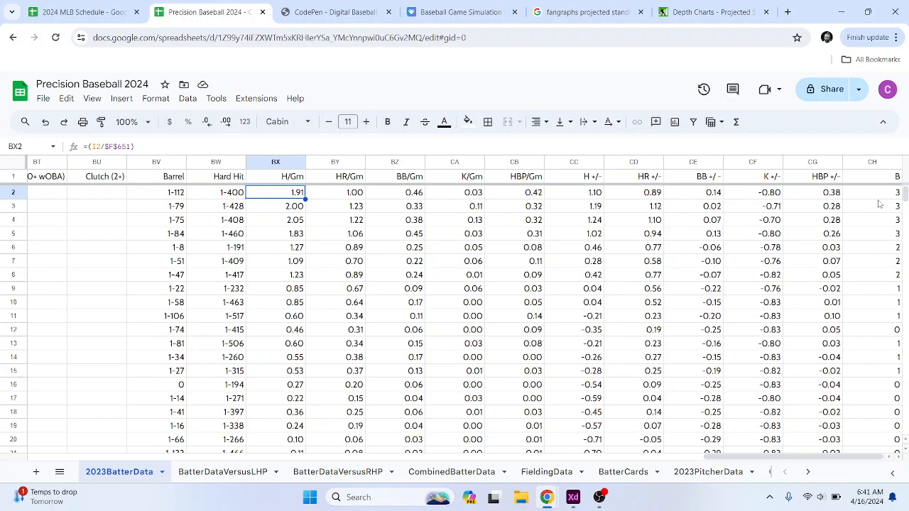
Step: Look at the Rating on the shortstop's card in BatterCards, and compare it with the ratings on the starting pitchers' cards in PitcherCards
click(637, 474)
scroll(484, 273, up, 1)
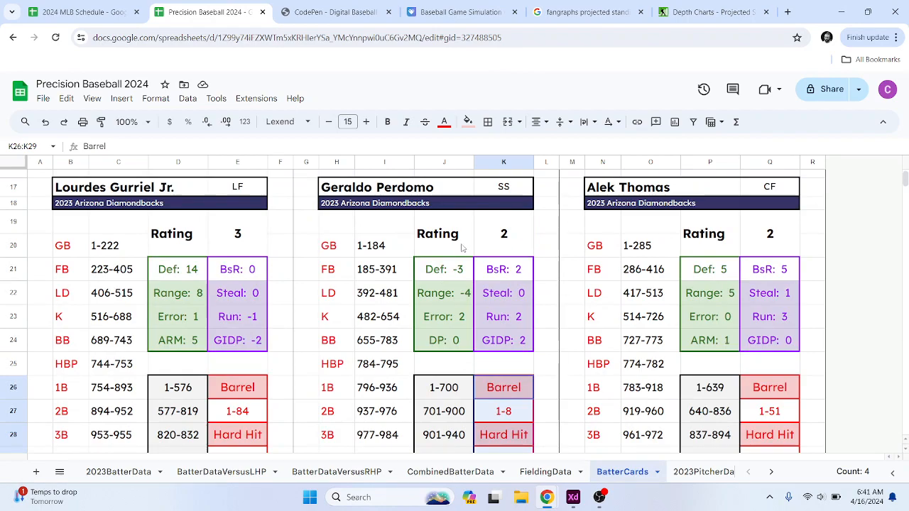
drag(460, 244, 503, 243)
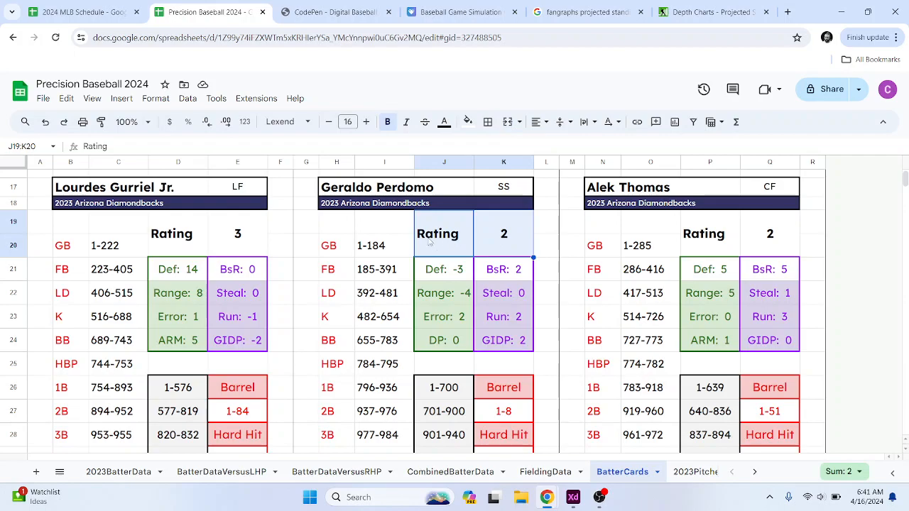
scroll(645, 481, down, 2)
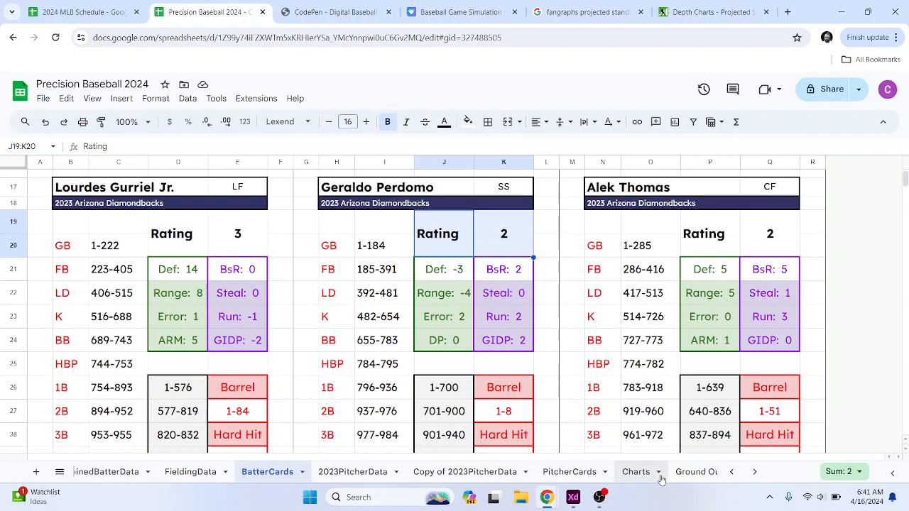
click(578, 472)
scroll(268, 328, up, 2)
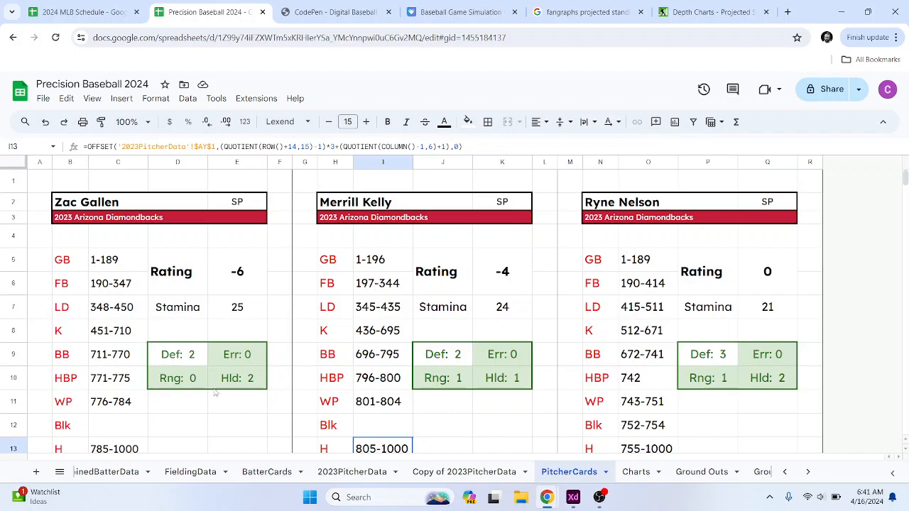
Step: Return to BatterCards and review the left fielder's Rating in D19:E20 and the ratings on the first row of cards
click(259, 473)
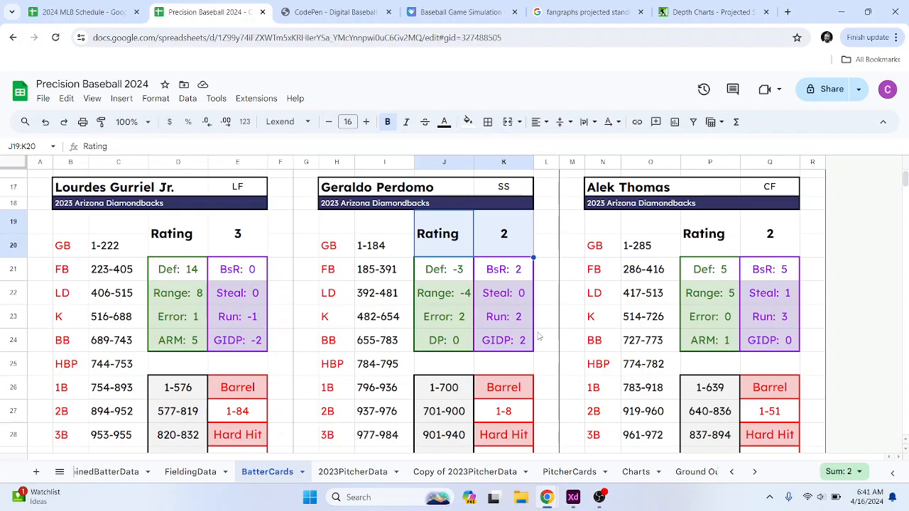
click(546, 225)
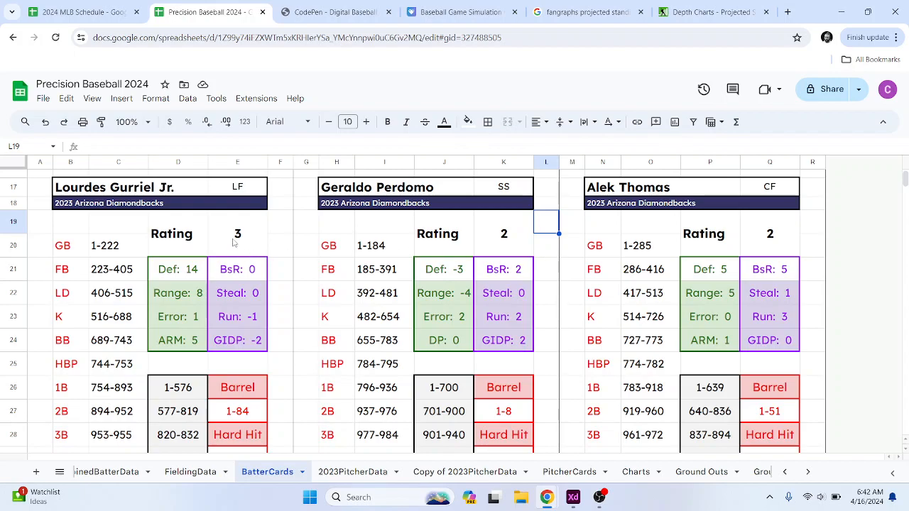
drag(181, 234, 230, 248)
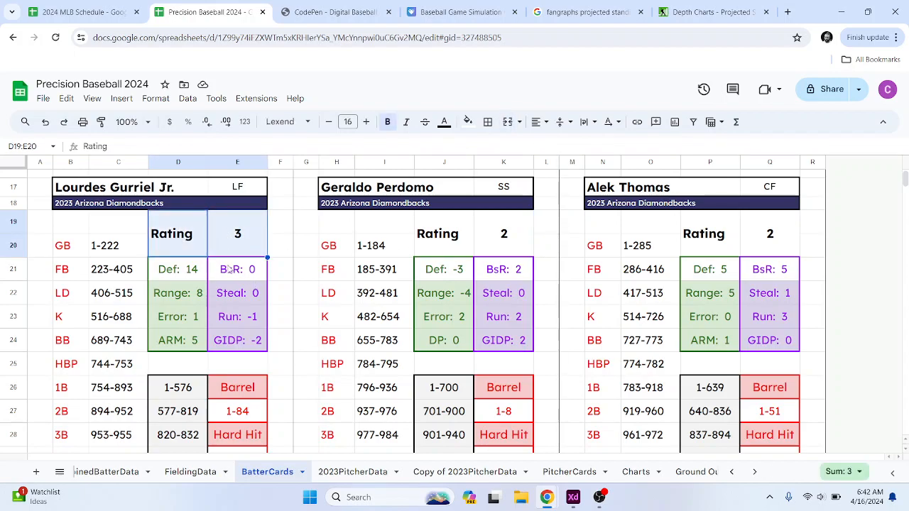
scroll(299, 306, up, 3)
scroll(299, 306, up, 3)
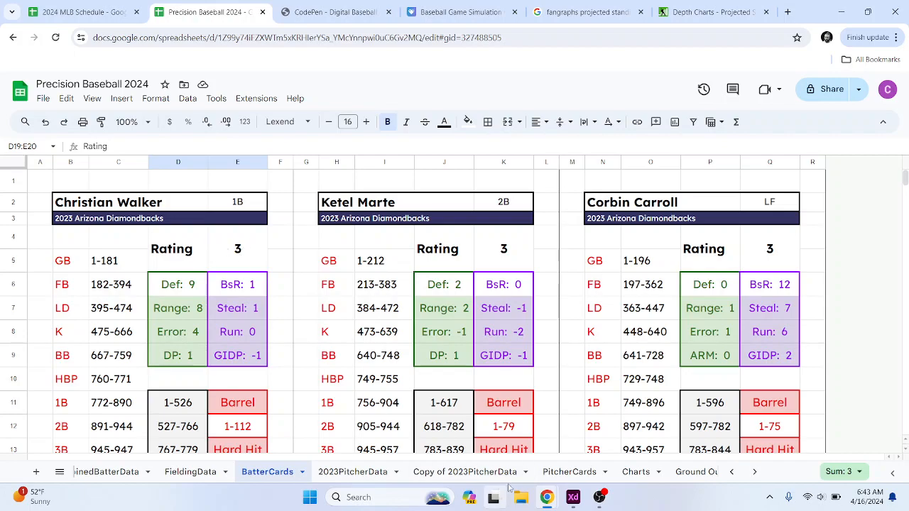
Step: Check the first starting pitcher's Rating in PitcherCards, and inspect the Rating formula on the first baseman's card in BatterCards
click(599, 474)
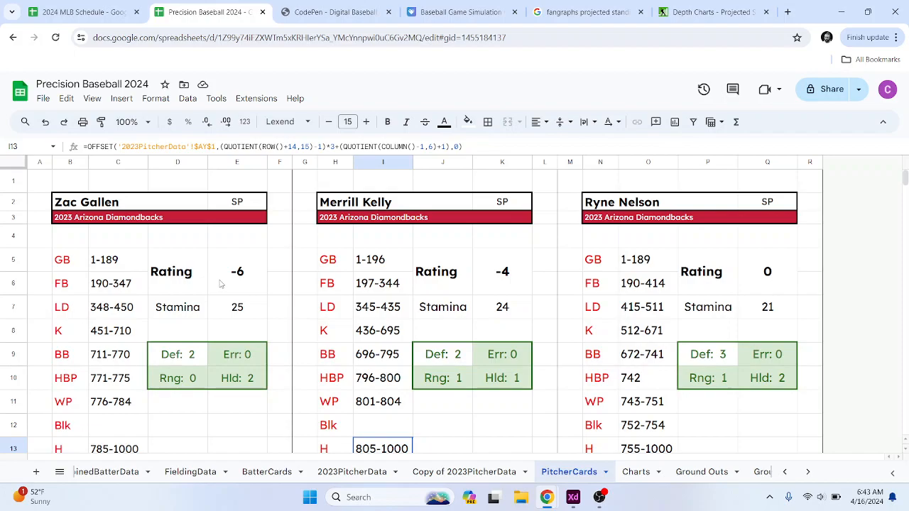
drag(177, 276, 237, 281)
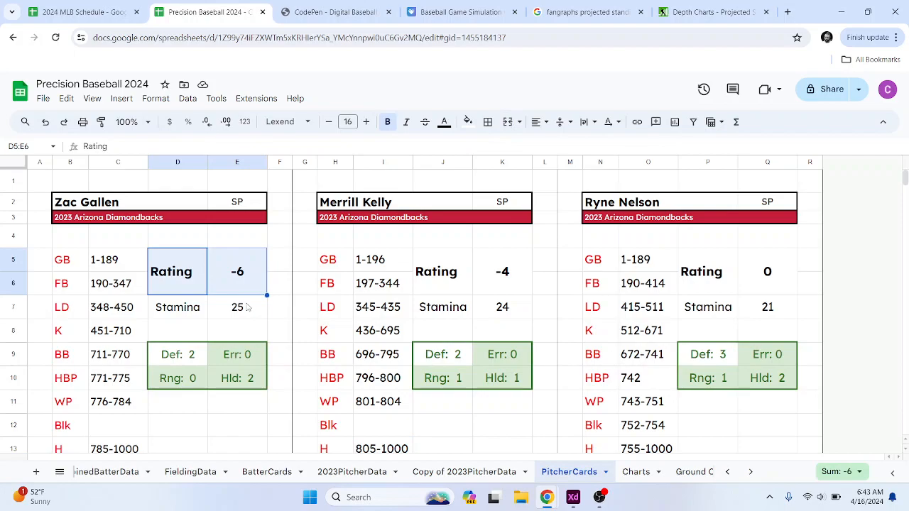
click(200, 284)
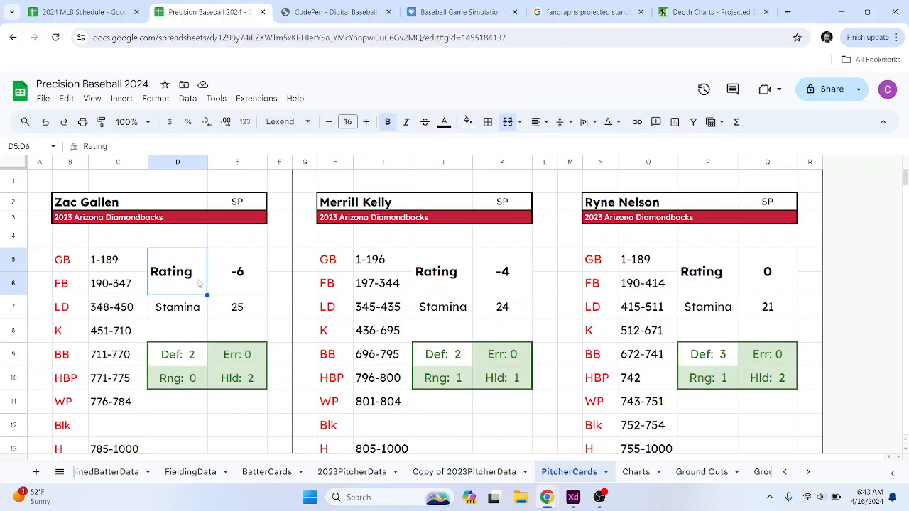
click(482, 472)
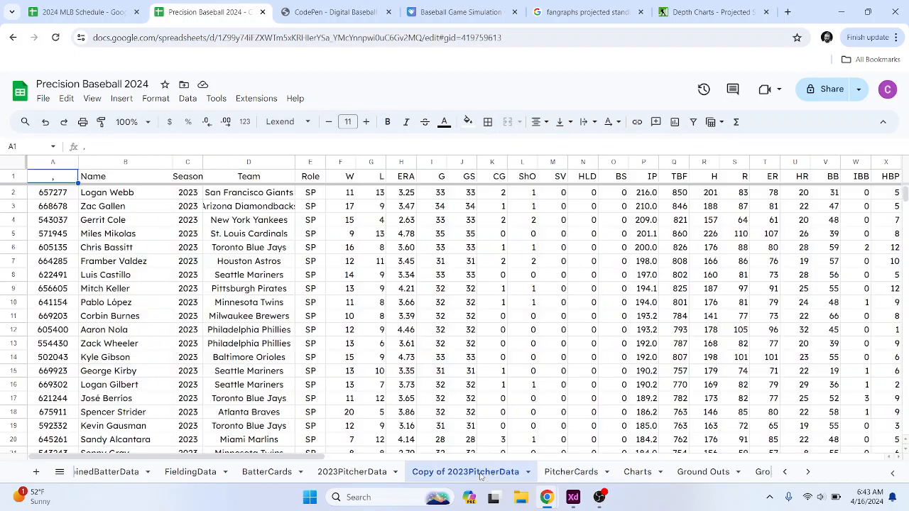
click(281, 475)
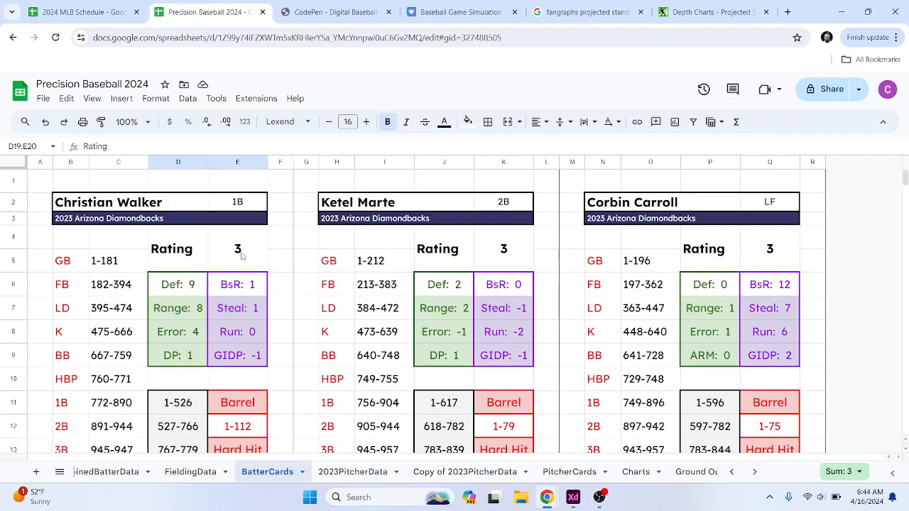
click(241, 256)
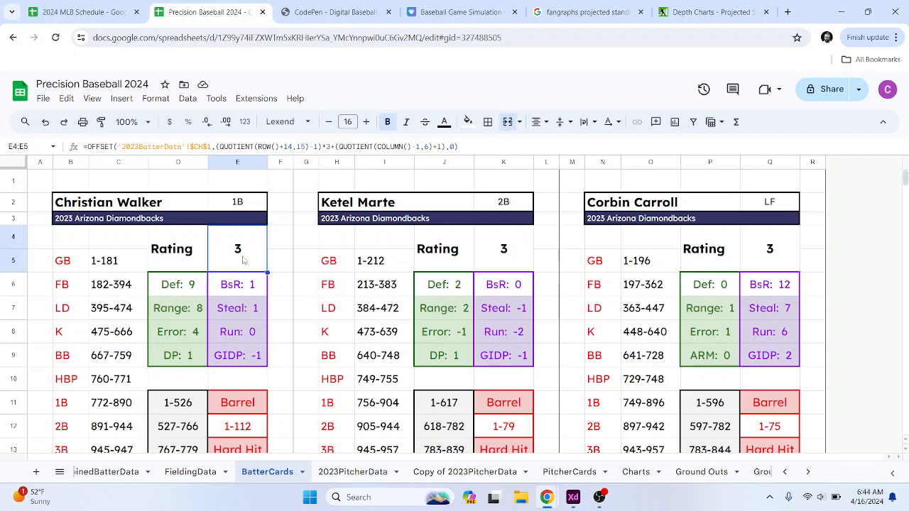
Step: Inspect the first pitcher card's Rating formula in PitcherCards, and examine its outcome ranges in C5:C13, including the K range
click(575, 473)
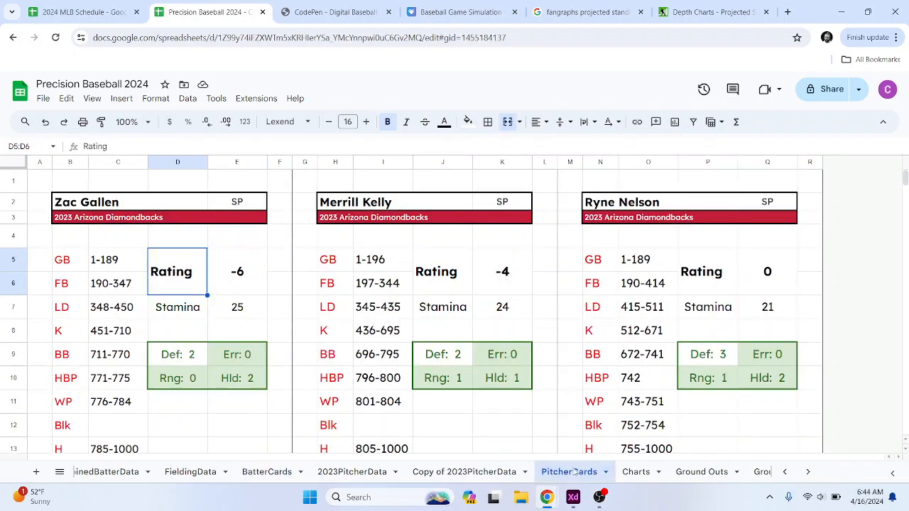
click(230, 276)
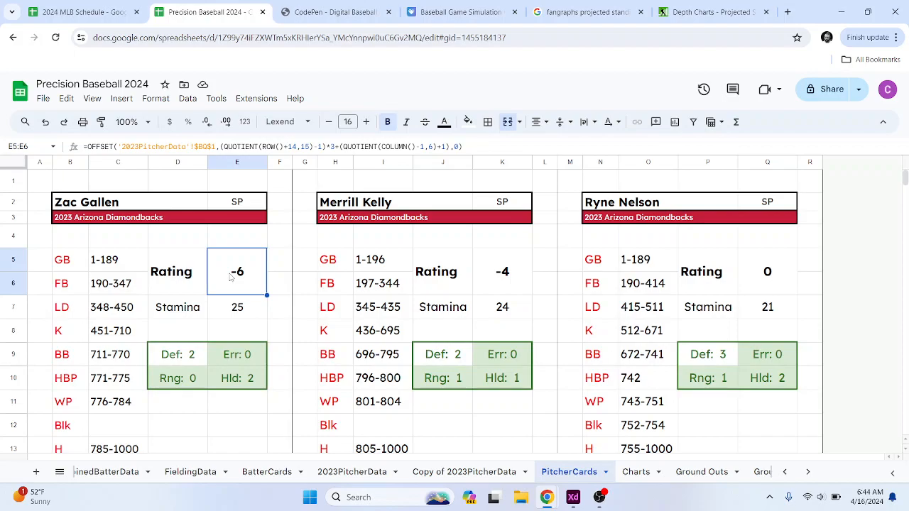
drag(191, 282, 223, 282)
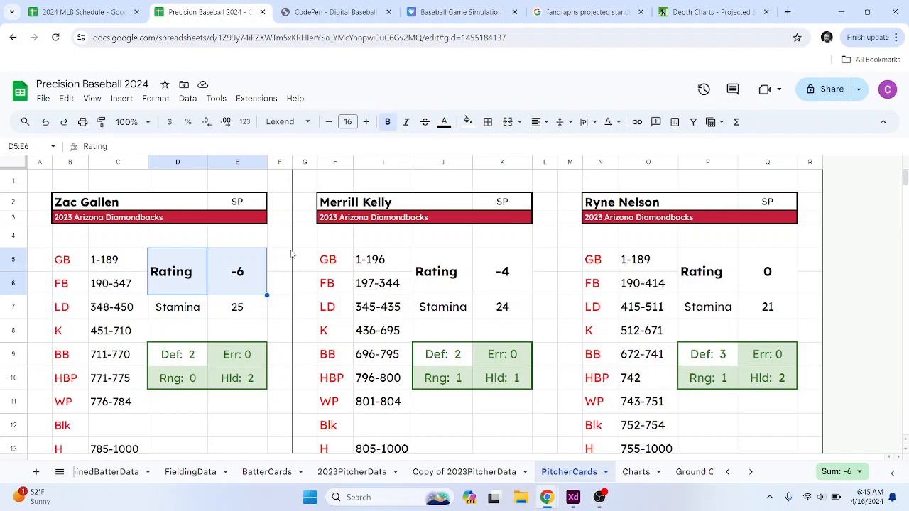
scroll(291, 255, down, 1)
drag(106, 210, 116, 392)
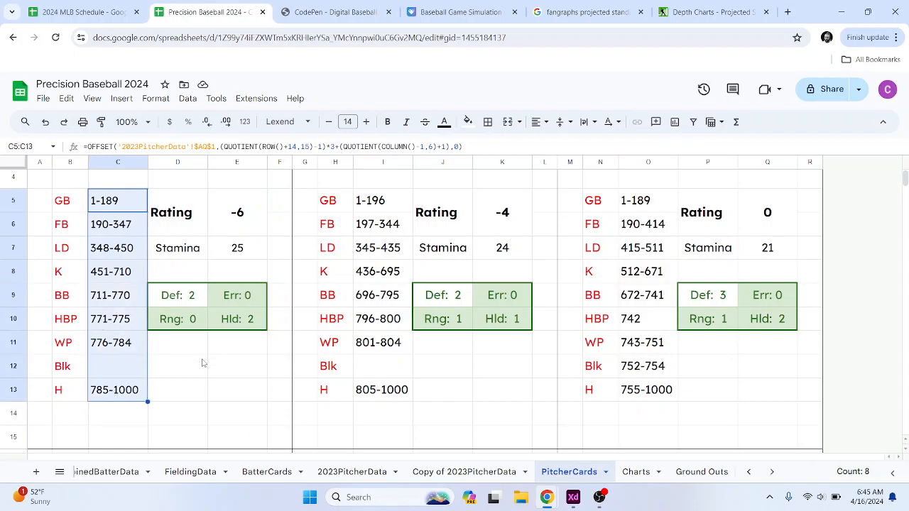
click(109, 279)
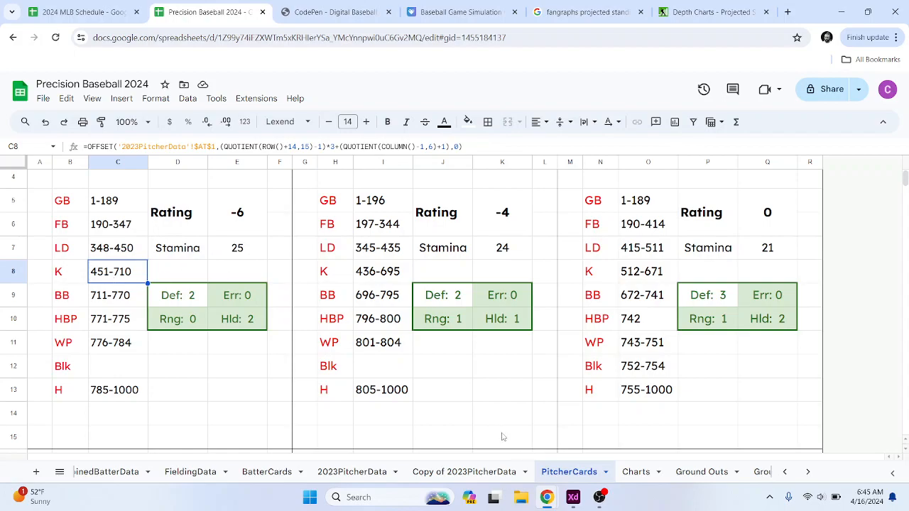
Step: Examine the K and FB ranges on the first baseman's card in BatterCards for comparison with the pitcher card
click(267, 471)
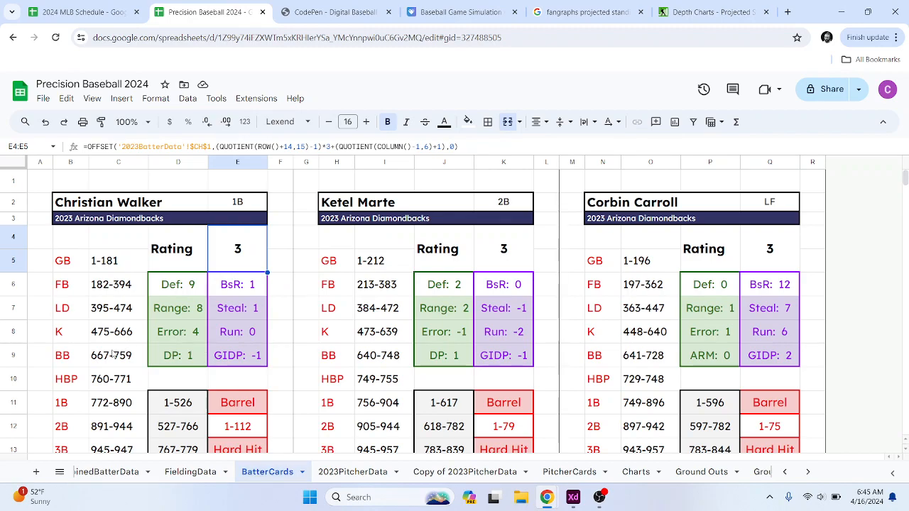
scroll(117, 352, down, 1)
click(105, 280)
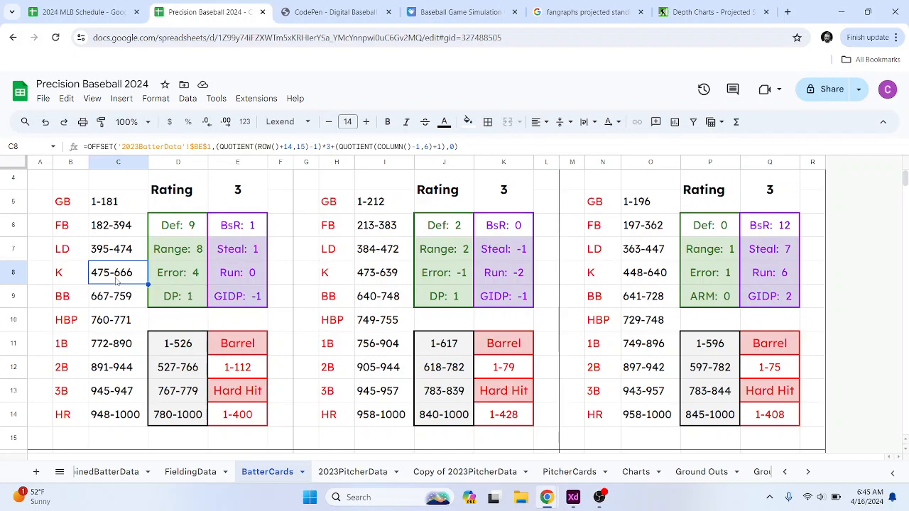
click(110, 227)
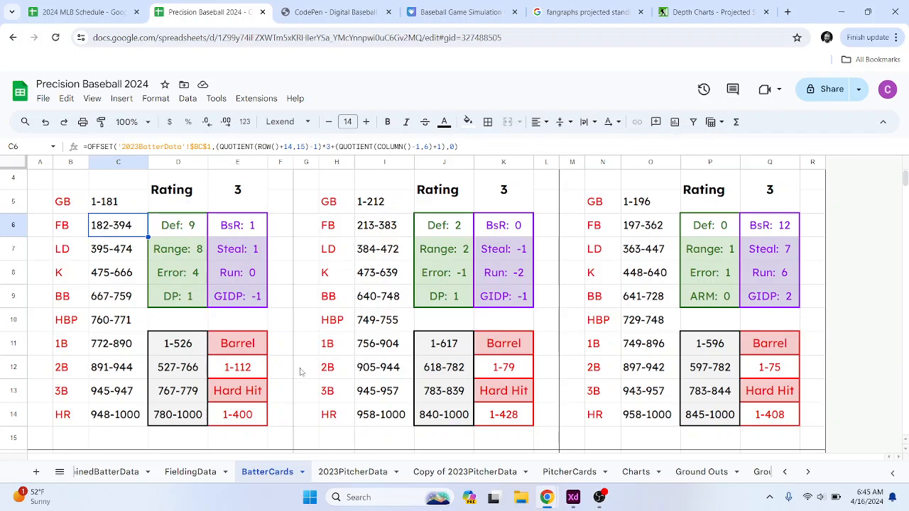
Step: Examine the GB, FB and BB ranges on the first starting pitcher's card in PitcherCards
click(568, 472)
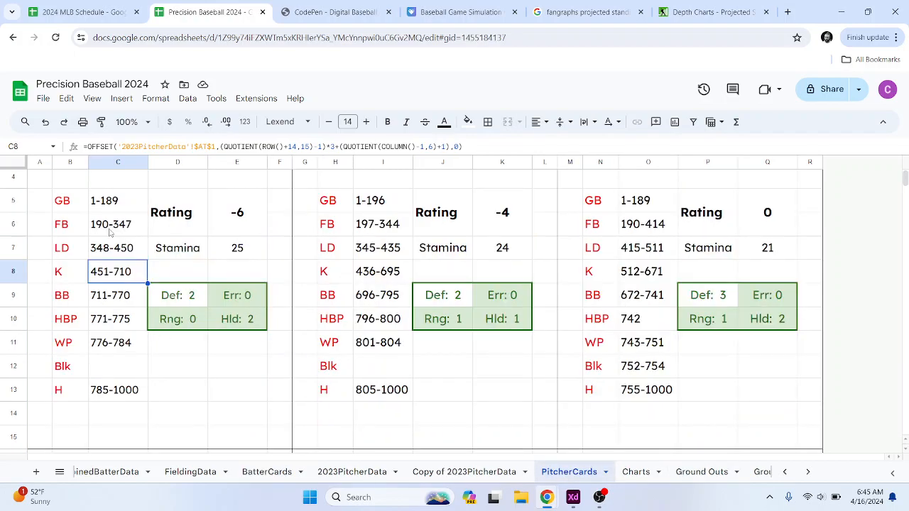
click(116, 208)
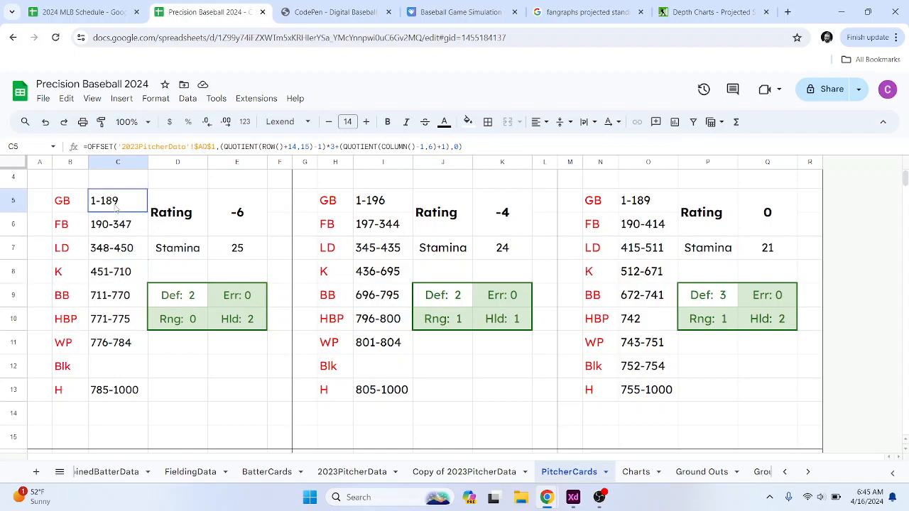
click(128, 228)
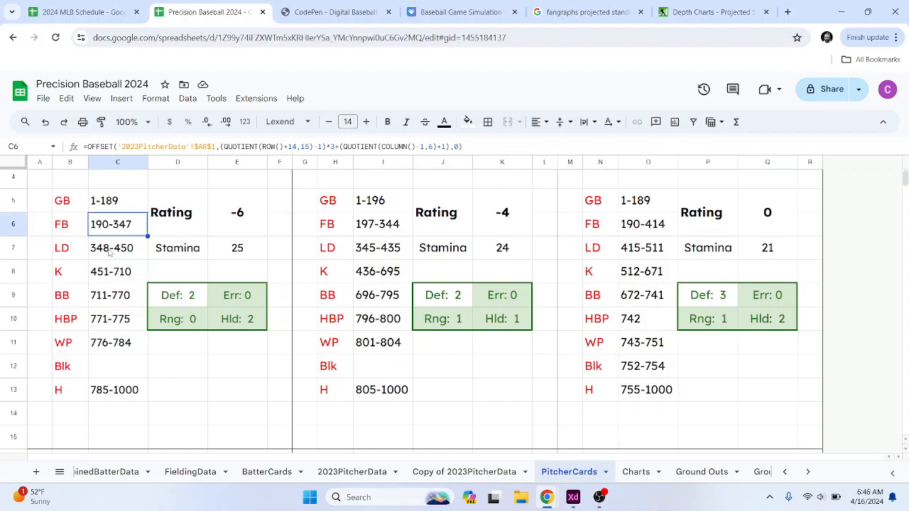
click(110, 302)
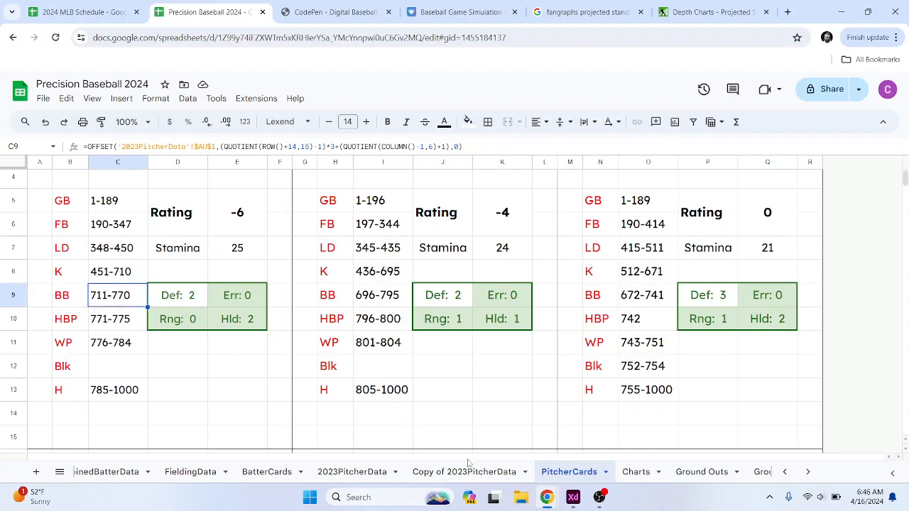
Step: Inspect the BB and K ranges on the first baseman's card in BatterCards, including the K through 1B block in C8:C11
click(257, 476)
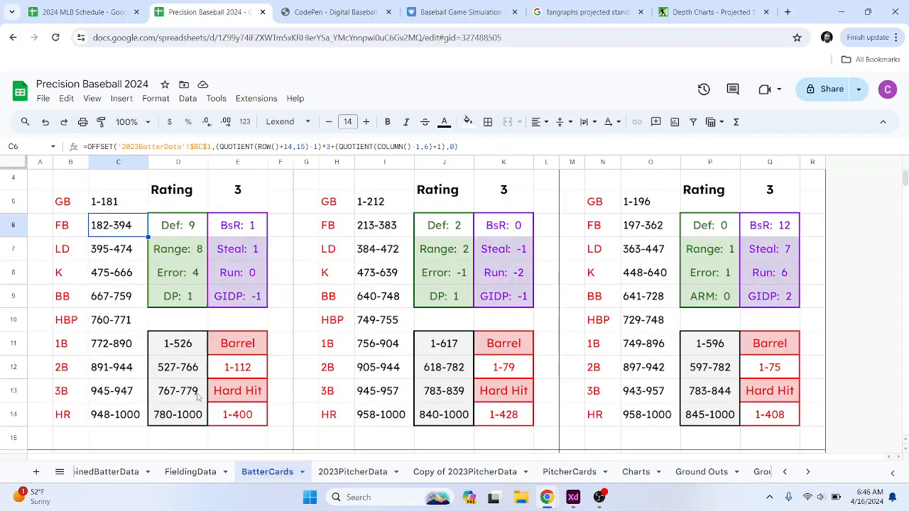
click(113, 298)
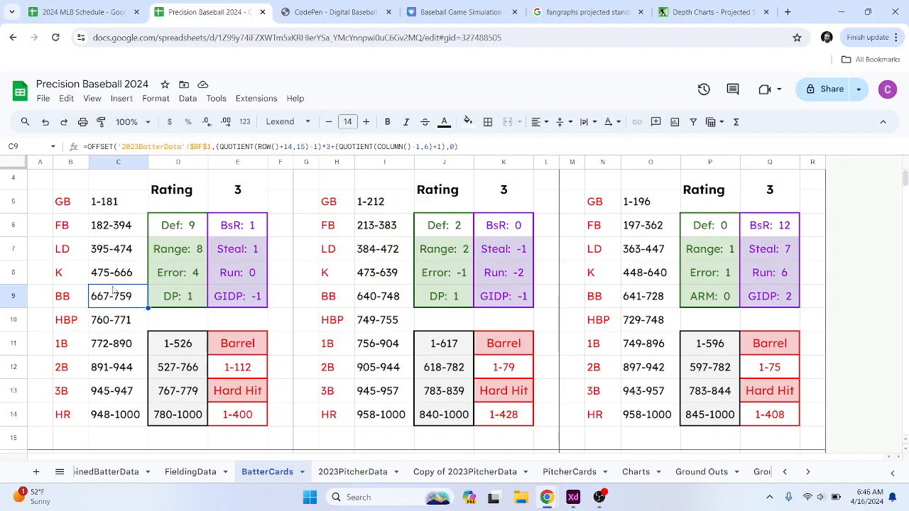
drag(112, 280, 106, 341)
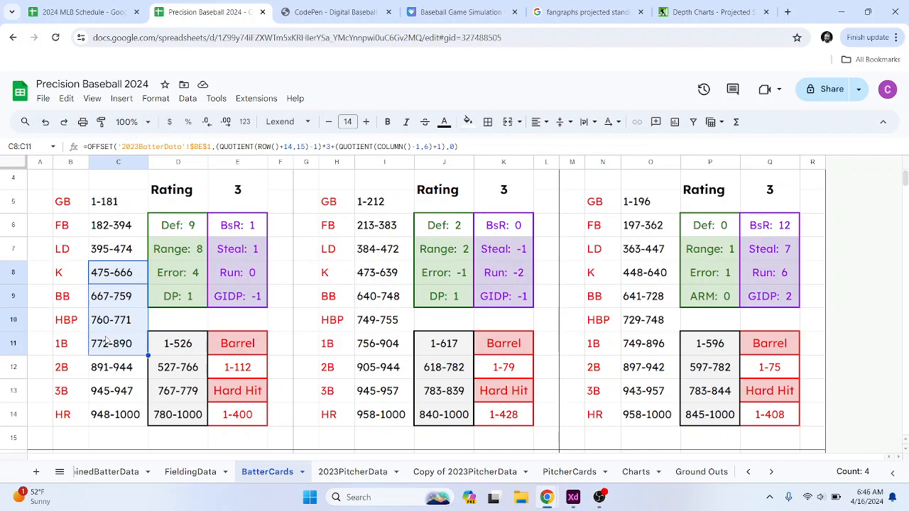
click(114, 279)
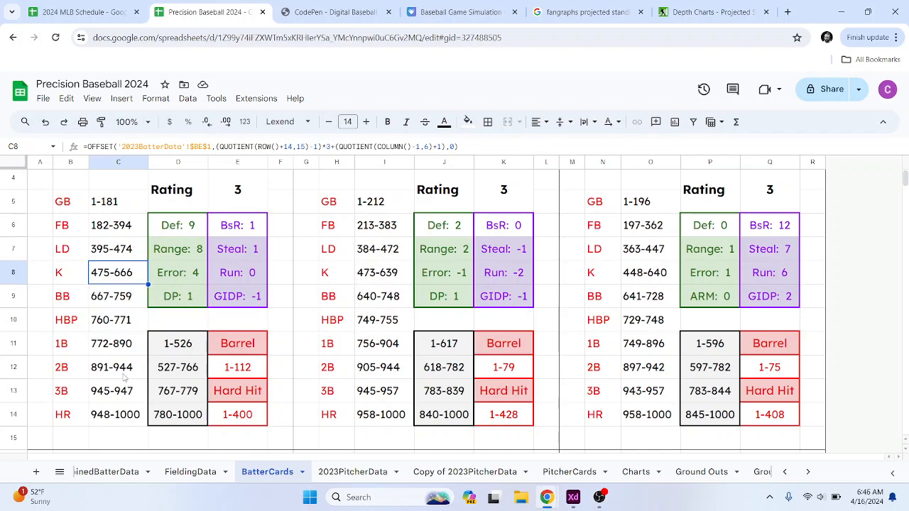
click(111, 301)
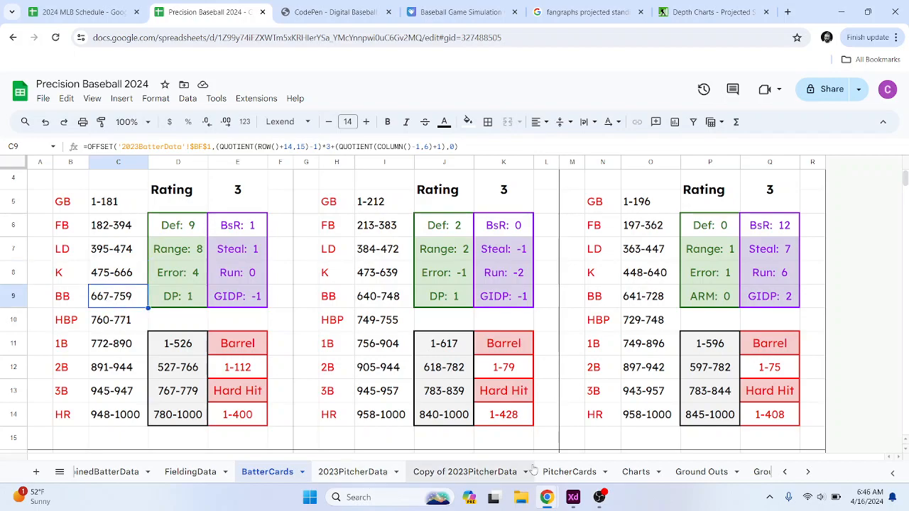
Step: Review the first pitcher's ranges in C9:C13 of PitcherCards, and compare the BB ranges of the other two first-row pitchers
click(569, 471)
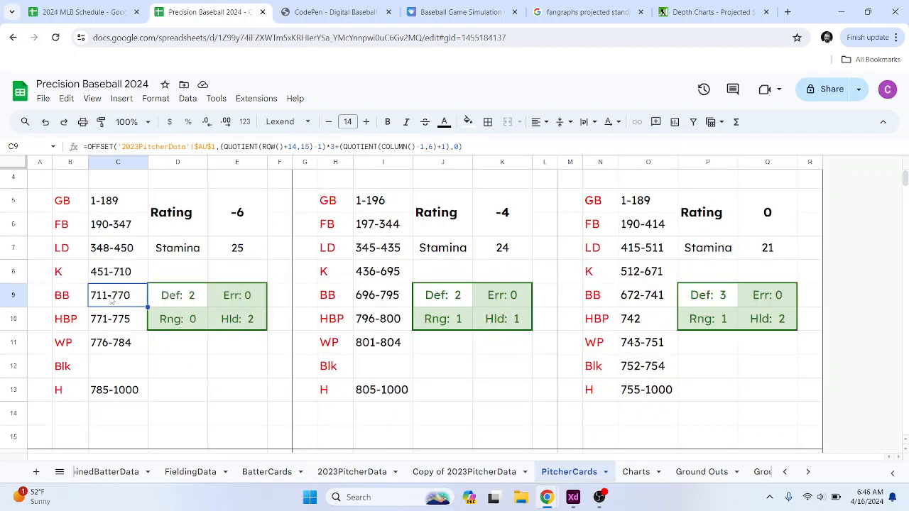
drag(111, 301, 115, 385)
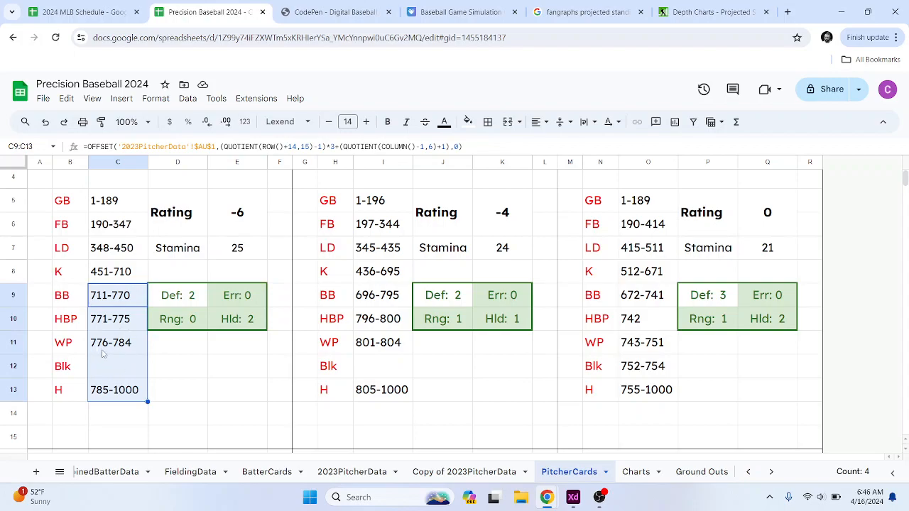
click(643, 298)
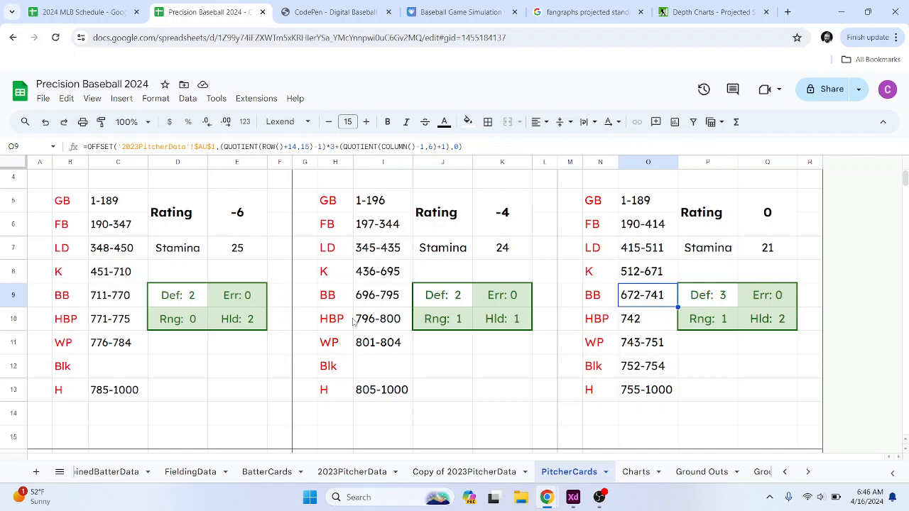
scroll(353, 326, down, 1)
scroll(353, 326, down, 5)
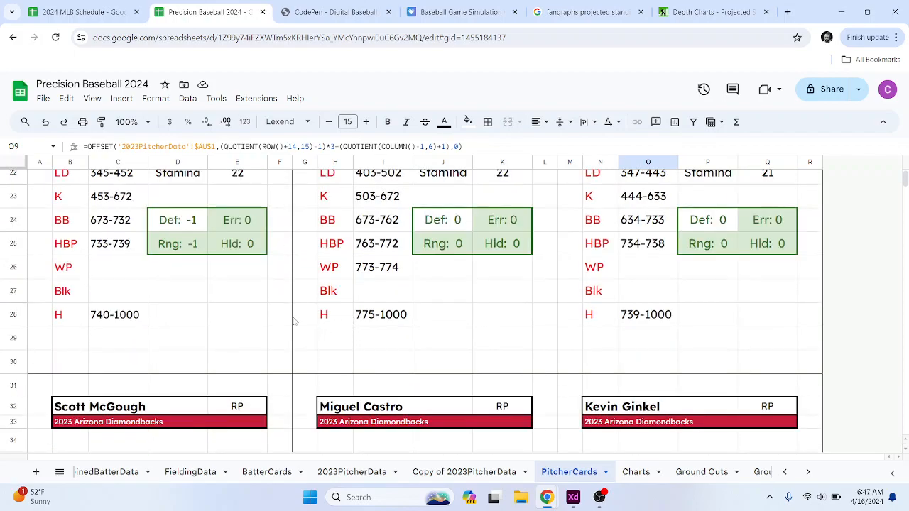
scroll(298, 320, up, 6)
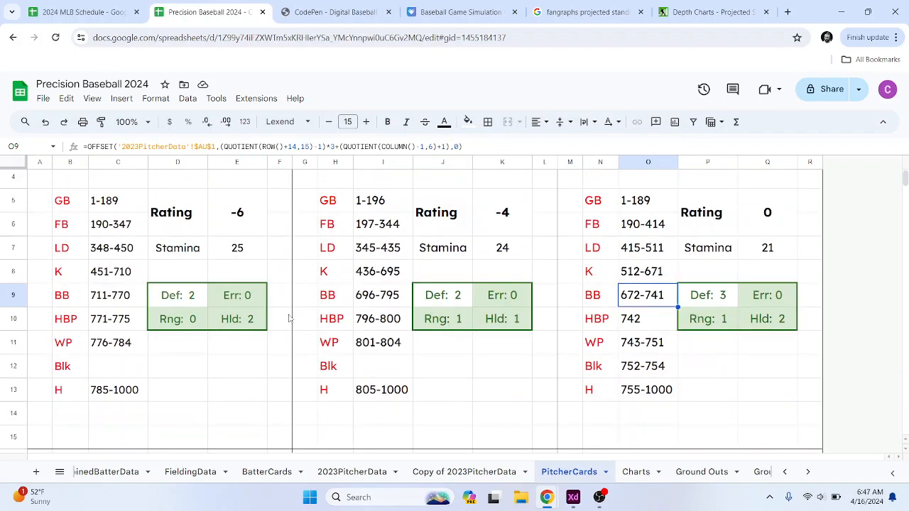
click(374, 298)
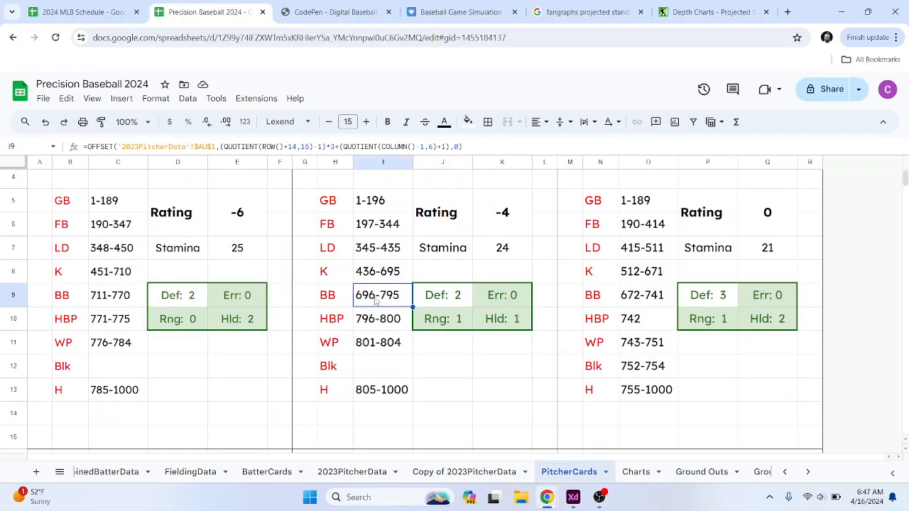
Step: Check BatterCards briefly, and compare the BB ranges in O9 and I24 on the PitcherCards sheet
click(267, 472)
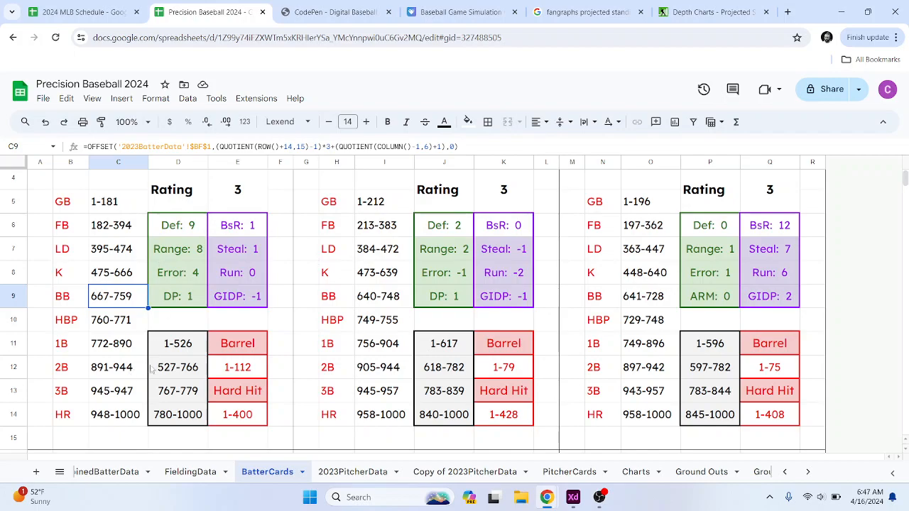
click(583, 474)
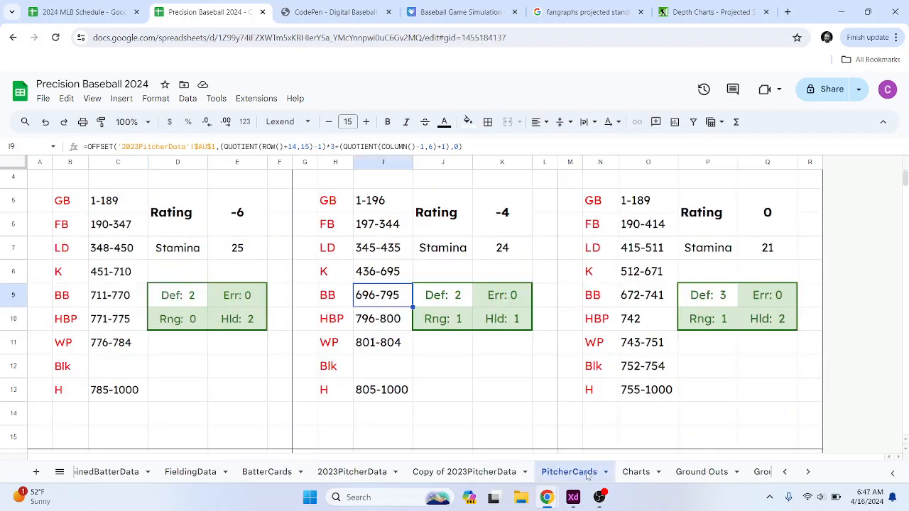
scroll(398, 274, up, 2)
scroll(454, 279, down, 3)
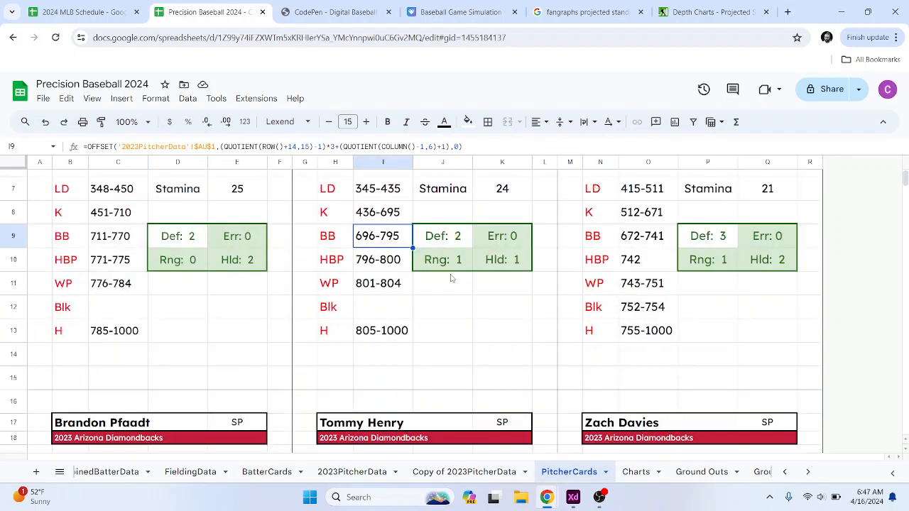
scroll(629, 285, up, 2)
click(636, 298)
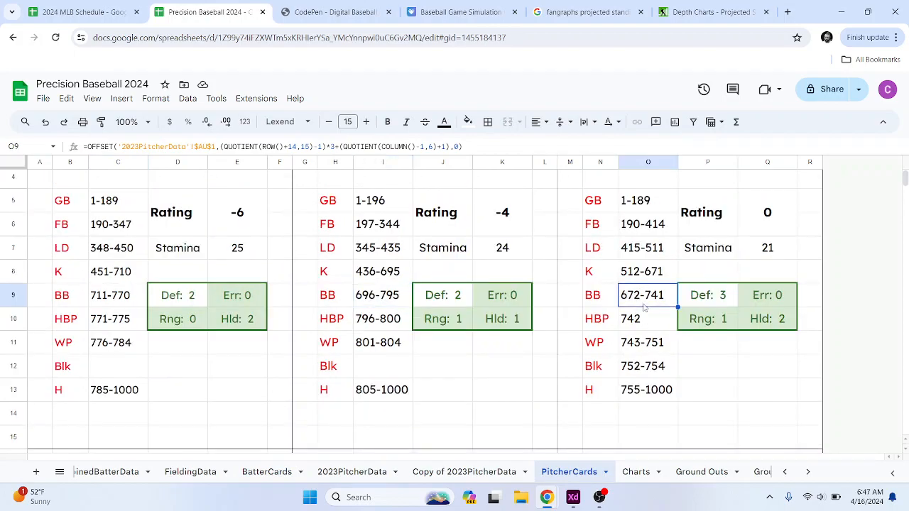
scroll(305, 341, down, 5)
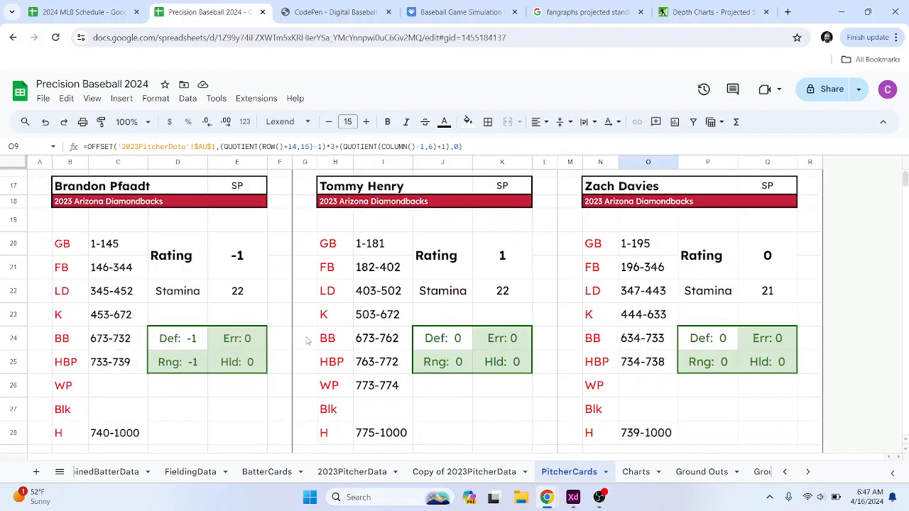
scroll(395, 303, up, 1)
click(370, 343)
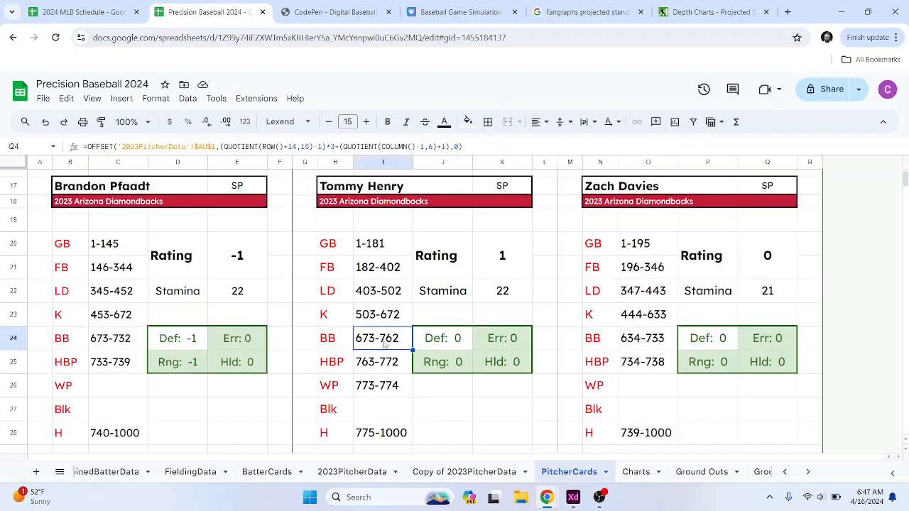
Step: Look at BatterCards and the season statistics in 2023PitcherData, and return to PitcherCards
click(267, 471)
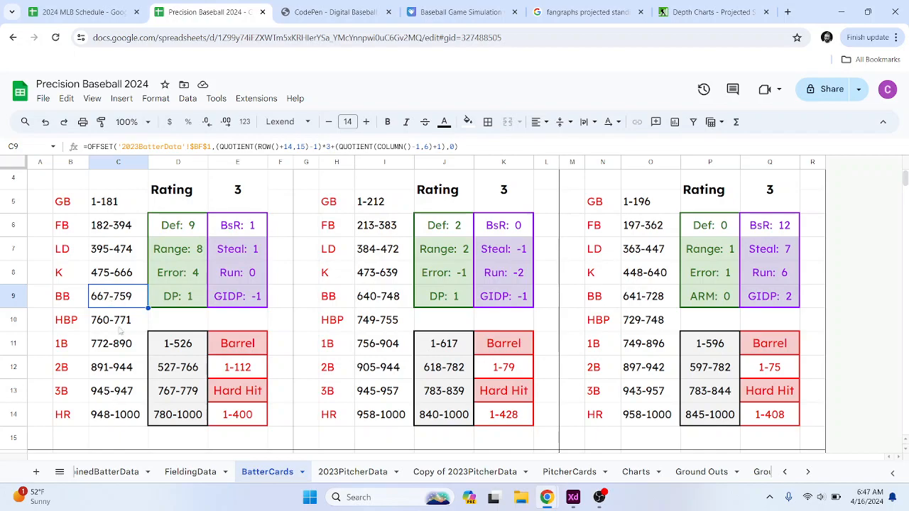
click(381, 475)
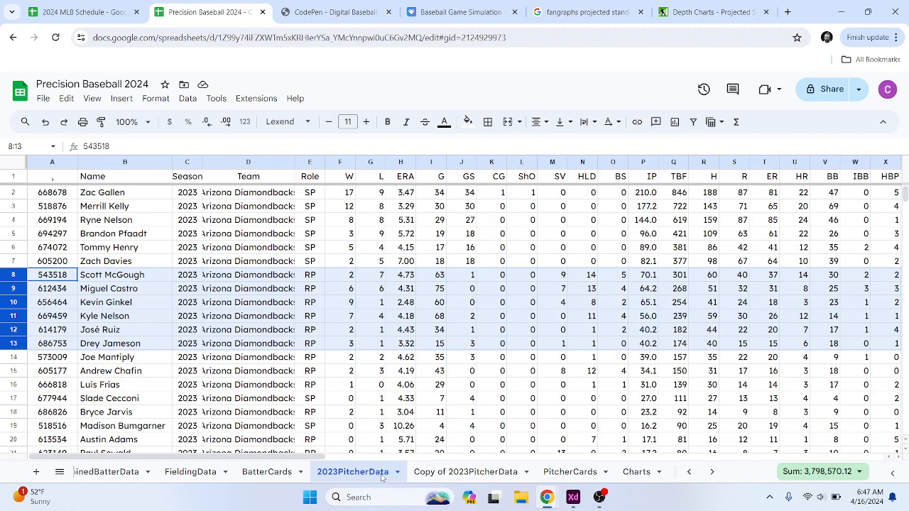
click(582, 474)
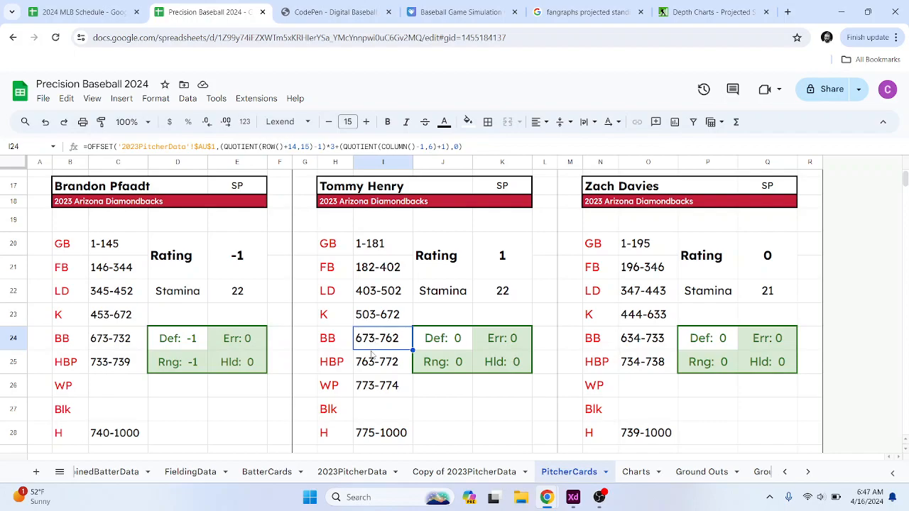
Step: Compare the BB through H ranges in C9:C13 on the first pitcher's card with those in I24:I28 on the second row
scroll(369, 361, up, 5)
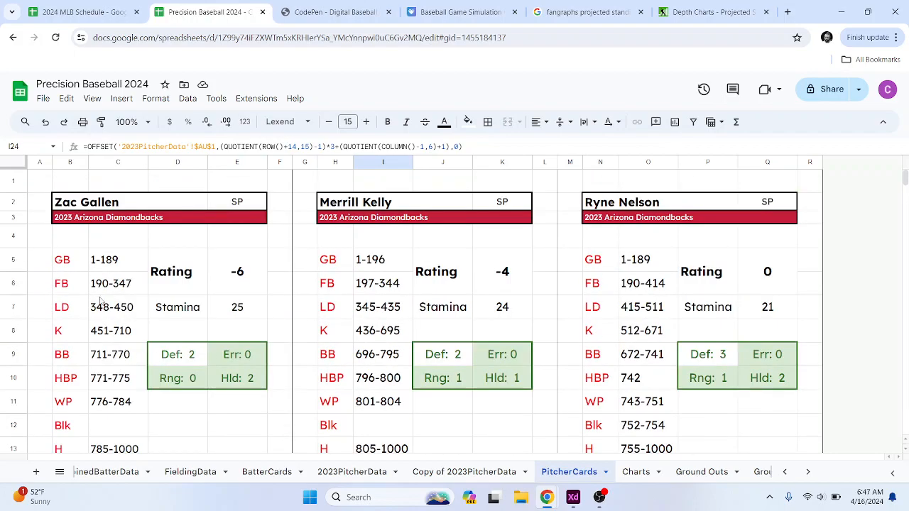
click(111, 362)
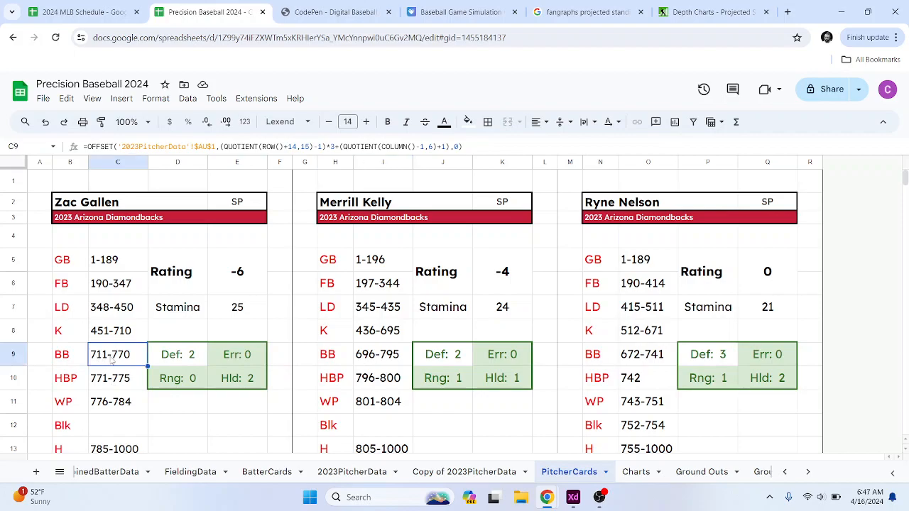
scroll(111, 362, down, 2)
drag(113, 236, 119, 338)
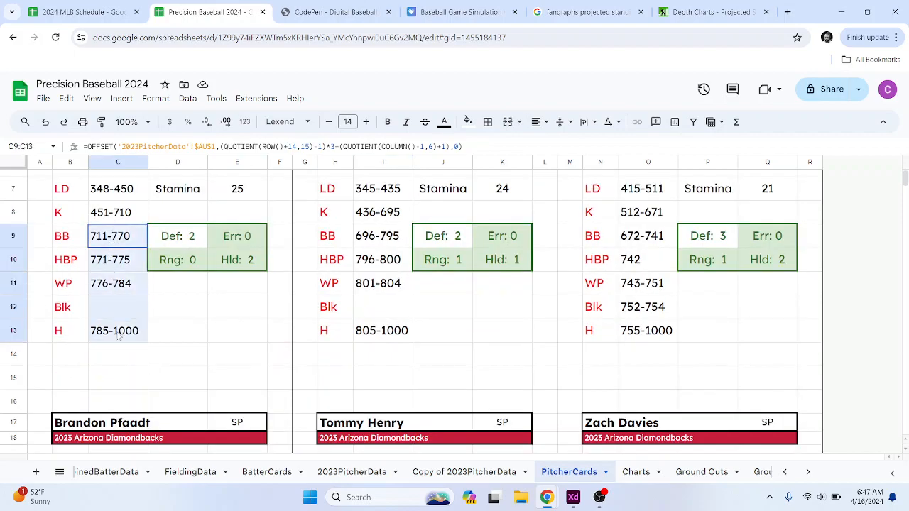
scroll(464, 410, up, 1)
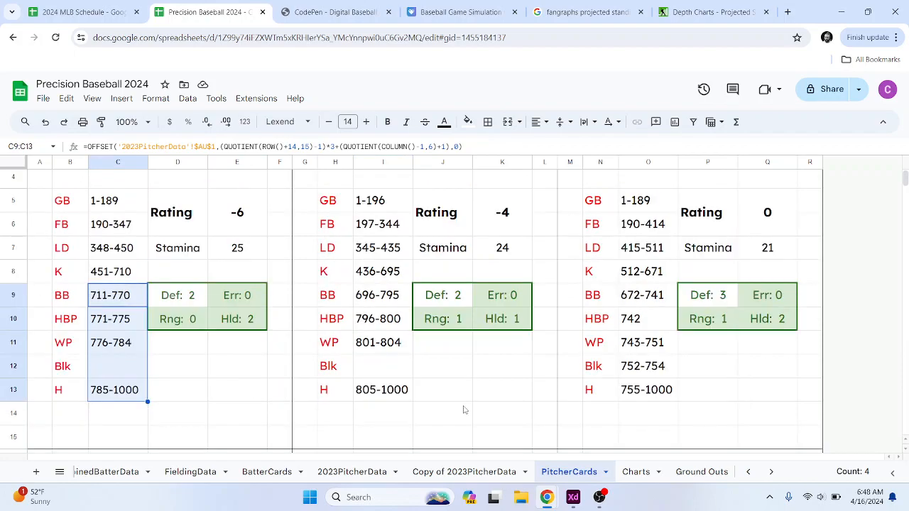
scroll(464, 410, down, 5)
drag(377, 280, 377, 376)
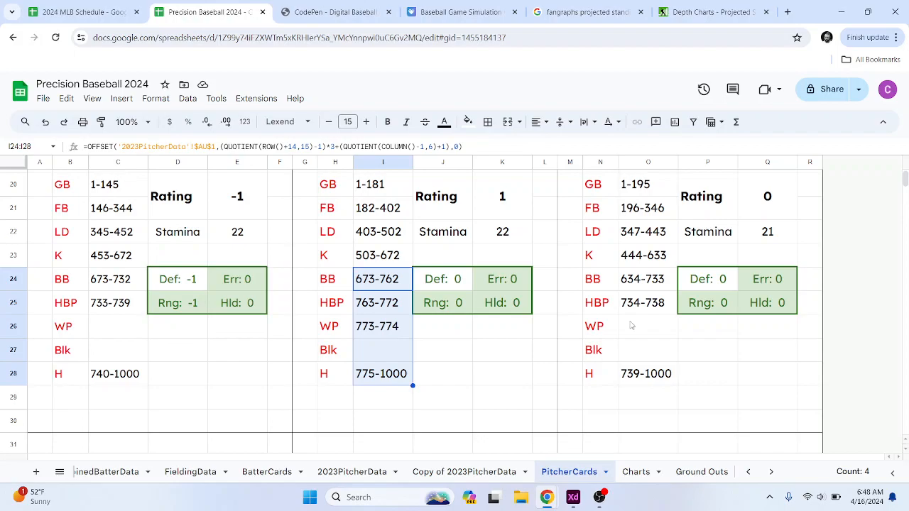
Step: Inspect the third starting pitcher's Rating formula in Q5:Q6, and review the ratings on the Arizona Diamondbacks pitcher cards through row 75
scroll(635, 325, up, 10)
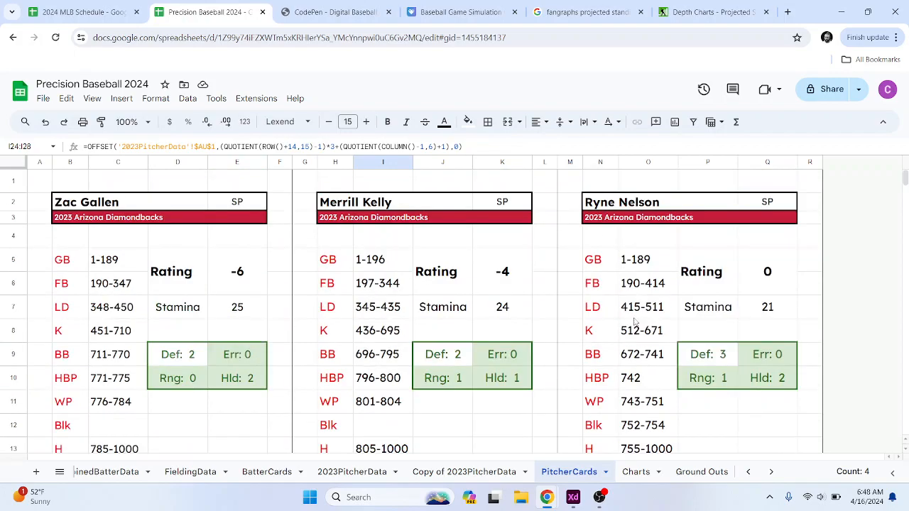
click(777, 274)
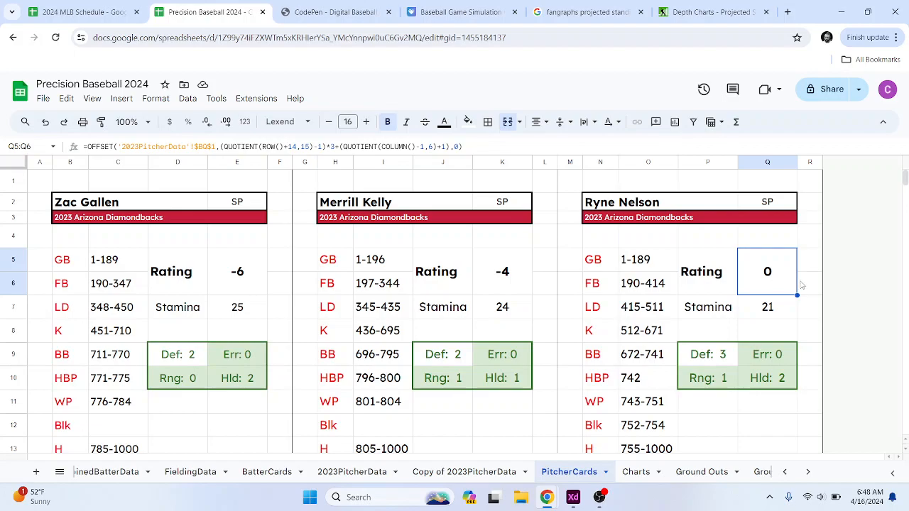
scroll(800, 290, down, 4)
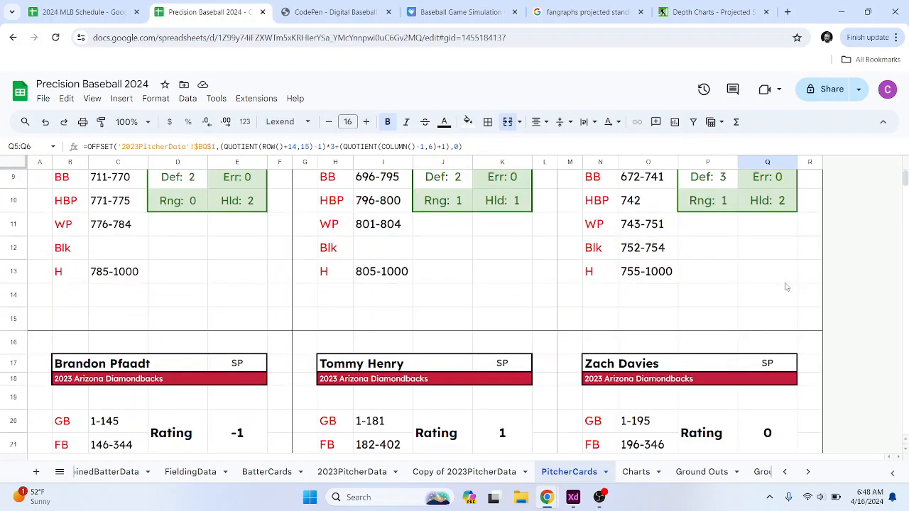
scroll(774, 292, down, 10)
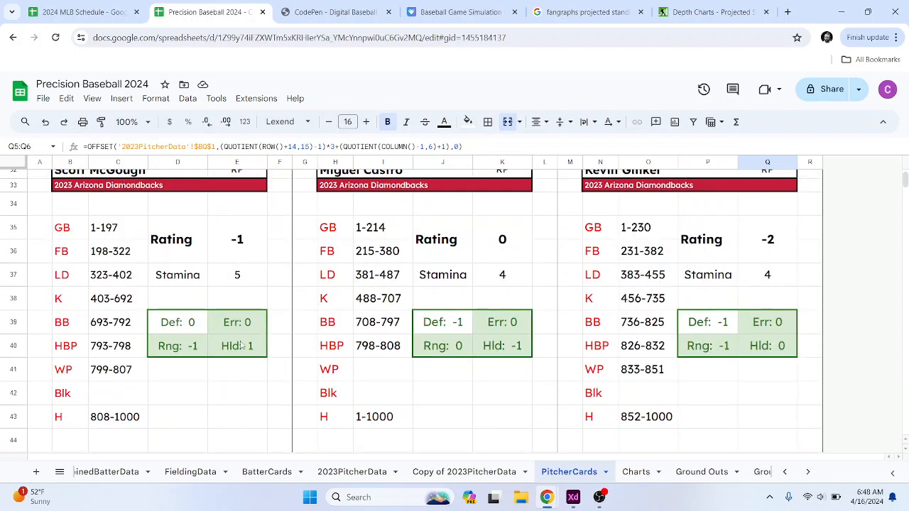
scroll(254, 403, down, 5)
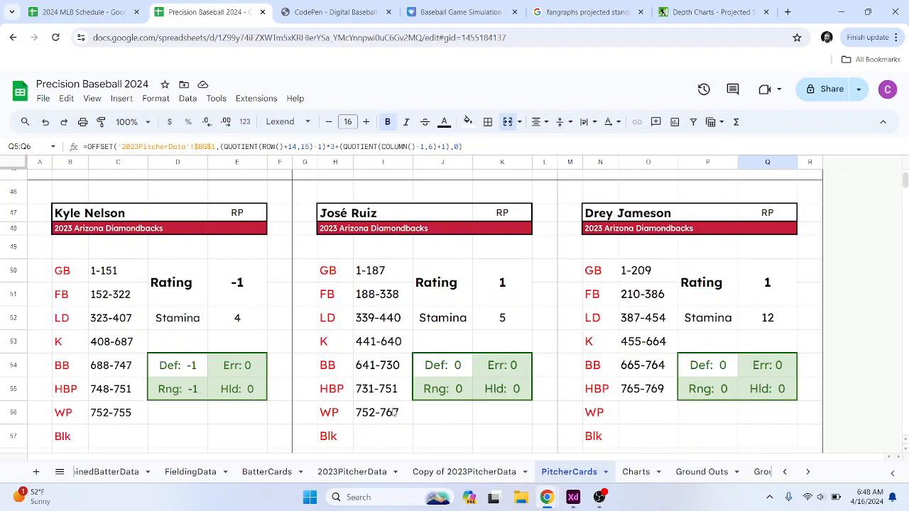
scroll(447, 403, down, 7)
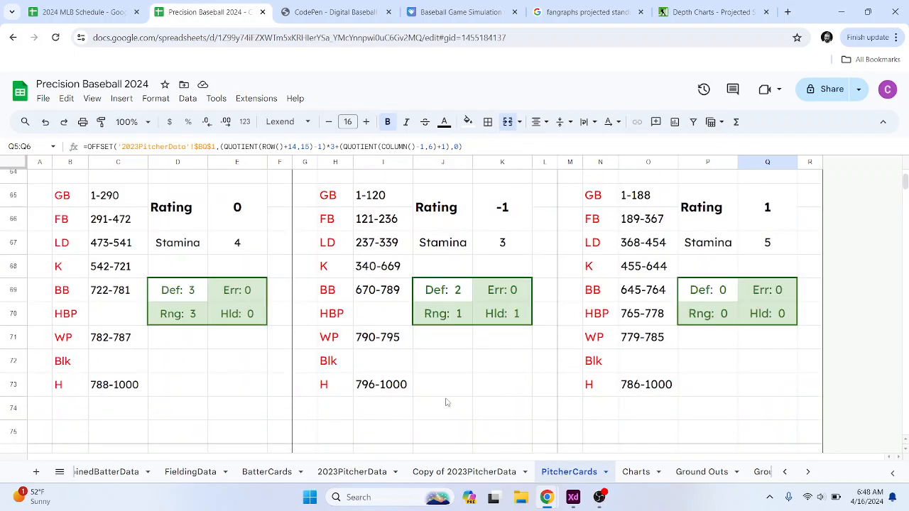
Step: Review the Arizona Diamondbacks pitcher cards in rows 77 to 88, highlighting the third card's Rating in P80:Q81
scroll(446, 403, down, 5)
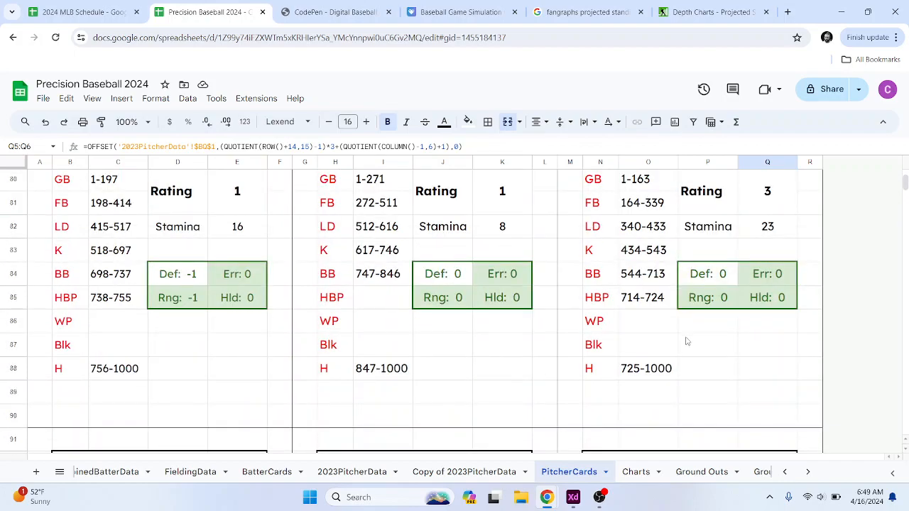
scroll(687, 341, up, 2)
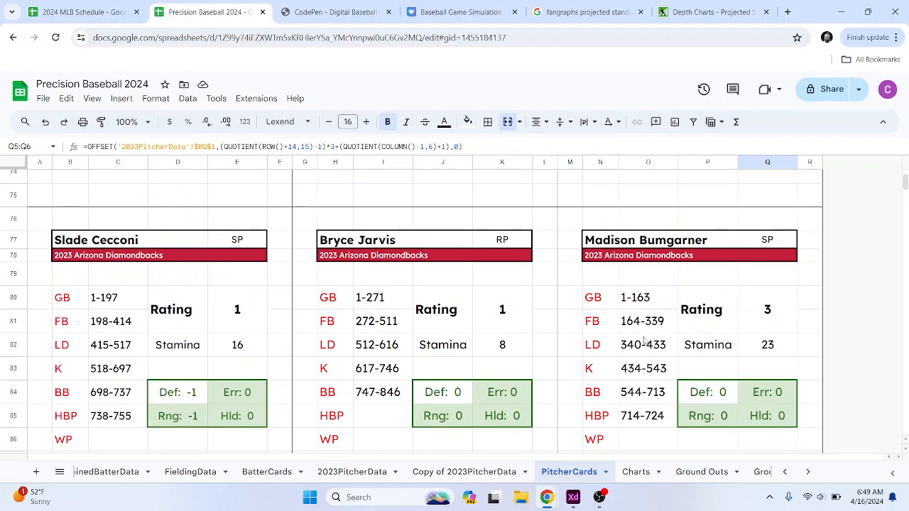
scroll(643, 342, down, 1)
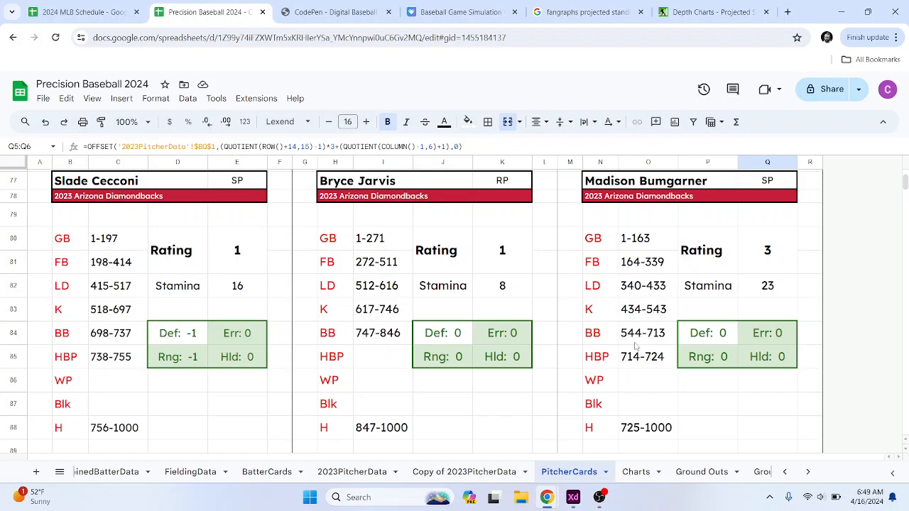
drag(724, 257, 777, 256)
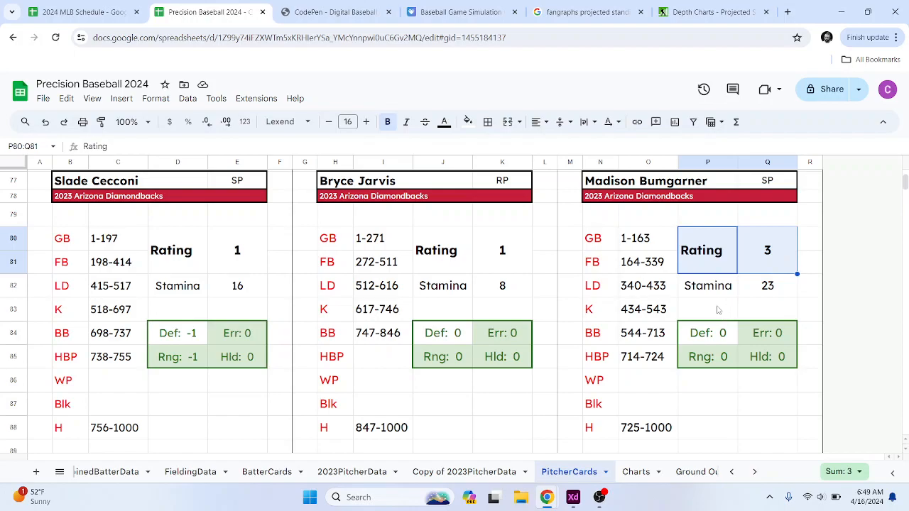
Step: Examine the BB through H ranges in O84:O88 on the third pitcher's card
click(643, 342)
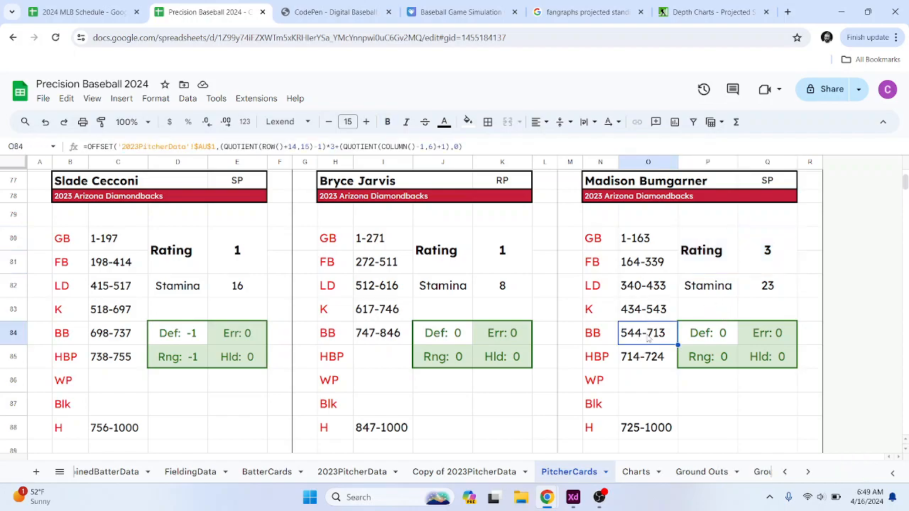
key(shift+Down)
key(shift+Down)
key(shift+Down)
key(shift+Down)
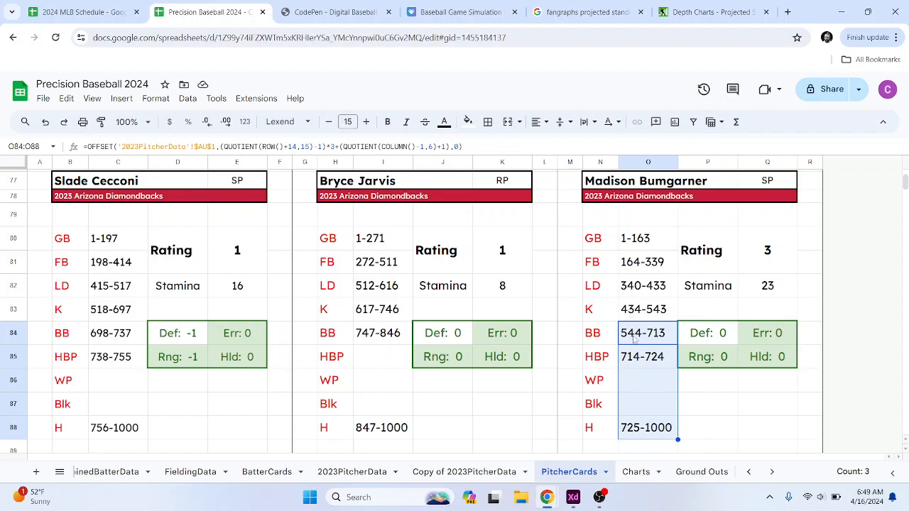
click(634, 339)
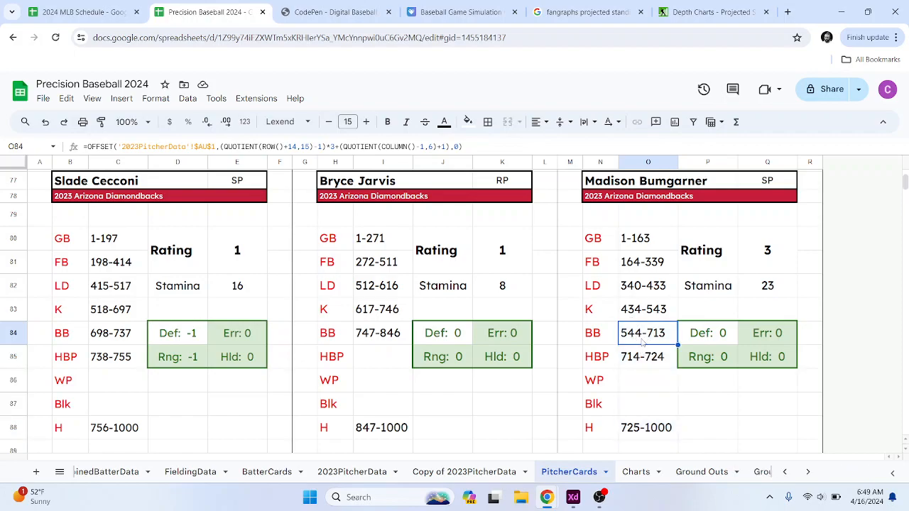
drag(647, 339, 645, 422)
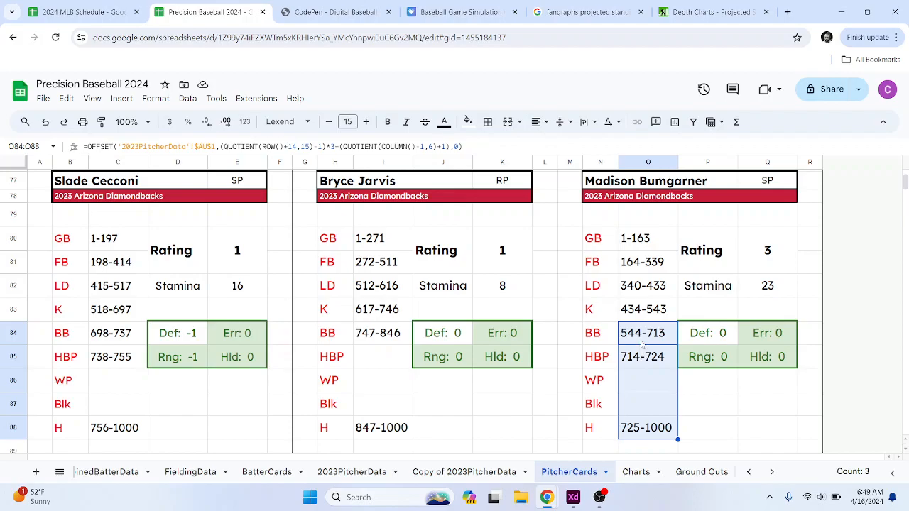
Step: Return to the first row of pitcher cards, and switch to the 2023BatterData sheet
scroll(327, 319, up, 5)
scroll(327, 319, up, 9)
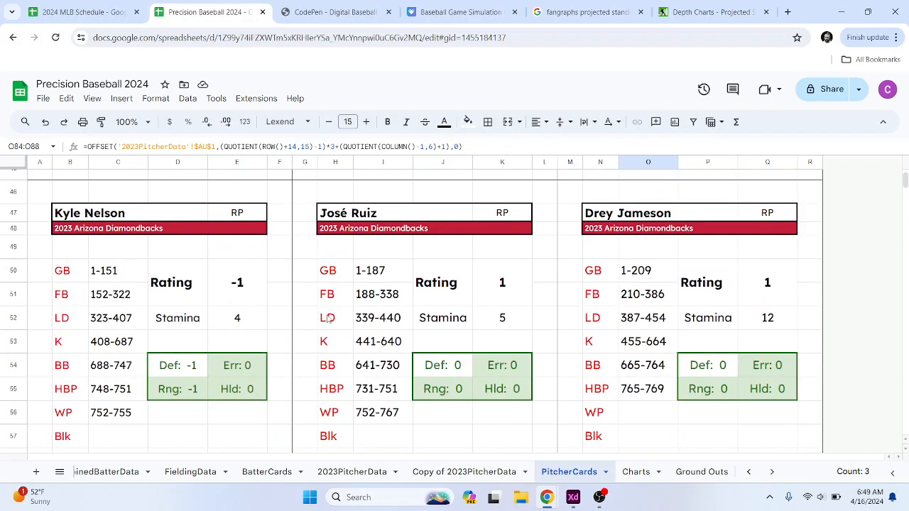
scroll(112, 304, up, 11)
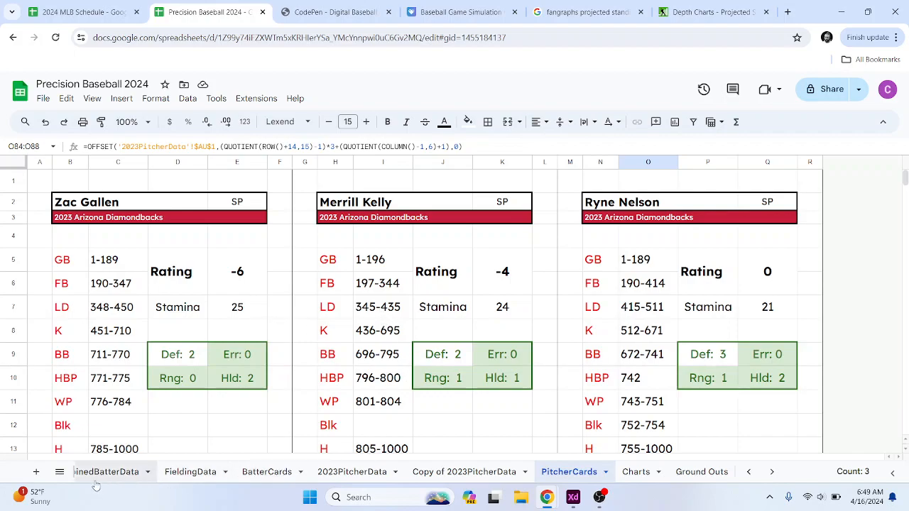
scroll(131, 481, up, 3)
click(131, 478)
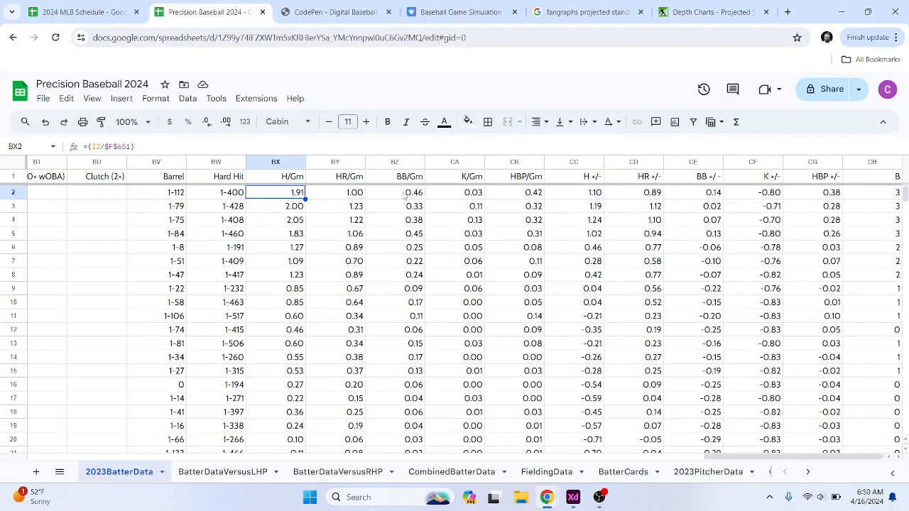
Step: Examine the per-game formulas from H/Gm to HBP/Gm in BX2:CB2, and compare the H/Gm values in BX2:BX7
shift+click(524, 193)
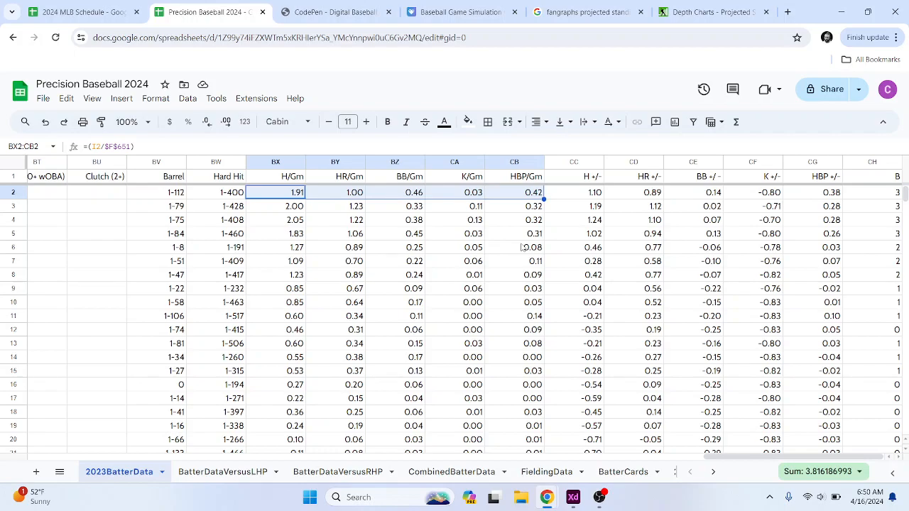
click(469, 192)
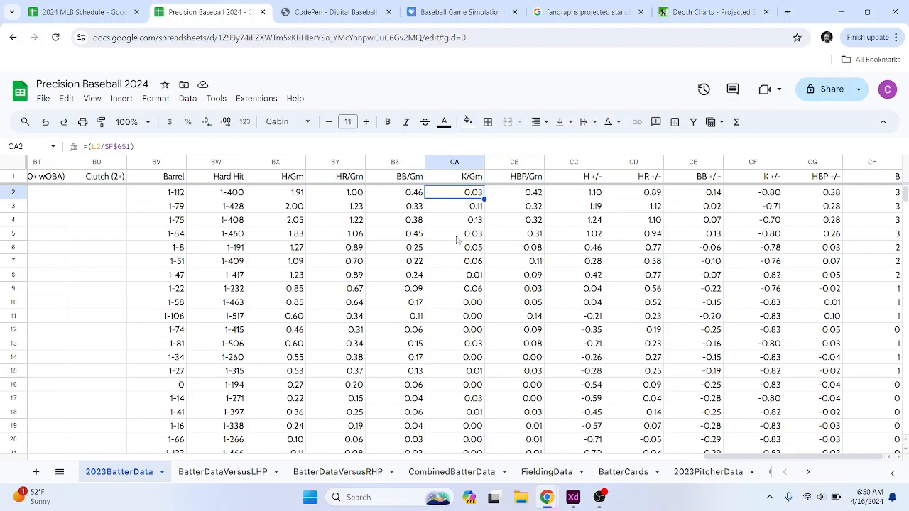
drag(282, 192, 288, 262)
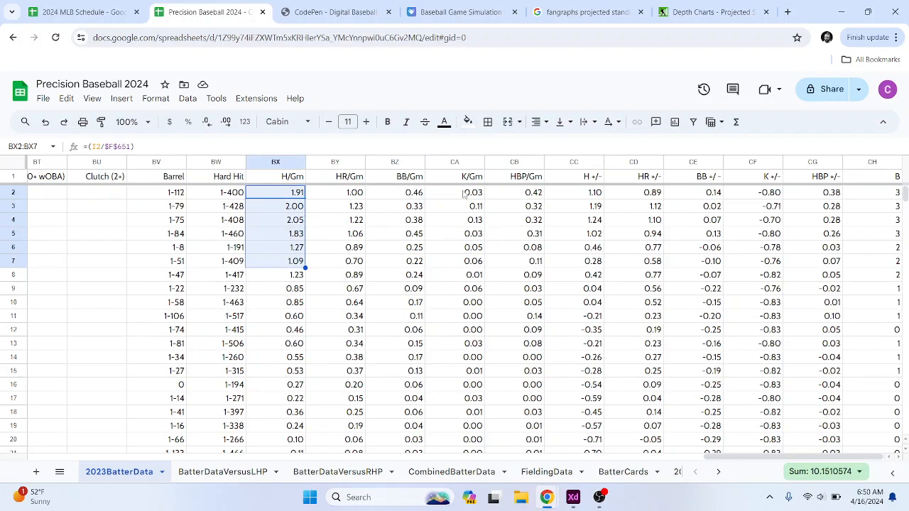
click(406, 196)
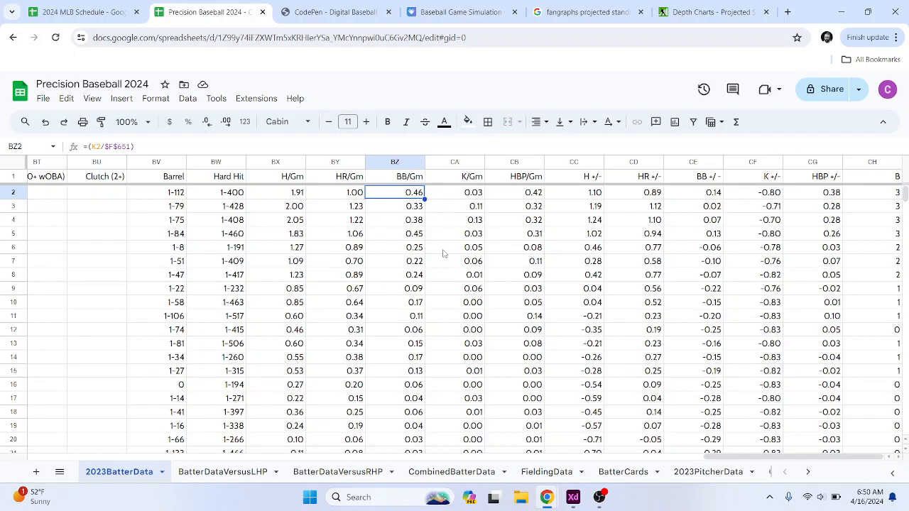
click(520, 196)
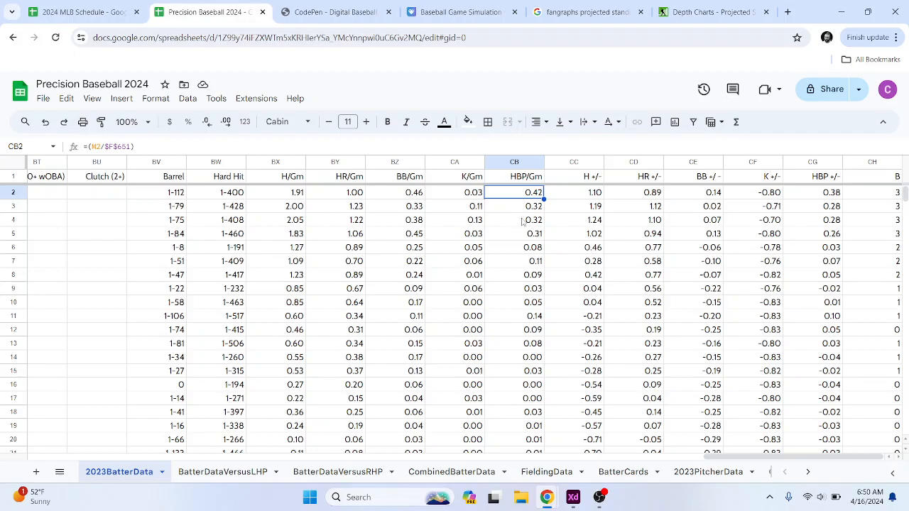
drag(292, 197, 515, 201)
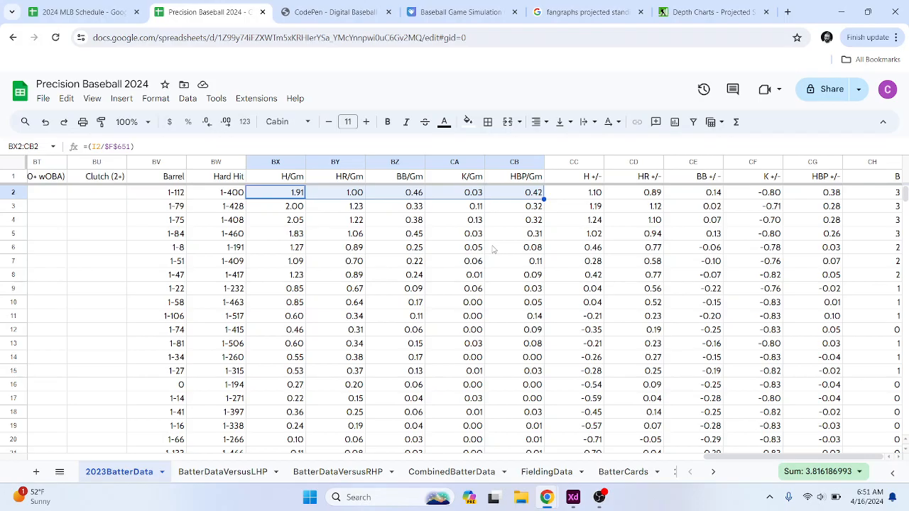
Step: Check the Diamondbacks batters' season statistics behind the per-game columns, and inspect the H/Gm formula in BX2
drag(779, 458, 144, 490)
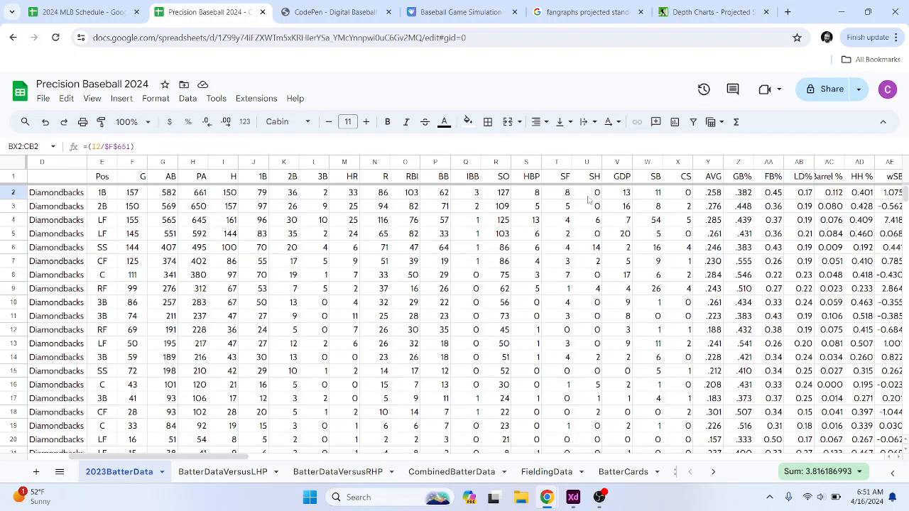
drag(238, 458, 248, 460)
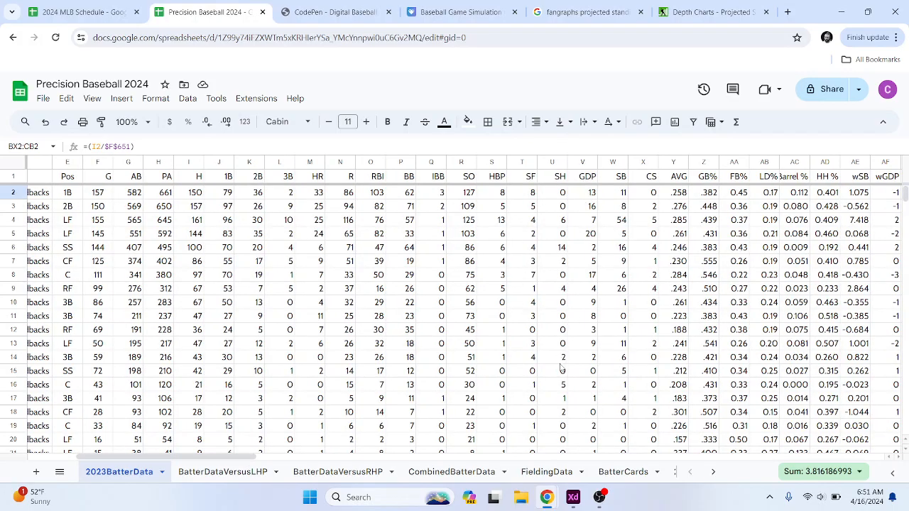
drag(367, 458, 880, 455)
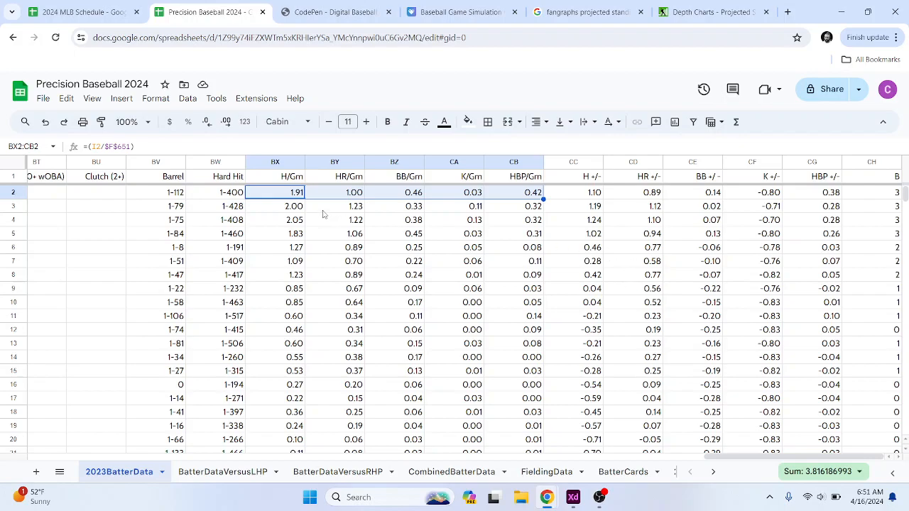
click(290, 195)
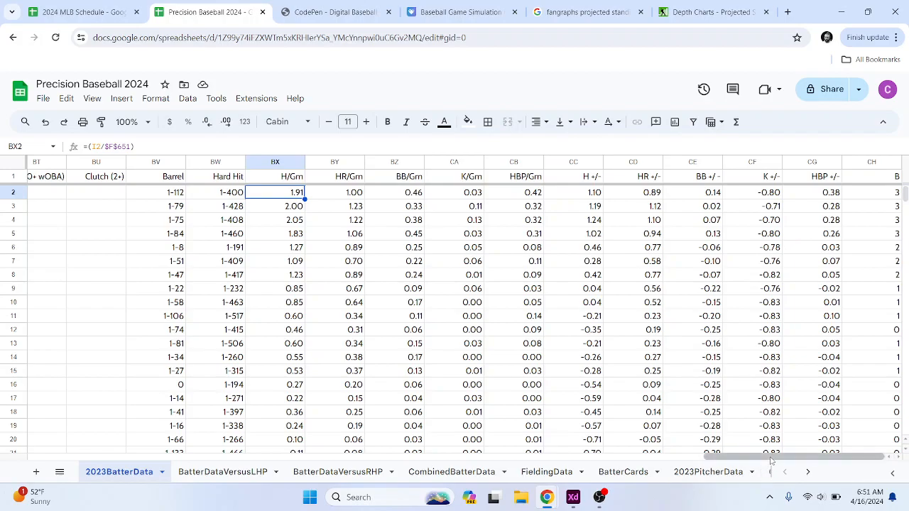
Step: Find the averages row at the end of 2023BatterData, and inspect the games average formula in F651
drag(770, 456, 85, 455)
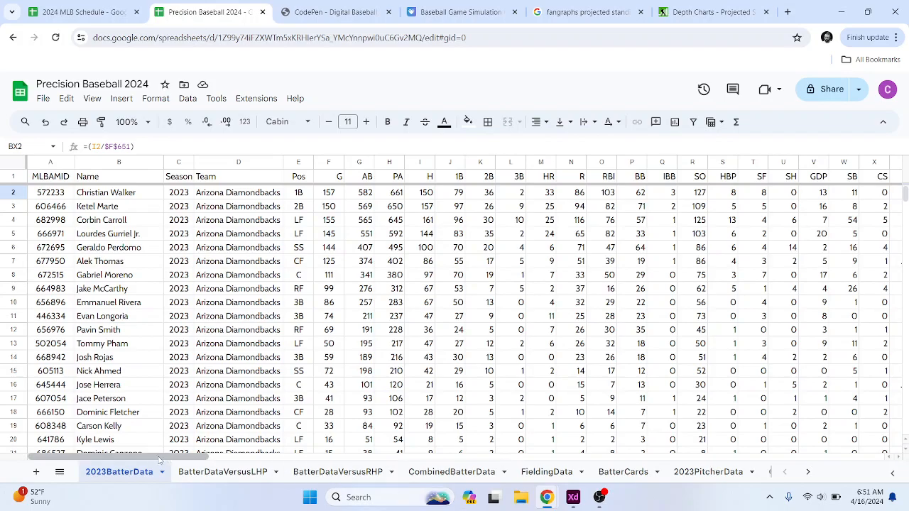
drag(158, 457, 889, 456)
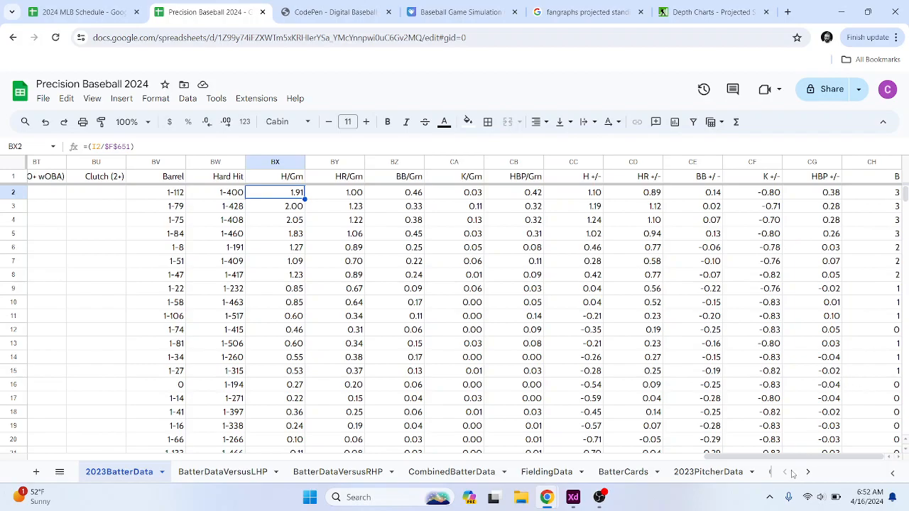
drag(798, 457, 124, 460)
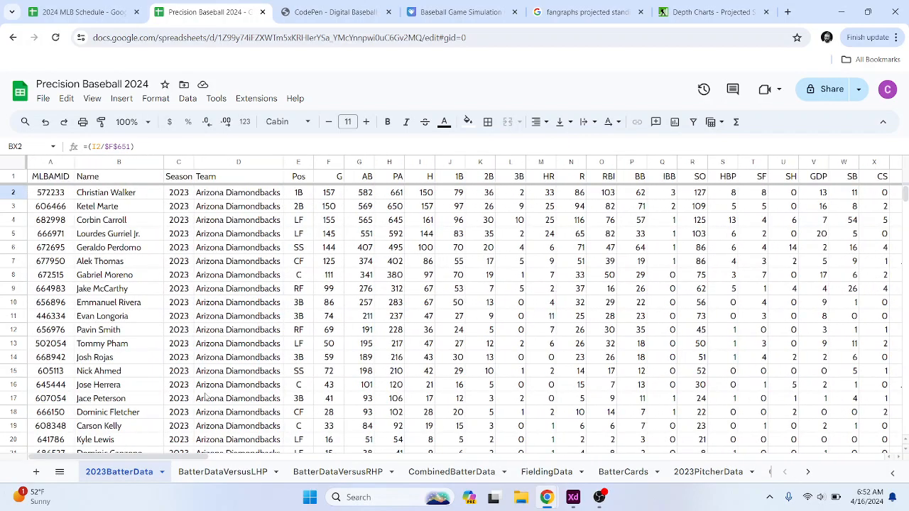
drag(905, 199, 905, 461)
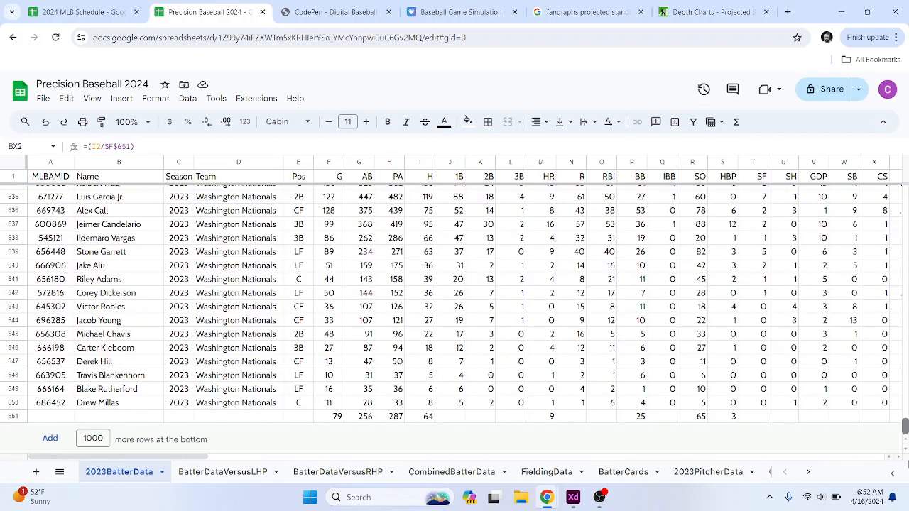
click(340, 420)
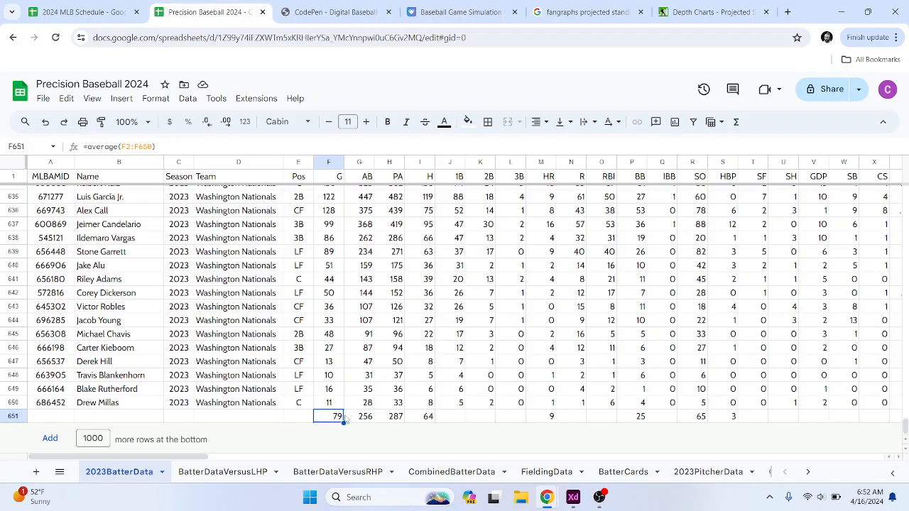
Step: Highlight the F$651 reference in BX2's H/Gm formula, trace it to the games average, and leave the formula as it is
drag(152, 457, 846, 462)
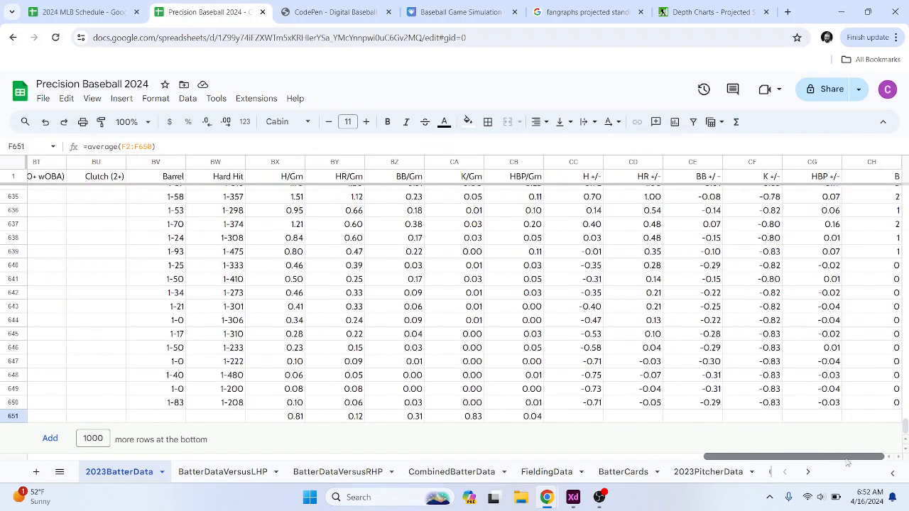
drag(904, 424, 907, 189)
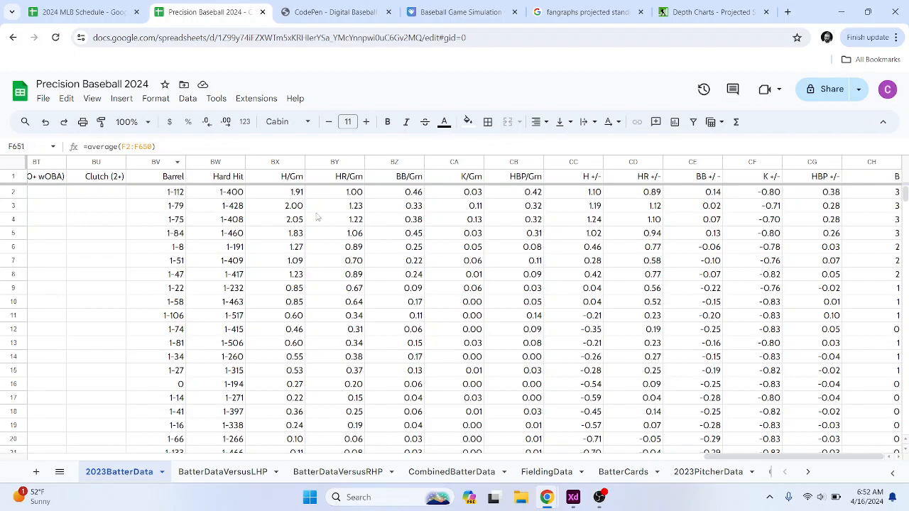
click(355, 194)
click(271, 194)
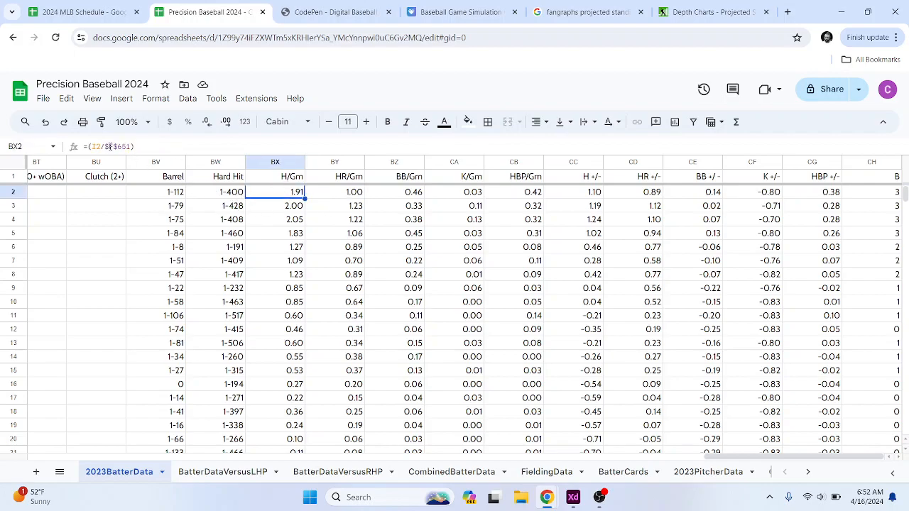
drag(109, 147, 134, 146)
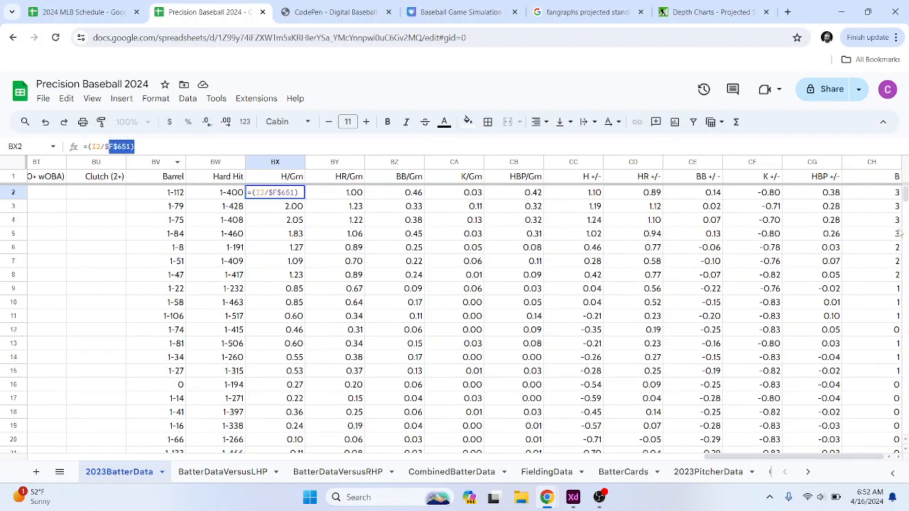
drag(903, 193, 903, 430)
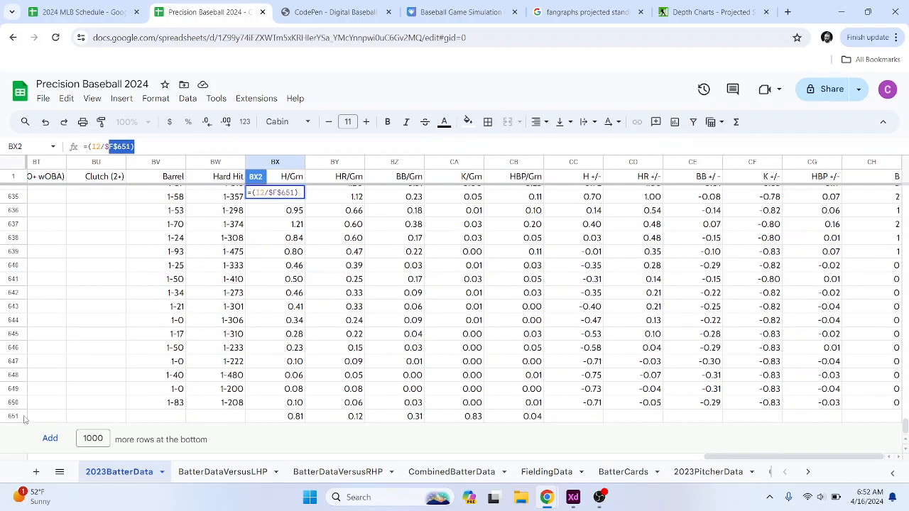
drag(741, 457, 37, 483)
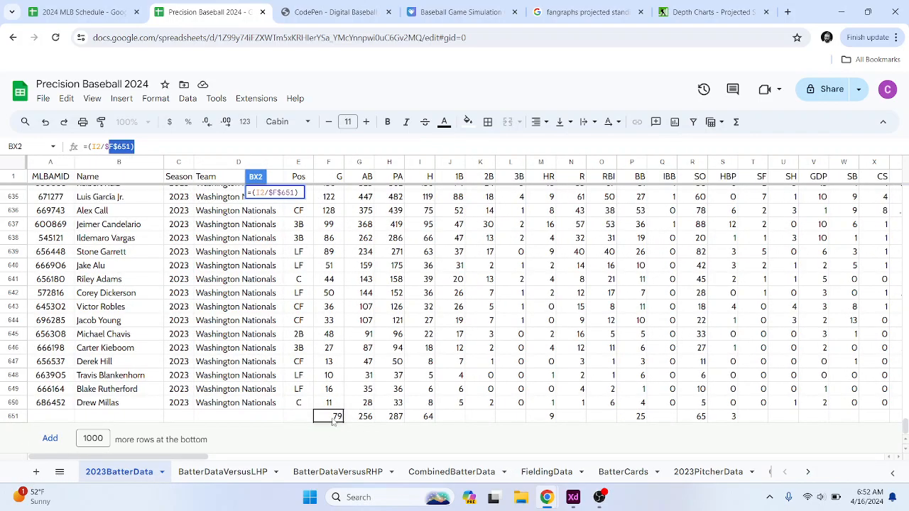
drag(182, 456, 906, 471)
drag(905, 426, 906, 186)
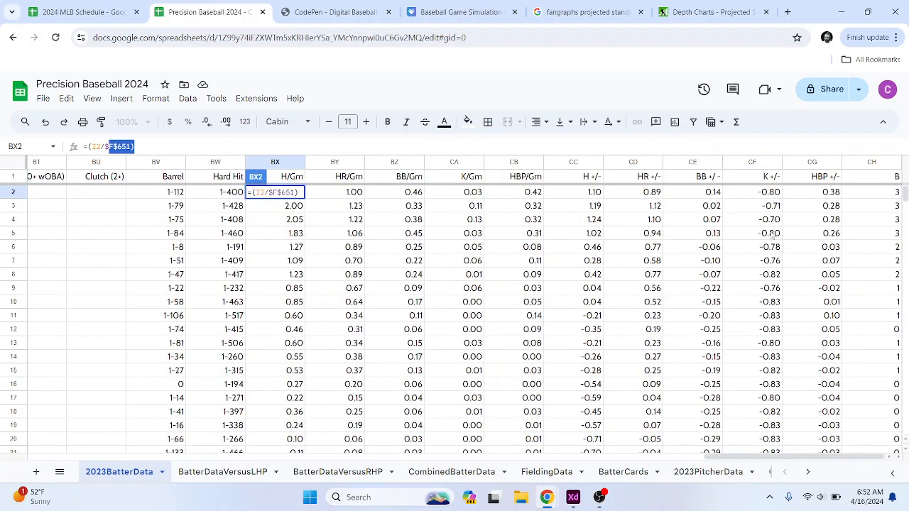
key(Return)
Step: Compare the H/Gm values in BX29:BX32 with the Atlanta Braves batters' season statistics
click(362, 233)
click(296, 194)
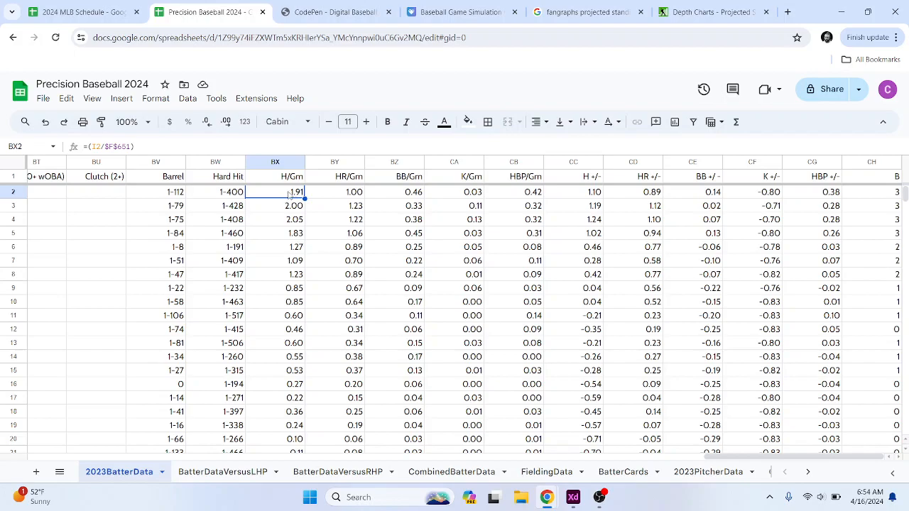
scroll(288, 362, down, 4)
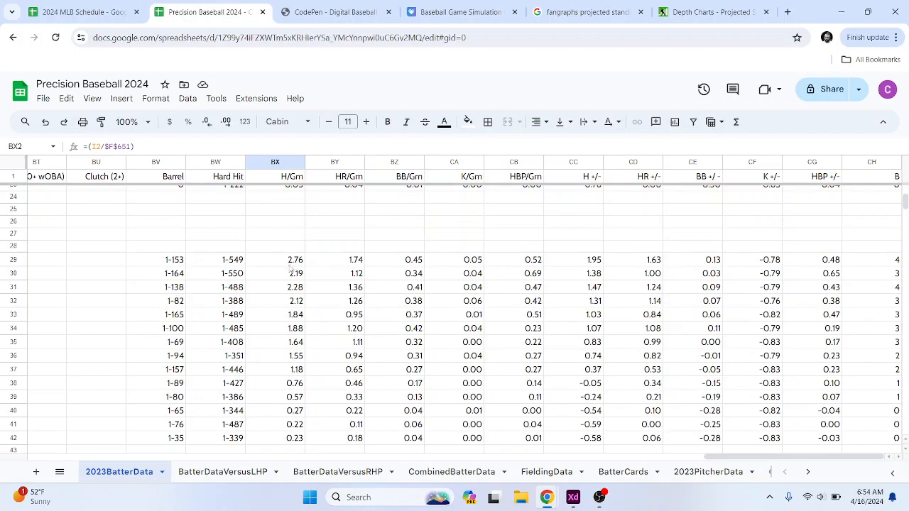
drag(288, 261, 289, 305)
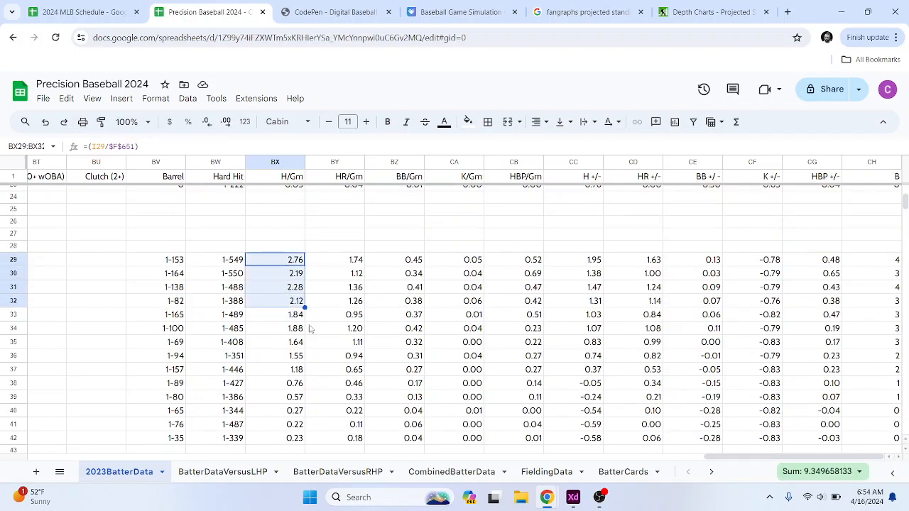
drag(788, 456, 96, 471)
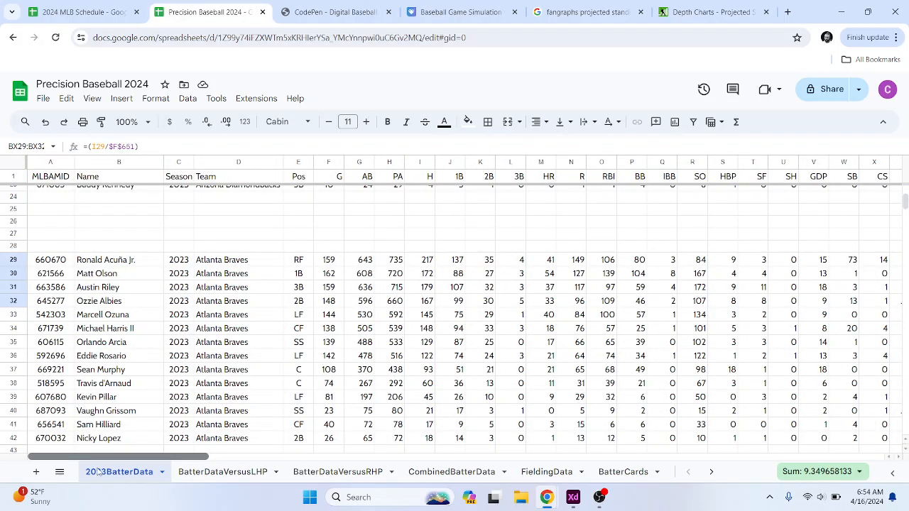
Step: Sum the H/Gm values in BX29:BX37 and the B ratings in CH29:CH35 for the Atlanta Braves batters
scroll(468, 386, right, 15)
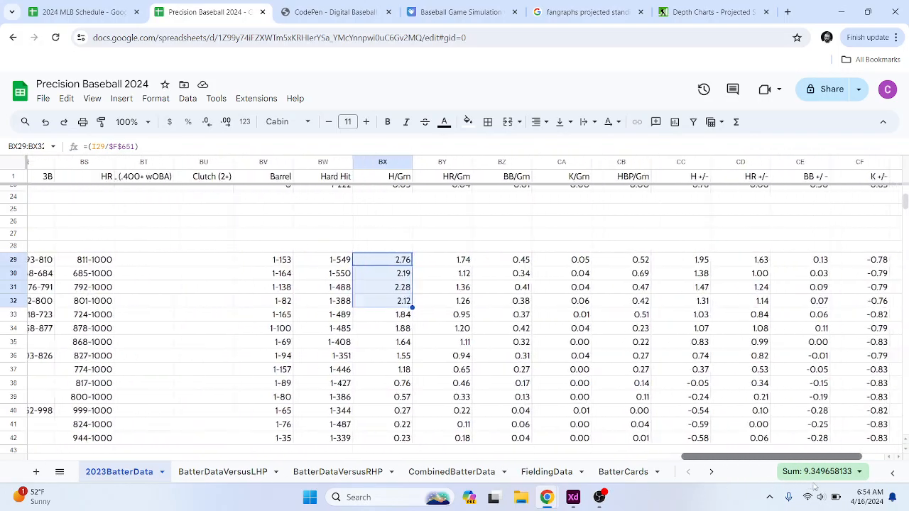
click(373, 265)
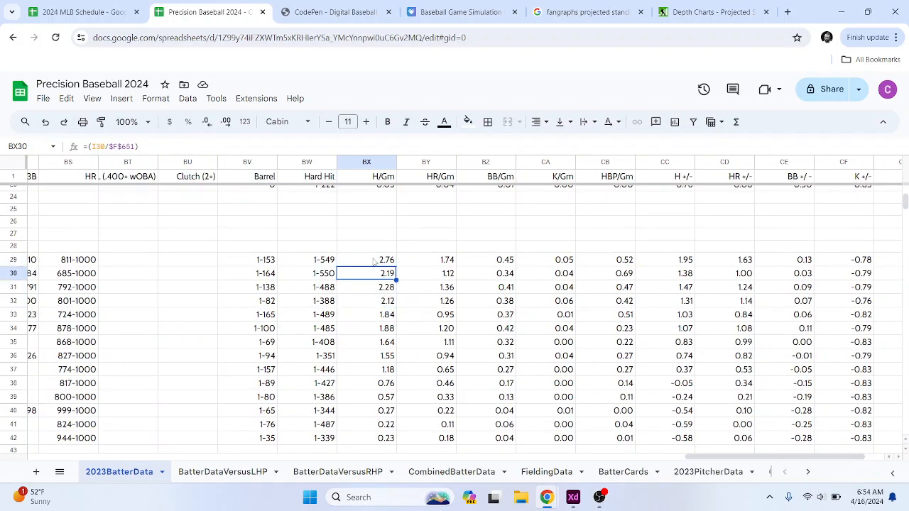
drag(372, 271, 376, 328)
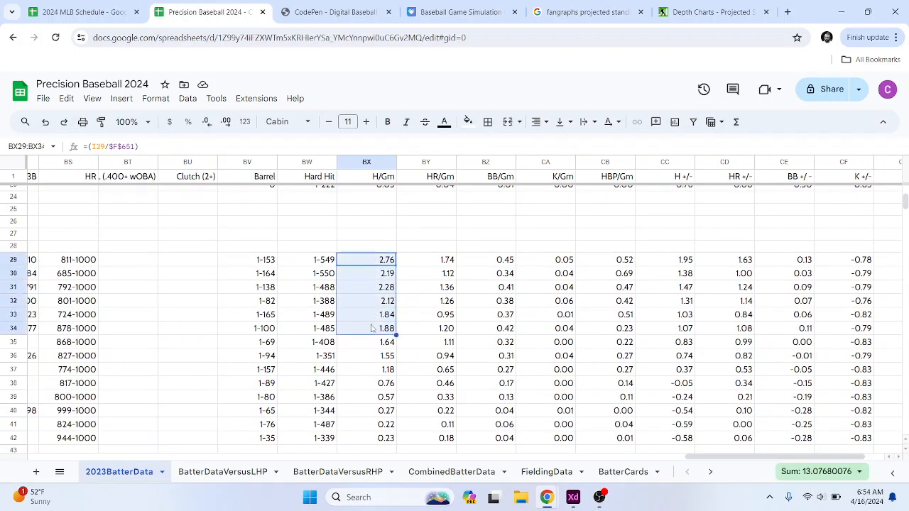
drag(378, 367, 375, 384)
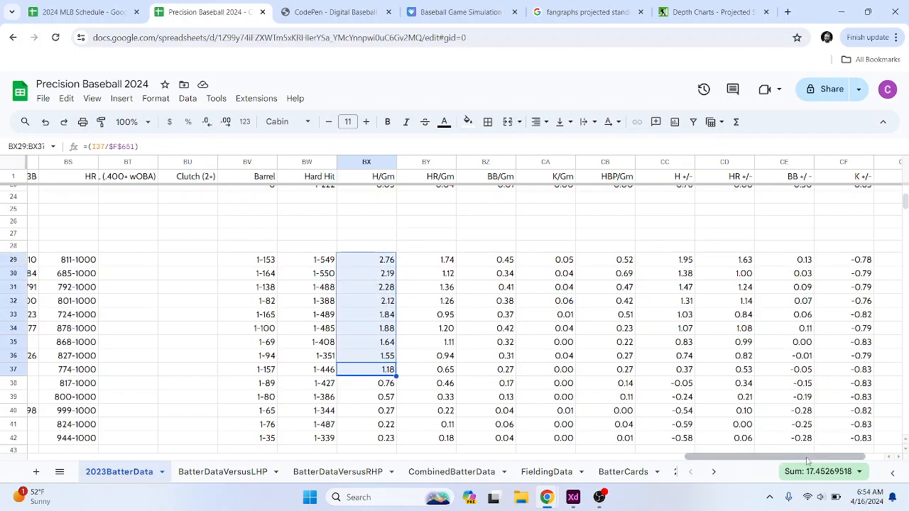
drag(850, 458, 871, 458)
drag(884, 261, 880, 344)
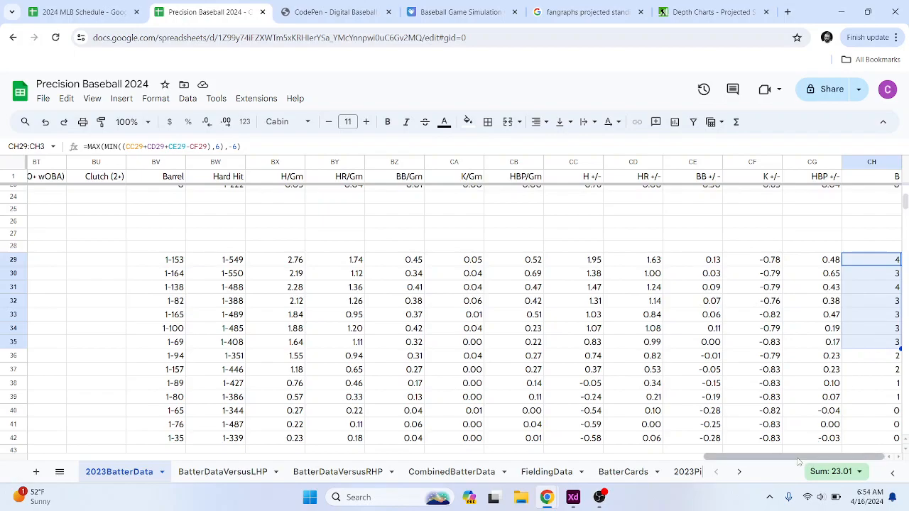
Step: Compare the Arizona Diamondbacks' B ratings in CH2:CH5 and H/Gm values in BX2:BX4 with the Atlanta Braves rows
scroll(375, 325, up, 7)
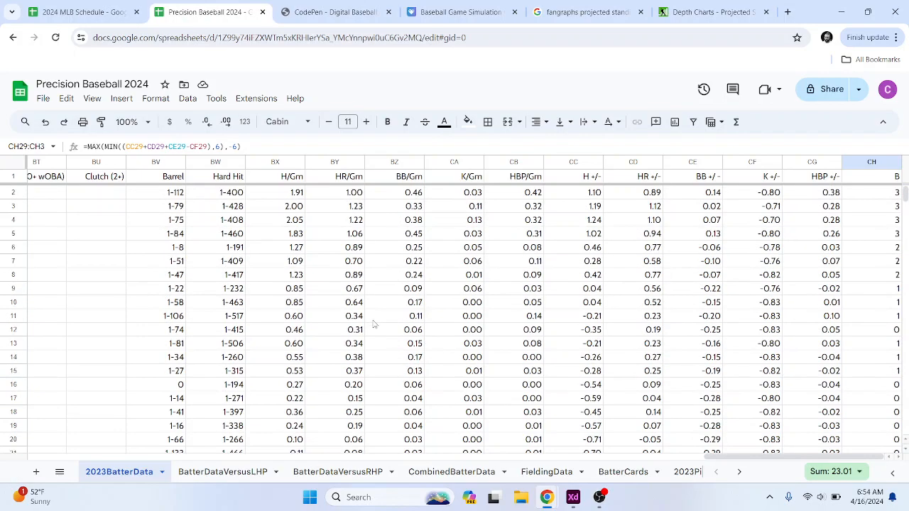
drag(885, 199, 880, 234)
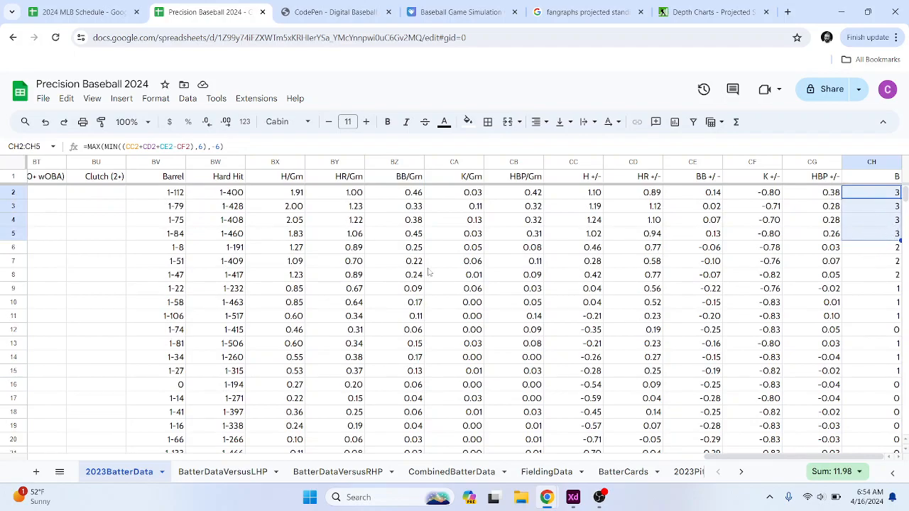
drag(289, 199, 287, 225)
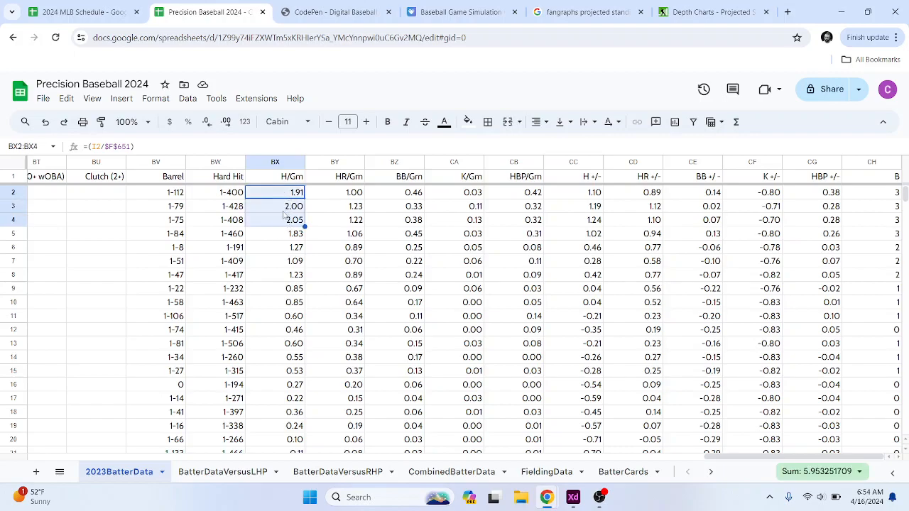
scroll(293, 205, down, 5)
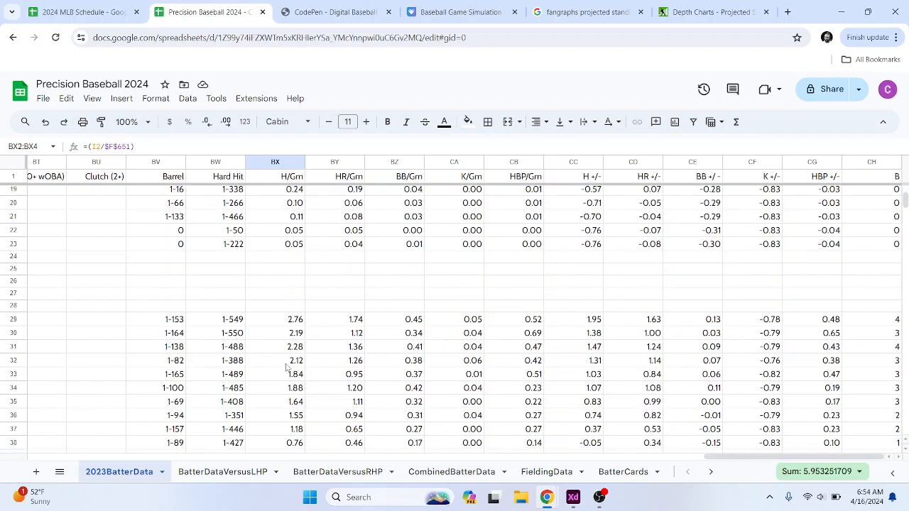
scroll(294, 318, up, 5)
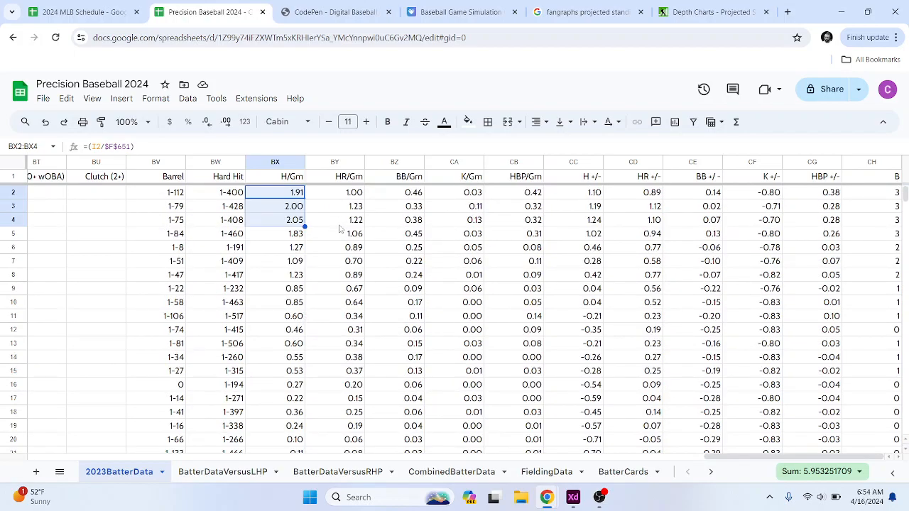
scroll(383, 344, down, 1)
scroll(384, 345, down, 5)
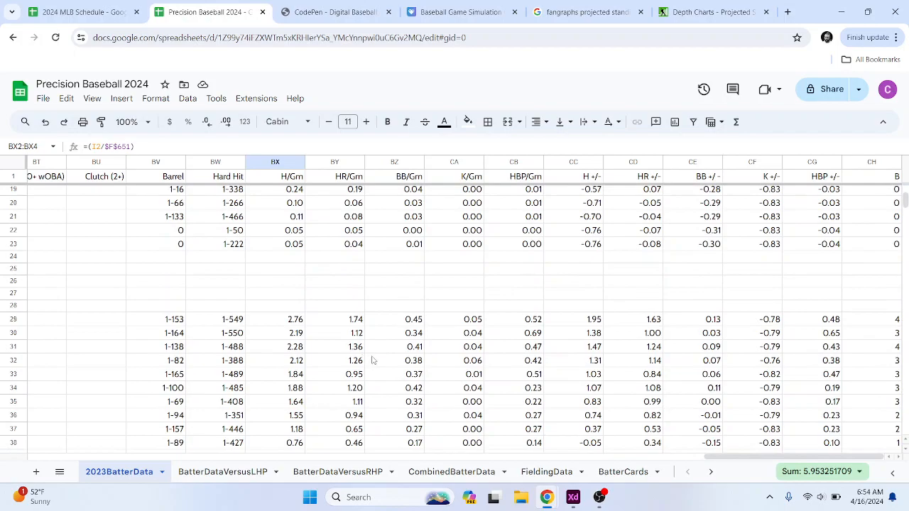
scroll(404, 321, up, 6)
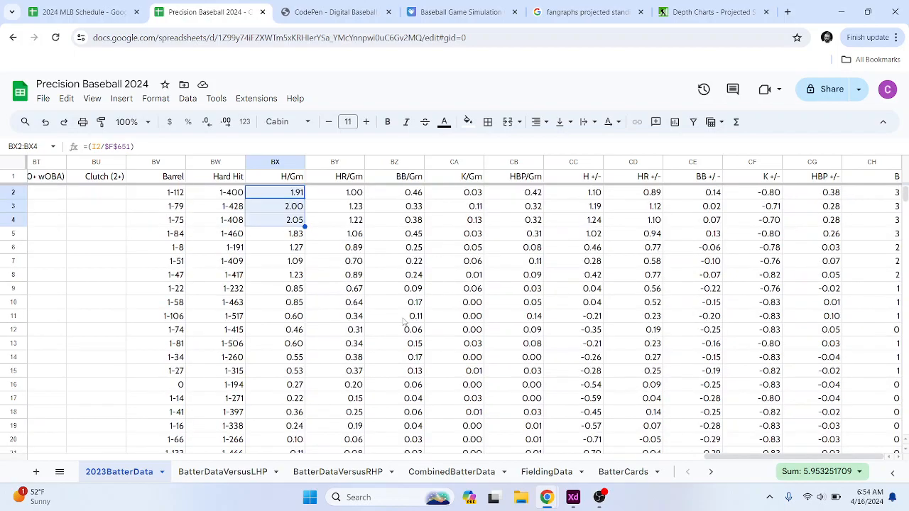
Step: Examine the first batter's per-game rates in BX2:CB2 and the league averages in BX651:CB651
click(295, 195)
drag(290, 195, 524, 193)
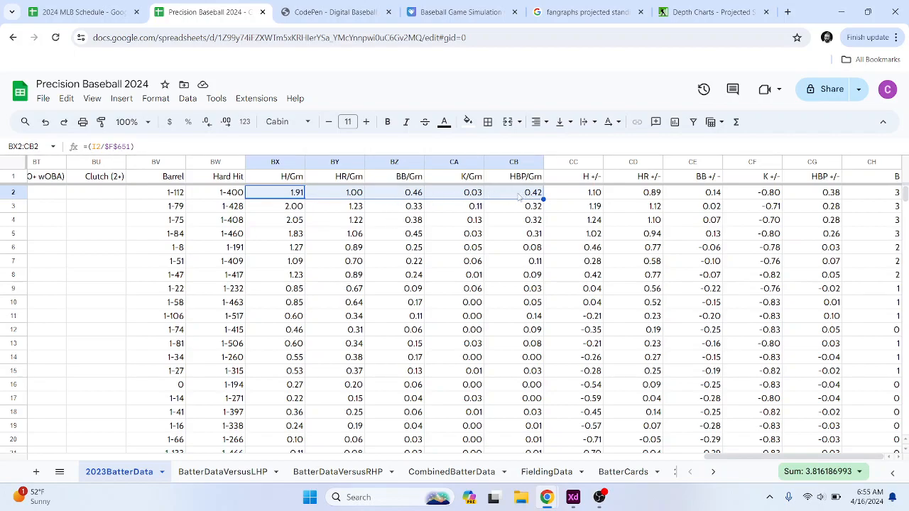
click(594, 198)
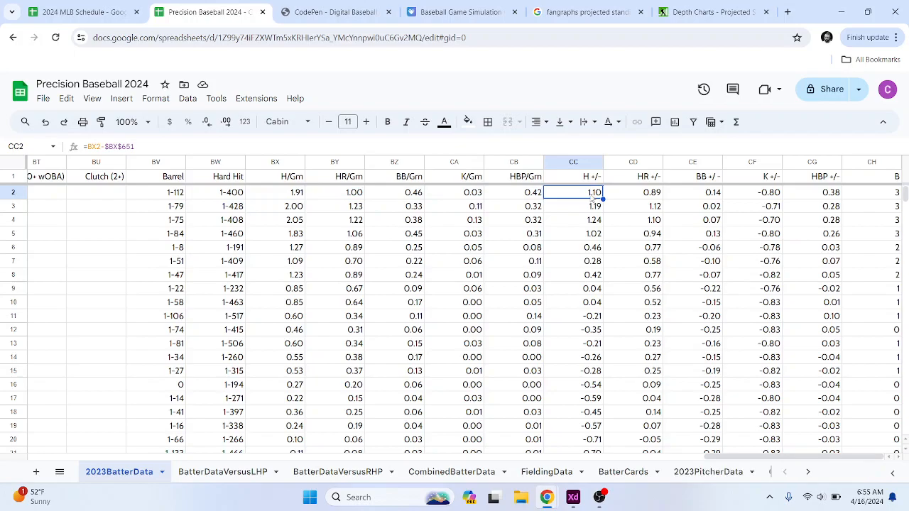
click(516, 194)
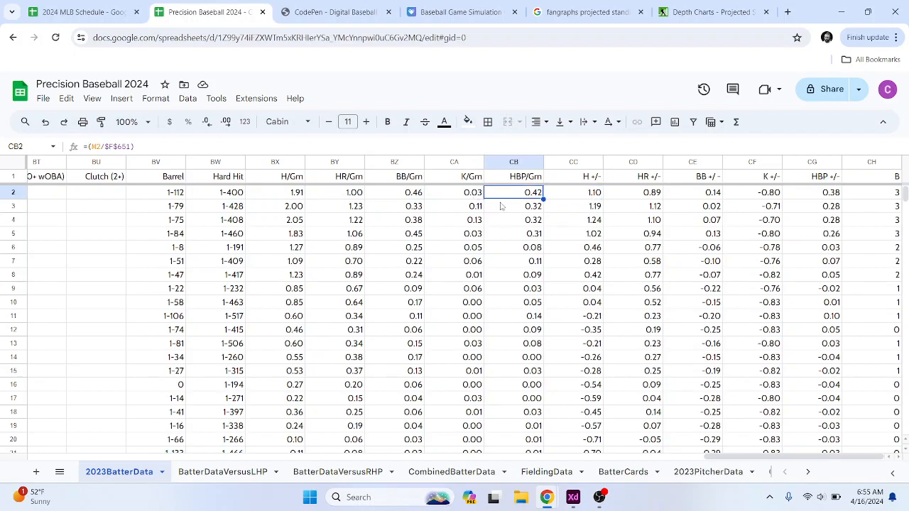
drag(905, 195, 861, 490)
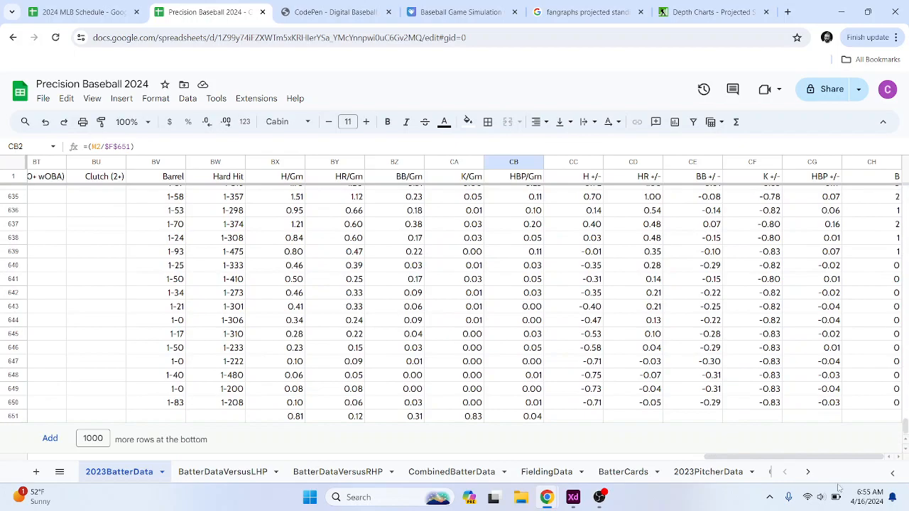
drag(292, 417, 534, 422)
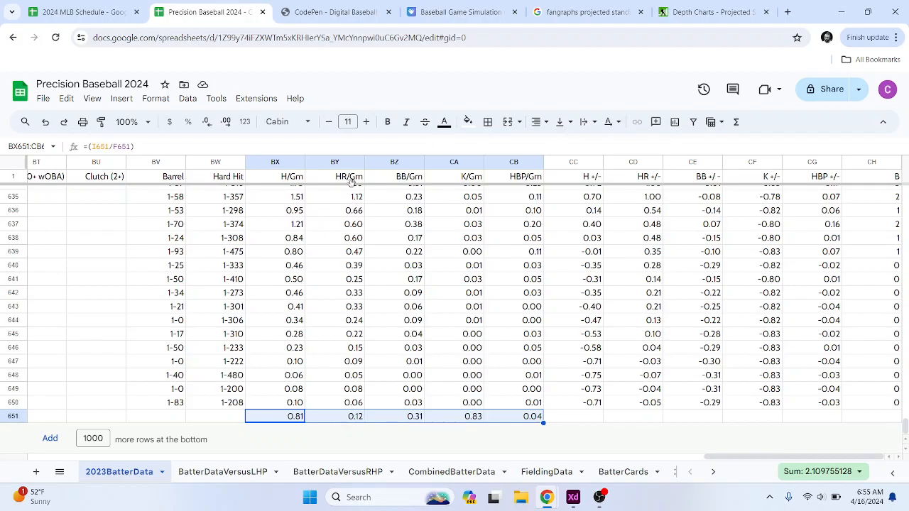
drag(905, 434, 904, 188)
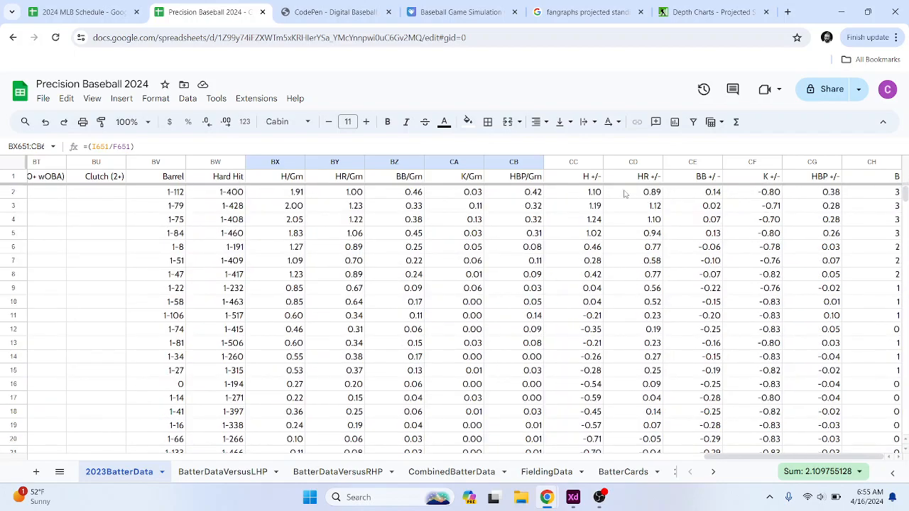
Step: Trace the H +/- formula in CC2 to its sources, H/Gm in BX2 and the league average in BX651
click(594, 195)
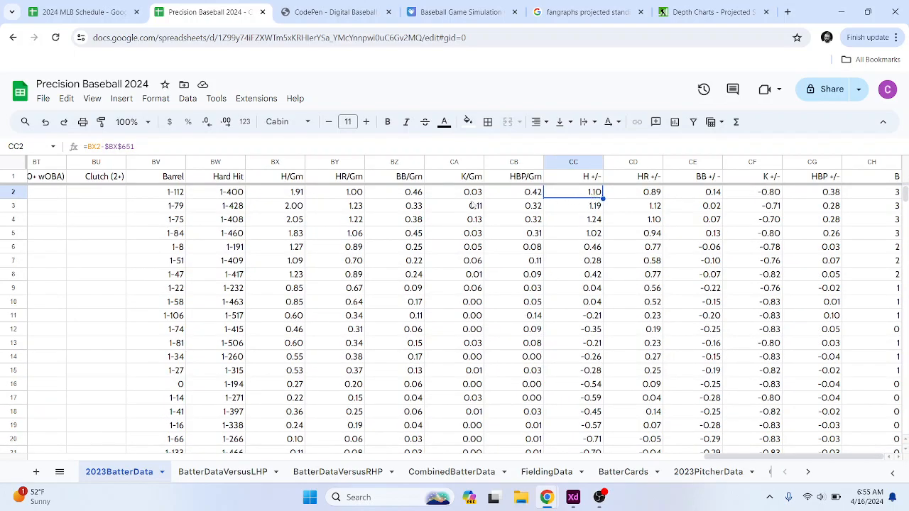
click(296, 194)
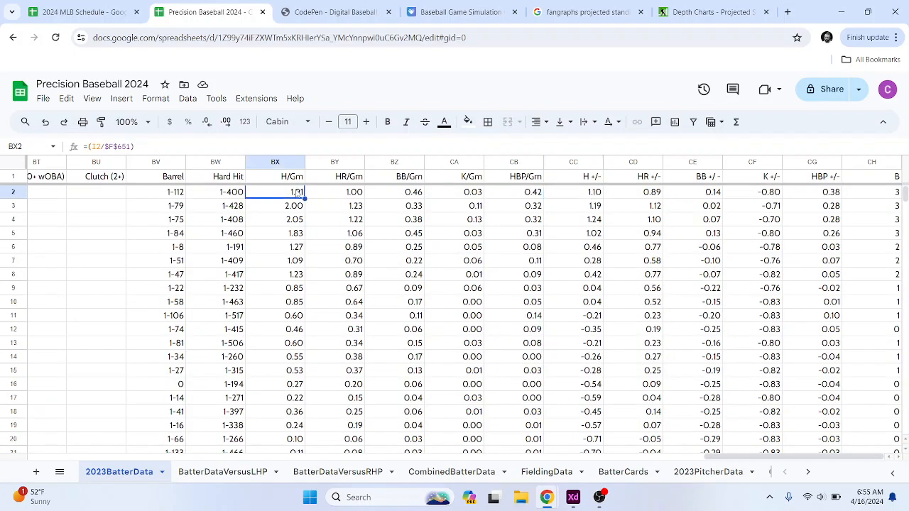
drag(905, 194, 905, 435)
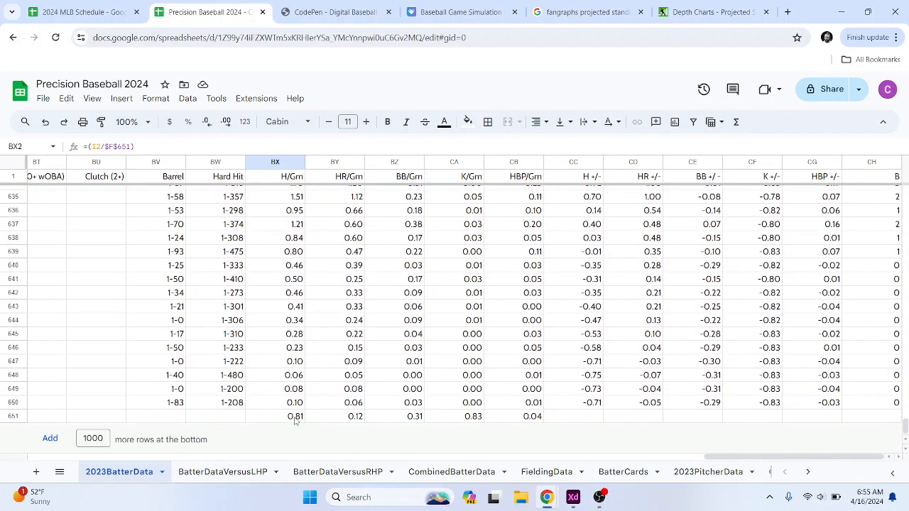
drag(905, 426, 905, 186)
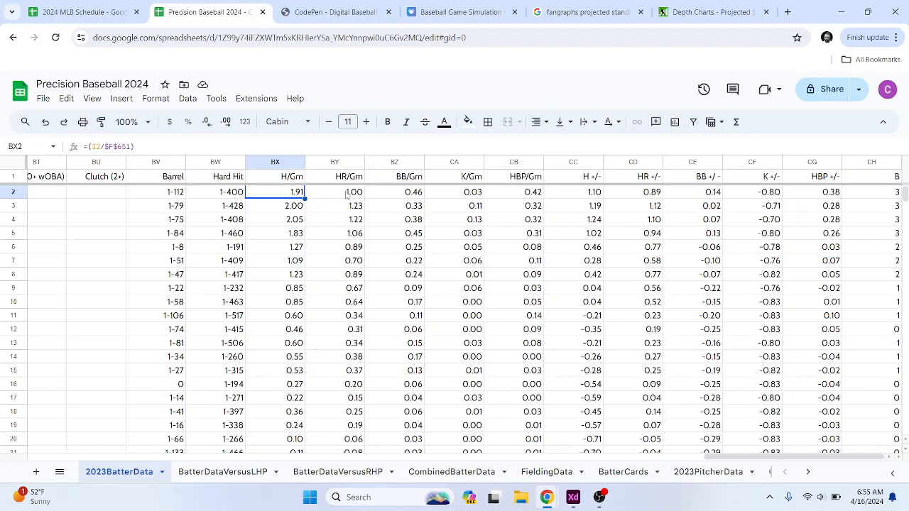
Step: Inspect the first batter's H, HR, BB, K and HBP +/- formulas in CC2 through CG2
click(590, 194)
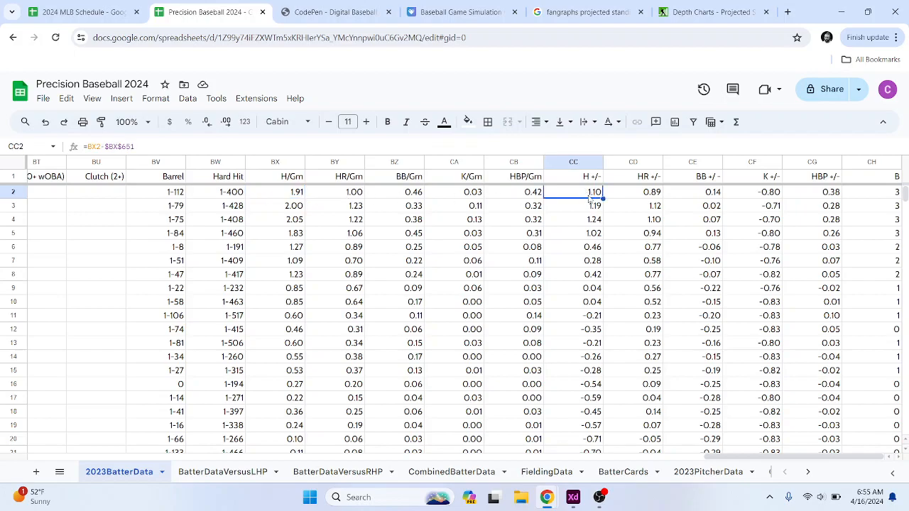
click(659, 196)
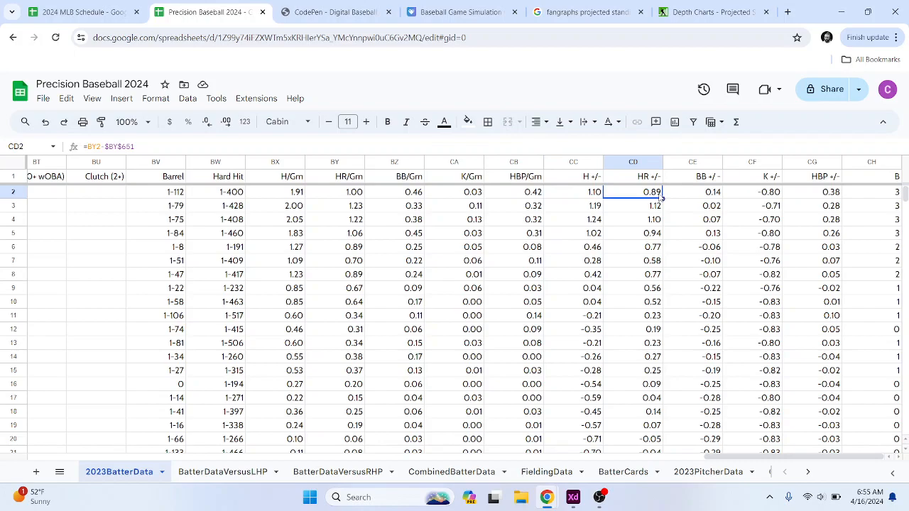
click(714, 194)
click(775, 200)
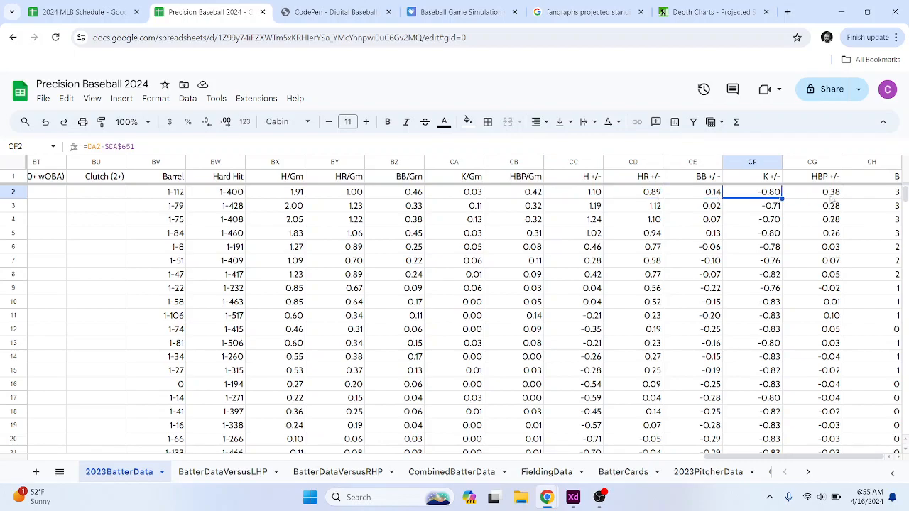
click(835, 200)
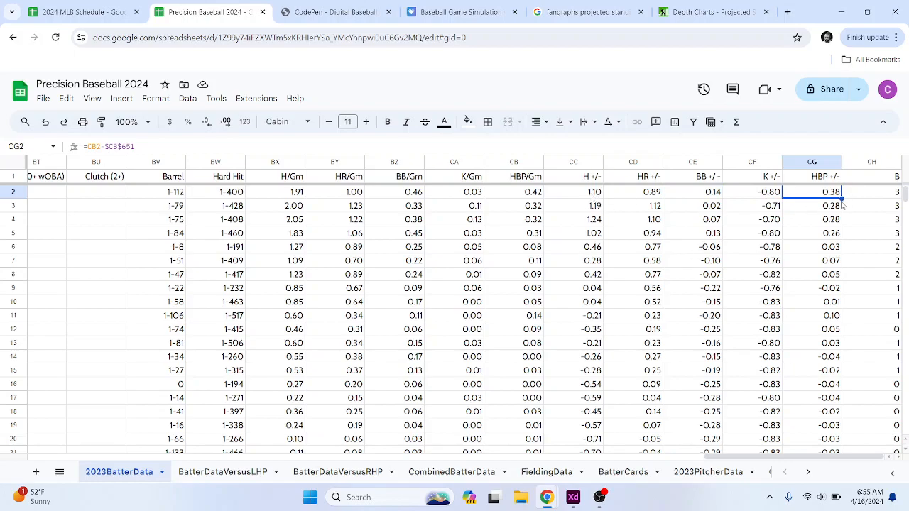
Step: Sum the first batter's H, HR and BB +/- values in CC2:CE2 and check HBP +/- in CG2
click(590, 196)
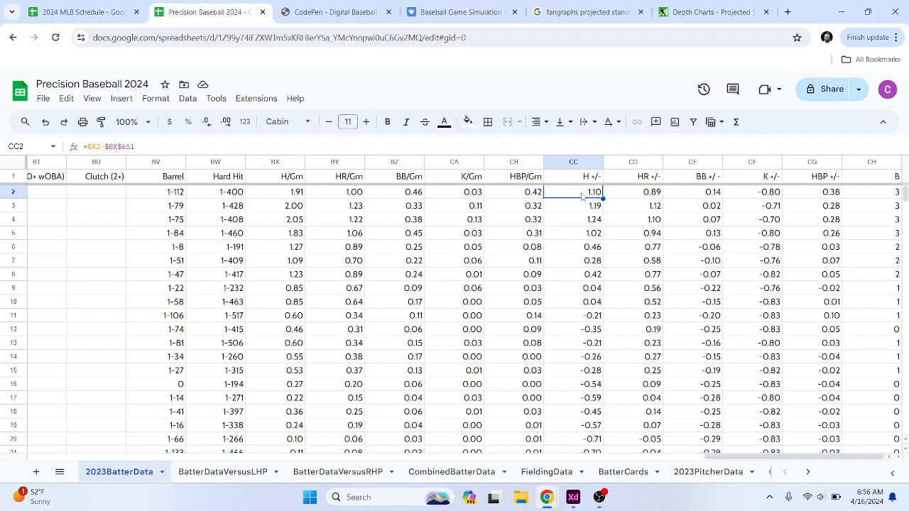
click(642, 194)
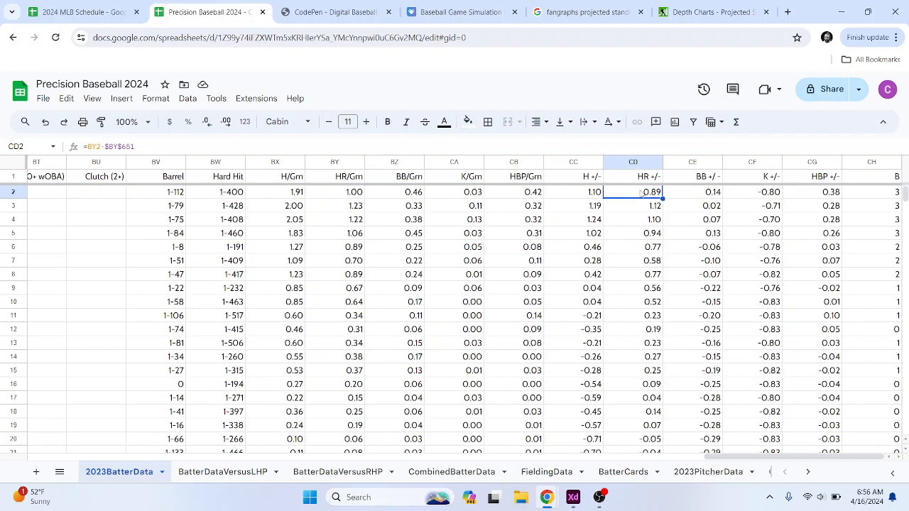
drag(592, 197, 650, 197)
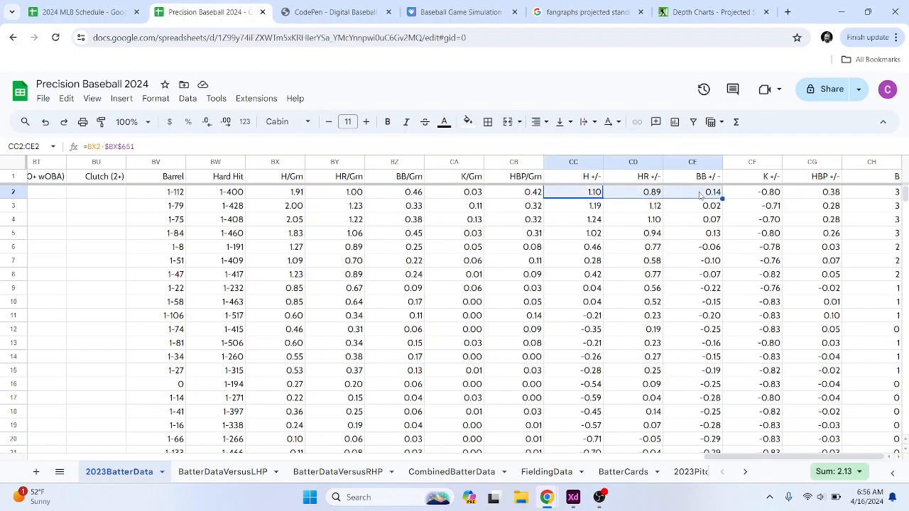
click(822, 193)
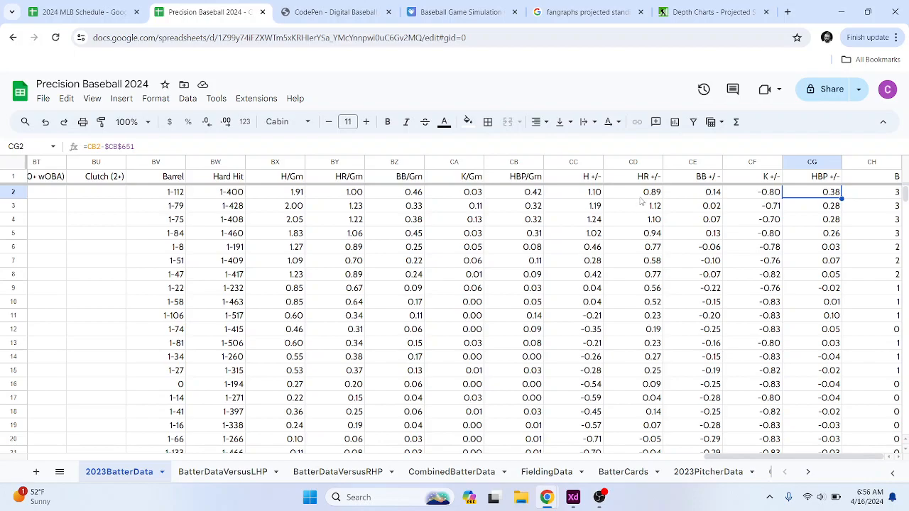
Step: Check the K +/- formula in CF2 and scan the K +/- column down through about row 155
click(761, 197)
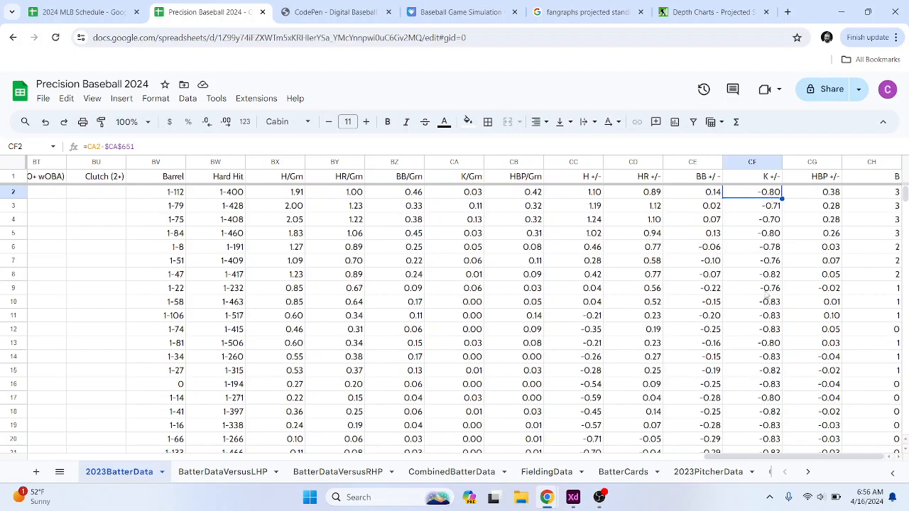
scroll(772, 394, down, 3)
scroll(754, 346, down, 6)
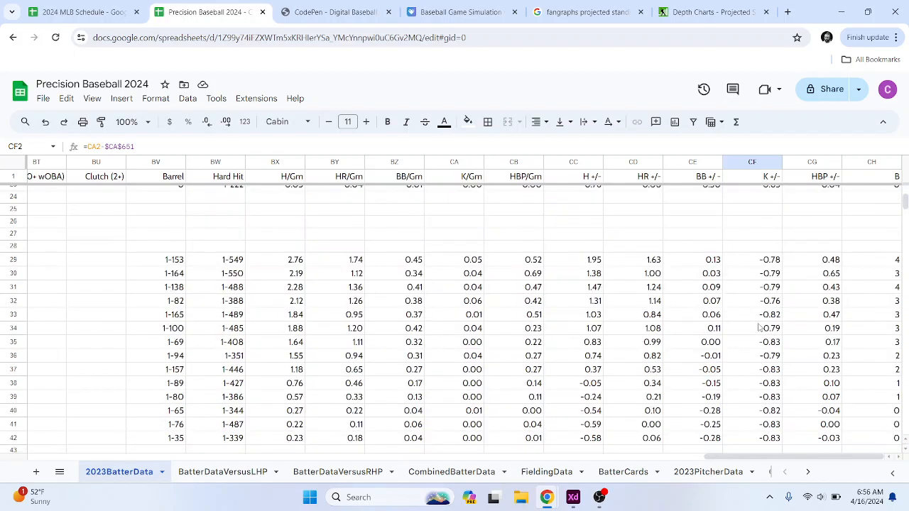
scroll(760, 328, down, 9)
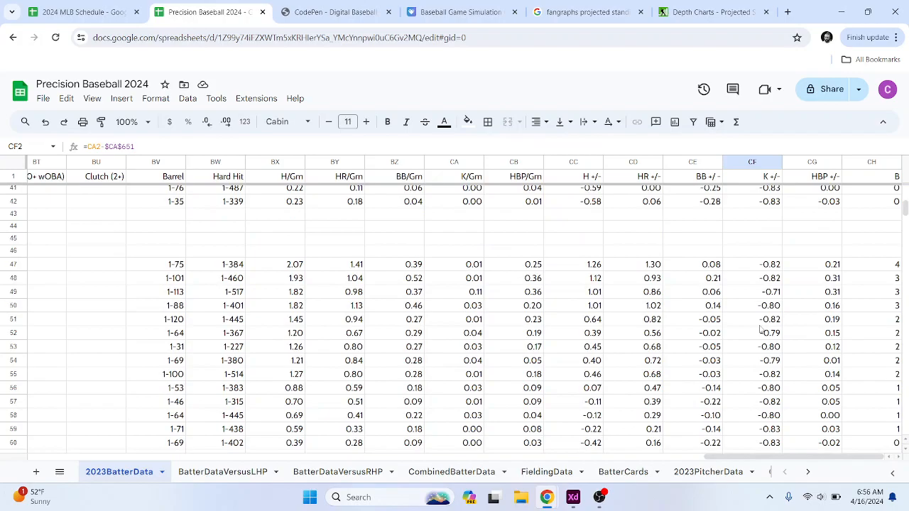
scroll(760, 330, down, 19)
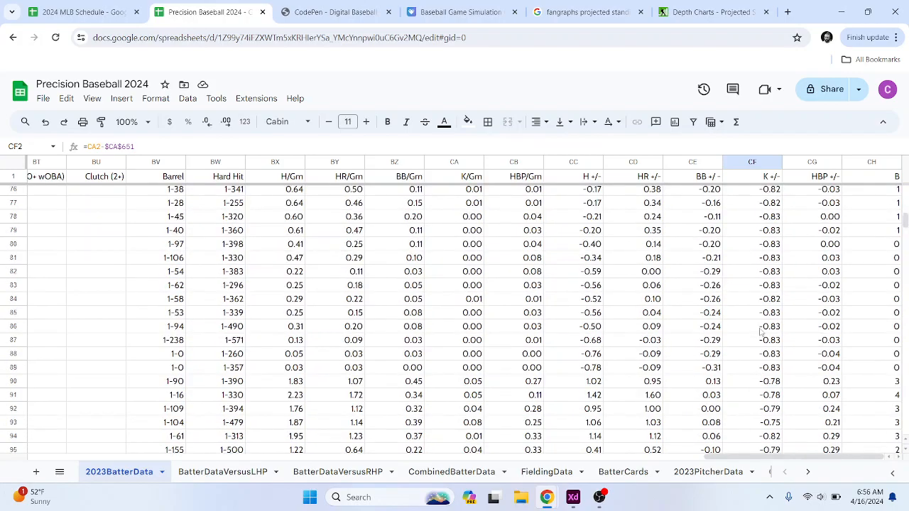
scroll(758, 333, down, 19)
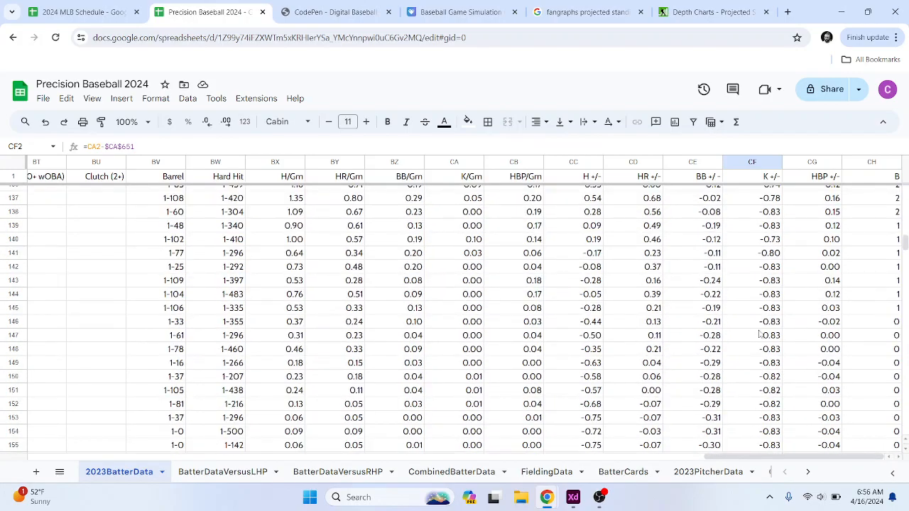
Step: Scan the K +/- column down to about row 267 and compare the first batter's K/Gm and K +/- formulas in CA2 and CF2
scroll(758, 337, down, 13)
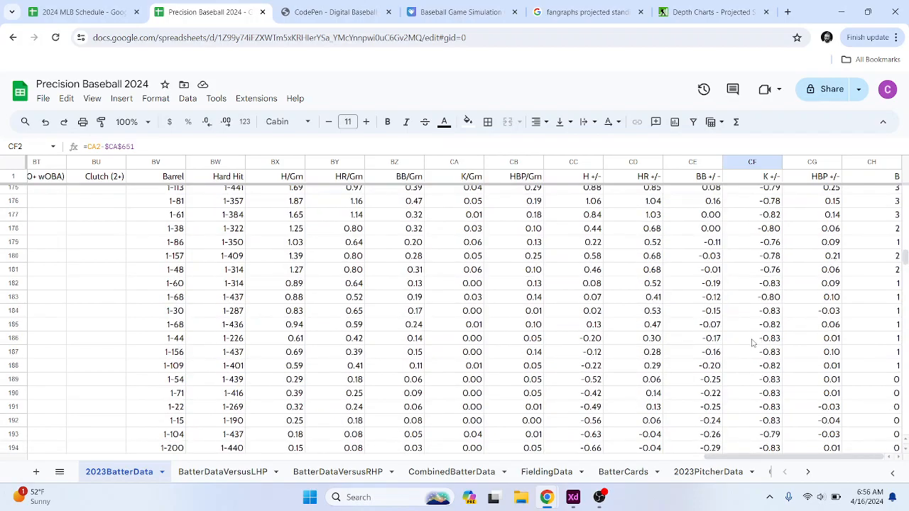
scroll(753, 344, down, 14)
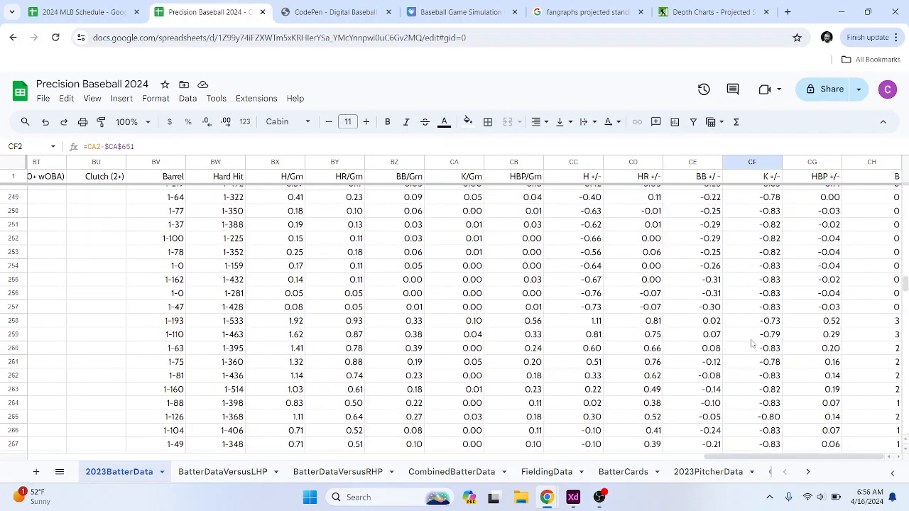
scroll(752, 341, up, 13)
scroll(753, 341, up, 20)
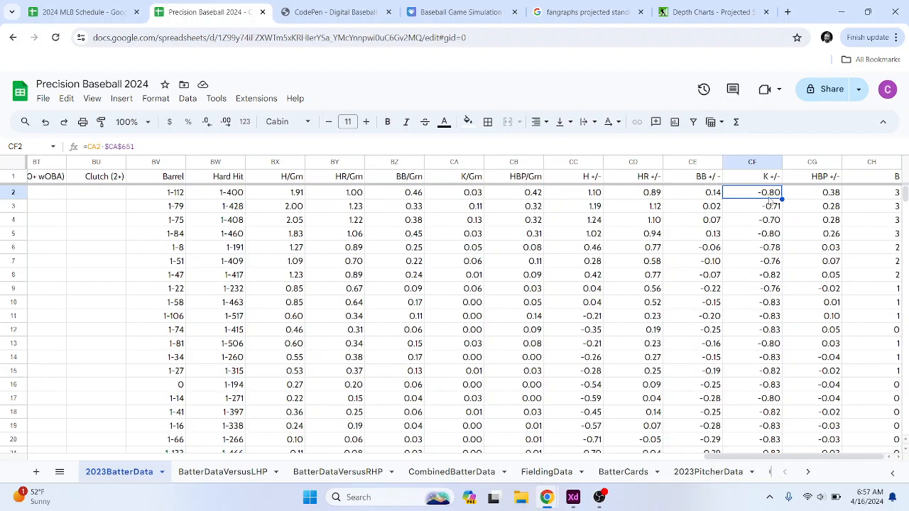
click(470, 194)
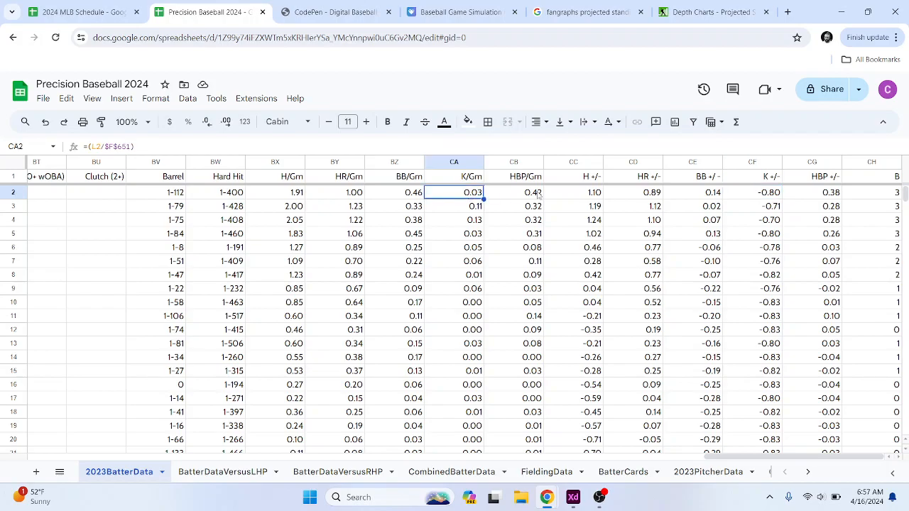
click(764, 194)
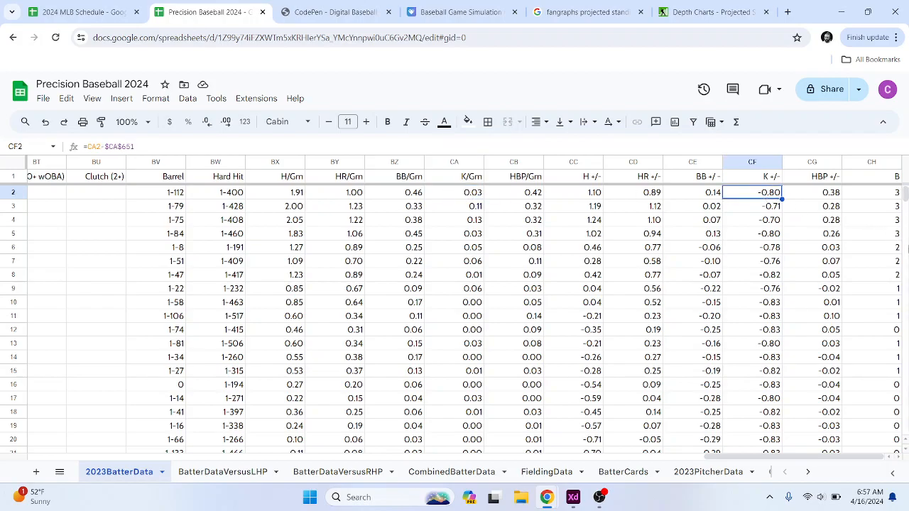
Step: Check the row 651 league averages and the K +/- formula in CF650, showing four decimals temporarily before restoring two
drag(905, 195, 905, 428)
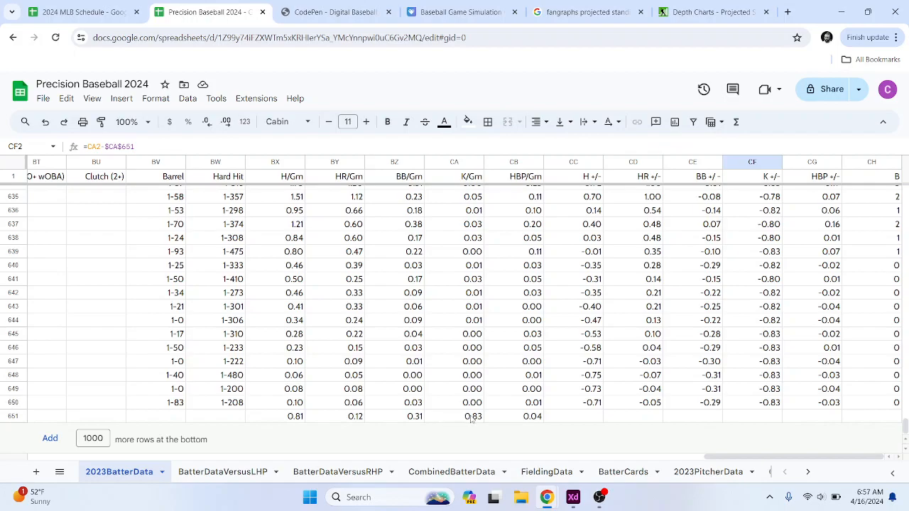
click(766, 406)
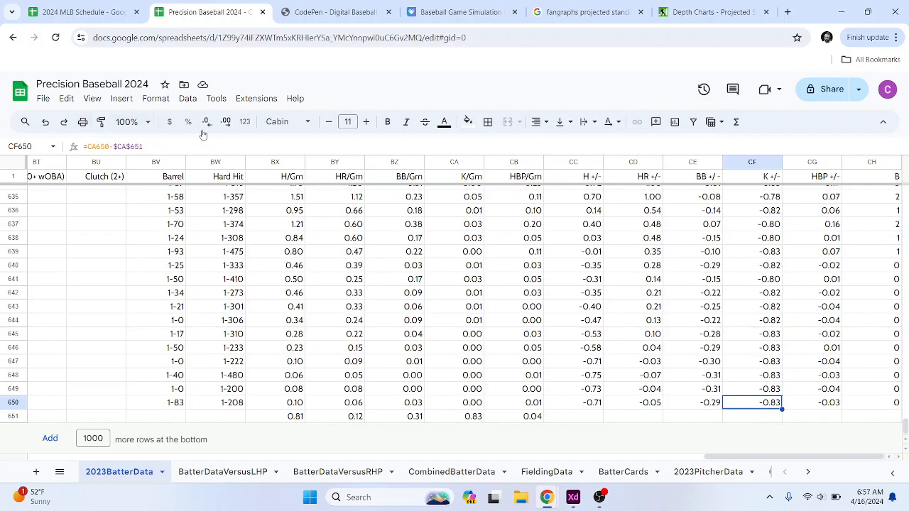
click(225, 122)
click(226, 122)
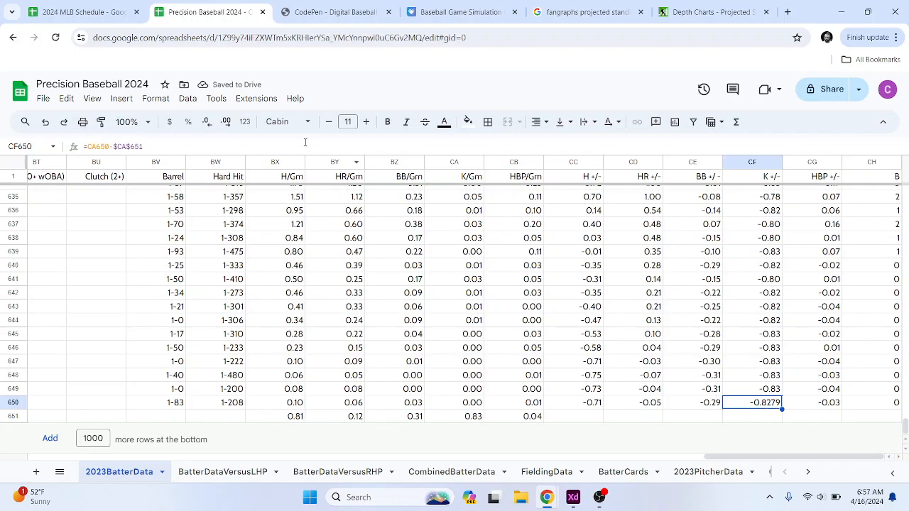
click(206, 122)
click(207, 122)
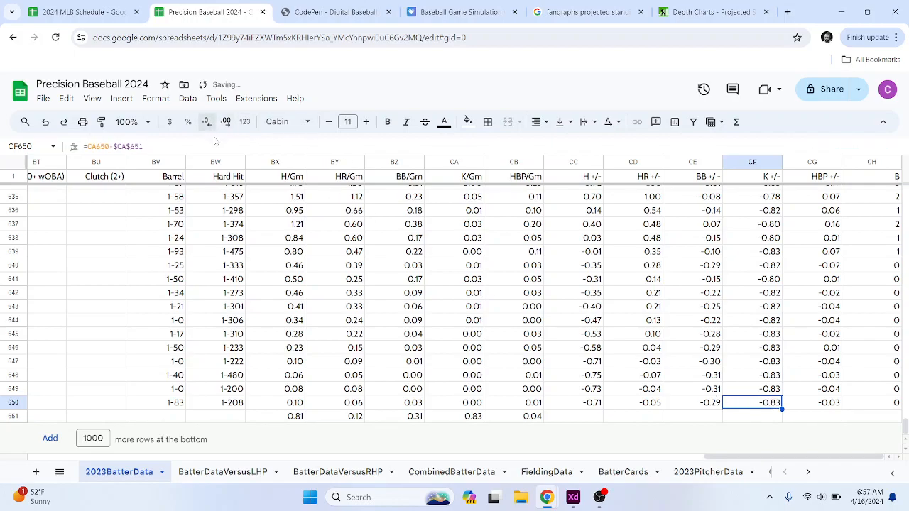
Step: Sum the first batter's +/- values in CD2:CG2 and across all five stats in CC2:CG2
drag(903, 425, 905, 190)
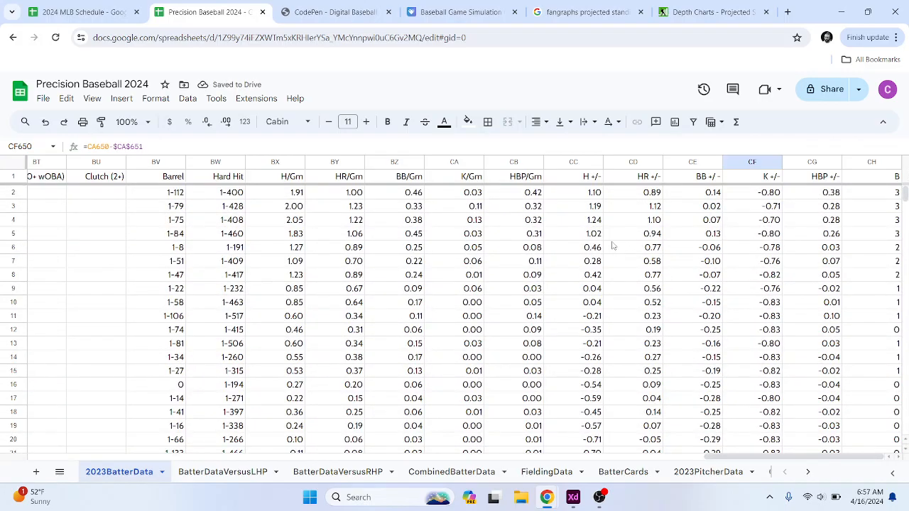
drag(642, 193, 813, 198)
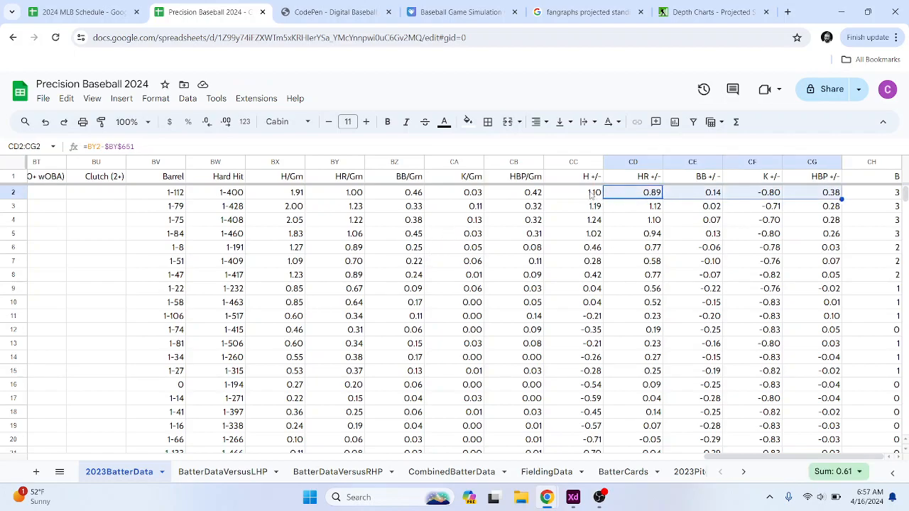
drag(592, 198, 815, 198)
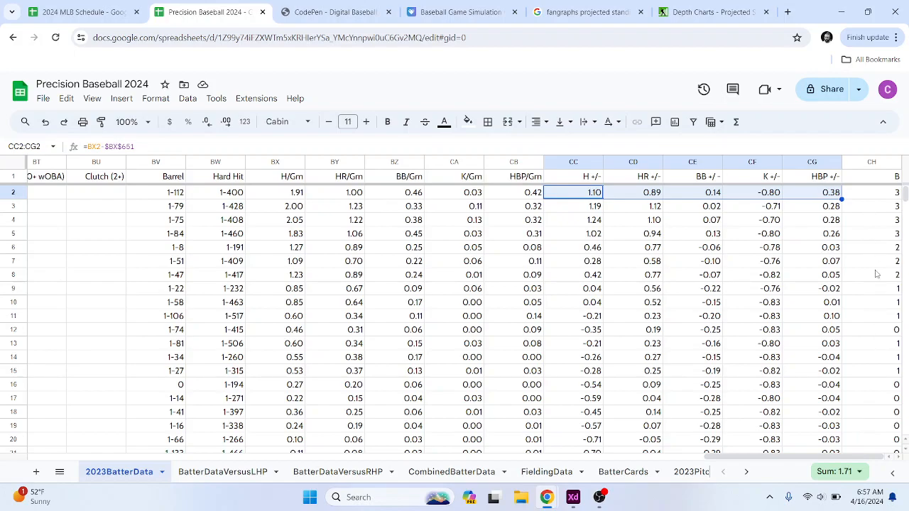
drag(588, 190, 828, 200)
Step: Inspect the B rating formula in CH2 against K +/- in CF2 and HBP +/- in CG2, and sum the ratings in CH2:CH9
click(882, 196)
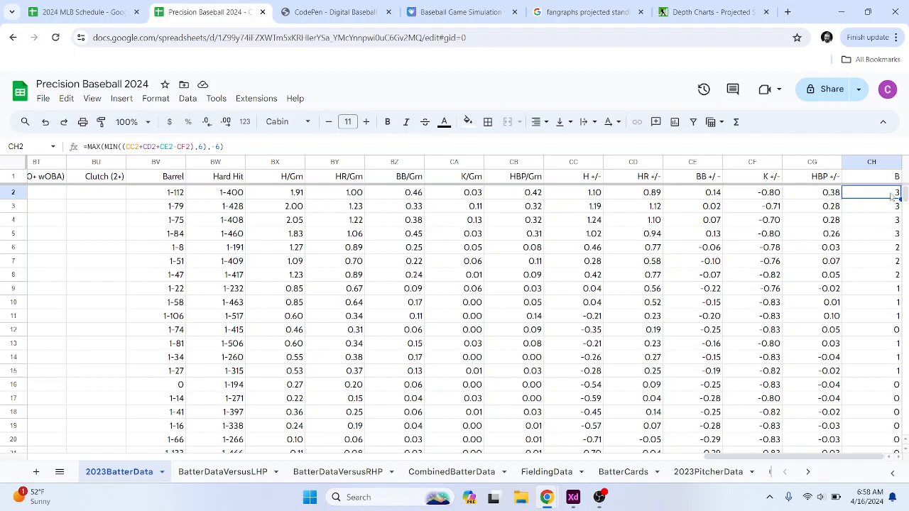
click(768, 193)
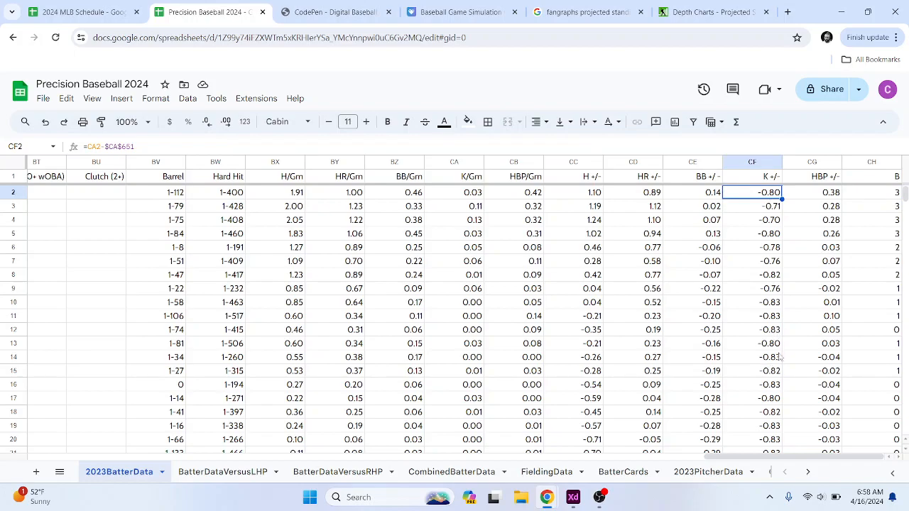
drag(886, 199, 877, 347)
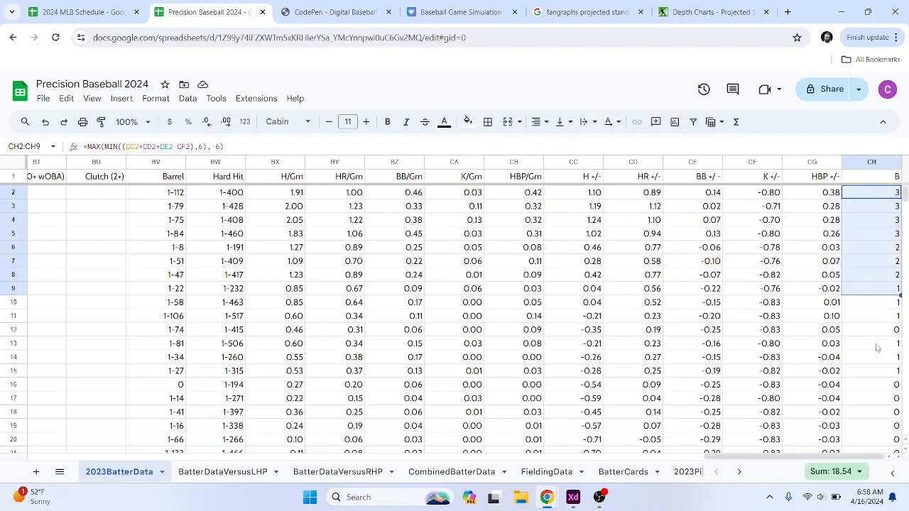
click(877, 346)
click(810, 198)
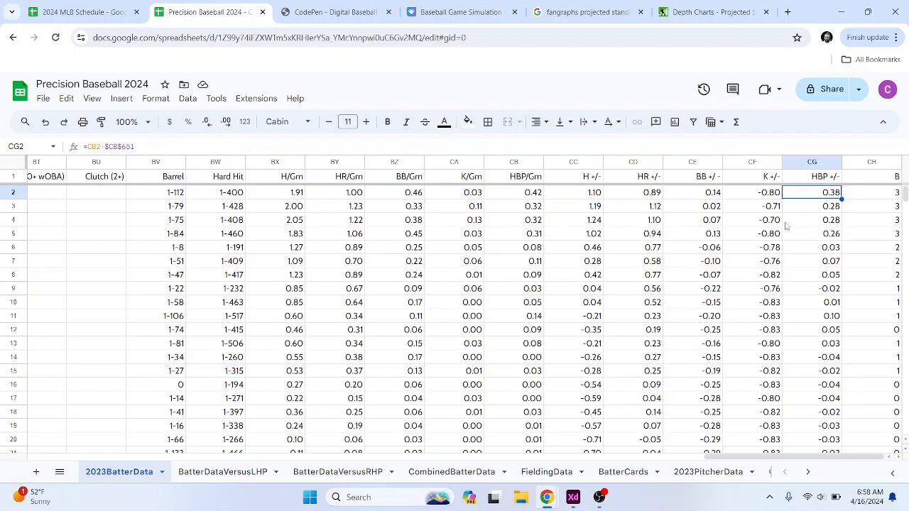
click(761, 200)
Step: Try adding the HBP +/- value (+CG2) to the first batter's B rating formula in CH2, and undo the change
click(895, 194)
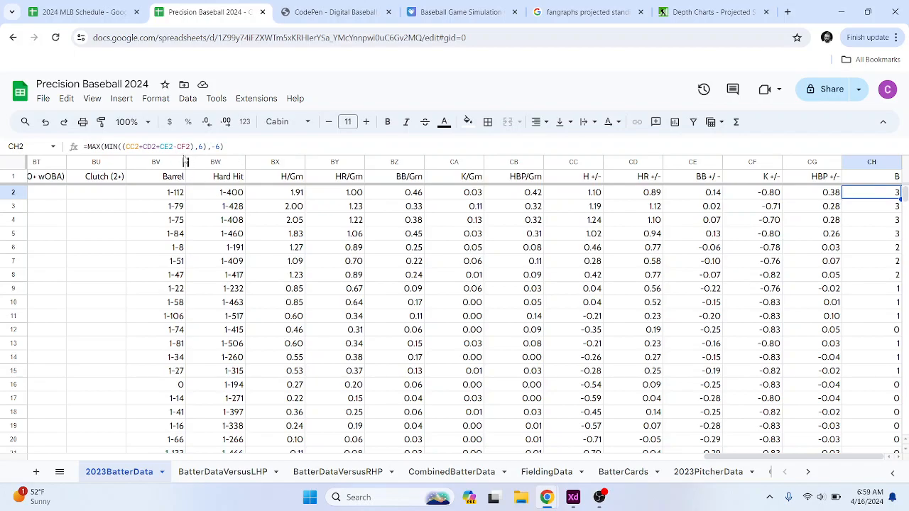
key(F2)
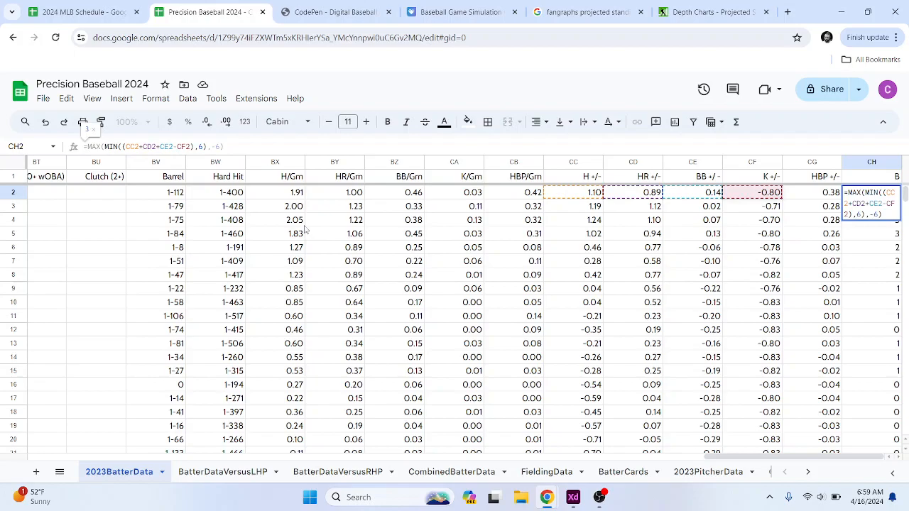
text(+)
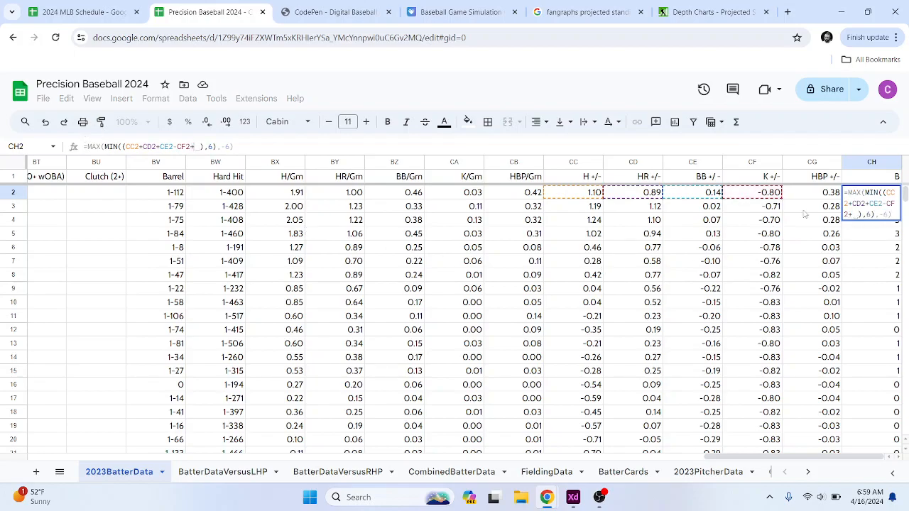
click(813, 199)
key(Return)
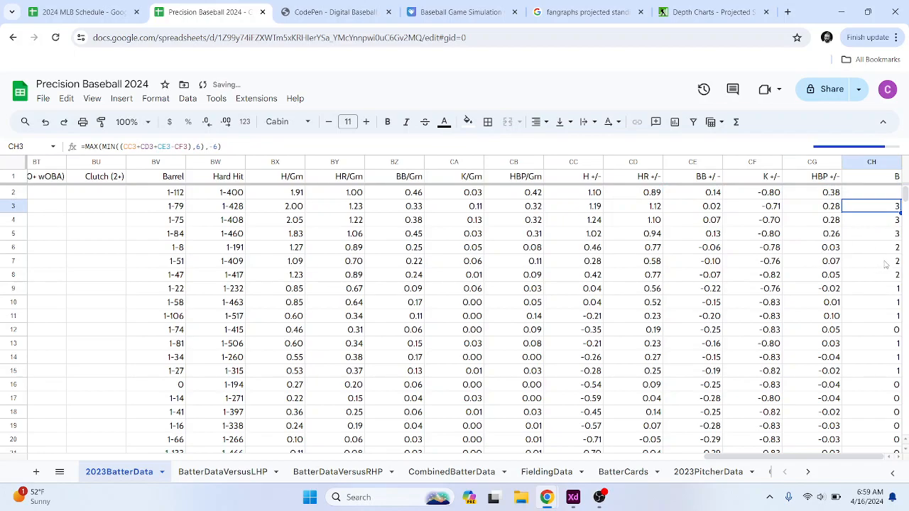
click(887, 197)
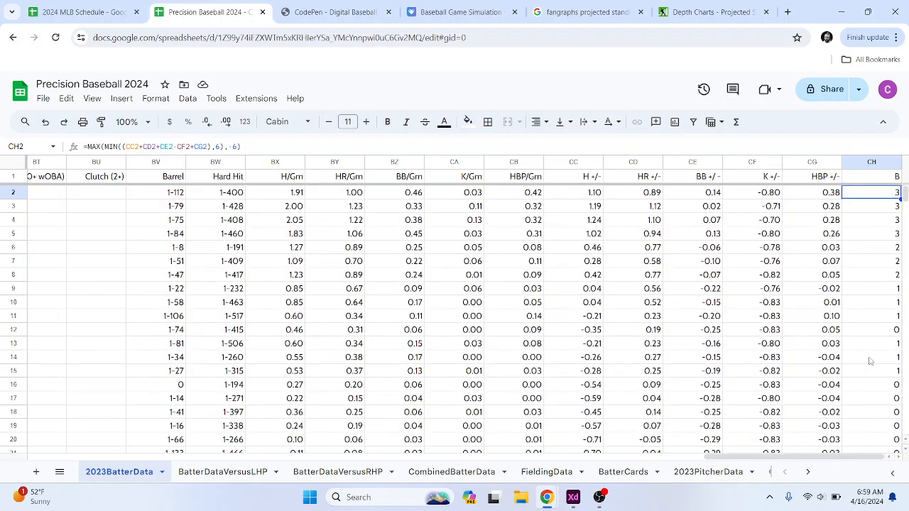
key(ctrl+z)
Step: Check the B formula in CH5 and review the first team's B ratings by summing CH2:CH18, CH14:CH23 and CH2:CH9
click(867, 234)
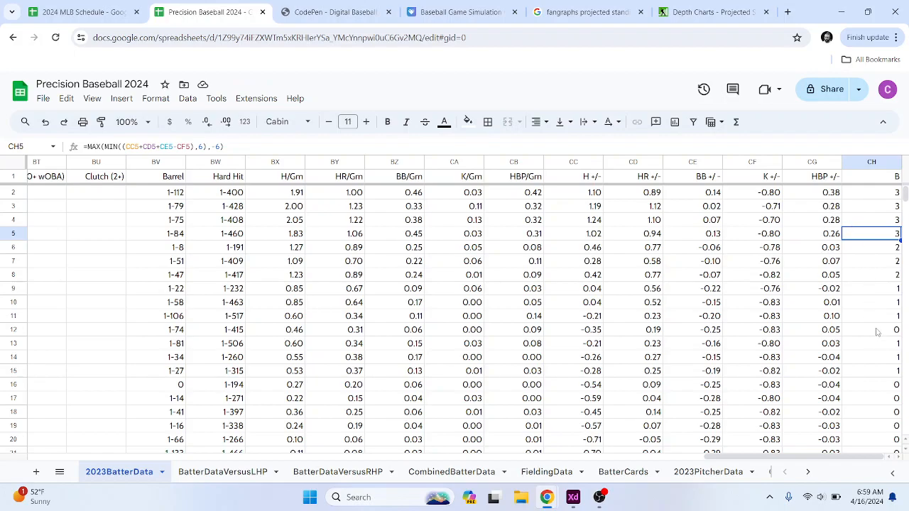
drag(881, 196, 896, 416)
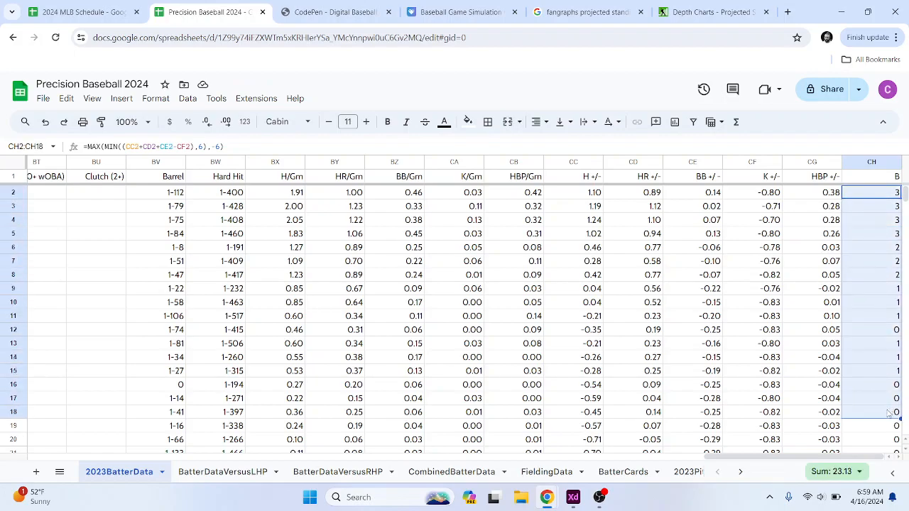
scroll(896, 416, down, 3)
click(887, 365)
drag(888, 364, 884, 242)
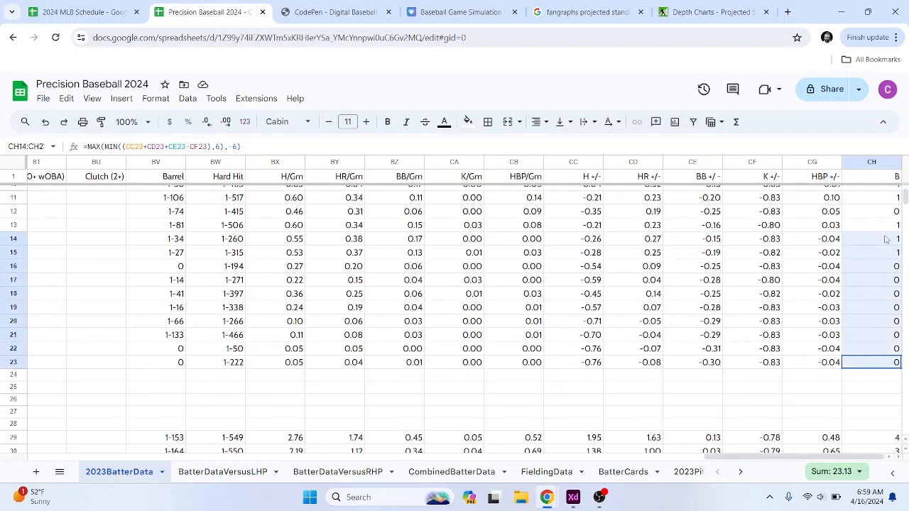
scroll(883, 271, up, 3)
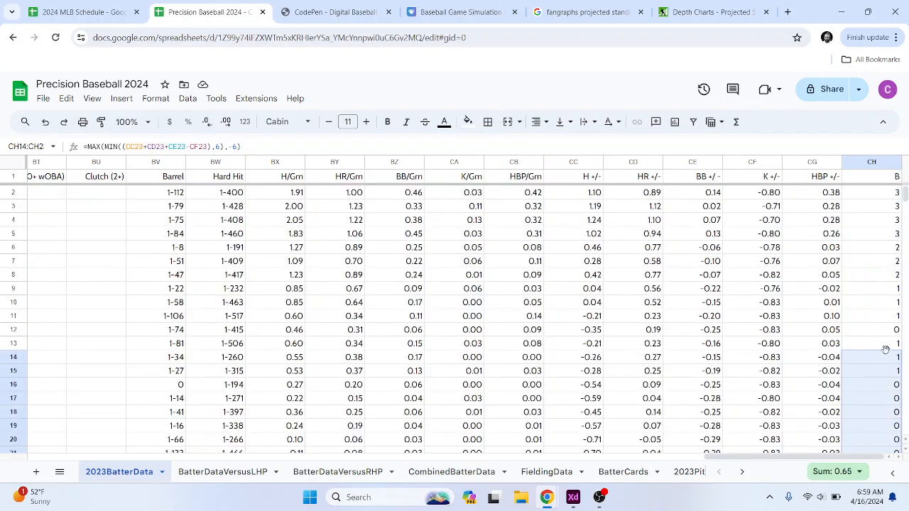
drag(880, 288, 877, 195)
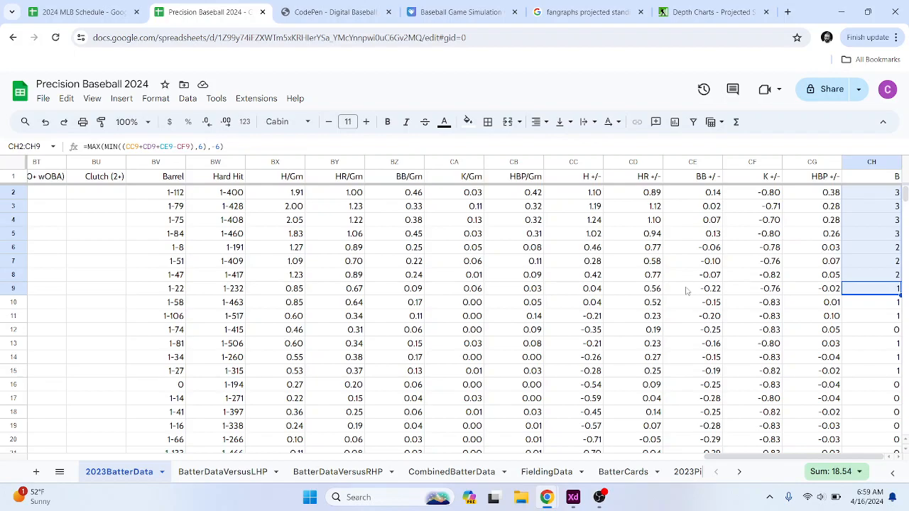
Step: Review the first batter's +/- values in CC2:CG2, the top H +/- values and K +/- in CF2:CF8, and check CF6's formula
drag(593, 193, 807, 195)
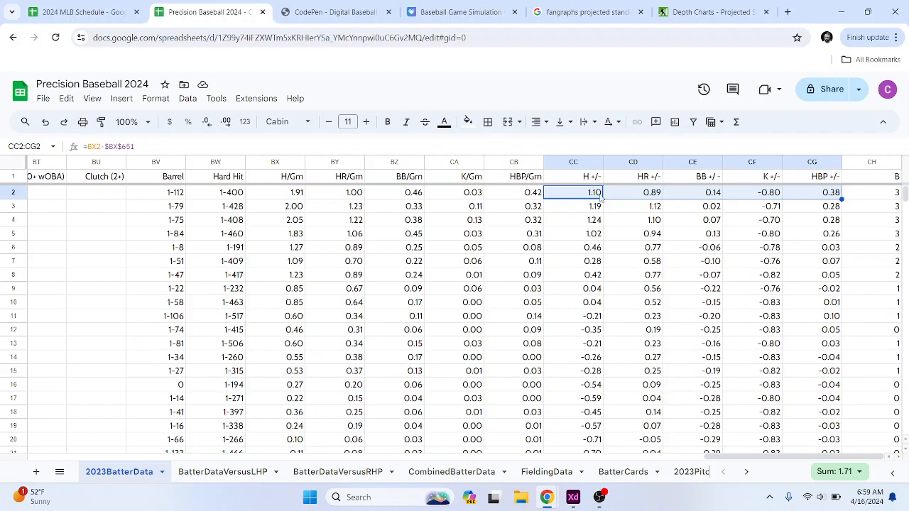
drag(595, 193, 594, 274)
drag(767, 192, 768, 286)
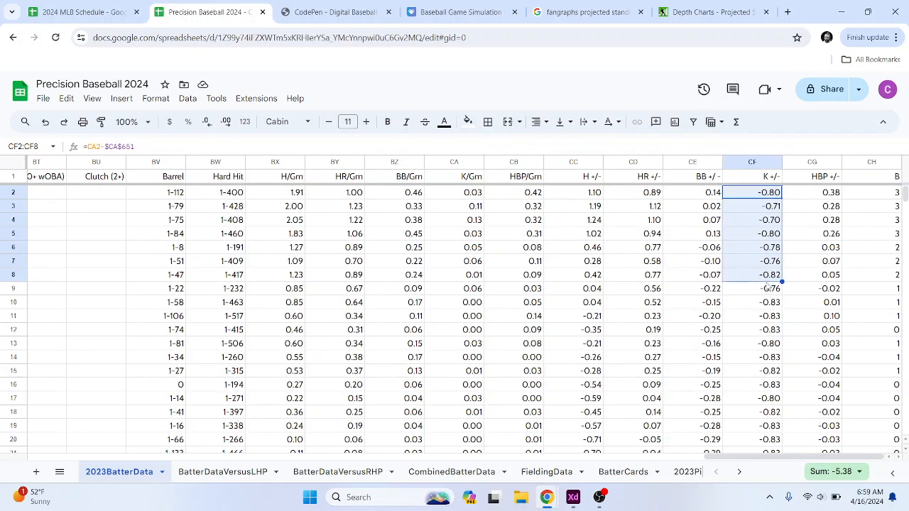
click(767, 250)
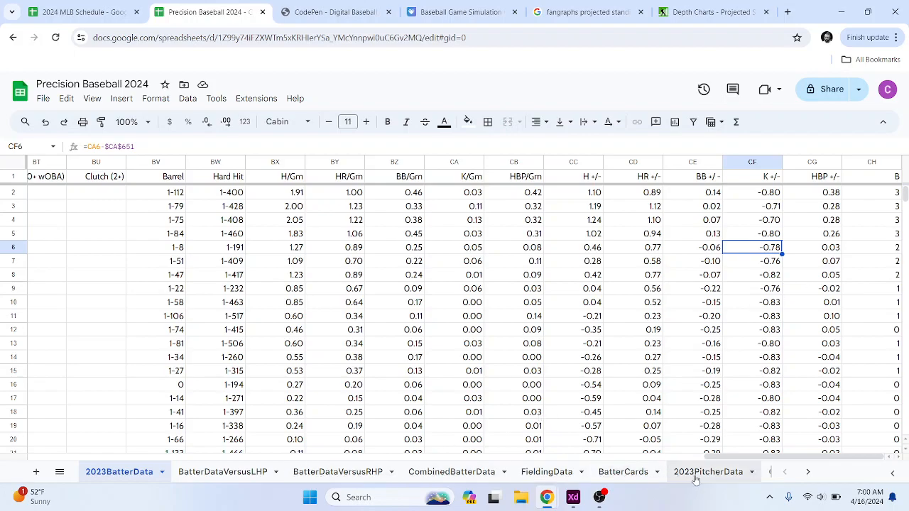
Step: Open the 2023PitcherData sheet and look through its per-nine-inning, range and per-batter-faced columns
scroll(713, 481, right, 3)
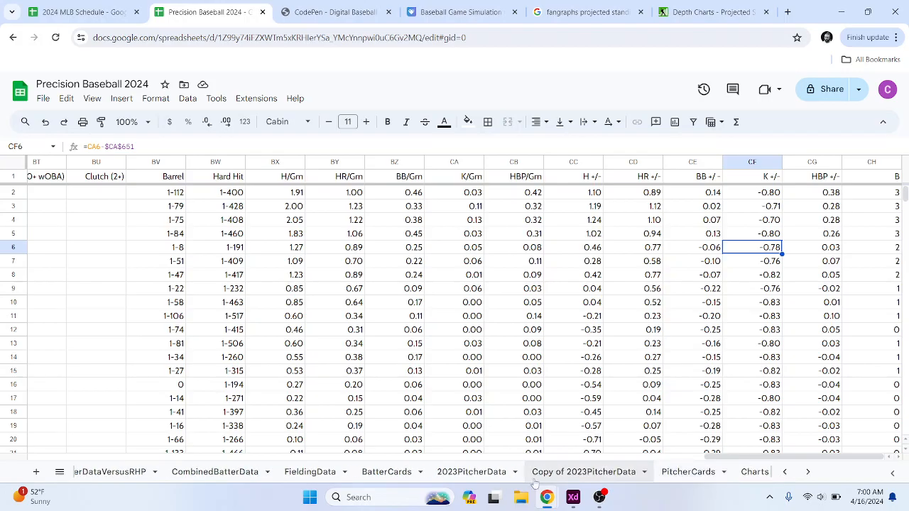
click(485, 474)
drag(297, 458, 870, 471)
scroll(242, 212, left, 10)
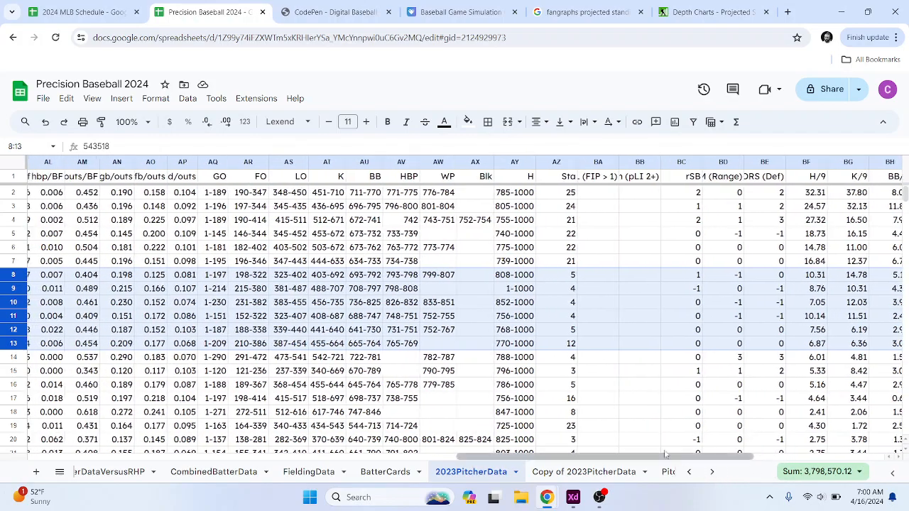
drag(671, 461, 502, 458)
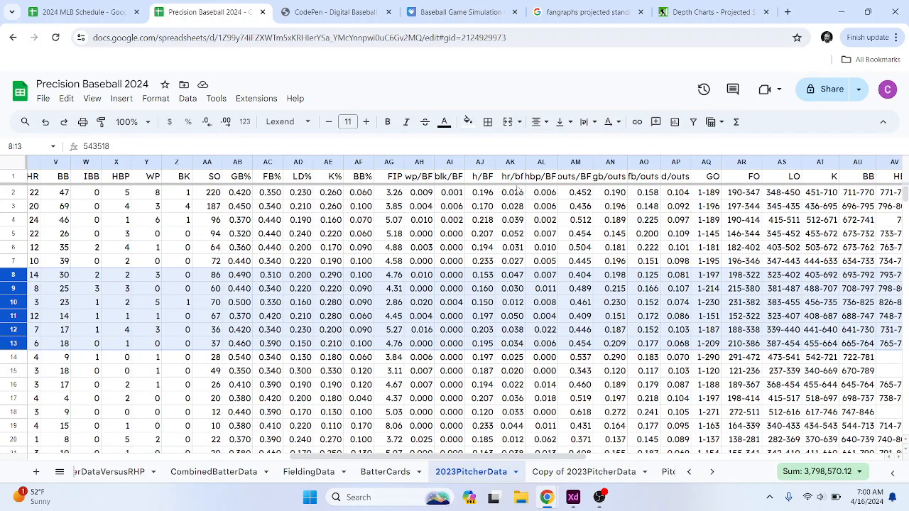
Step: Look at the PitcherCards sheet, return to 2023PitcherData and check the first pitcher's rates in AJ2:AN2
click(669, 472)
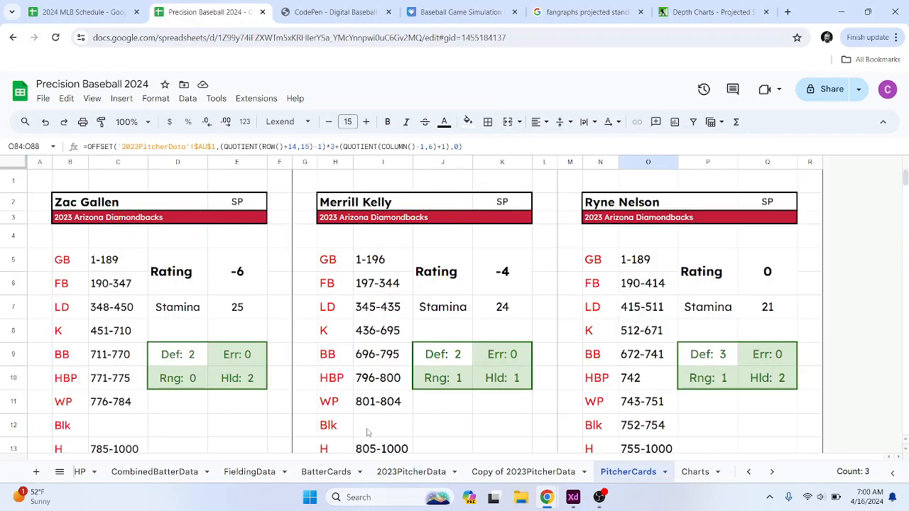
click(414, 471)
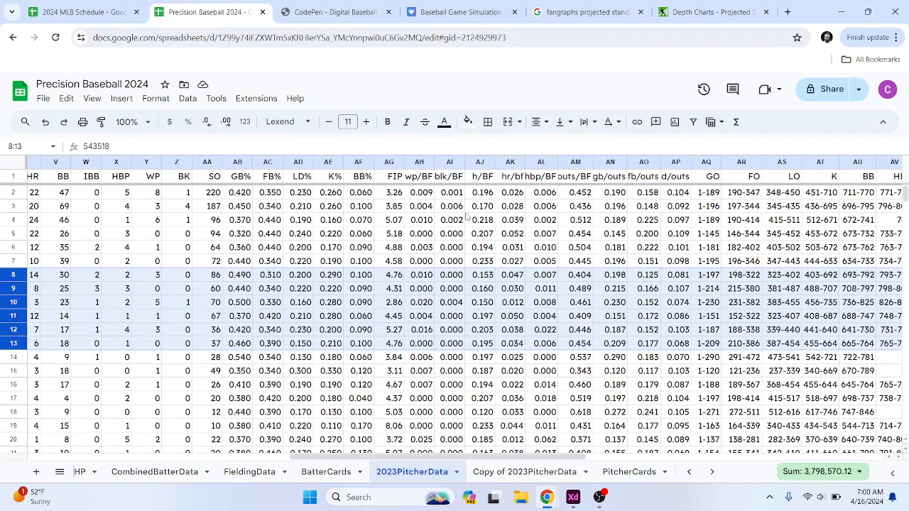
drag(474, 198, 615, 193)
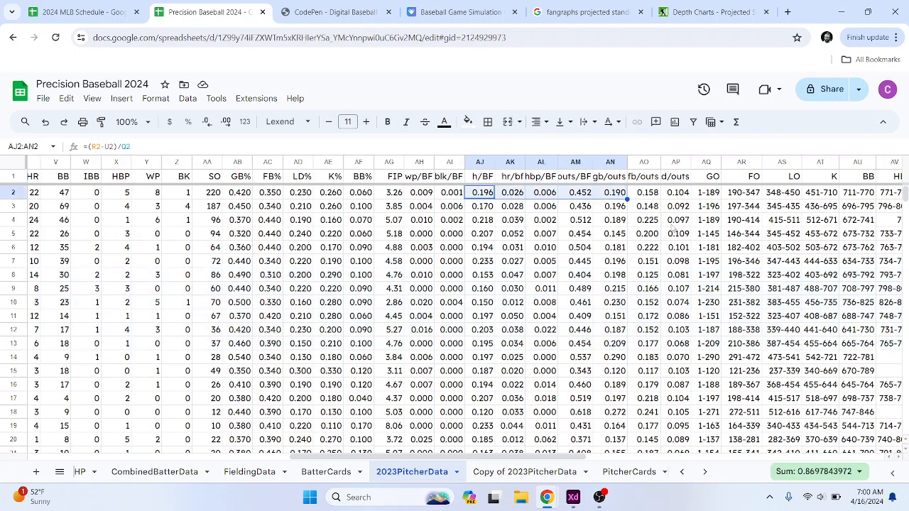
Step: Check the gb/outs and outs/BF formulas in AN2 and AM2, and review the first pitcher's out rates in AM2:AP2
click(615, 190)
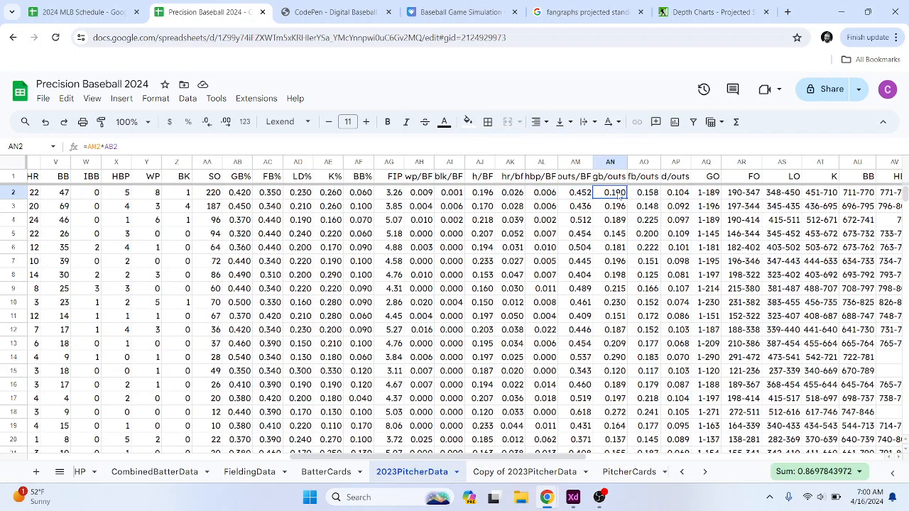
click(581, 193)
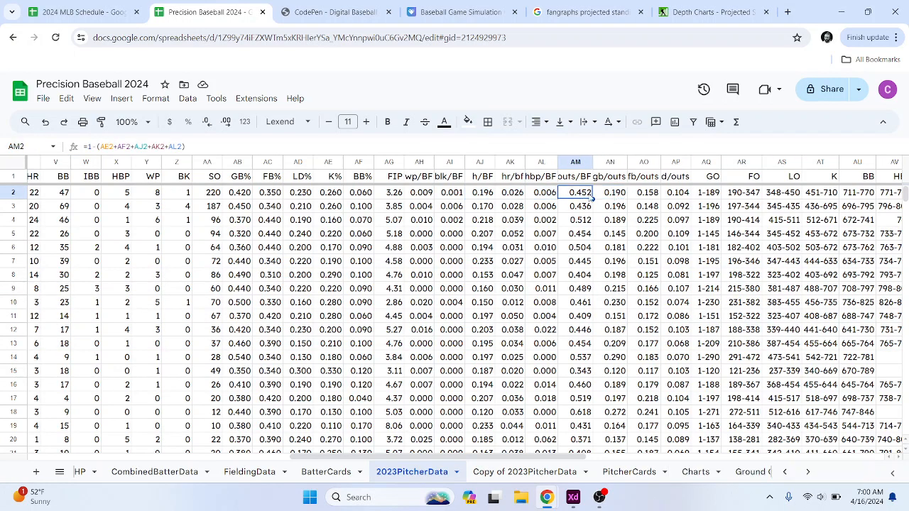
drag(556, 458, 587, 463)
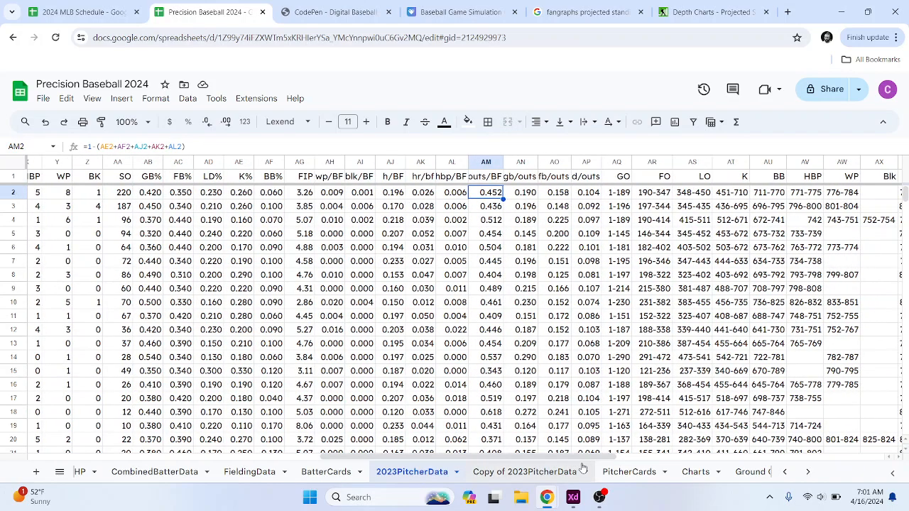
drag(497, 196, 605, 198)
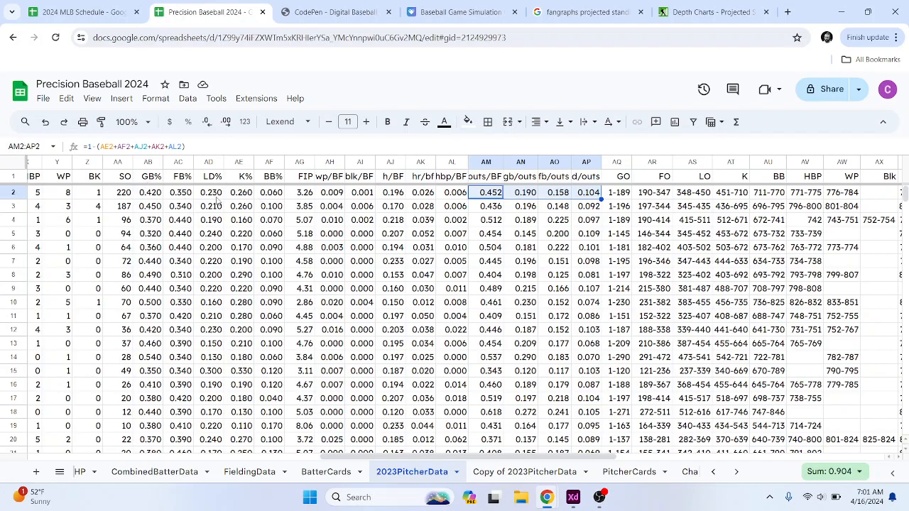
Step: Review the first pitcher's card number ranges from GO through H in AQ2:AY2
drag(531, 462, 601, 462)
click(422, 193)
drag(424, 196, 717, 195)
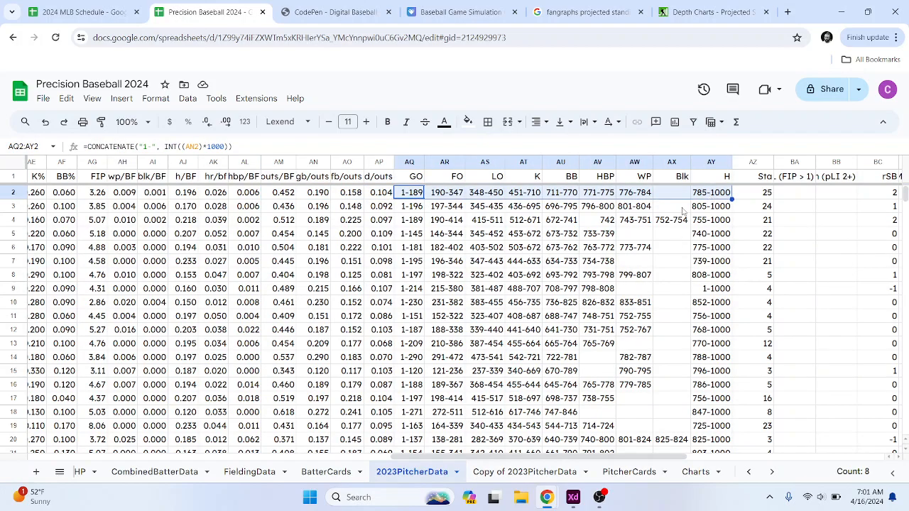
Step: Review the stamina values in AZ2:AZ11 and compare them with the pitchers' season totals and +/- columns
drag(656, 460, 864, 455)
drag(184, 192, 178, 316)
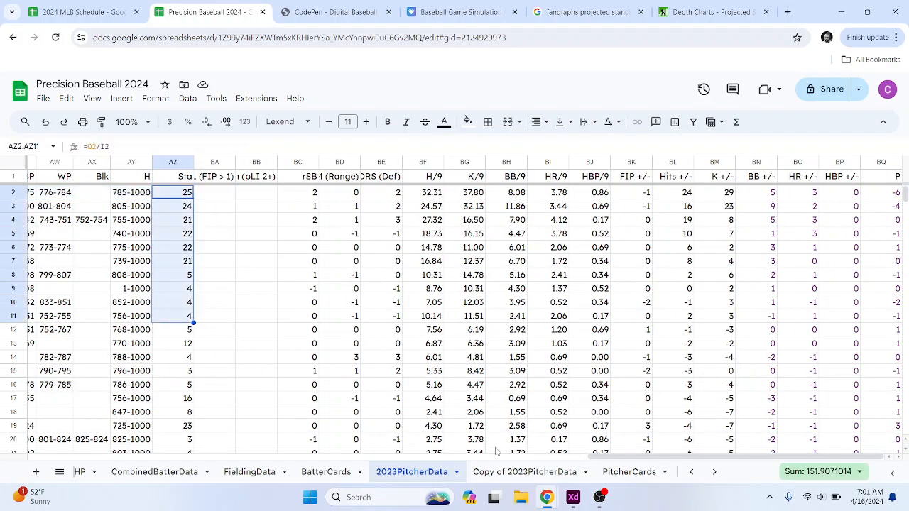
drag(603, 457, 161, 444)
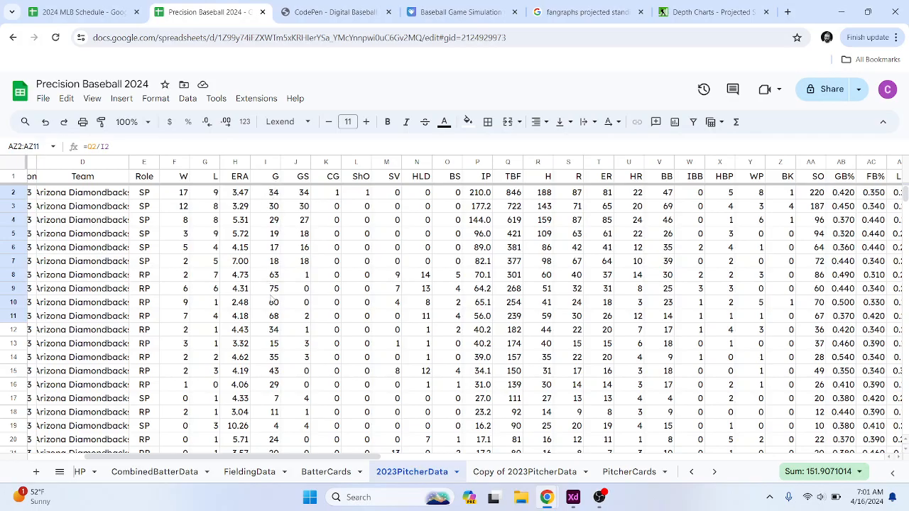
drag(362, 458, 859, 466)
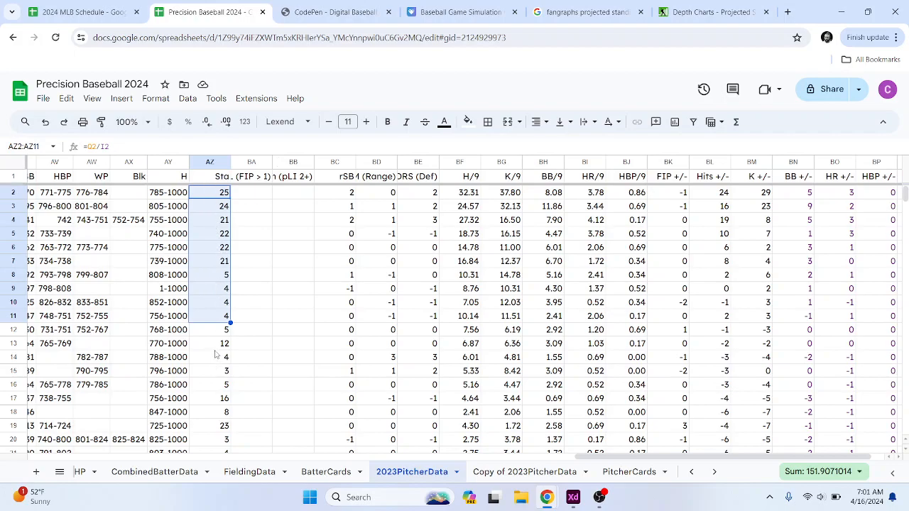
drag(708, 457, 691, 458)
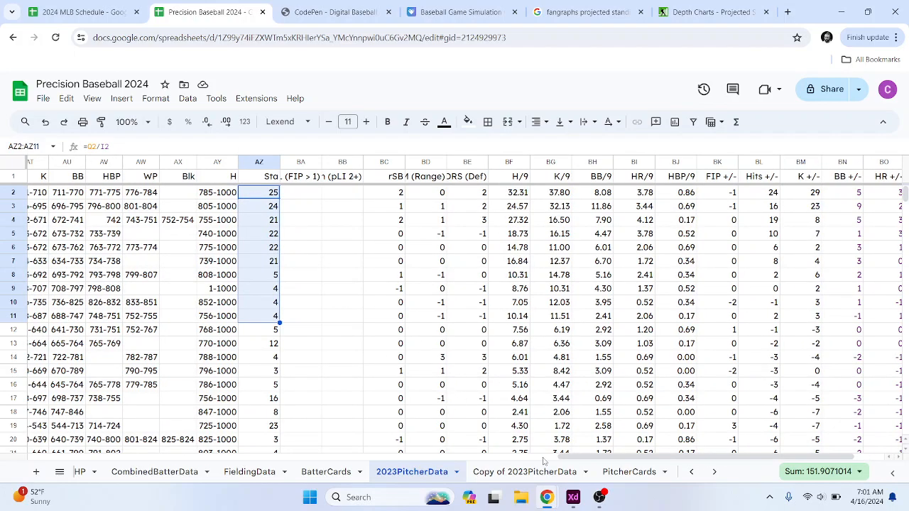
drag(700, 458, 184, 455)
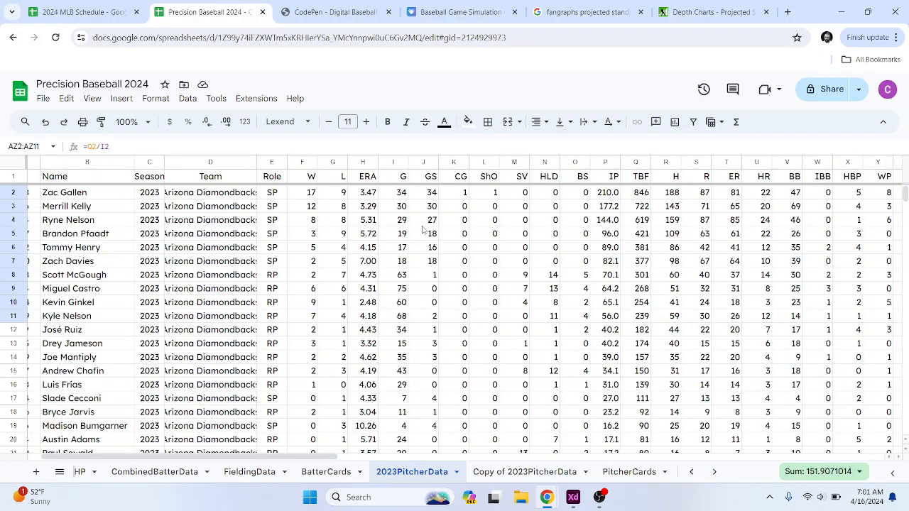
Step: Check games and games started in I4:J4 and look through those columns for the Atlanta and Baltimore pitchers
drag(424, 226, 403, 223)
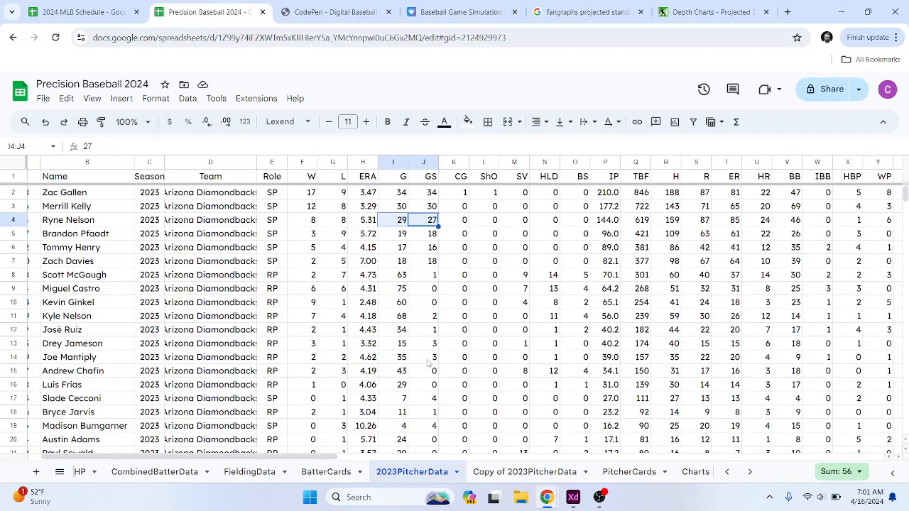
scroll(424, 330, down, 2)
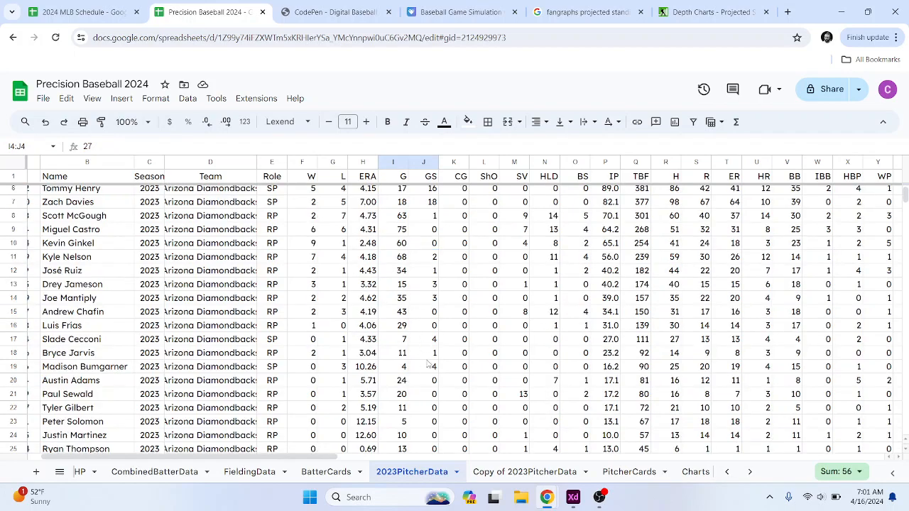
scroll(426, 348, down, 6)
scroll(429, 375, down, 8)
scroll(435, 369, up, 2)
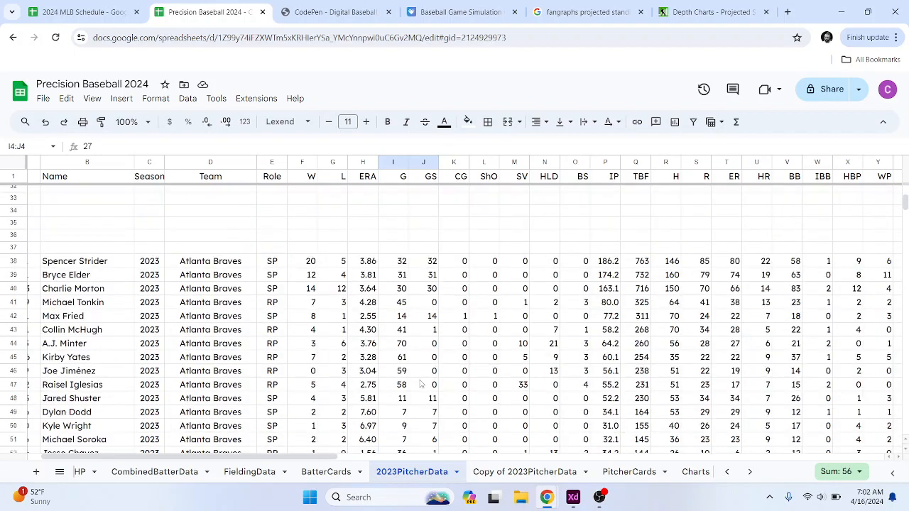
scroll(420, 384, down, 6)
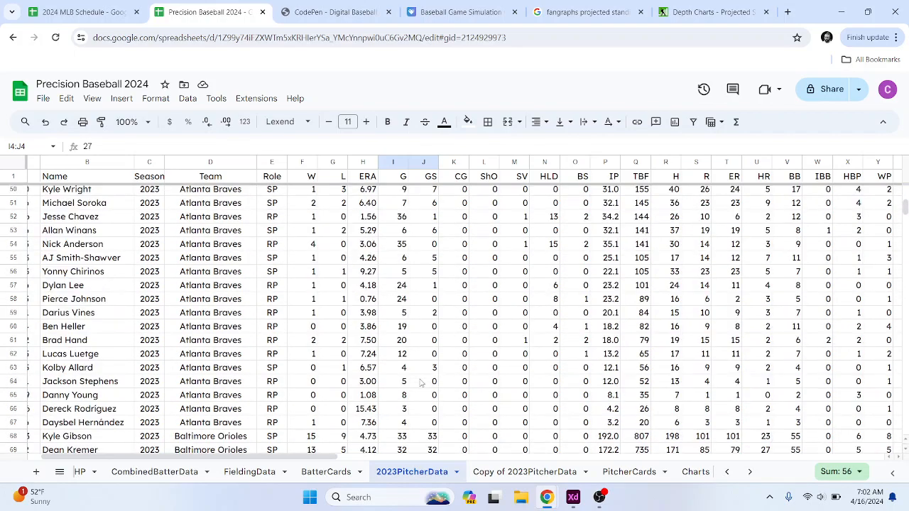
scroll(420, 383, down, 6)
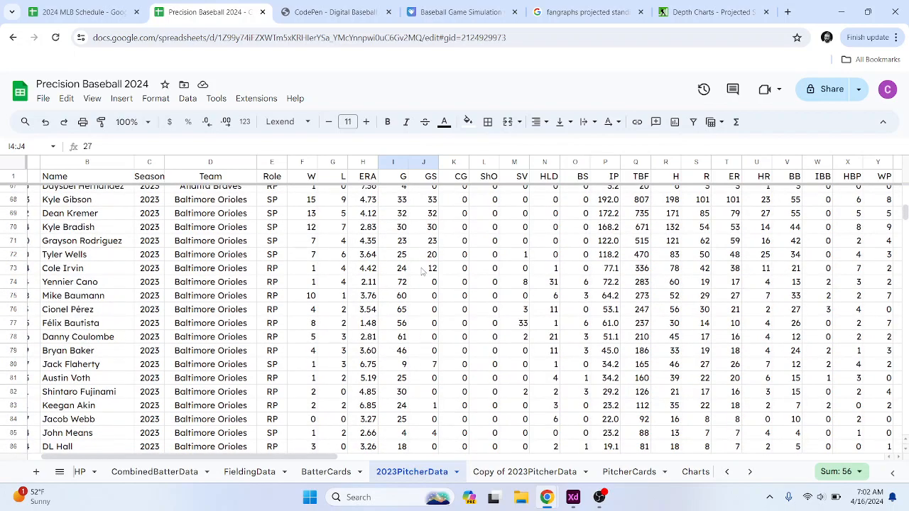
Step: Compare the games and games started in I72:J72 with the total batters faced in Q72
drag(424, 258, 394, 259)
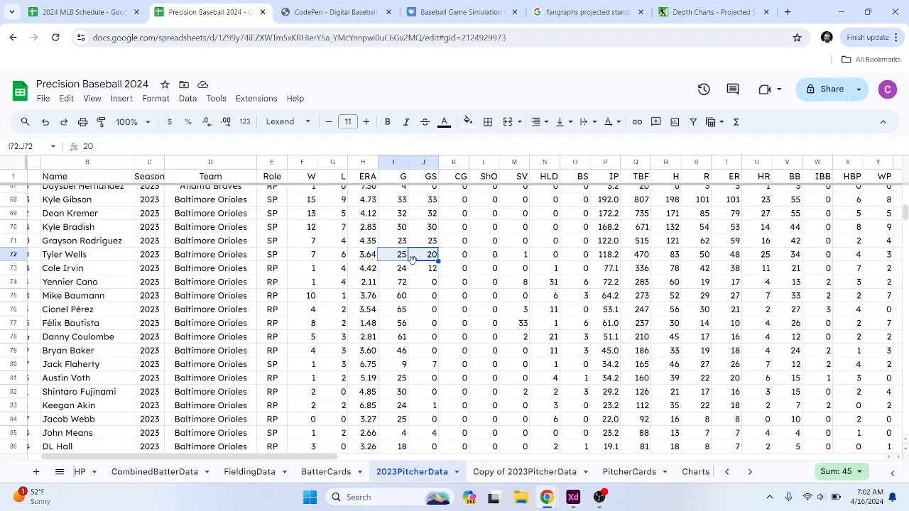
click(430, 257)
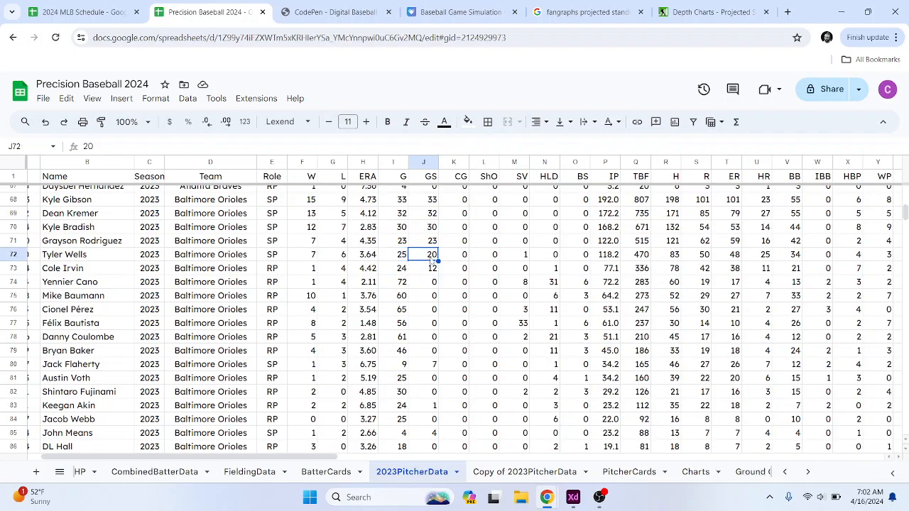
drag(432, 259, 402, 262)
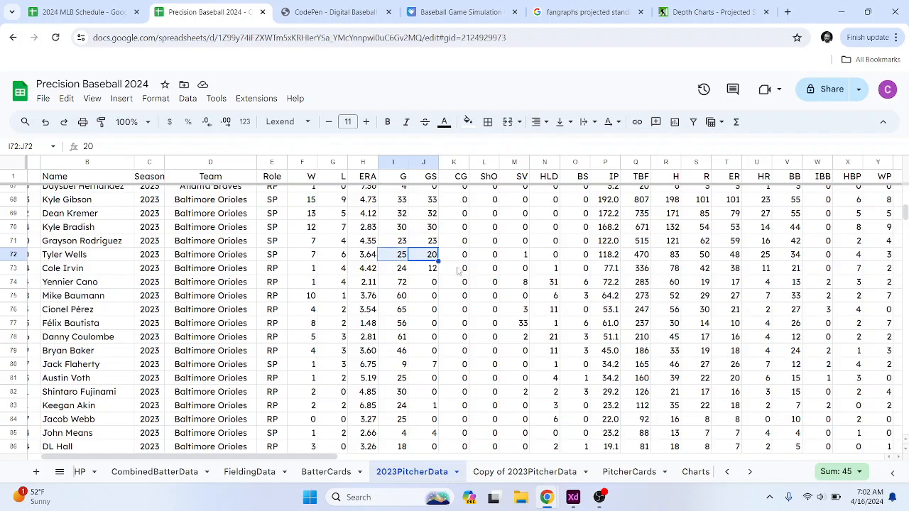
click(639, 258)
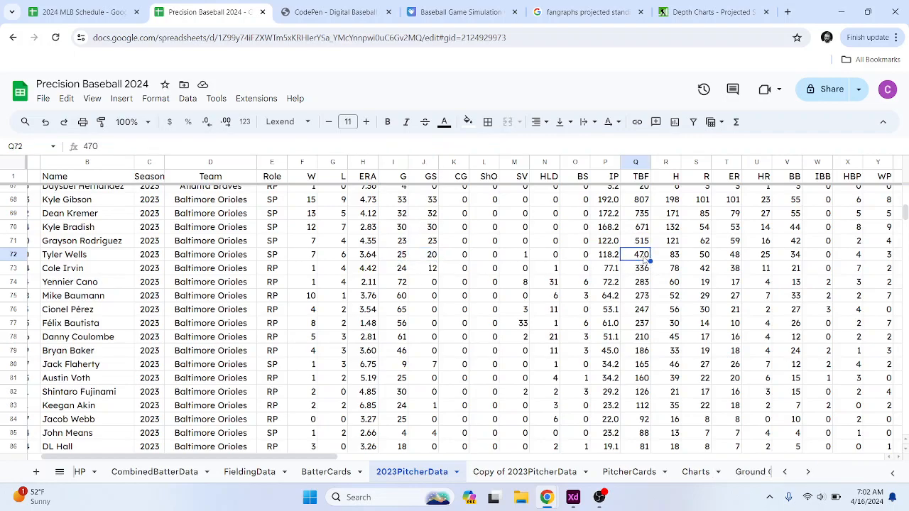
drag(431, 261, 398, 262)
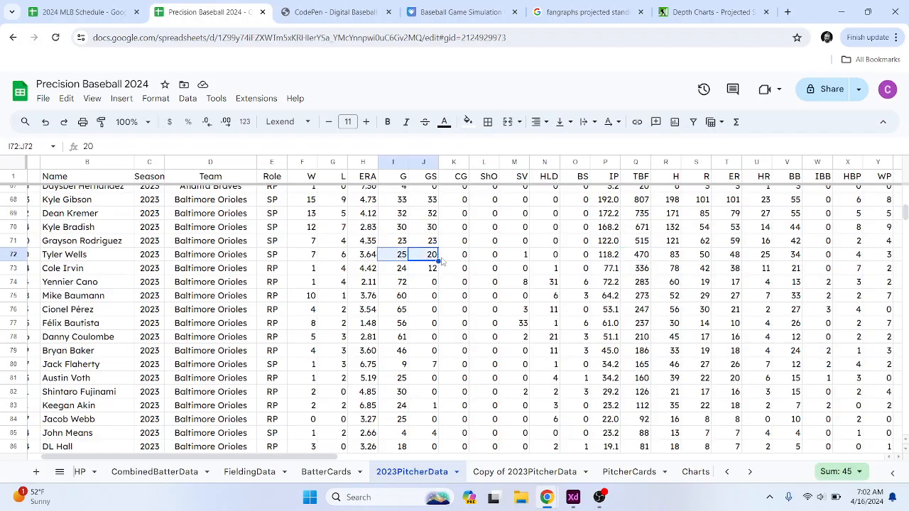
Step: Review the first team's stamina values in AZ2:AZ14 and check the formula in AZ4
drag(320, 458, 677, 461)
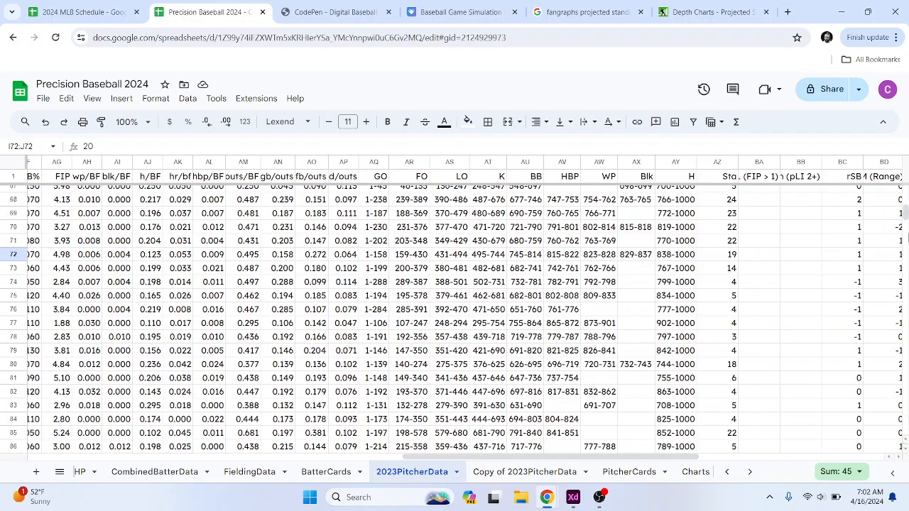
drag(905, 213, 904, 183)
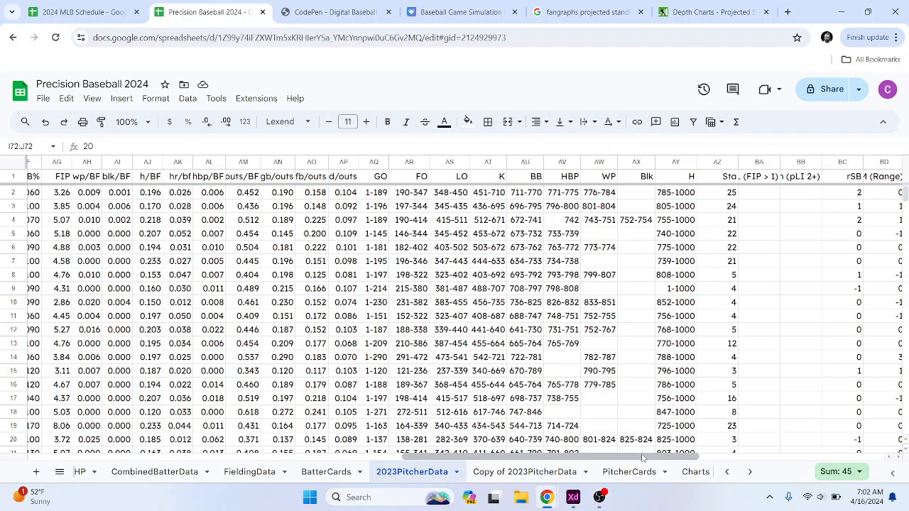
drag(644, 458, 791, 459)
drag(298, 195, 296, 362)
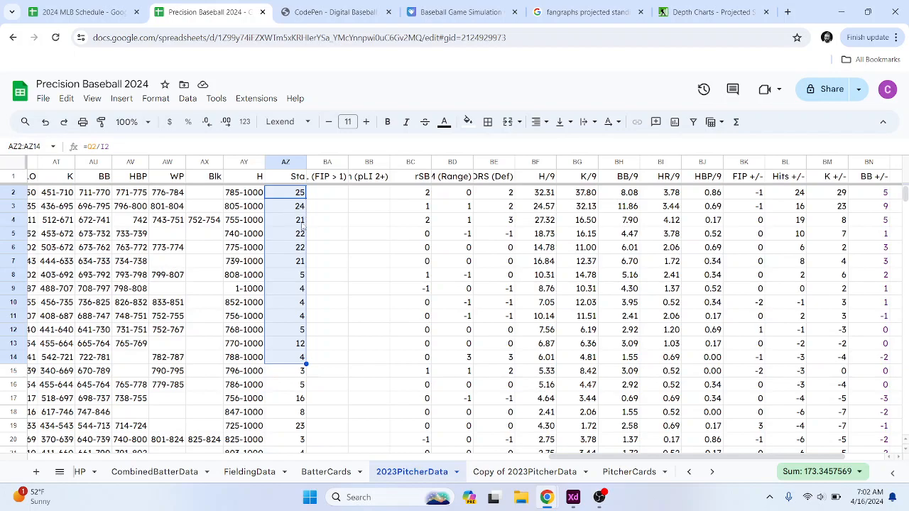
drag(298, 221, 302, 357)
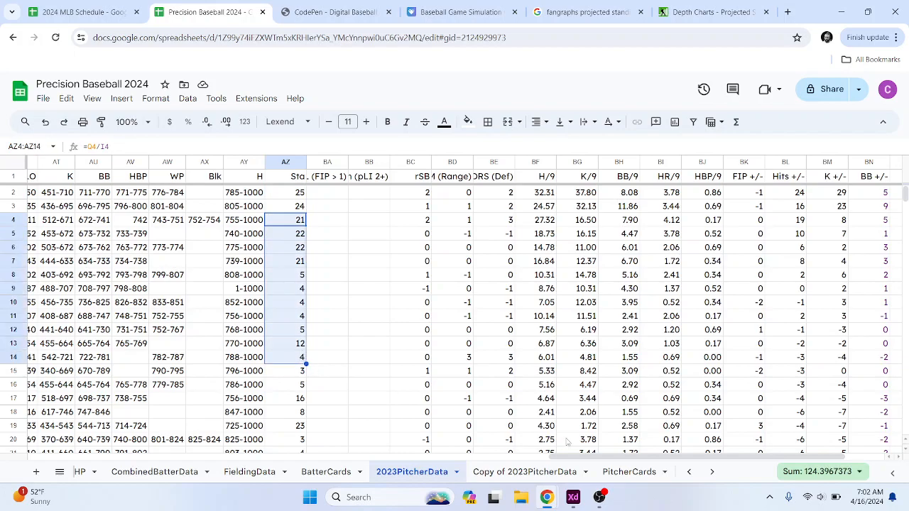
drag(604, 460, 675, 460)
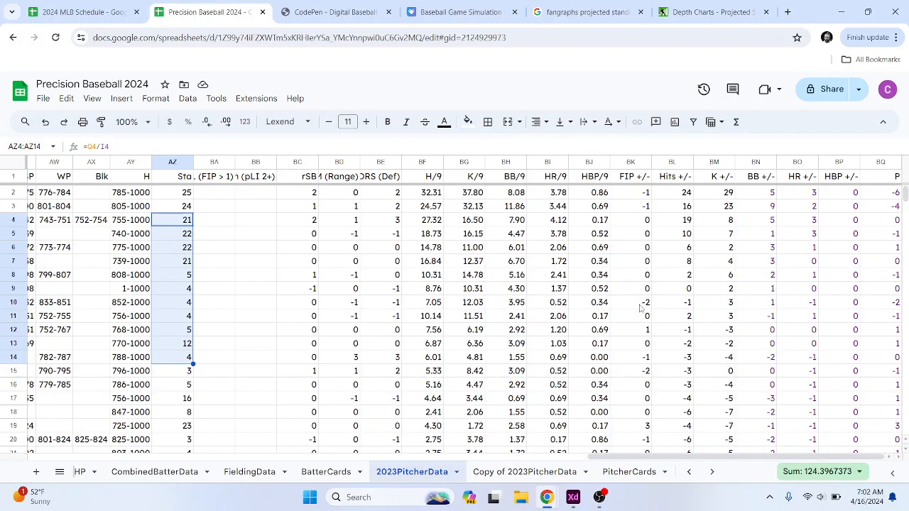
click(178, 223)
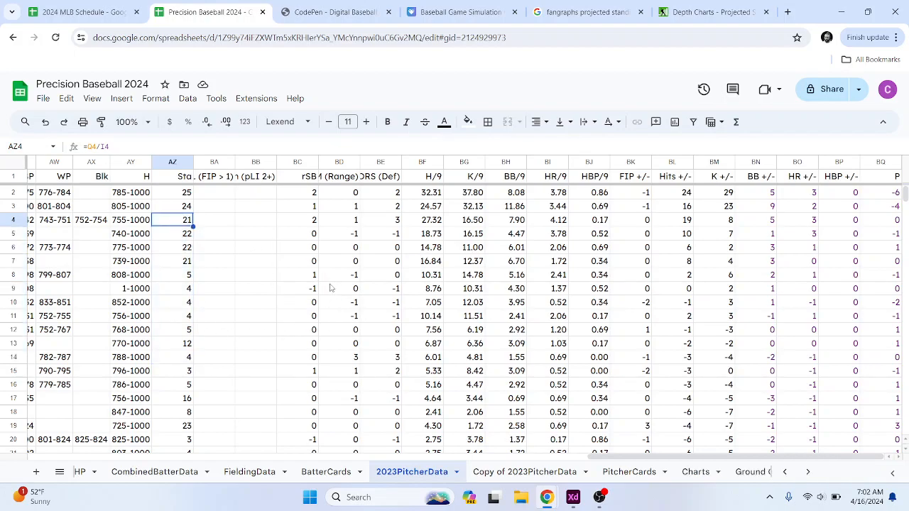
Step: Change the column header in BA1 to "vs L (FIP < 1)"
click(305, 194)
drag(213, 194, 269, 191)
click(214, 178)
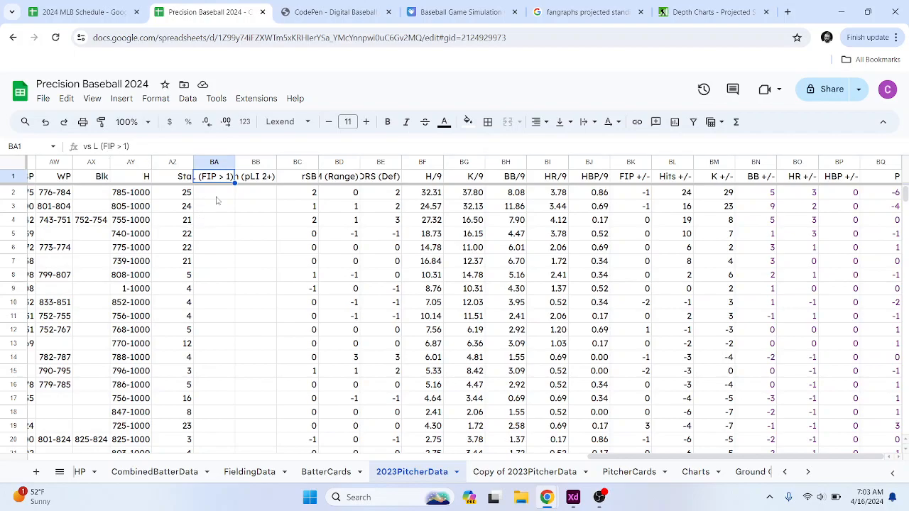
click(121, 147)
key(BackSpace)
text(<)
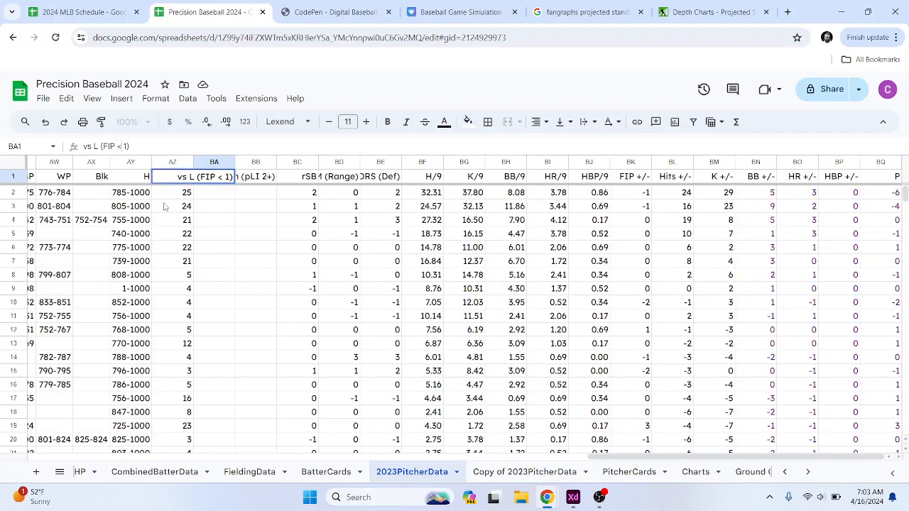
click(250, 240)
click(216, 181)
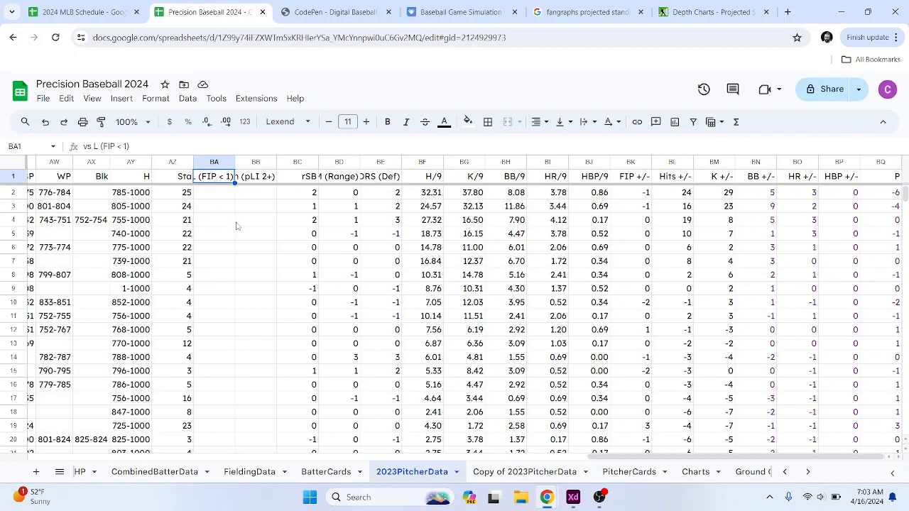
Step: Check the Clutch (pLI 2+) header in BB1 and examine the cells beneath it in BB2:BB9
click(259, 179)
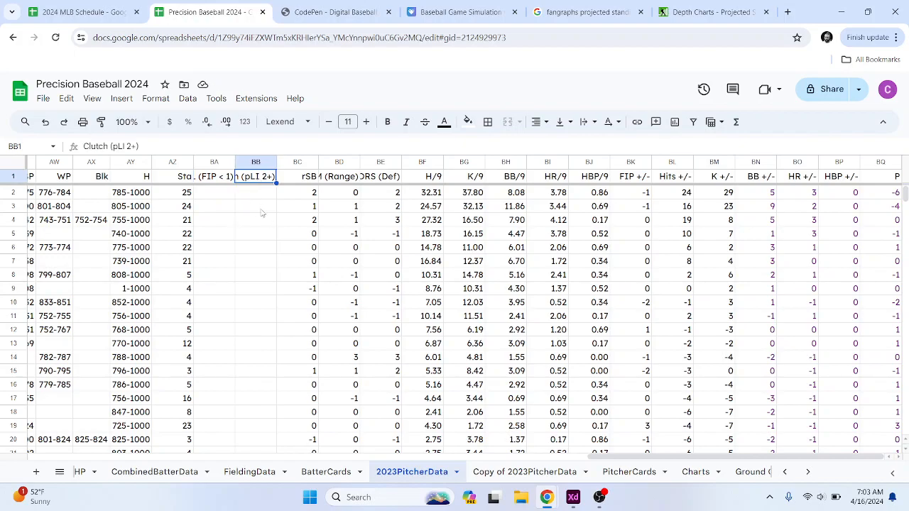
drag(259, 195, 259, 260)
drag(258, 234, 258, 248)
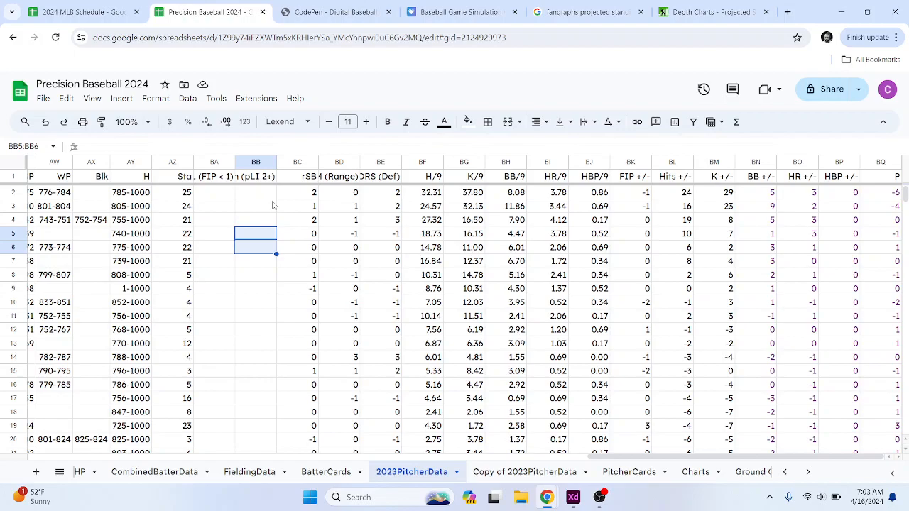
click(263, 182)
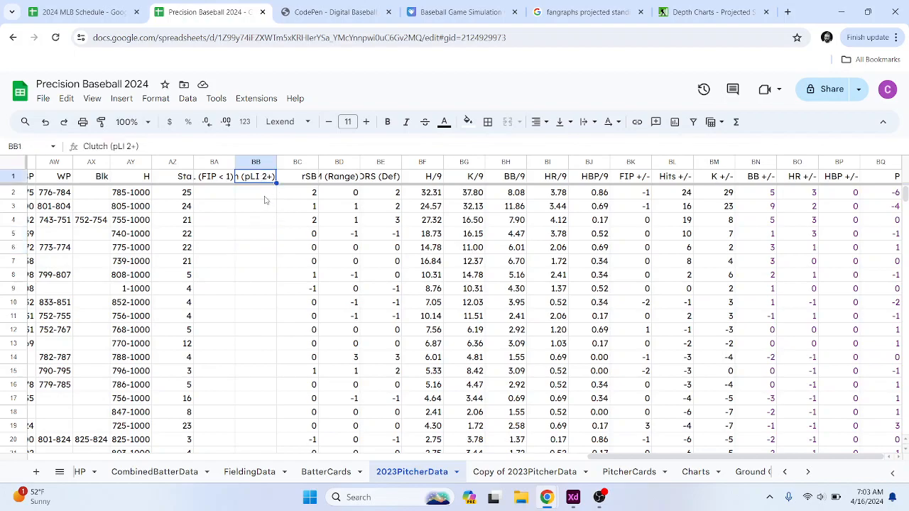
drag(266, 197, 263, 292)
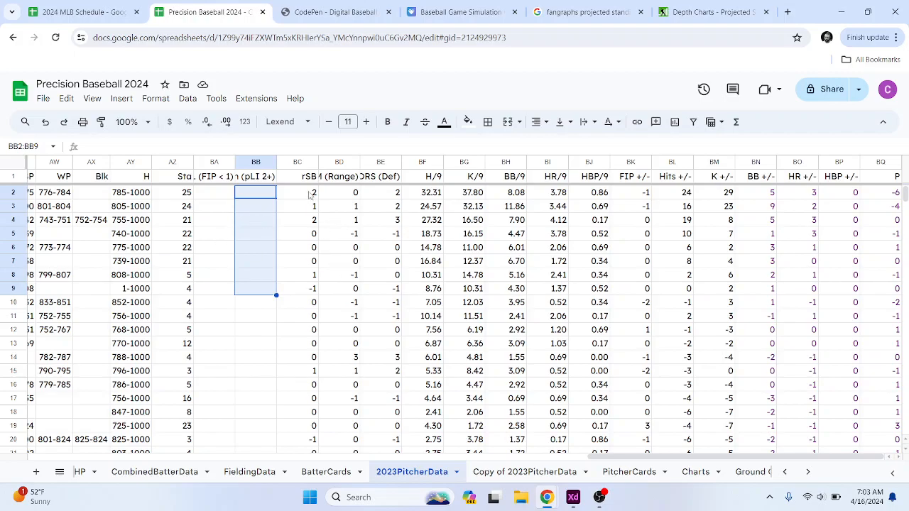
Step: Check the fielding lookups in BC2:BE13, then view the positions in D2:D6 of the FieldingData sheet
drag(310, 193, 386, 344)
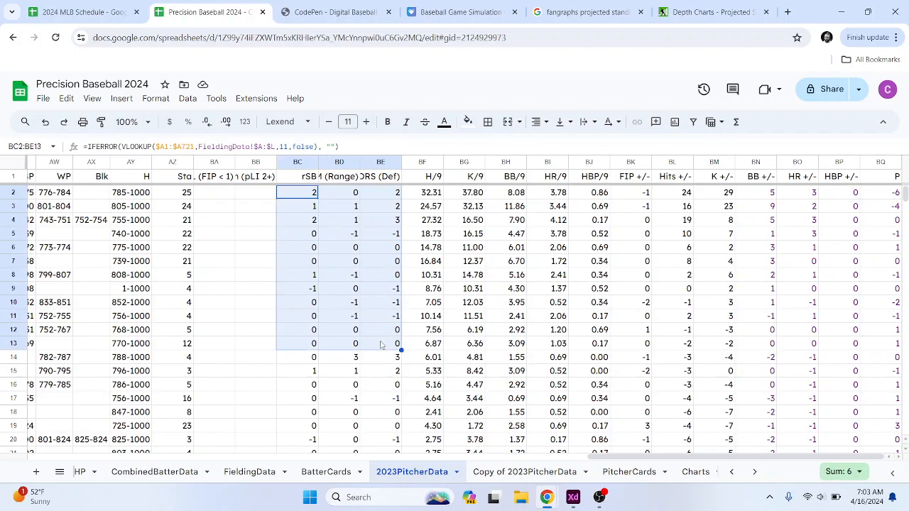
click(262, 479)
drag(224, 188, 229, 240)
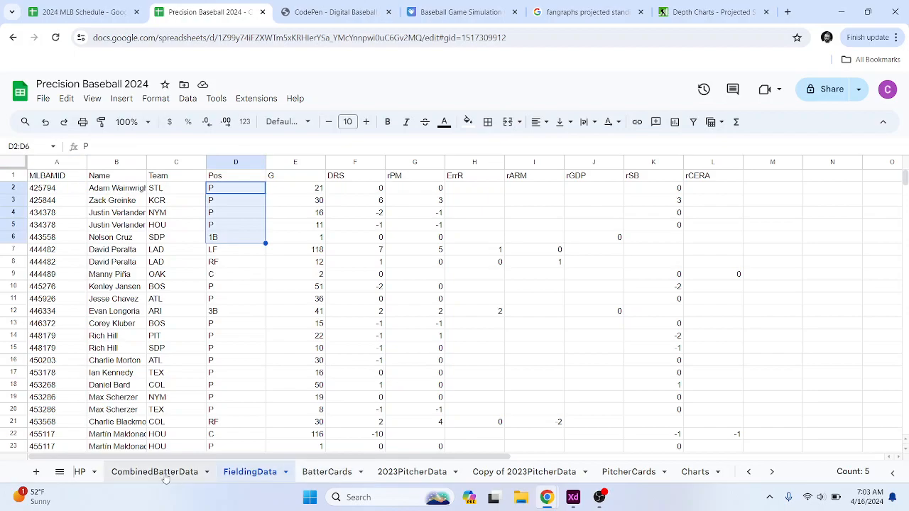
Step: Return to the 2023PitcherData sheet and examine the first pitcher's per-nine rates in BF2:BJ2
click(522, 474)
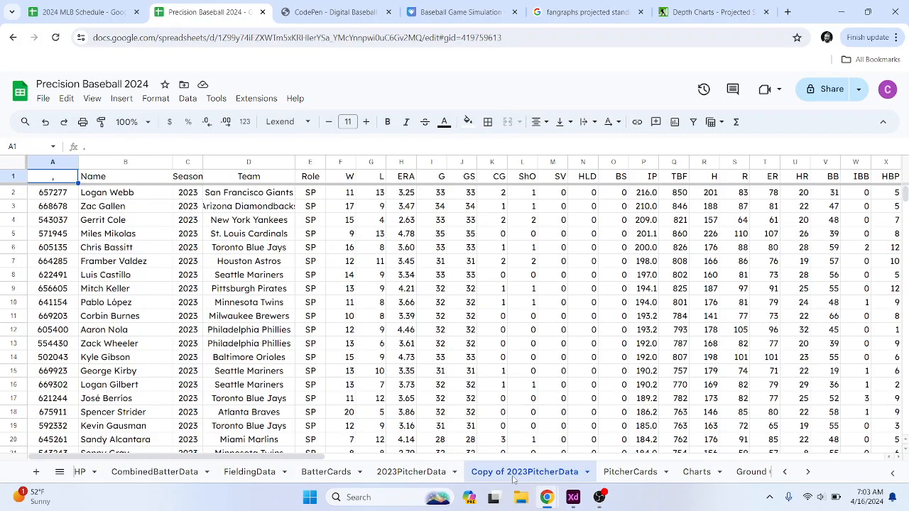
click(410, 473)
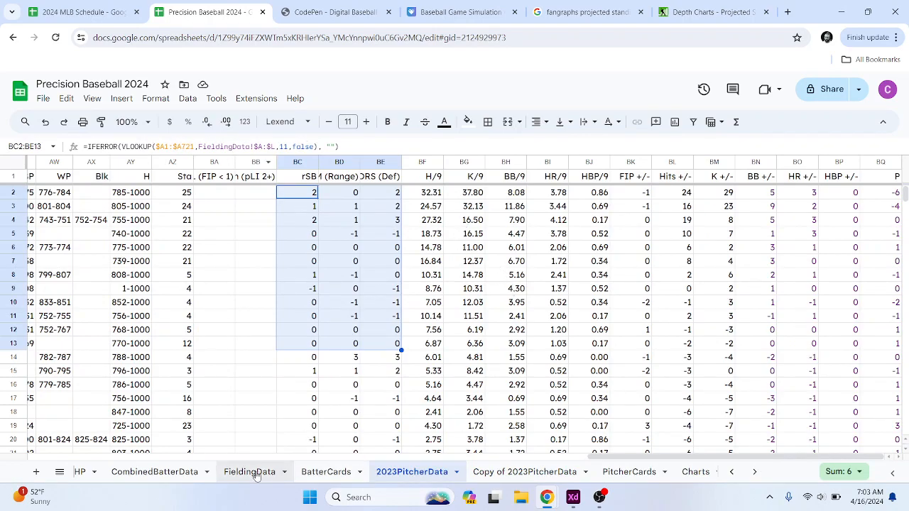
click(438, 197)
drag(430, 202, 590, 199)
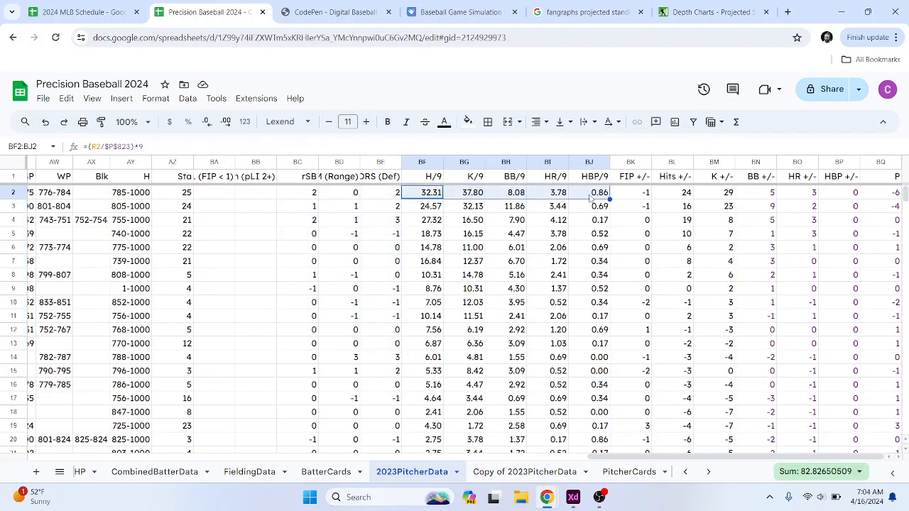
click(434, 199)
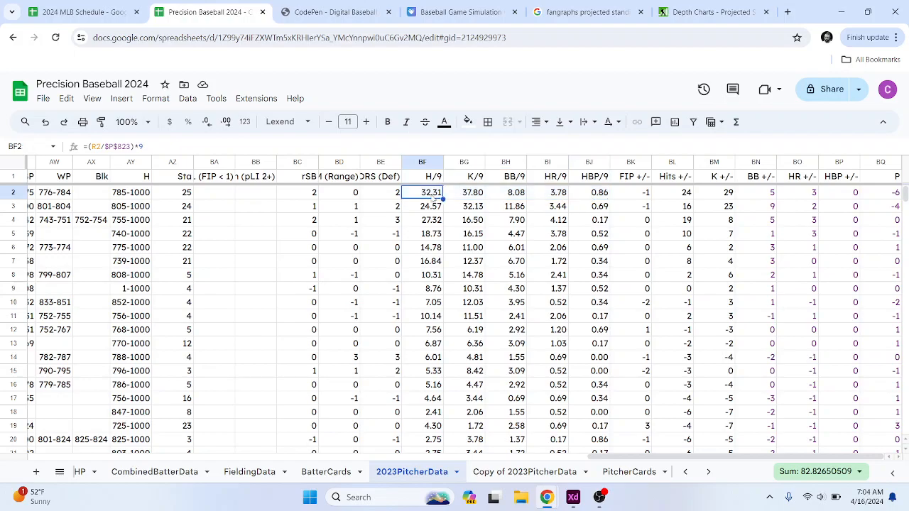
drag(434, 199, 589, 204)
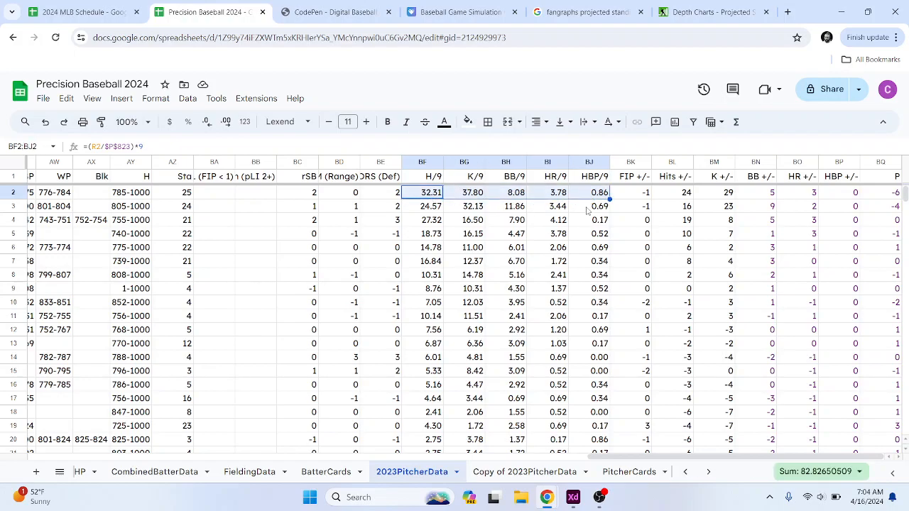
click(433, 194)
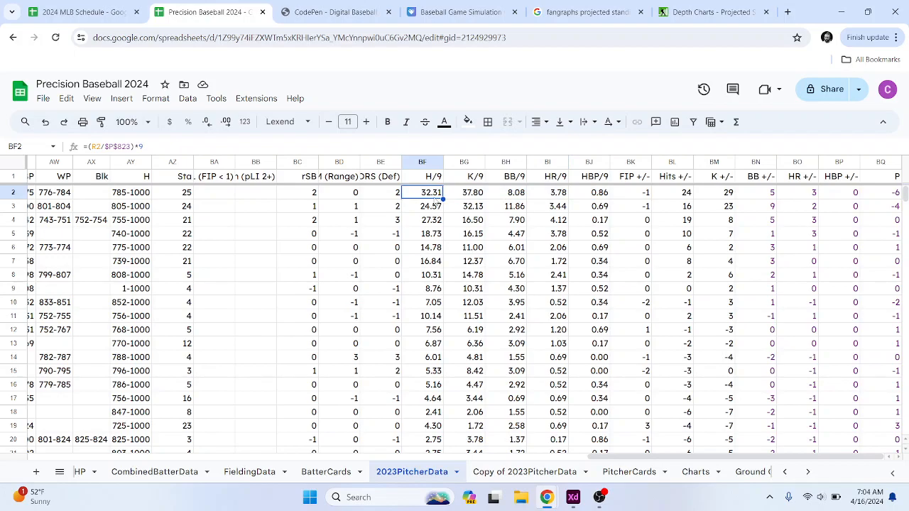
drag(431, 196, 589, 193)
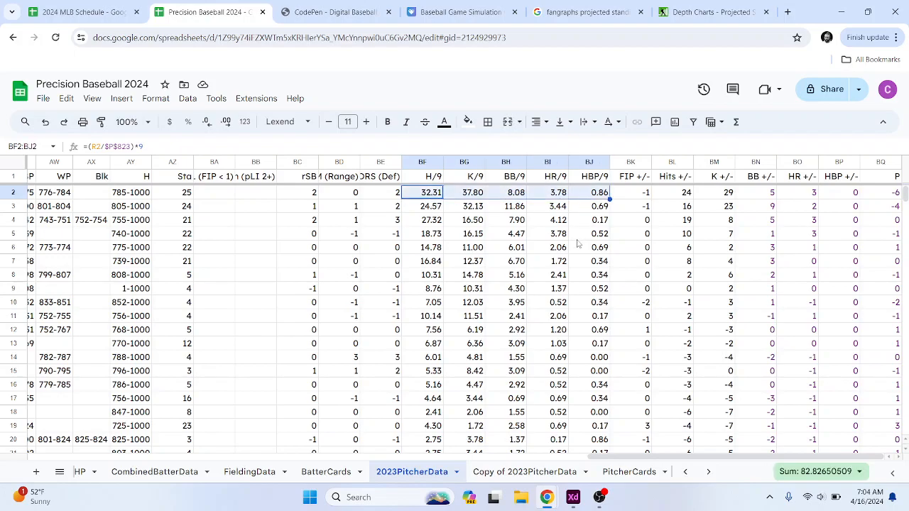
Step: Compare the H/9 through HBP/9 rates across the first team's pitchers in BF2:BJ12
drag(432, 195, 434, 278)
drag(435, 370, 442, 424)
drag(426, 199, 432, 276)
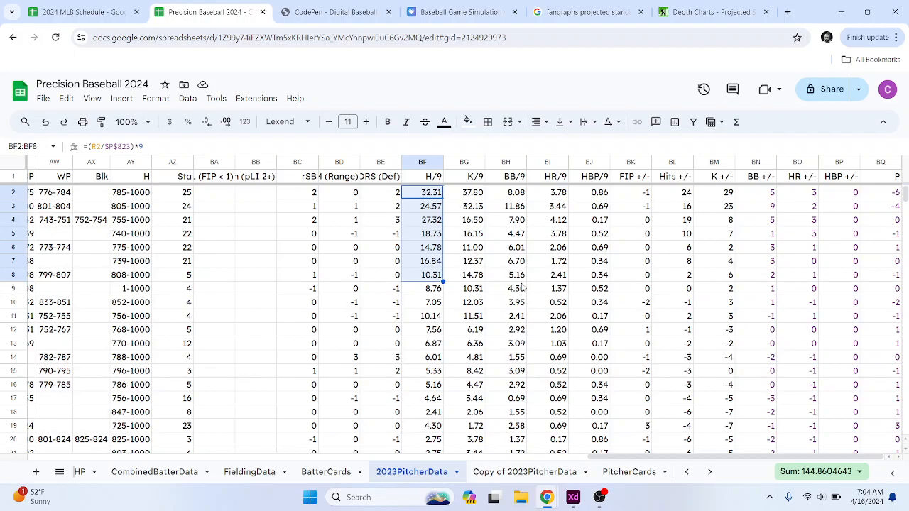
click(455, 198)
drag(429, 198, 596, 257)
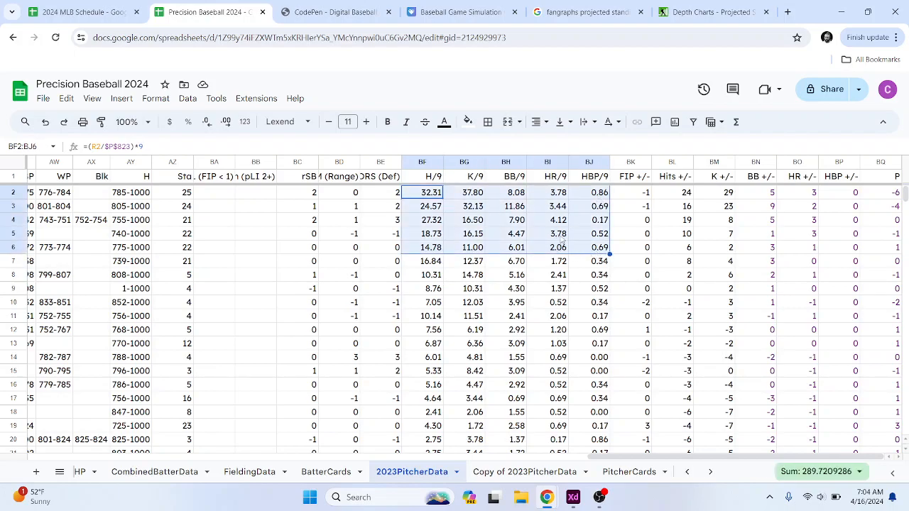
drag(441, 197, 596, 330)
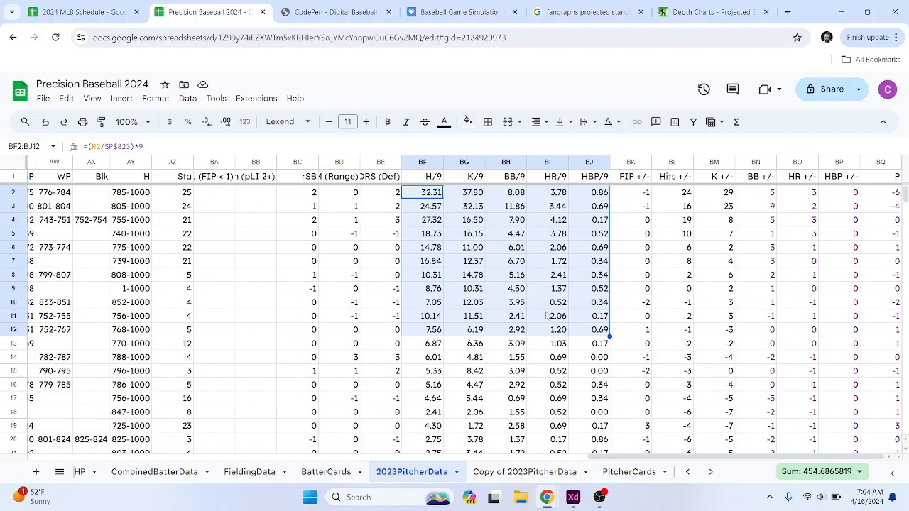
Step: Inspect the H/9 formula in BF2 and trace its divisor to the innings average in P823
click(436, 201)
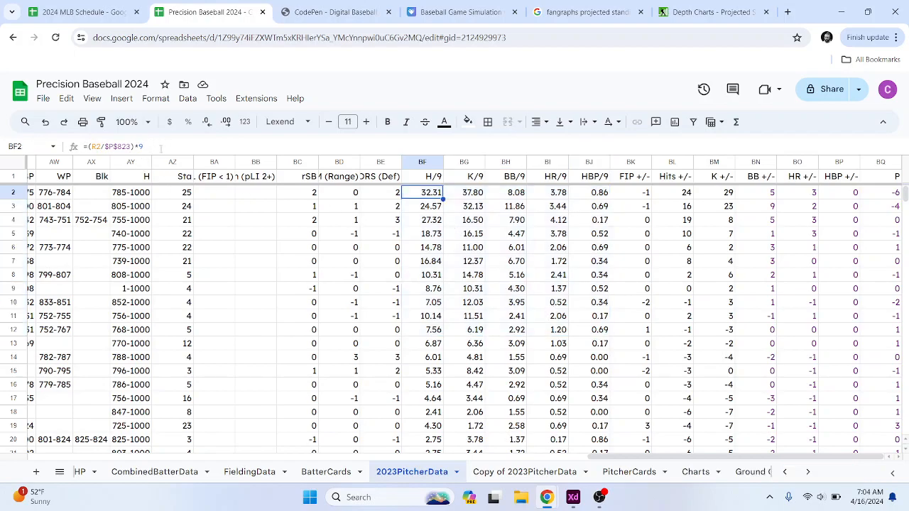
drag(91, 146, 139, 147)
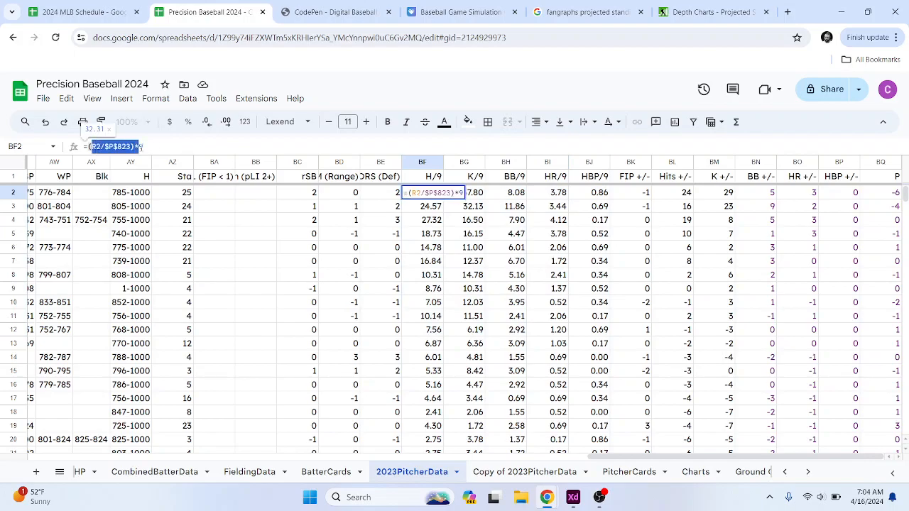
click(433, 223)
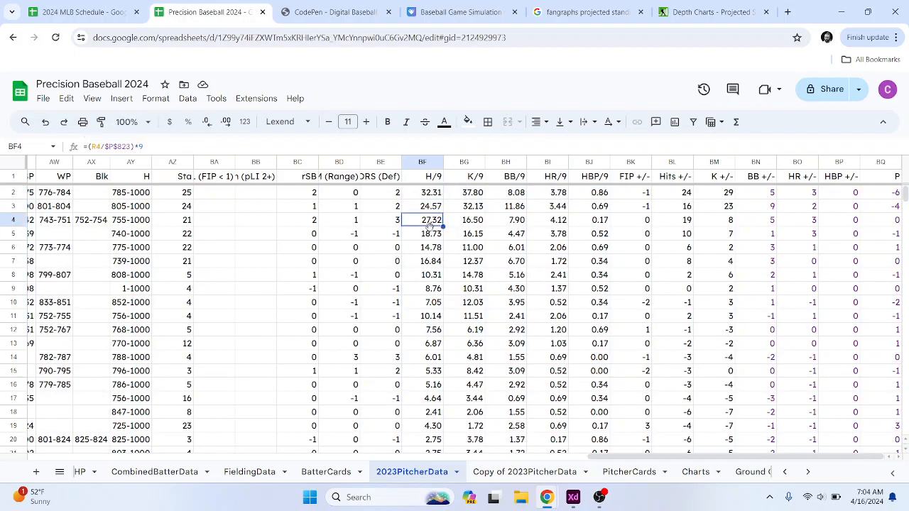
drag(905, 196, 905, 433)
drag(794, 460, 139, 455)
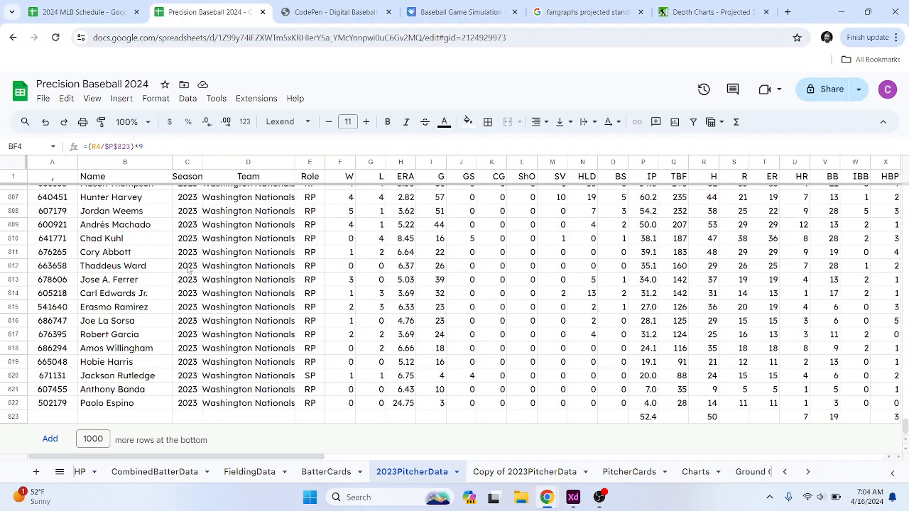
click(652, 418)
drag(250, 461, 900, 461)
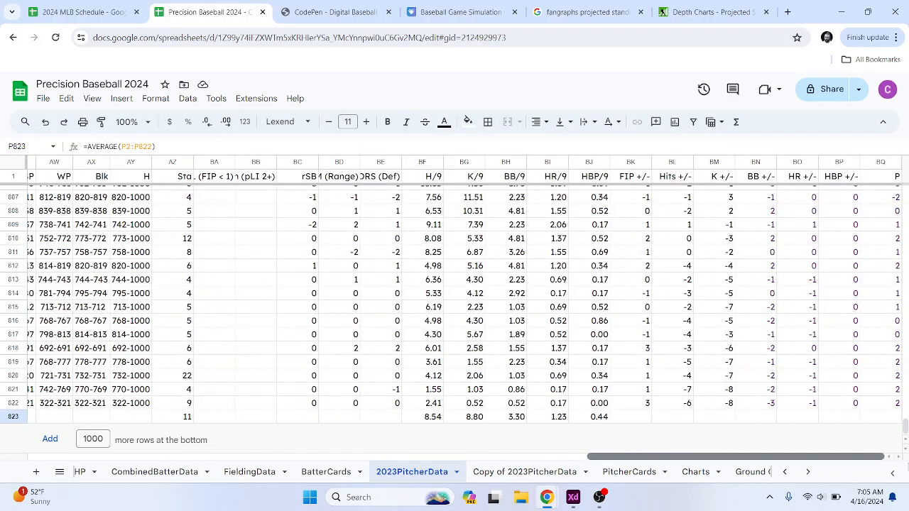
drag(905, 426, 905, 189)
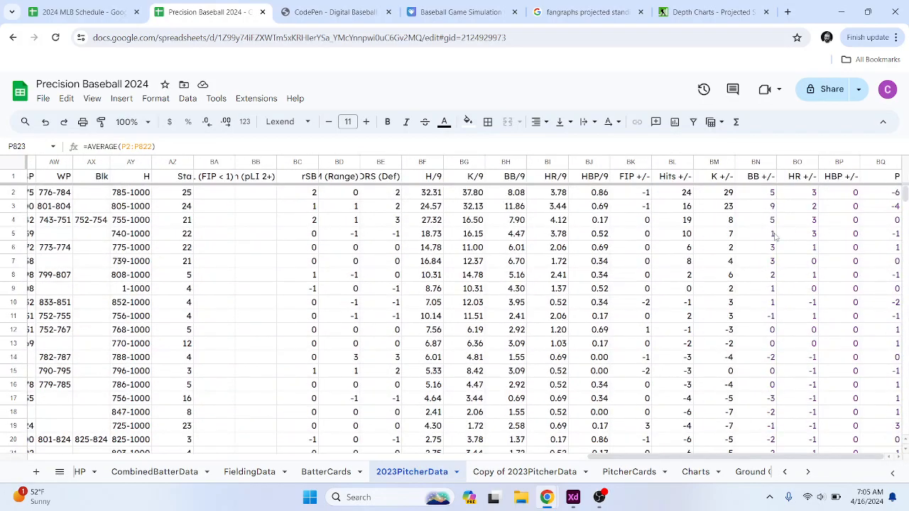
Step: Recheck the rates in BF2:BJ2 and examine the $P$823 divisor and the multiplier in the H/9 formula
click(438, 194)
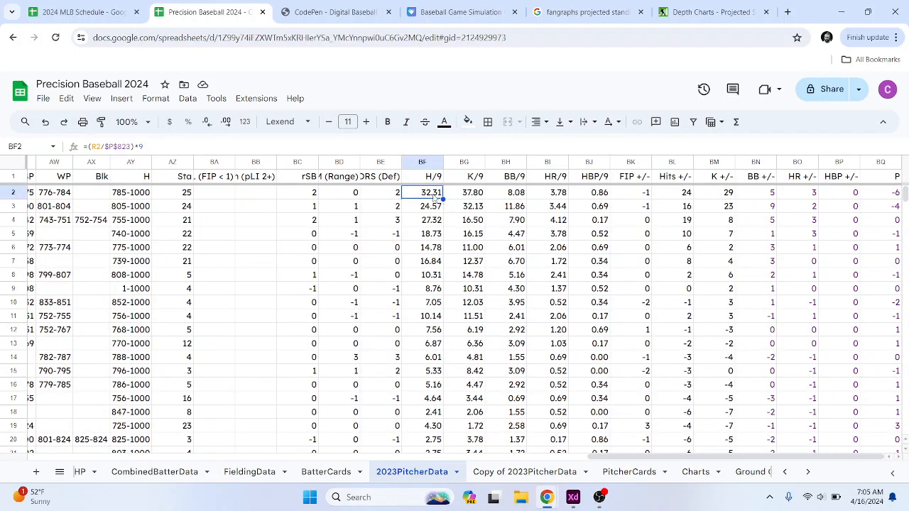
mouse_move(659, 456)
mouse_down()
mouse_move(210, 464)
mouse_move(675, 461)
mouse_up()
drag(431, 197, 597, 199)
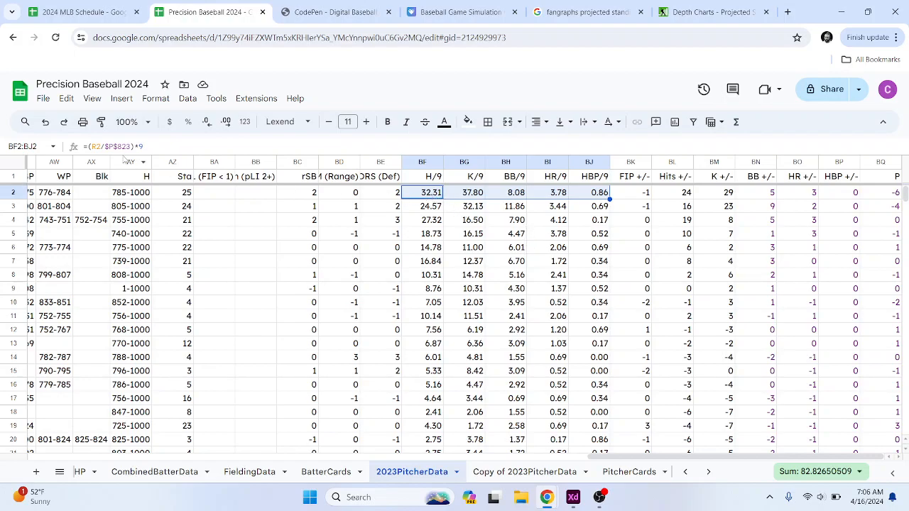
click(107, 146)
drag(105, 147, 134, 146)
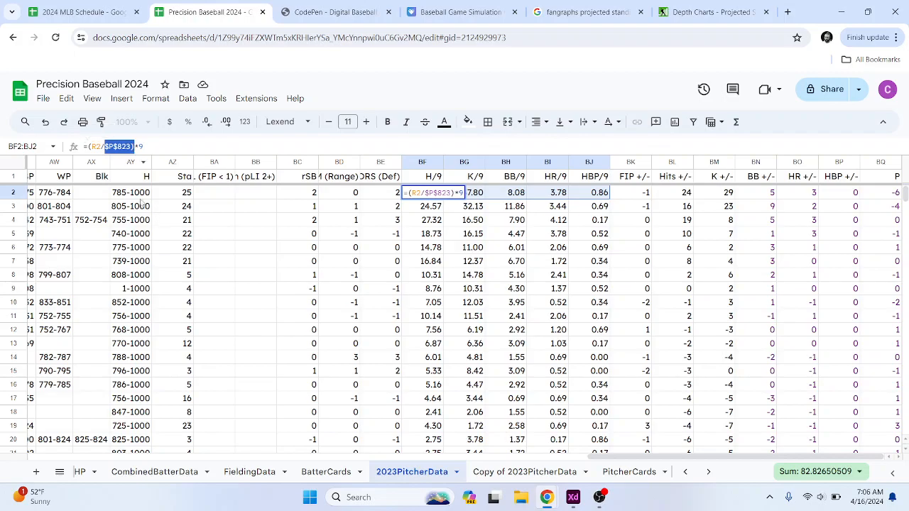
click(142, 146)
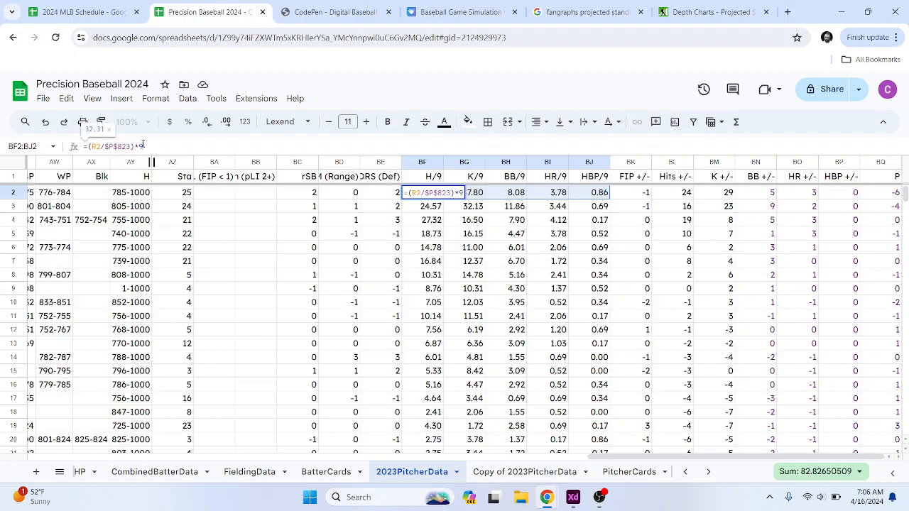
click(463, 234)
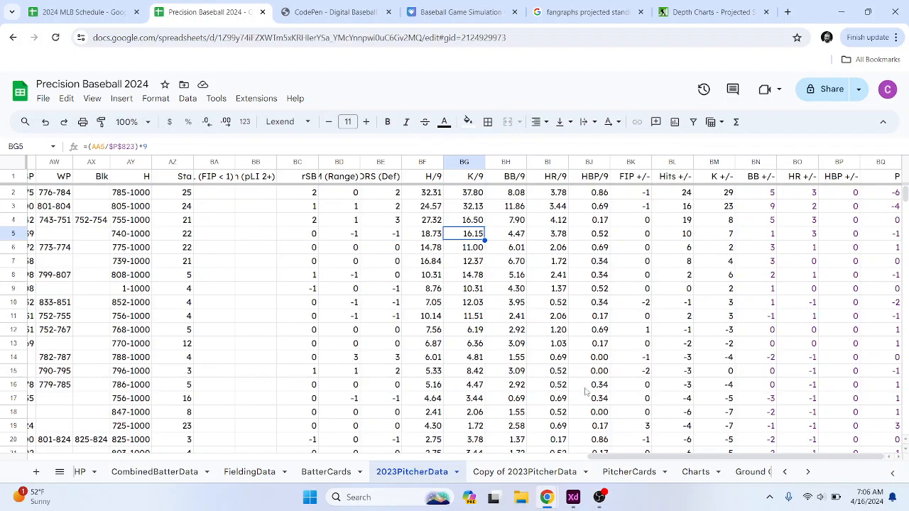
Step: View the plus/minus cells in BK2:BP2, then examine the per-nine column averages in BF823:BJ823
drag(440, 195, 853, 196)
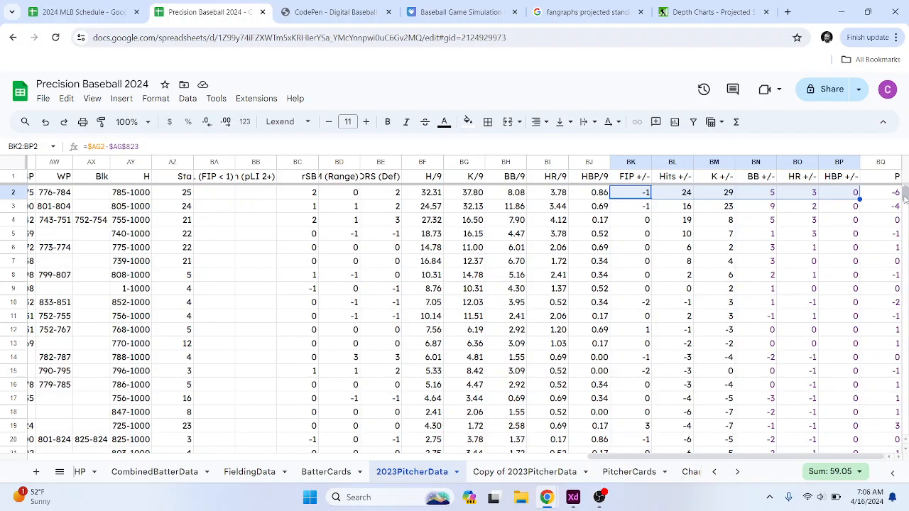
drag(905, 195, 905, 430)
drag(435, 419, 603, 419)
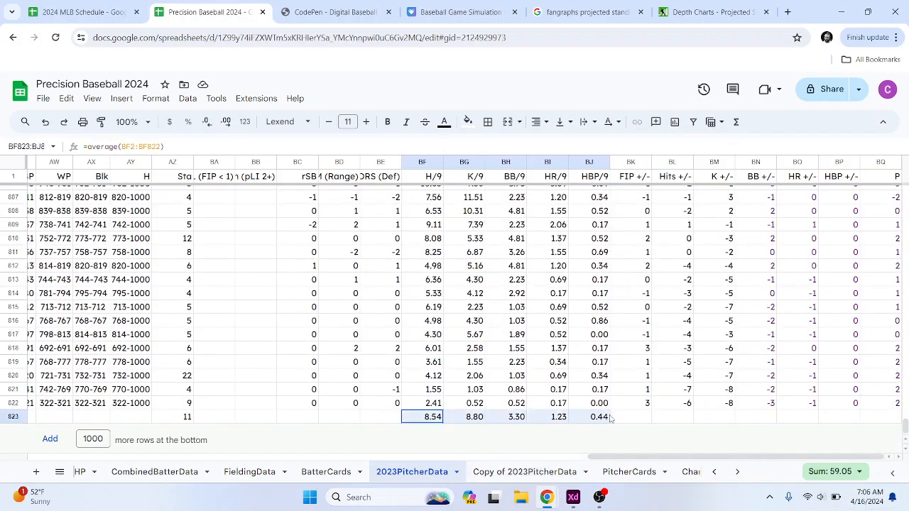
click(423, 418)
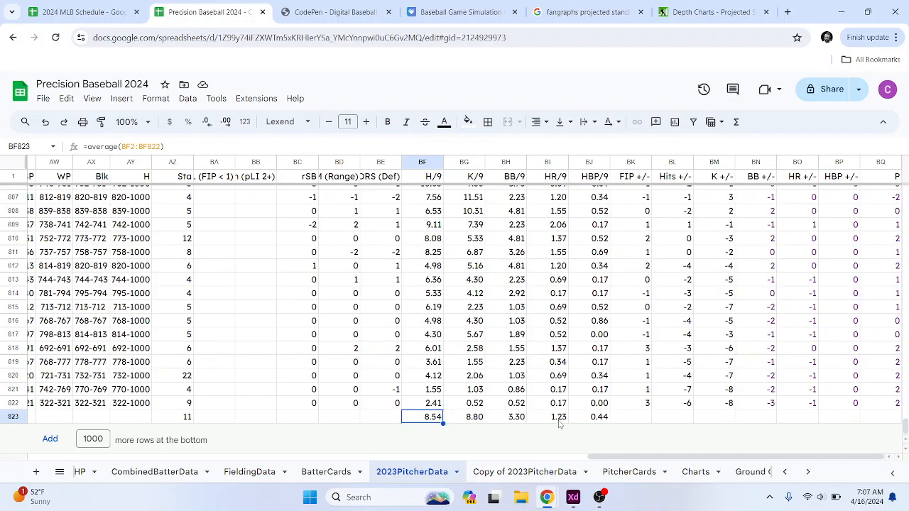
drag(438, 424, 603, 426)
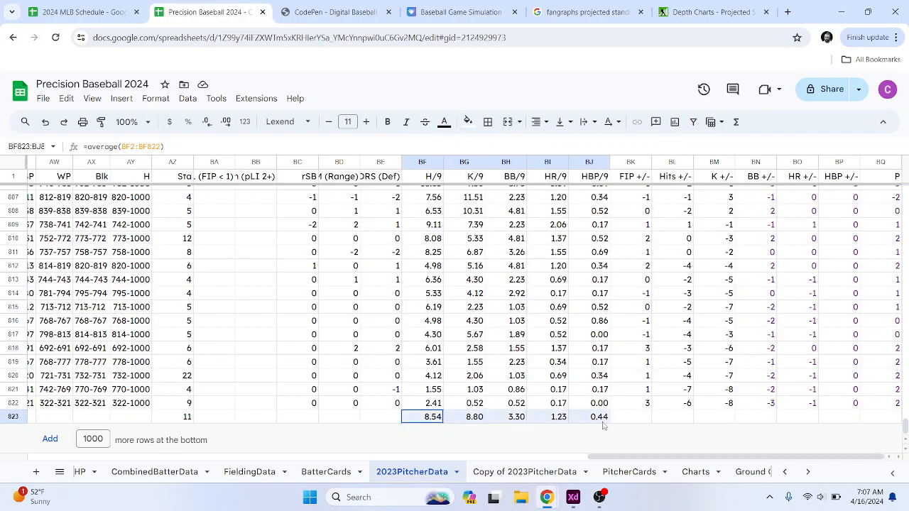
Step: Review the plus/minus values in BK2:BP2 and check the Hits +/- formula in BL2 and the values down to BL6
drag(906, 427, 908, 142)
click(641, 193)
drag(641, 193, 845, 193)
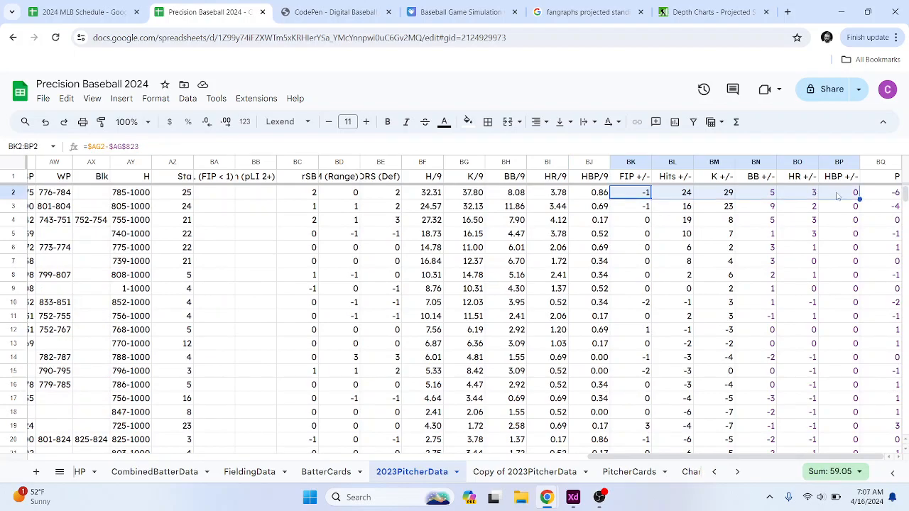
click(683, 196)
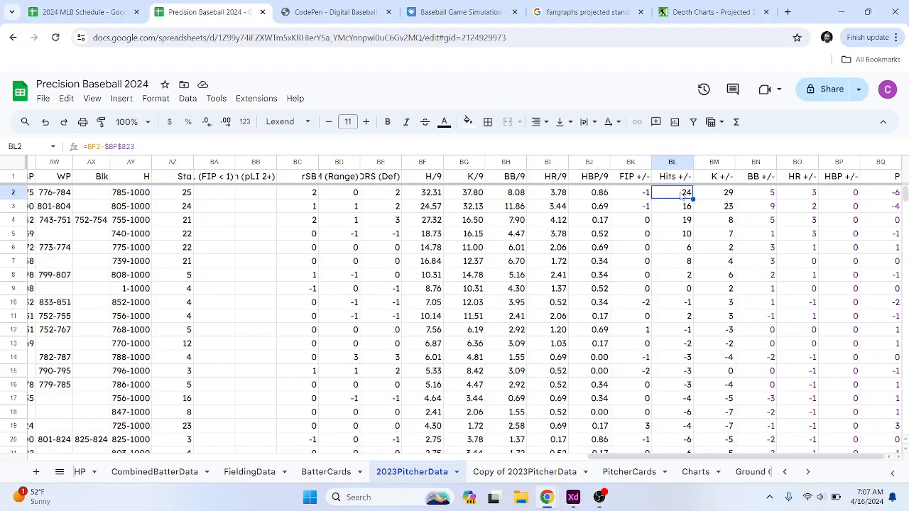
drag(685, 196, 682, 254)
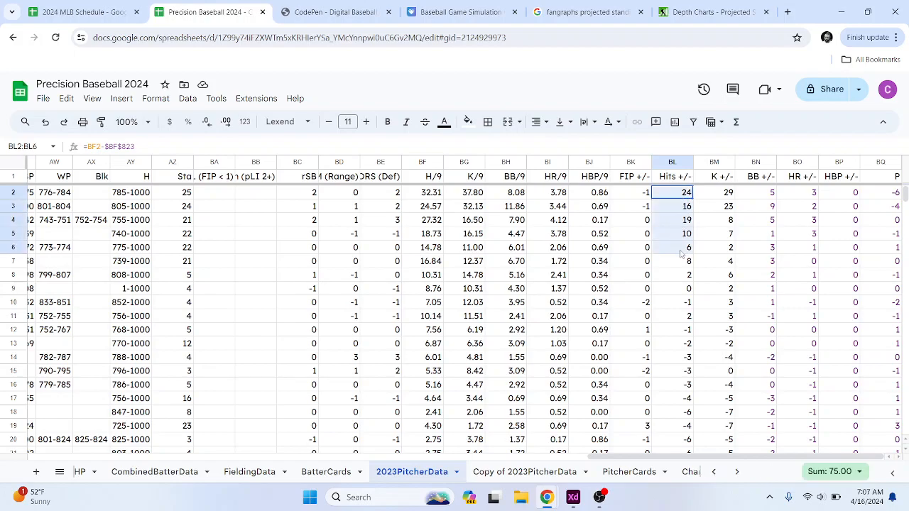
Step: Check the H/9 formula in BF2 against the innings pitched in the IP column
click(426, 199)
drag(703, 455, 99, 447)
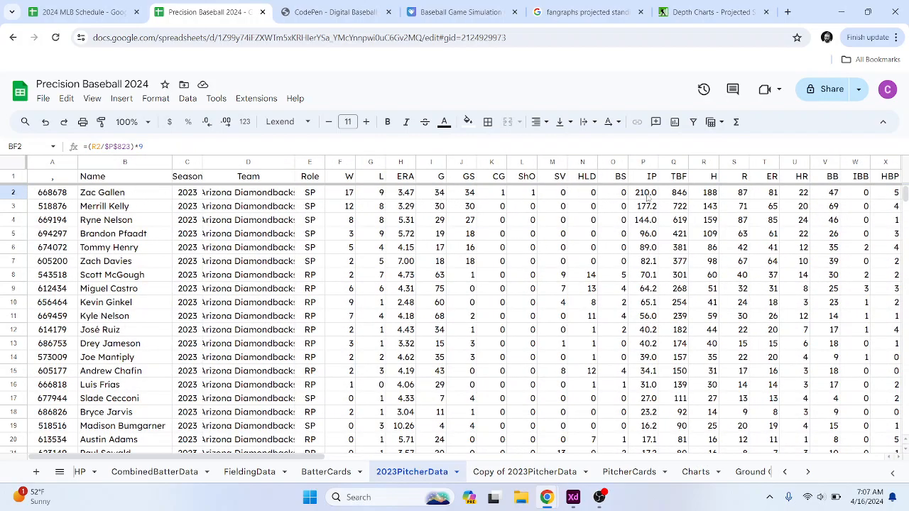
drag(296, 460, 703, 460)
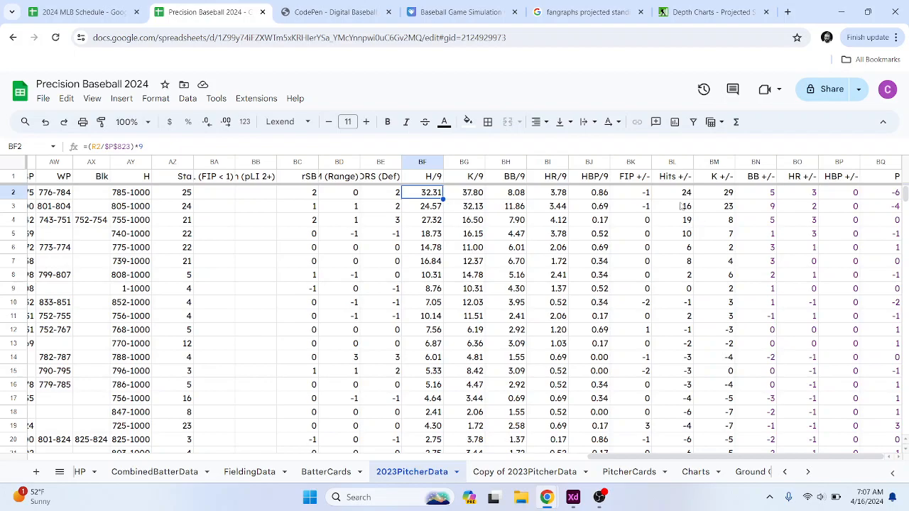
Step: Examine Hits +/- in BL2:BL6 and BL12:BL18, then FIP +/- in BK2:BK16 and its source FIP column AG
drag(684, 196, 683, 250)
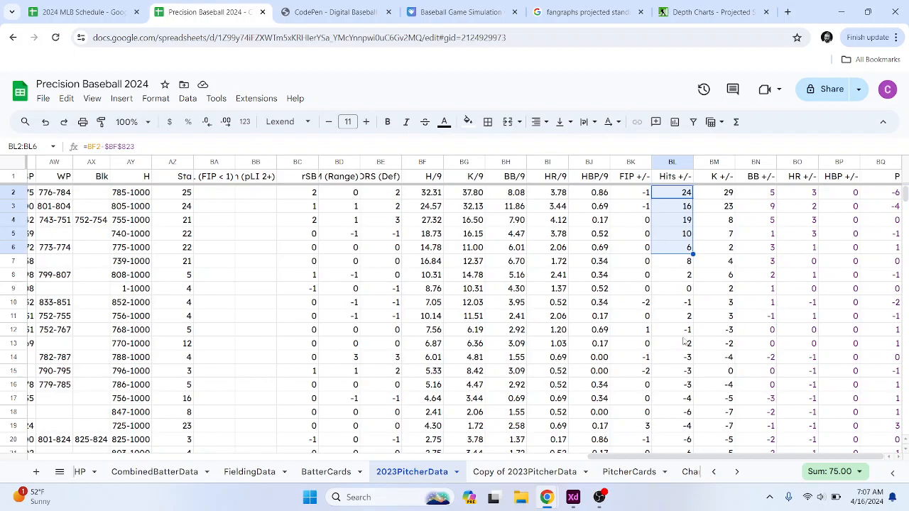
drag(678, 331, 678, 414)
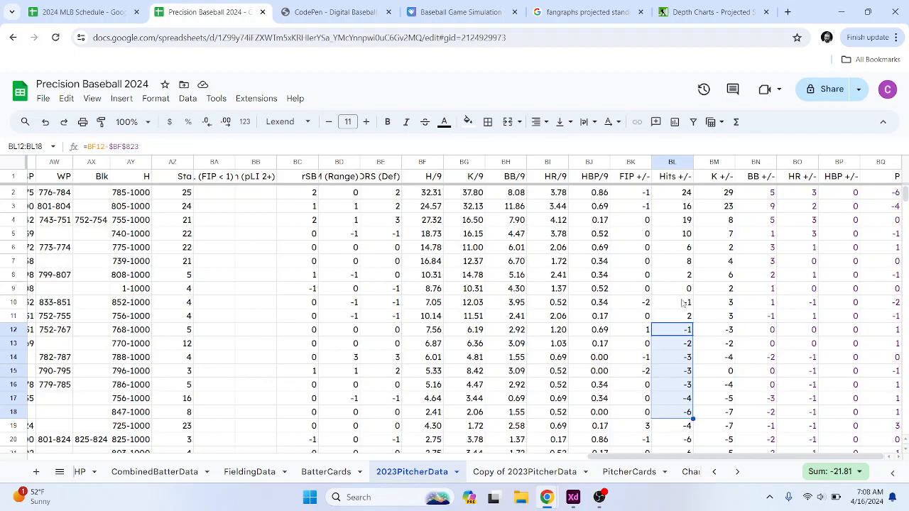
drag(632, 196, 646, 387)
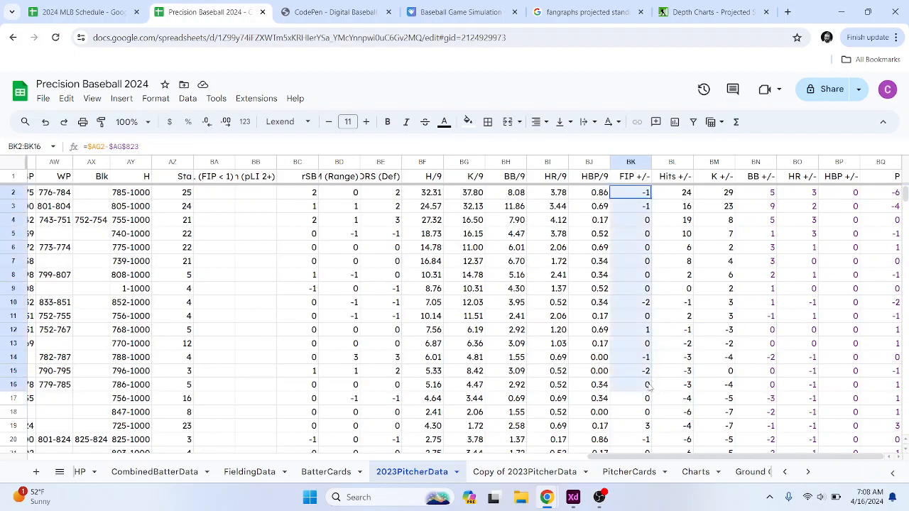
click(639, 197)
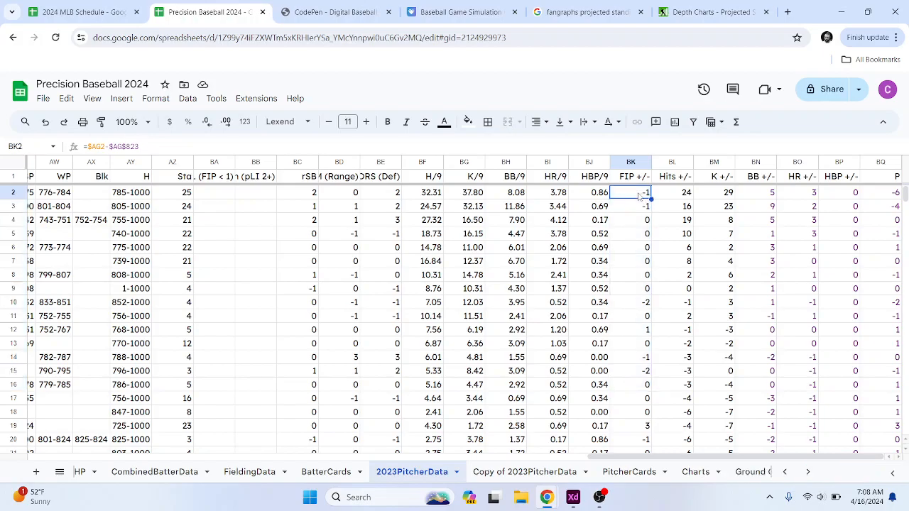
drag(661, 458, 253, 458)
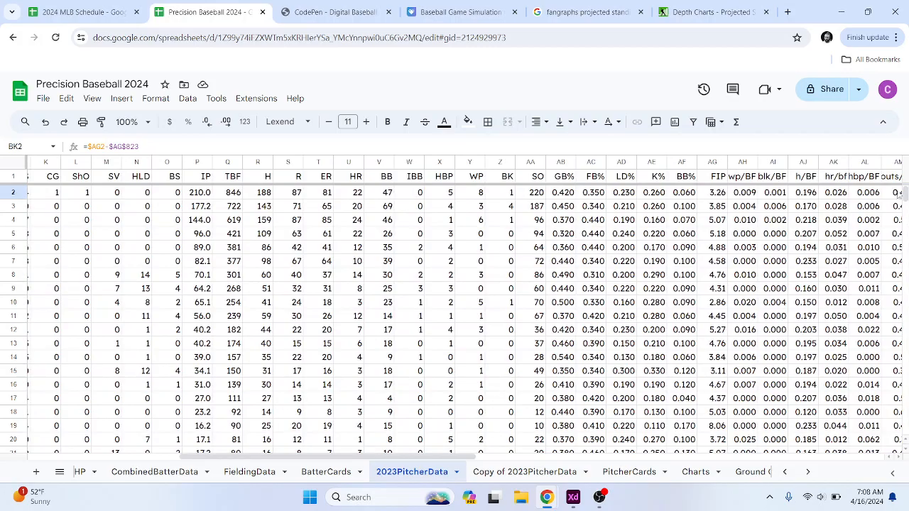
Step: Check the FIP average formula in AG823, then compare the FIP +/- formula in BK2 with its source FIP column AG
drag(903, 193, 905, 426)
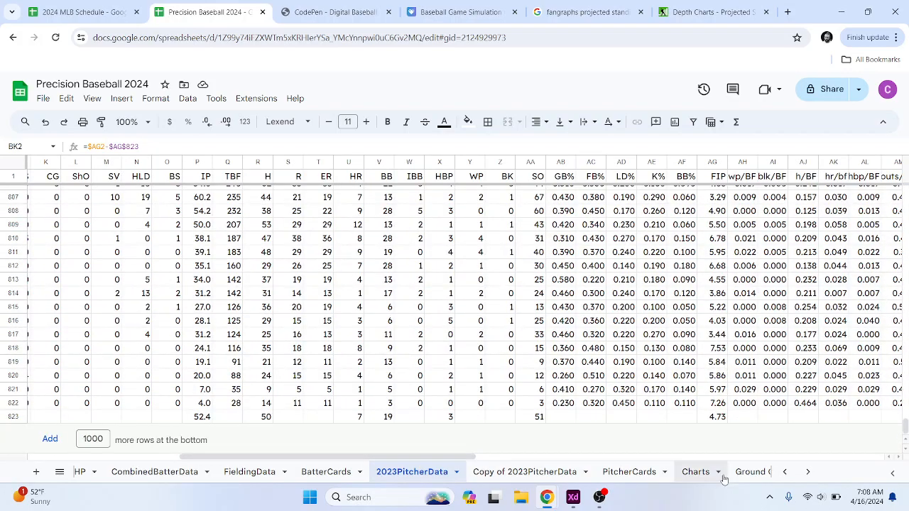
click(717, 419)
drag(419, 456, 820, 456)
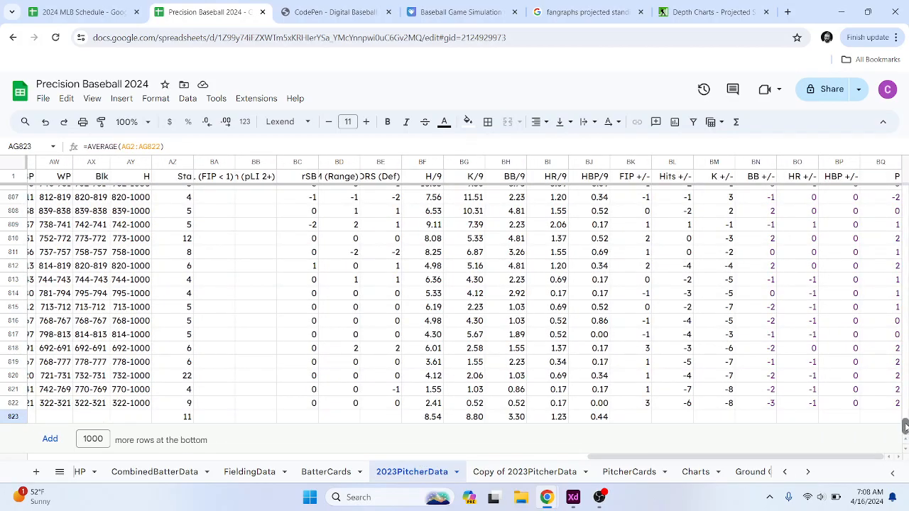
drag(904, 430, 904, 193)
click(635, 196)
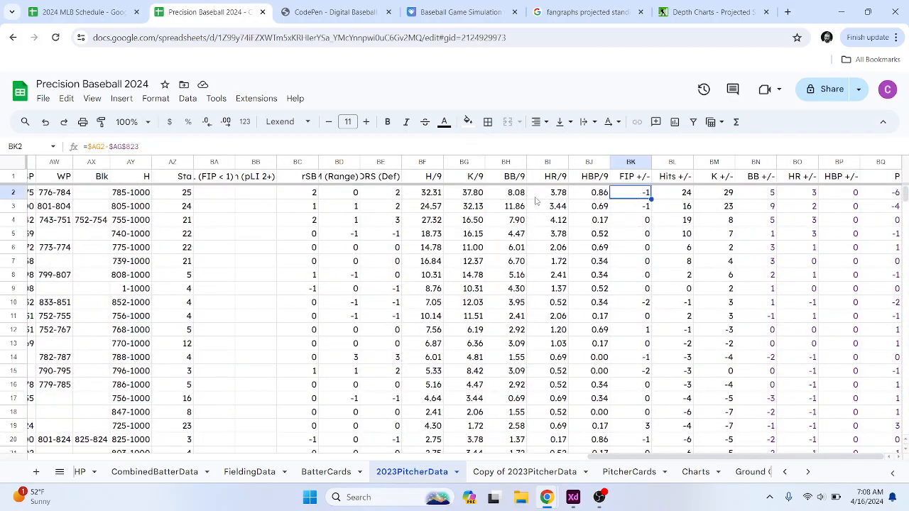
drag(744, 457, 345, 445)
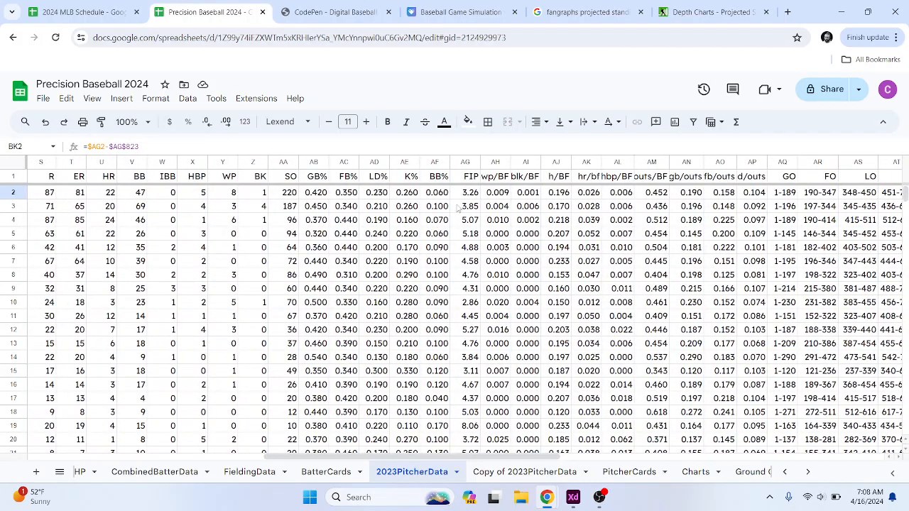
drag(534, 459, 857, 459)
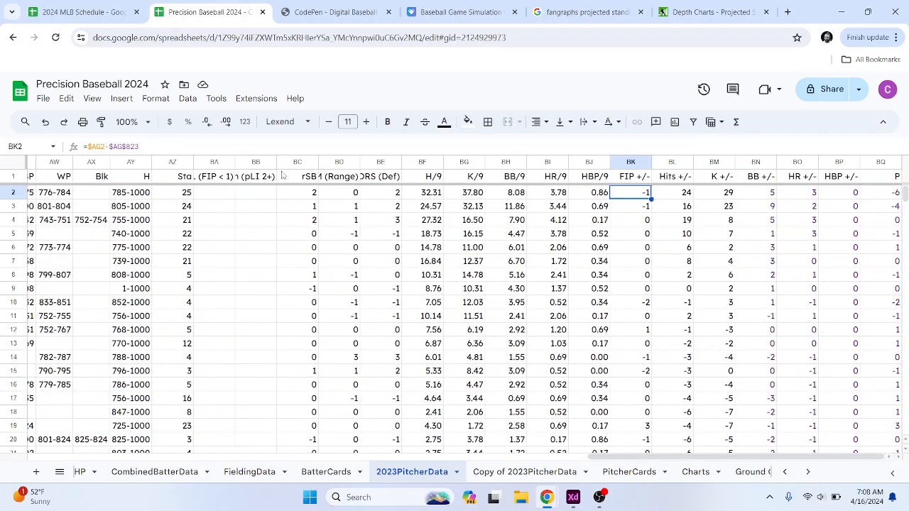
Step: Show FIP +/- in BK2 with two more decimal places, then restore its whole-number format
click(226, 121)
click(225, 122)
click(206, 121)
click(207, 121)
Step: Examine the FIP +/- values in BK2:BK16 and compare BK19 with the source FIP in AG19
drag(640, 197, 637, 389)
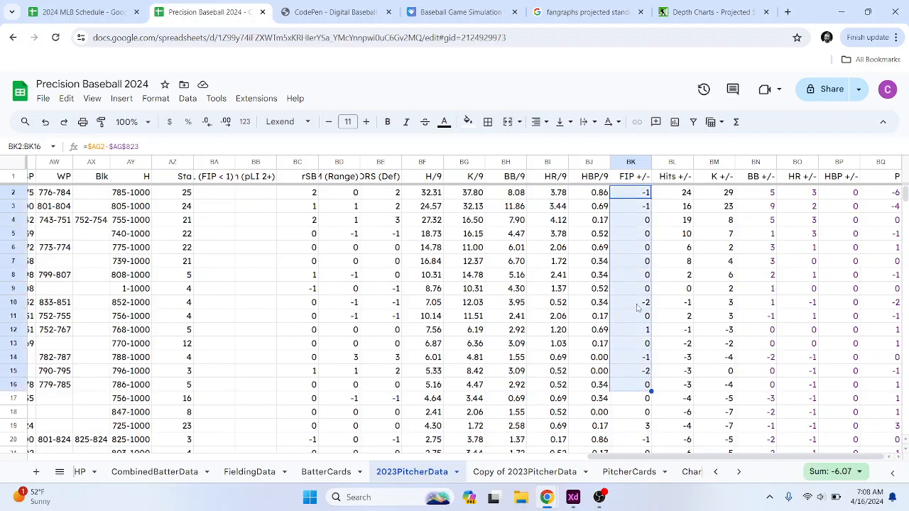
click(639, 427)
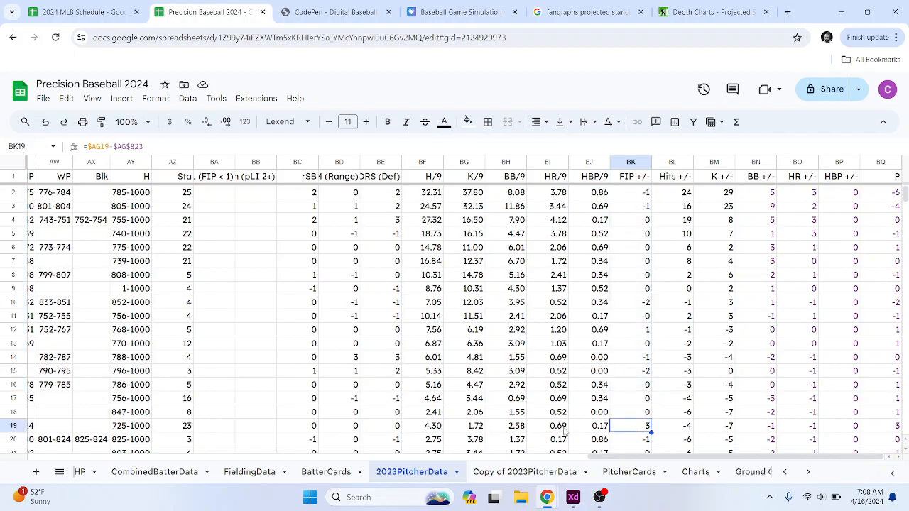
drag(616, 455, 337, 458)
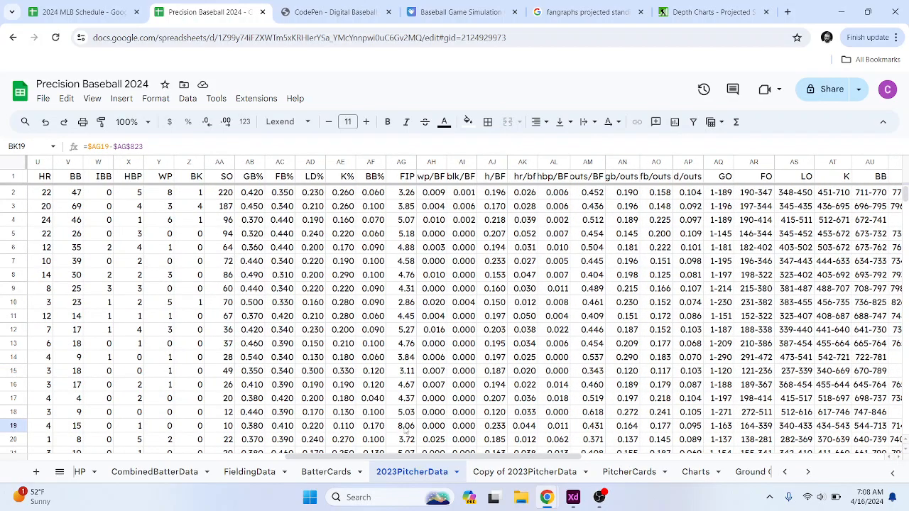
drag(441, 458, 773, 466)
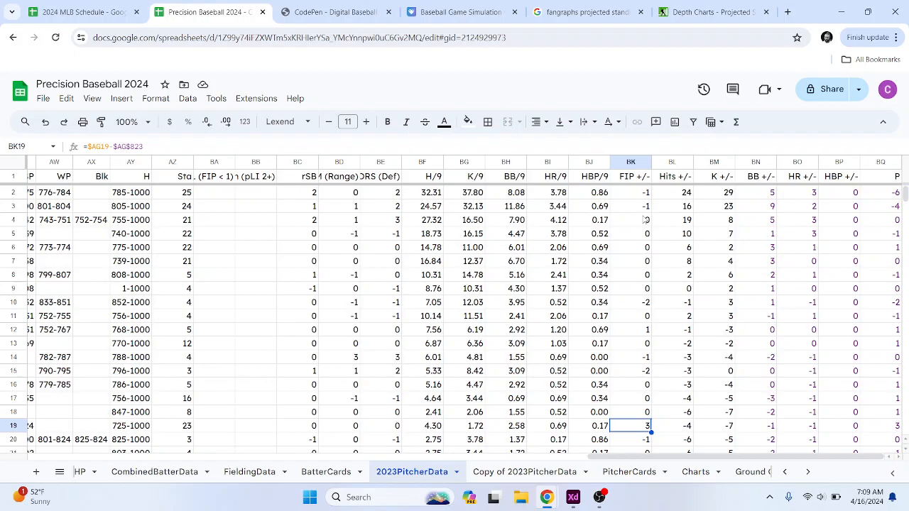
Step: Review the plus/minus values in BK2:BP2 and check the formulas behind K +/-, BB +/-, HR +/- and the P rating in BQ2
drag(636, 192, 843, 193)
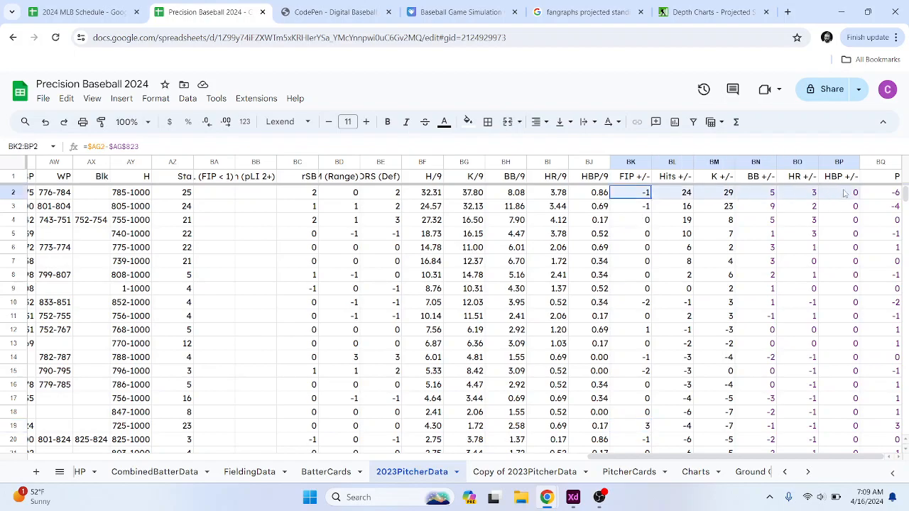
click(718, 196)
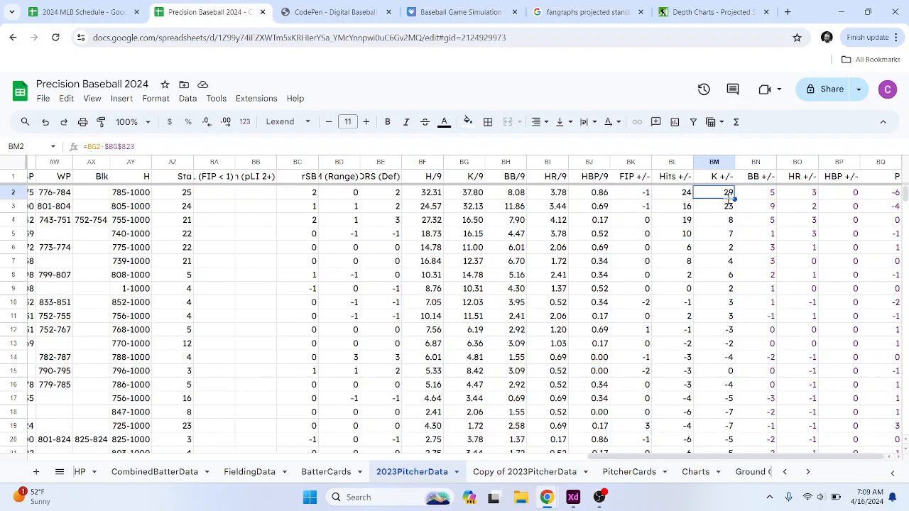
click(767, 198)
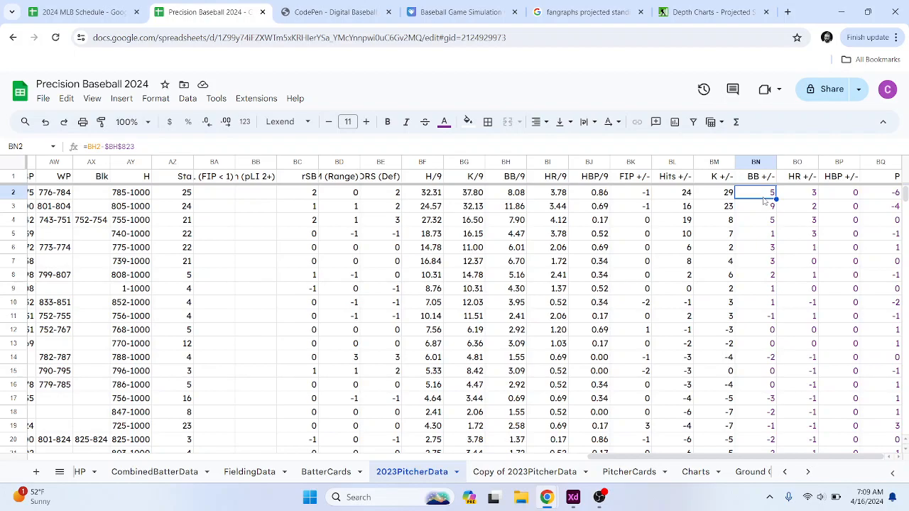
click(796, 196)
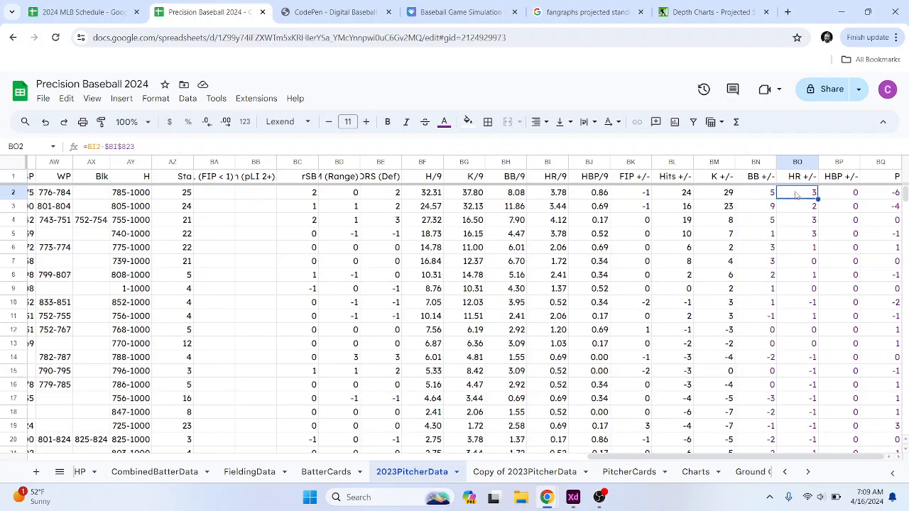
click(886, 194)
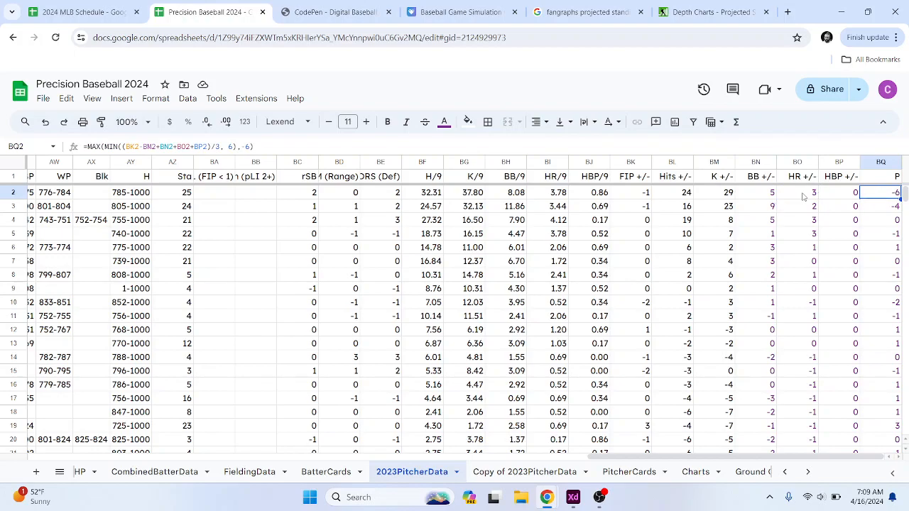
click(760, 197)
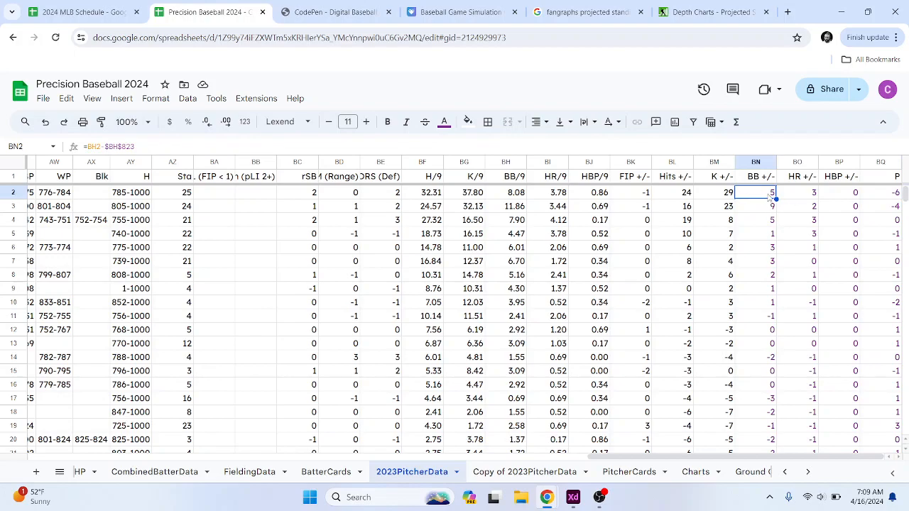
click(813, 197)
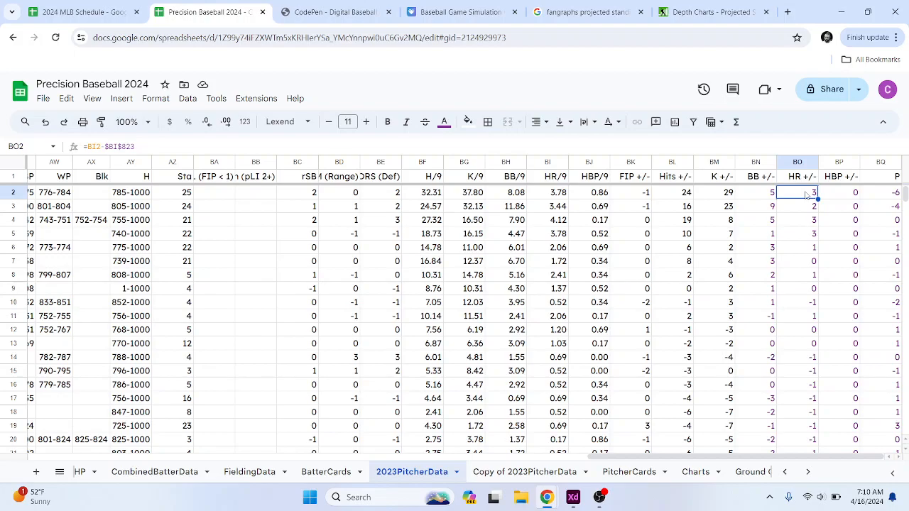
drag(740, 196, 861, 193)
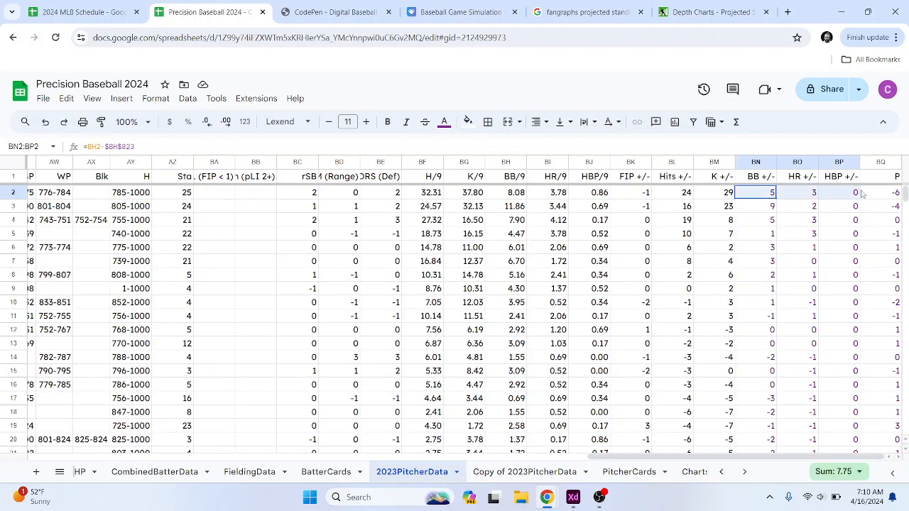
Step: Show HBP +/- in BP2 with three more decimal places, then restore its whole-number format
click(852, 193)
click(222, 125)
click(221, 125)
click(221, 124)
click(208, 124)
click(209, 124)
click(209, 124)
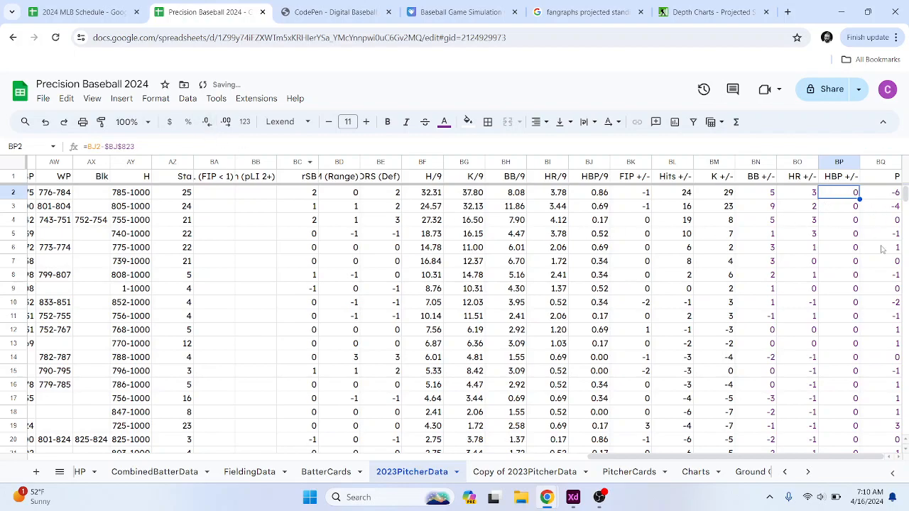
Step: Examine the HBP +/- values in BP38:BP41 and further down column BP, then recheck BP2
scroll(872, 241, down, 10)
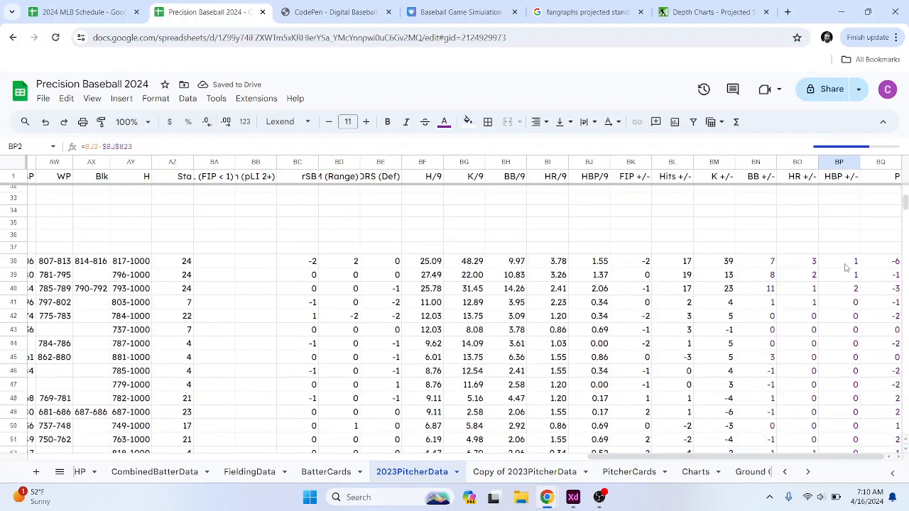
drag(845, 268, 844, 302)
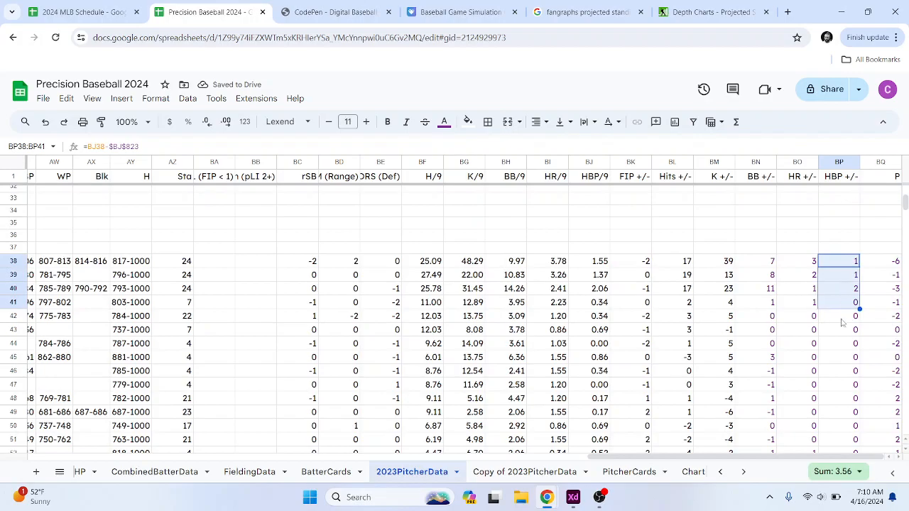
scroll(840, 319, down, 10)
scroll(843, 334, up, 20)
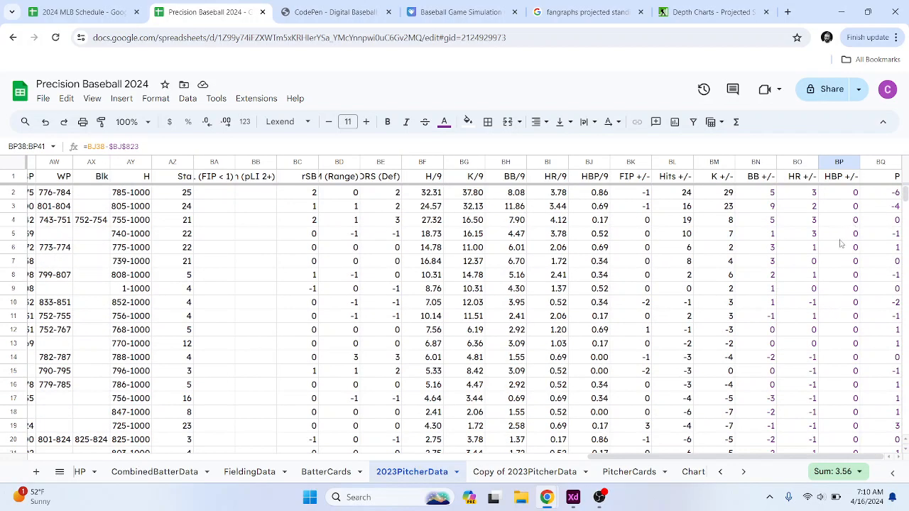
click(844, 195)
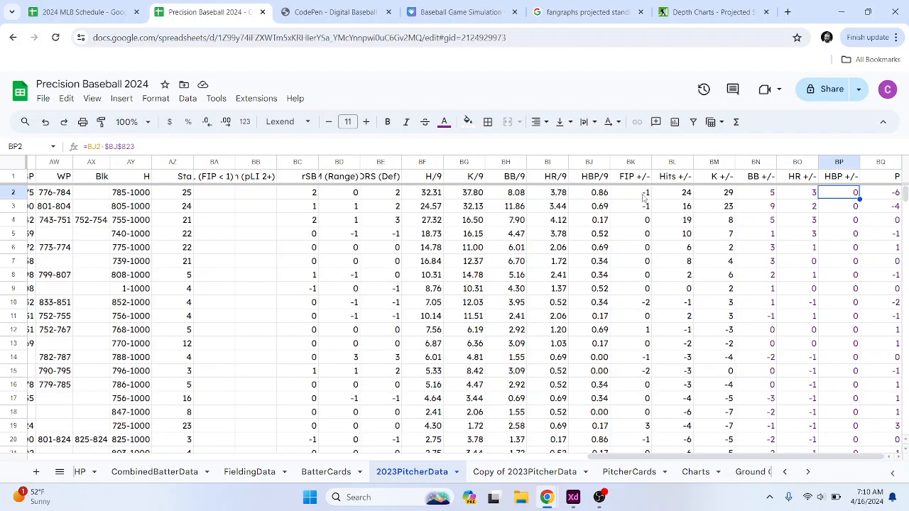
Step: Examine how the P formula in BQ2 combines BK2:BP2, focusing on the subtracted K +/- term BM2, and leave the formula as it is
drag(645, 193, 832, 196)
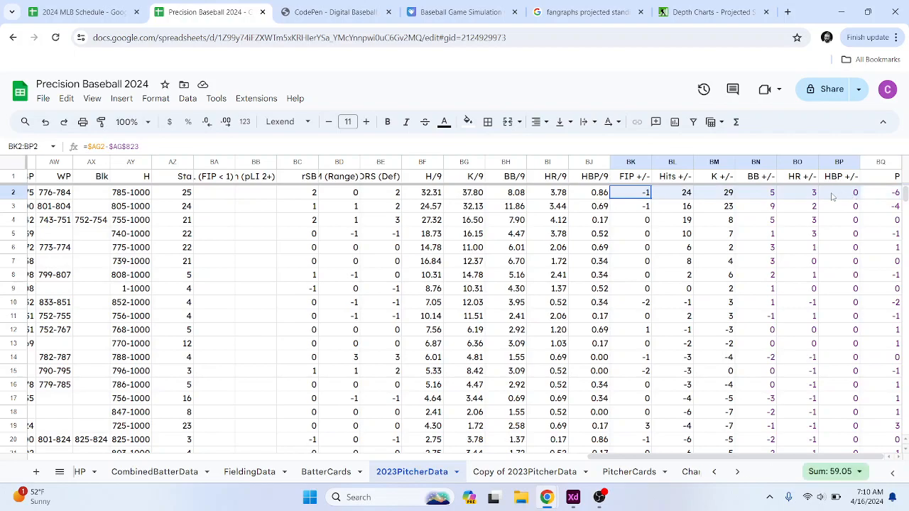
click(890, 194)
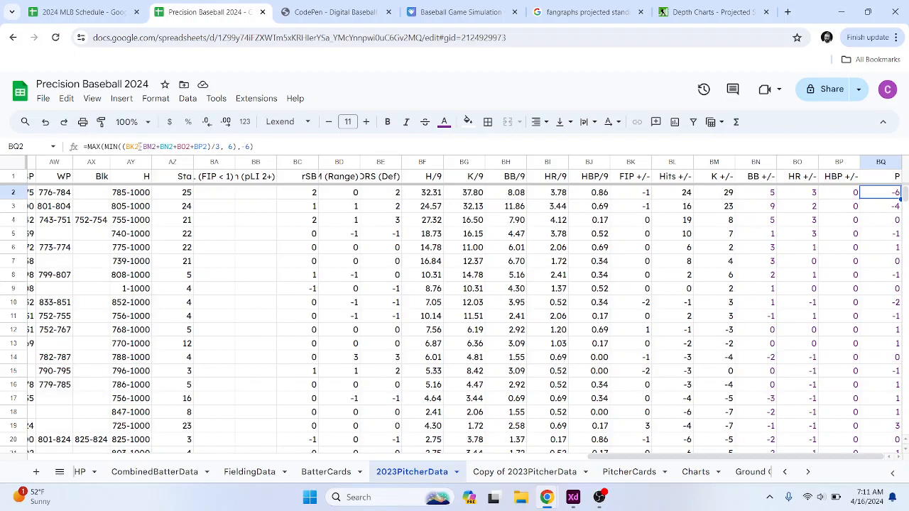
click(771, 221)
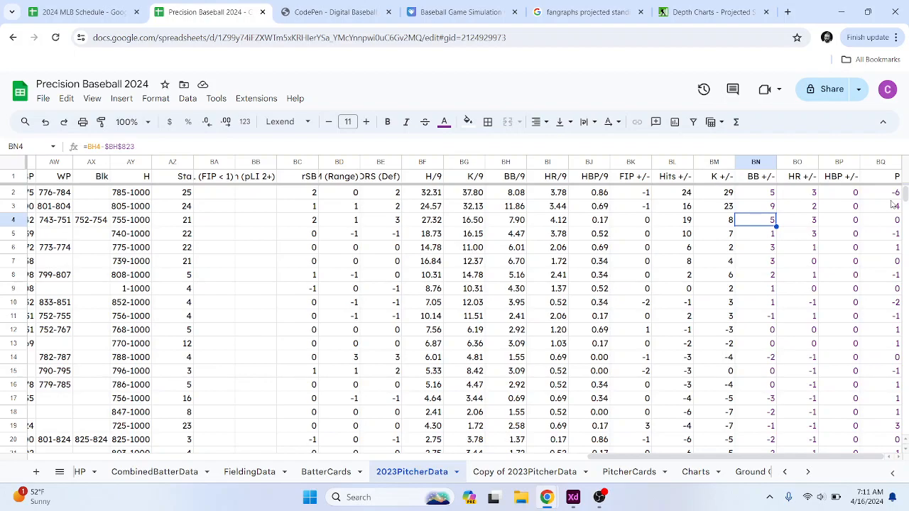
click(723, 196)
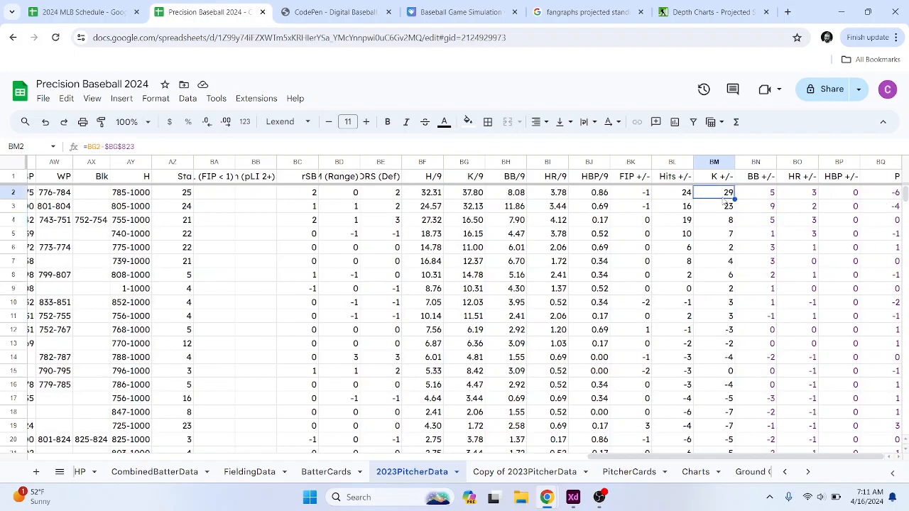
click(886, 194)
drag(140, 145, 155, 146)
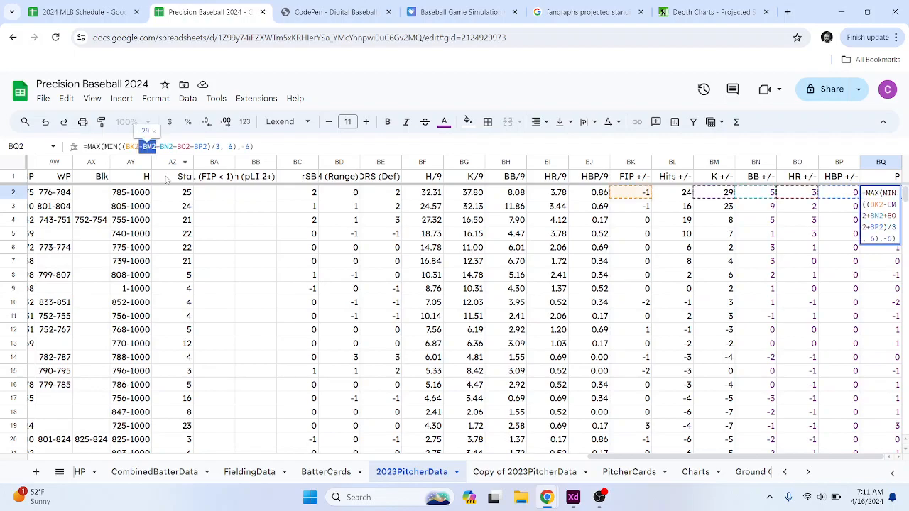
click(810, 274)
Step: Compare BB, HR and HBP +/- in BN2:BP2 and K +/- in BM2 with the P ratings in BQ2:BQ8
drag(757, 190, 844, 192)
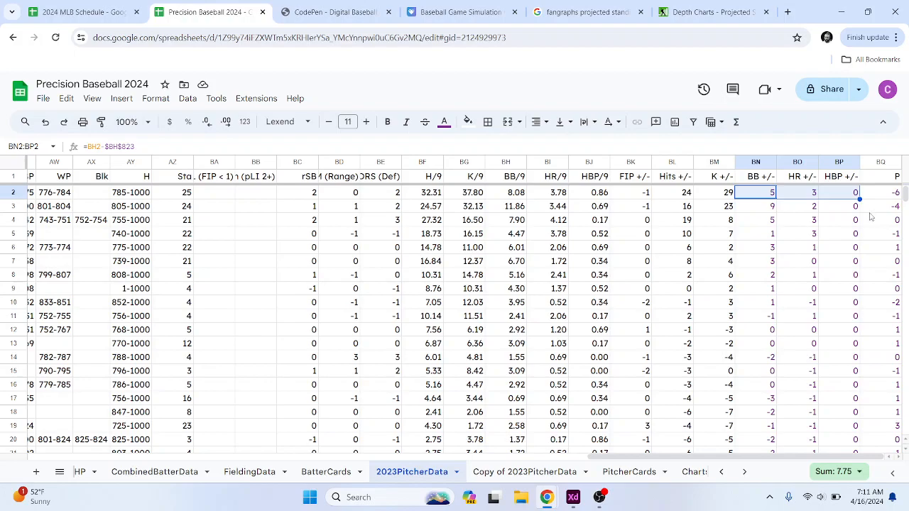
click(723, 192)
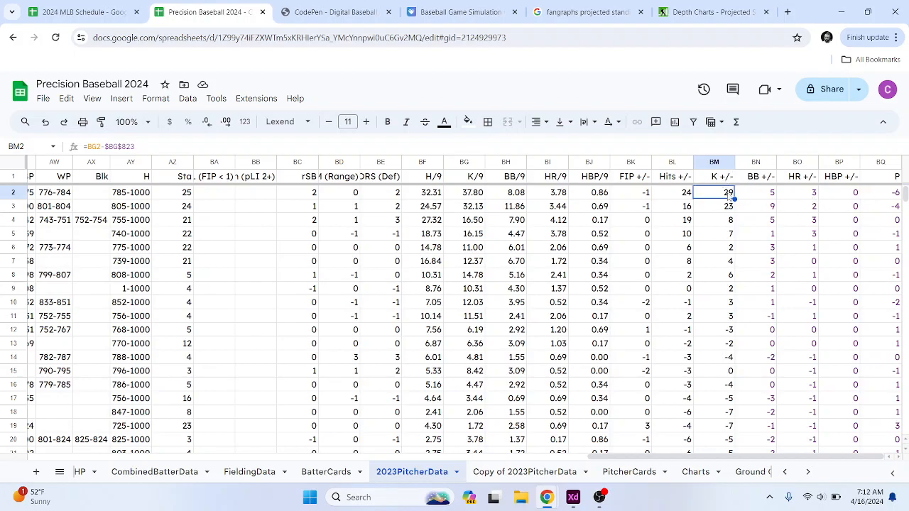
click(886, 199)
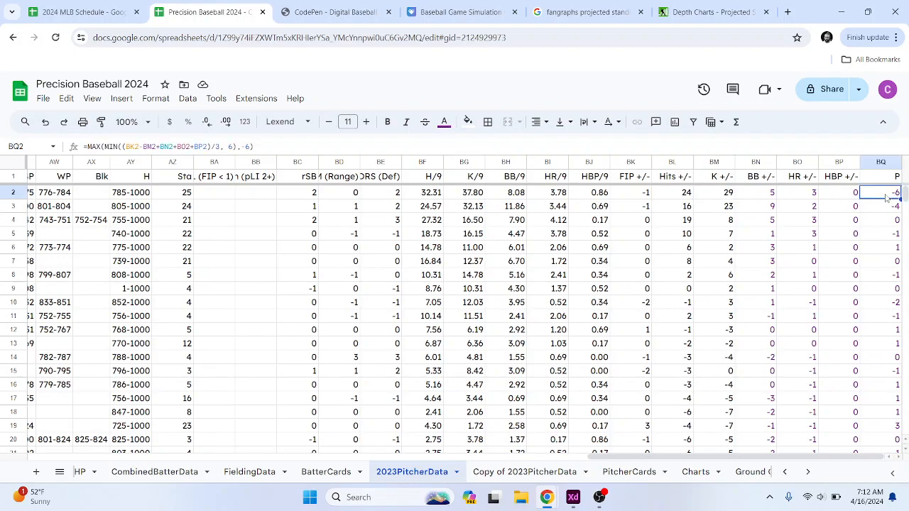
drag(765, 194, 842, 195)
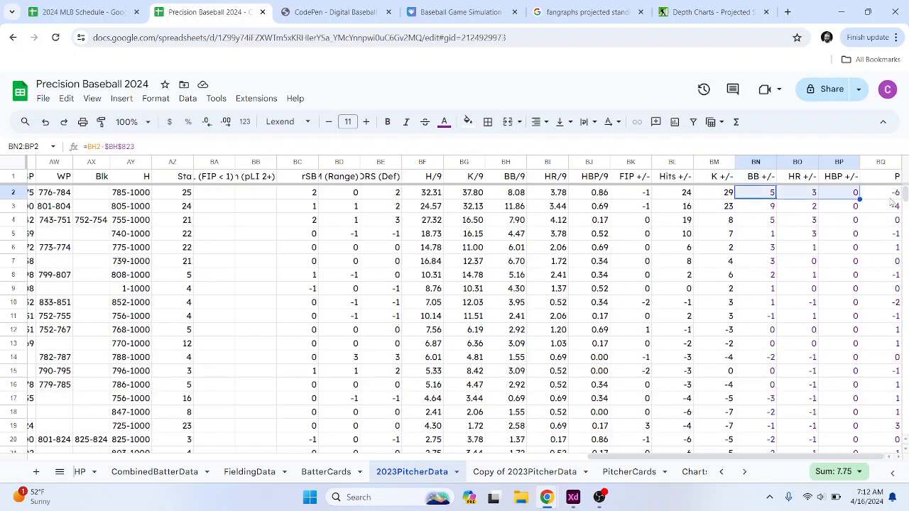
drag(891, 196, 896, 286)
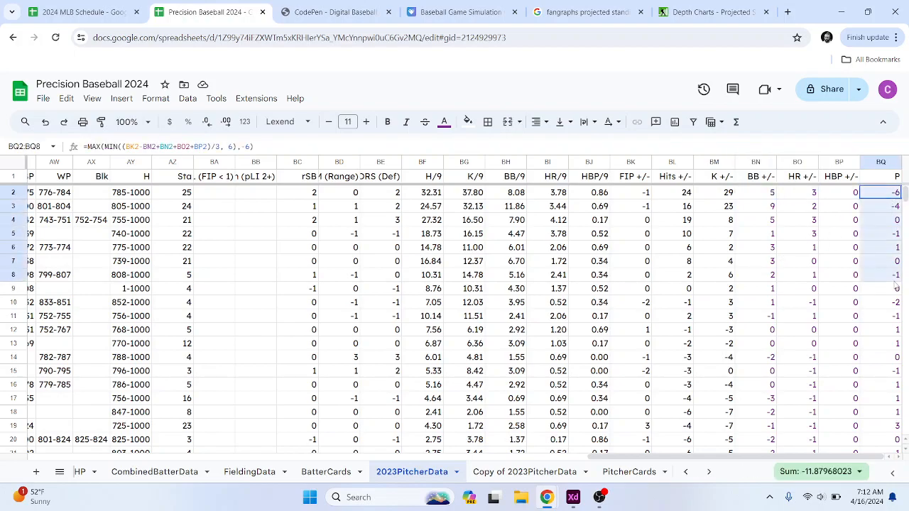
Step: Remove the division by 3 from the P rating formula in BQ2
click(887, 193)
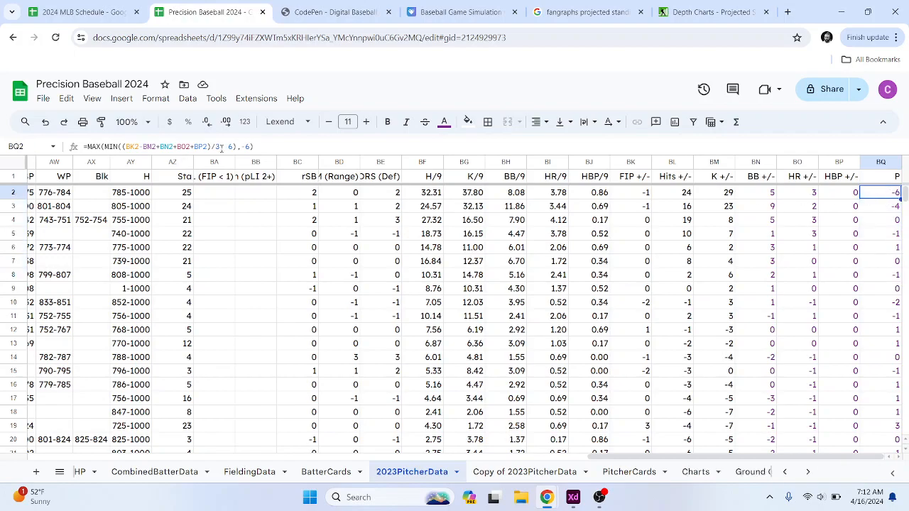
drag(222, 147, 212, 147)
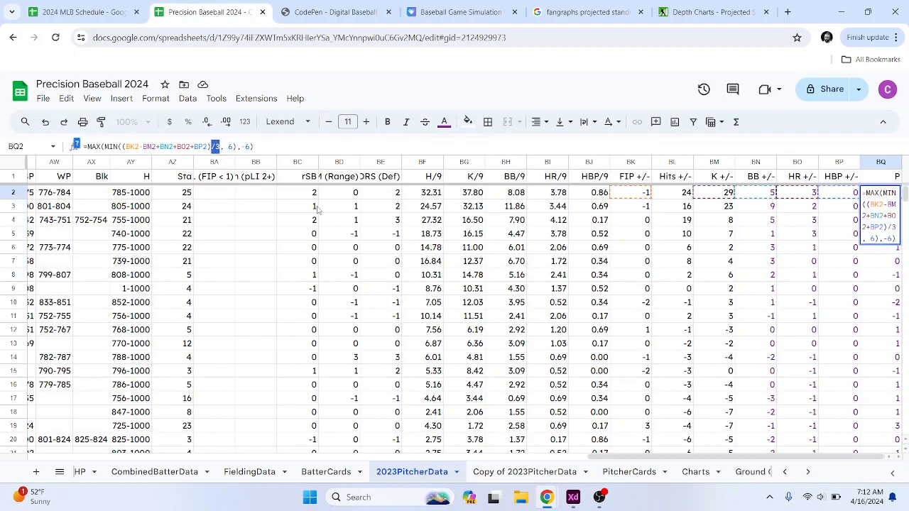
key(BackSpace)
key(Return)
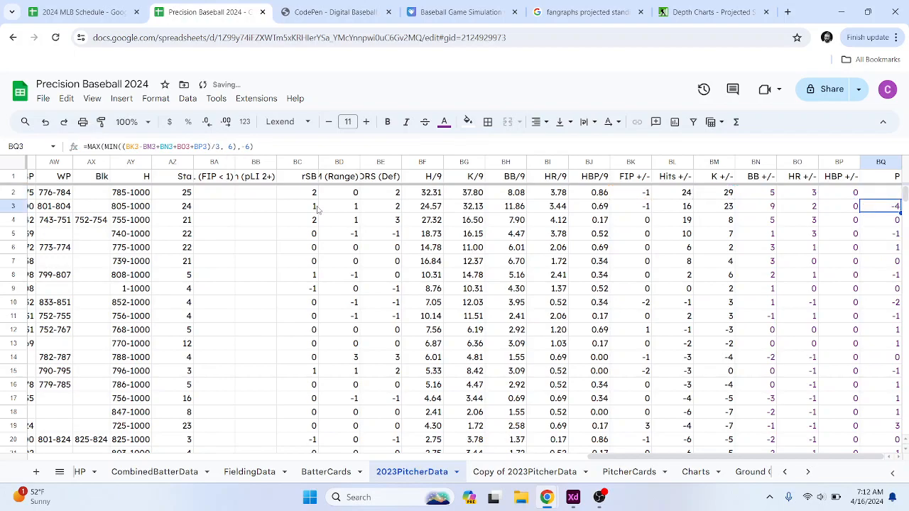
Step: Inspect the summed terms in the BQ2 formula and undo the removal of its division by 3
click(885, 197)
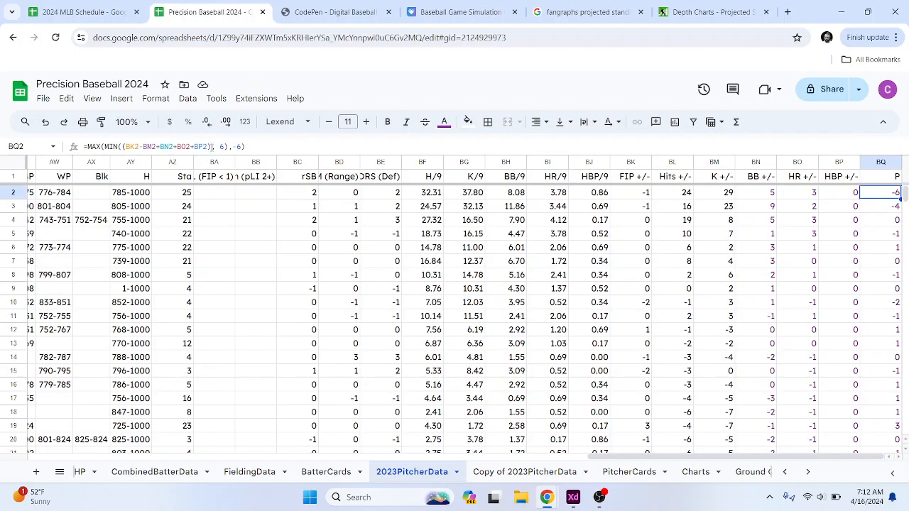
drag(206, 147, 126, 147)
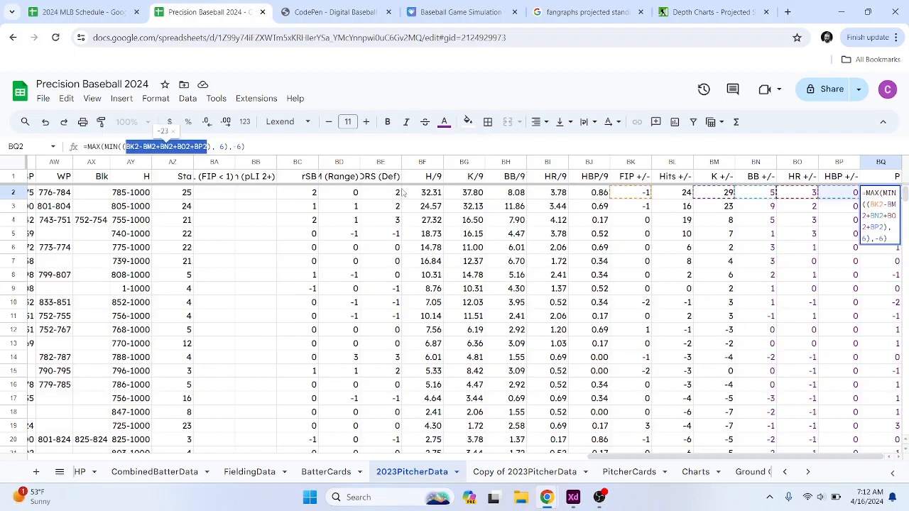
text(z)
click(843, 306)
key(ctrl+z)
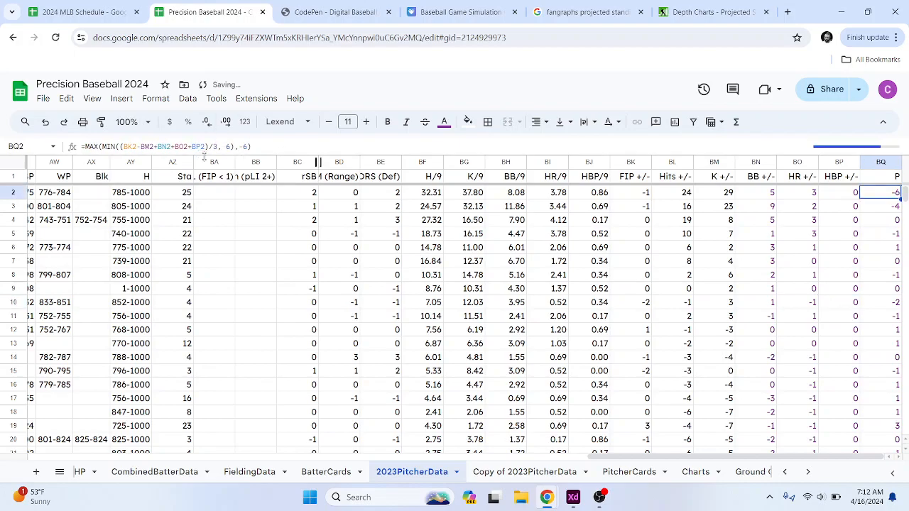
Step: Replace the P formula in BQ2 with the uncapped, undivided sum =BK2-BM2+BN2+BO2+BP2
drag(207, 147, 148, 147)
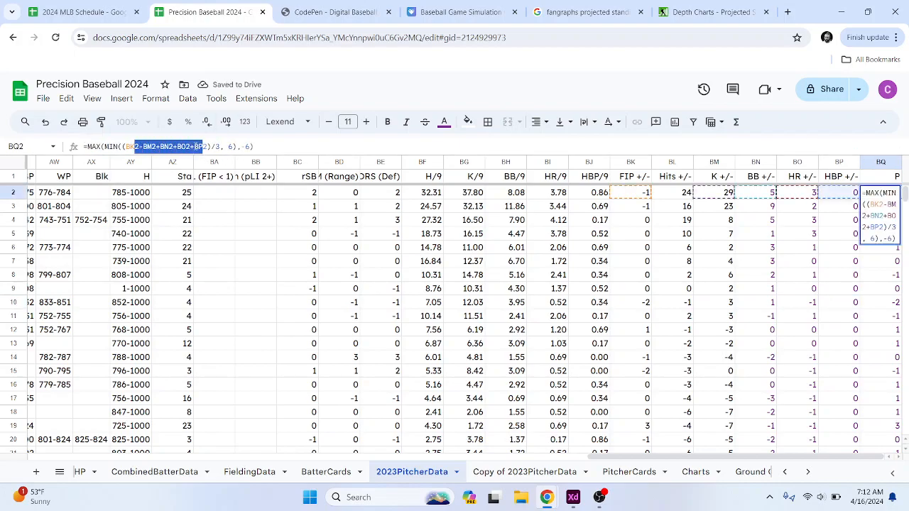
drag(206, 147, 129, 146)
key(BackSpace)
drag(266, 144, 60, 148)
text(=)
text(MAX(MIN((BK2-BM2+BN2+BO2+BP2)/3, 6), -6))
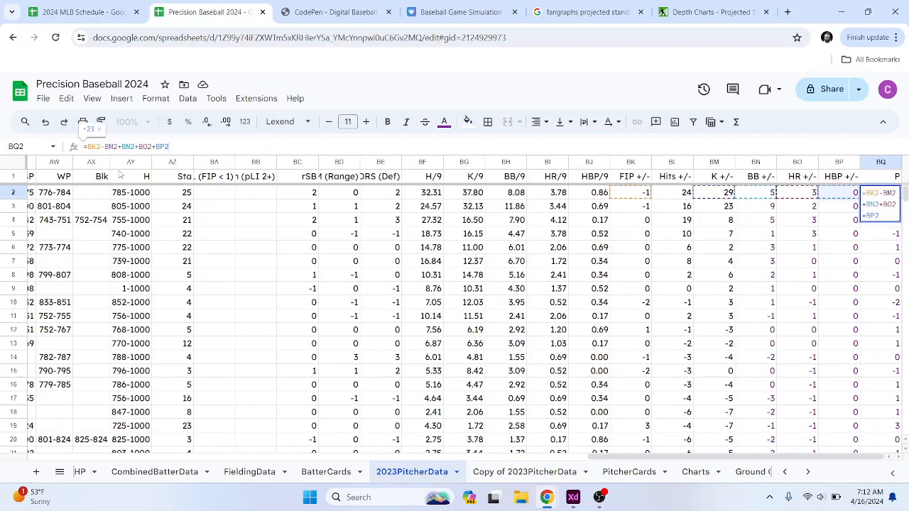
key(Return)
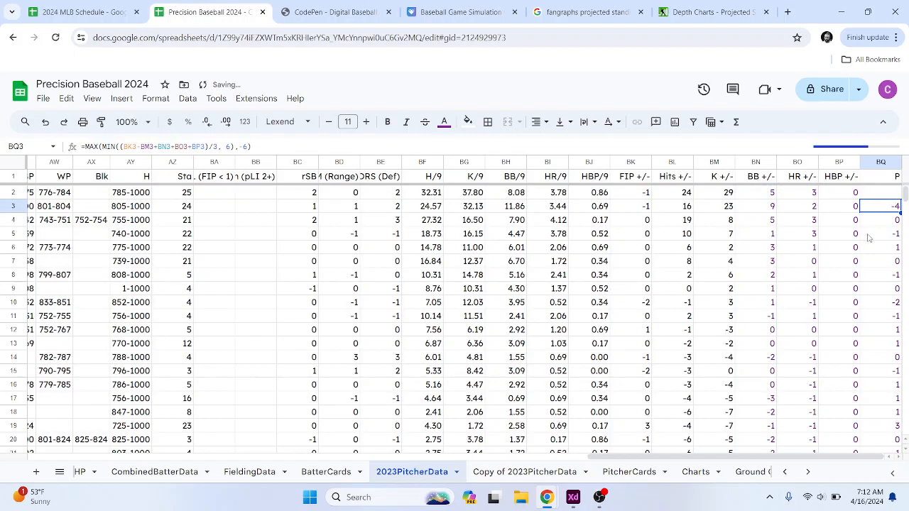
Step: Compare the Hits and K +/- values in BL2:BM2 with the uncapped P rating in BQ2
drag(678, 195, 724, 196)
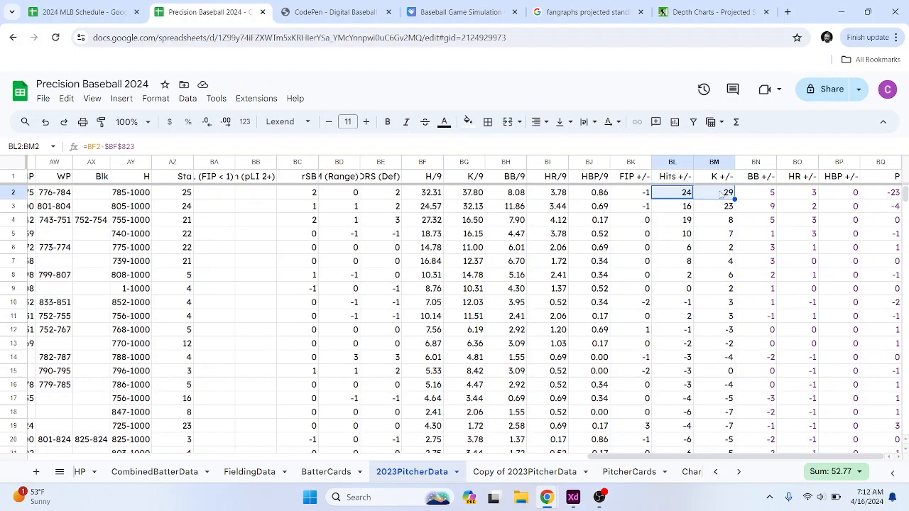
click(721, 193)
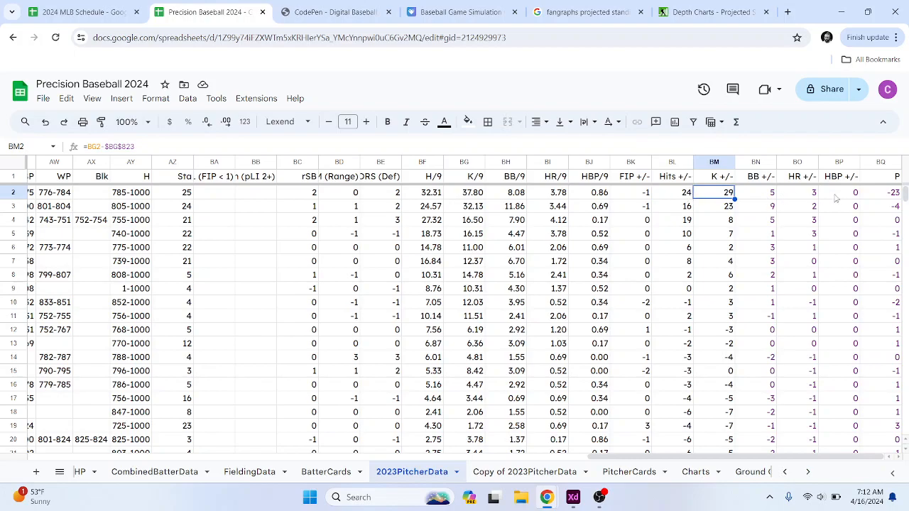
click(896, 200)
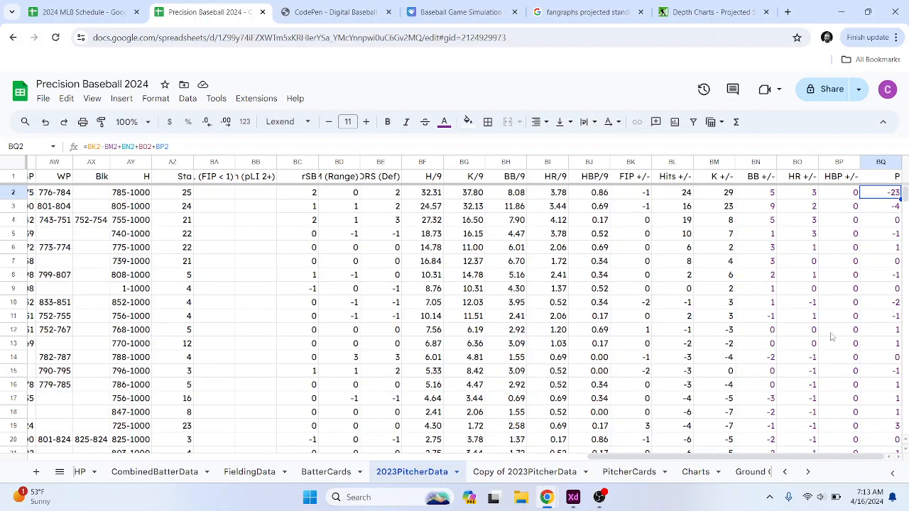
Step: Look through the P ratings in column BQ down to the last pitcher rows, checking the formula in BQ797
scroll(866, 330, down, 3)
scroll(867, 335, down, 5)
scroll(867, 336, down, 15)
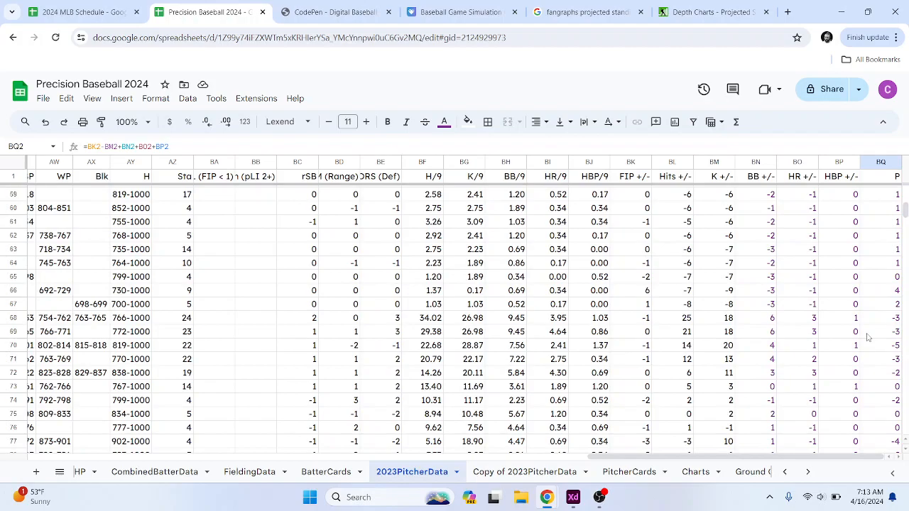
scroll(868, 338, down, 10)
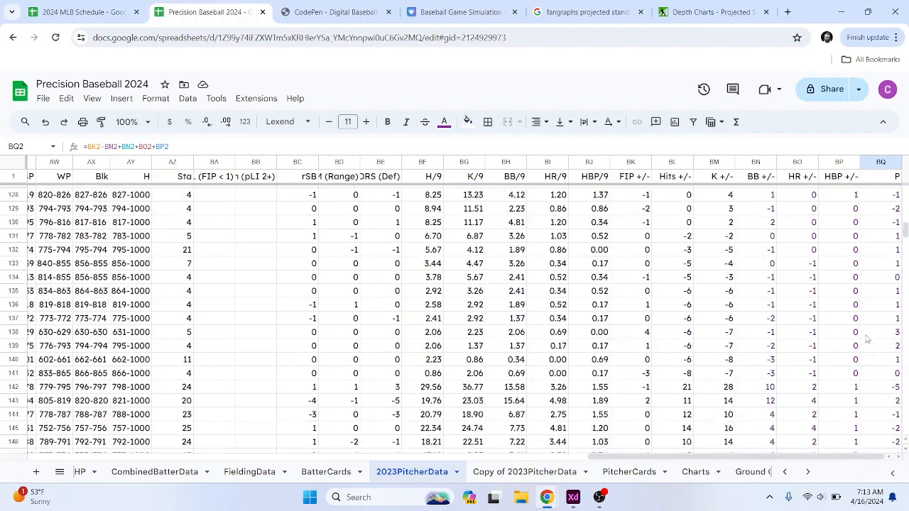
drag(905, 245, 900, 463)
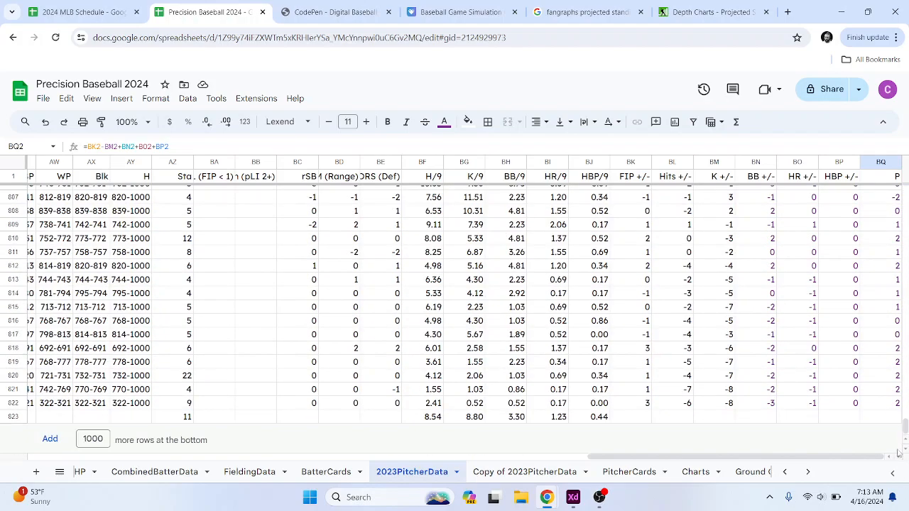
scroll(882, 366, up, 4)
scroll(883, 365, up, 1)
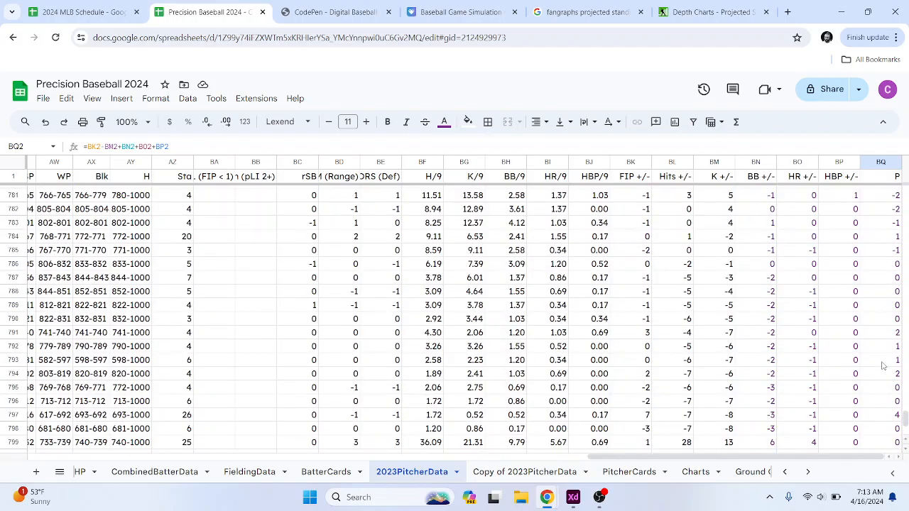
click(881, 417)
scroll(863, 307, up, 8)
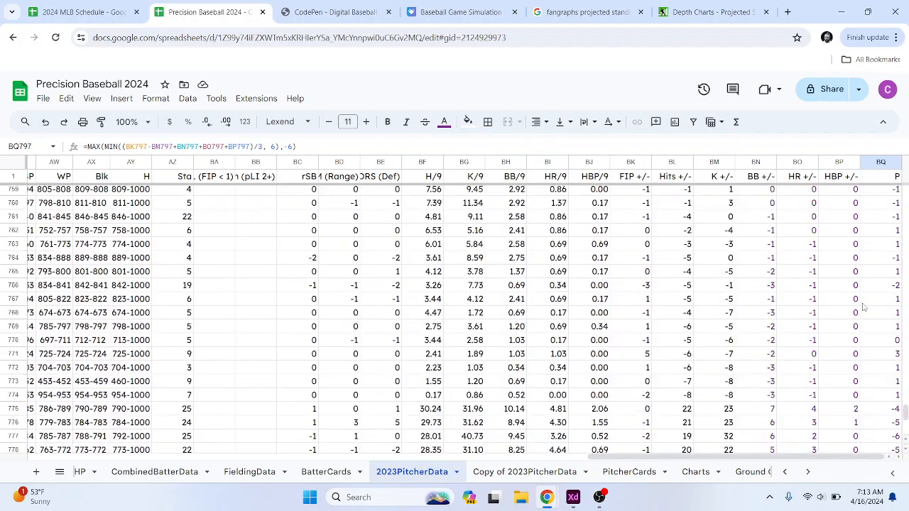
Step: Restore the P formula in BQ2 to =MAX(MIN((BK2-BM2+BN2+BO2+BP2)/3, 6),-6)
drag(905, 413, 906, 186)
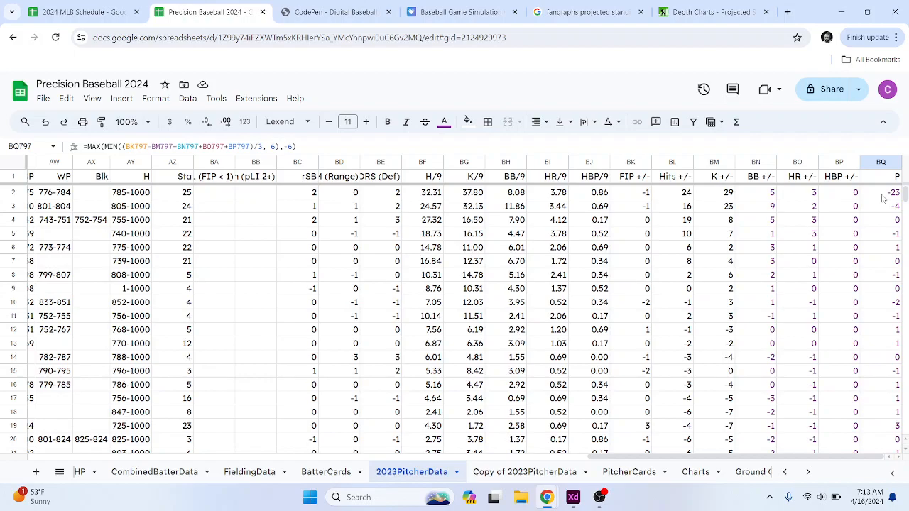
click(883, 196)
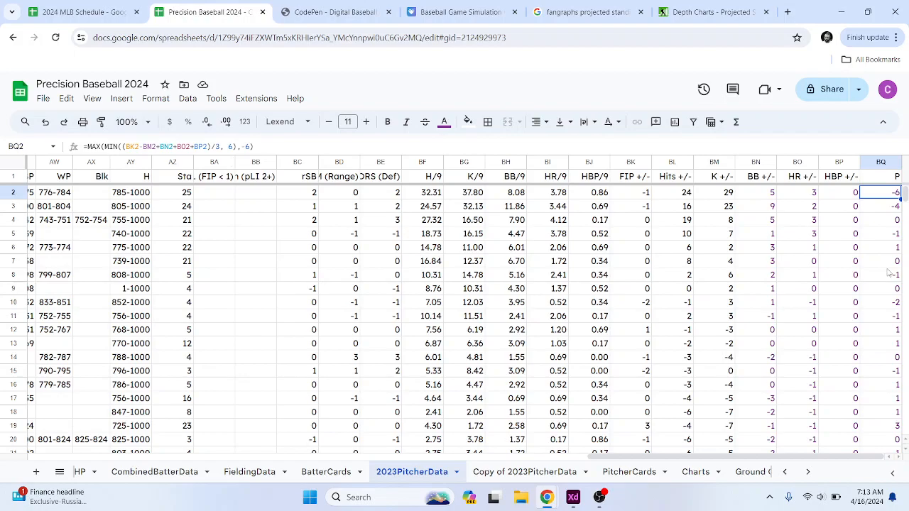
Step: Review the per-nine averages in BF2:BJ2, the BatterCards ratings, and the B rating formula in CH2 of 2023BatterData
drag(426, 196, 585, 205)
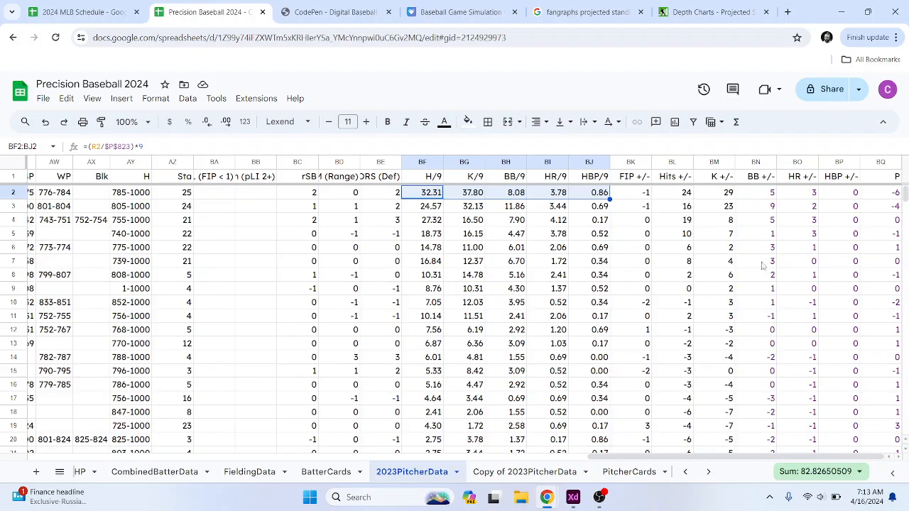
click(323, 472)
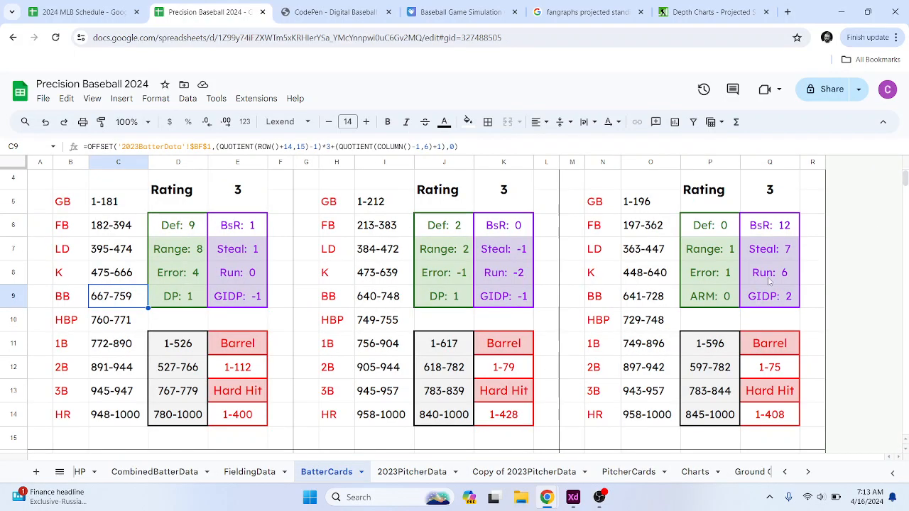
scroll(128, 475, up, 2)
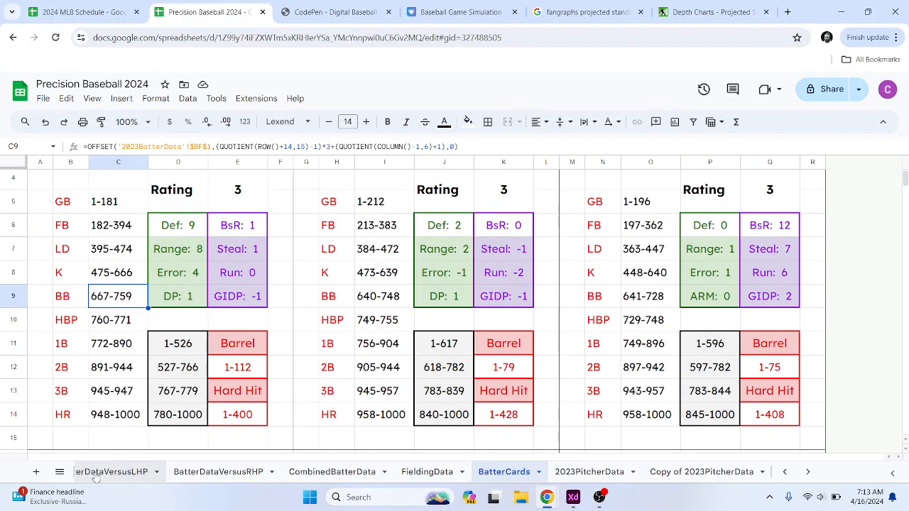
scroll(100, 477, up, 1)
click(99, 475)
click(881, 196)
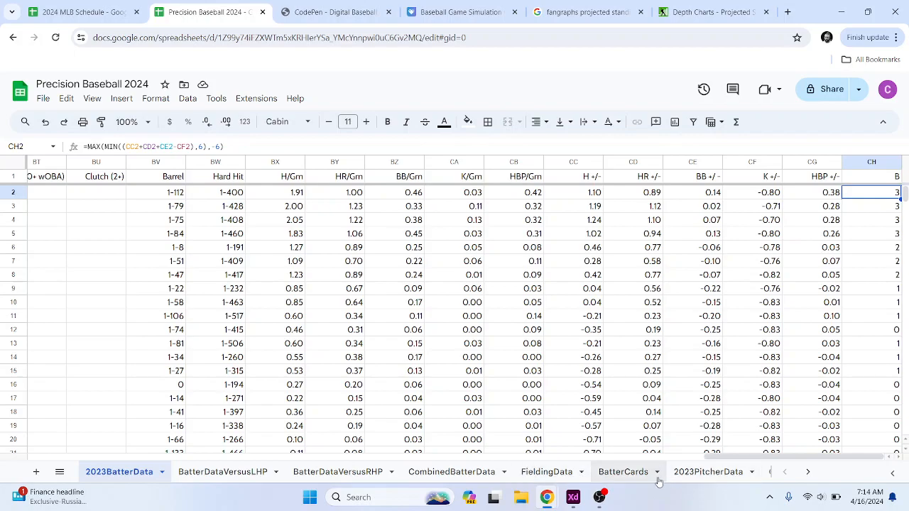
Step: Return to 2023PitcherData and examine HBP +/- in BP5 and the P ratings in BQ2:BQ12
click(699, 474)
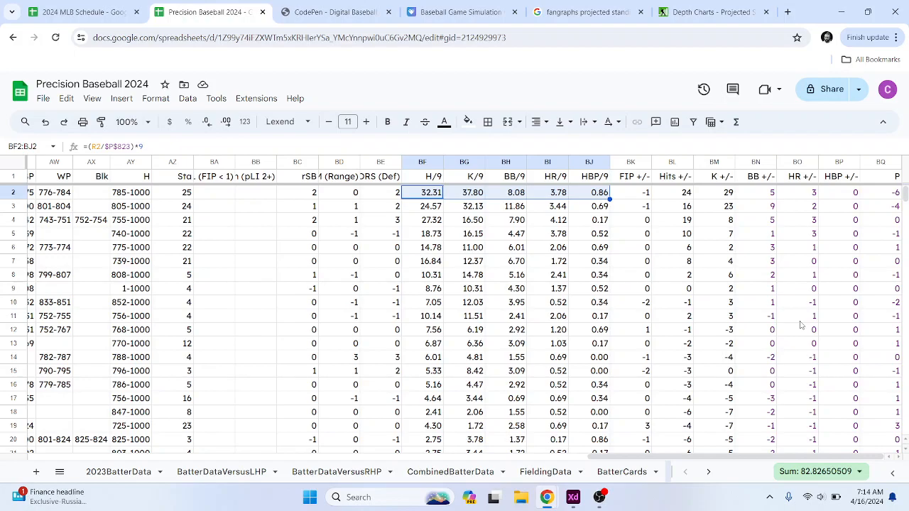
click(835, 239)
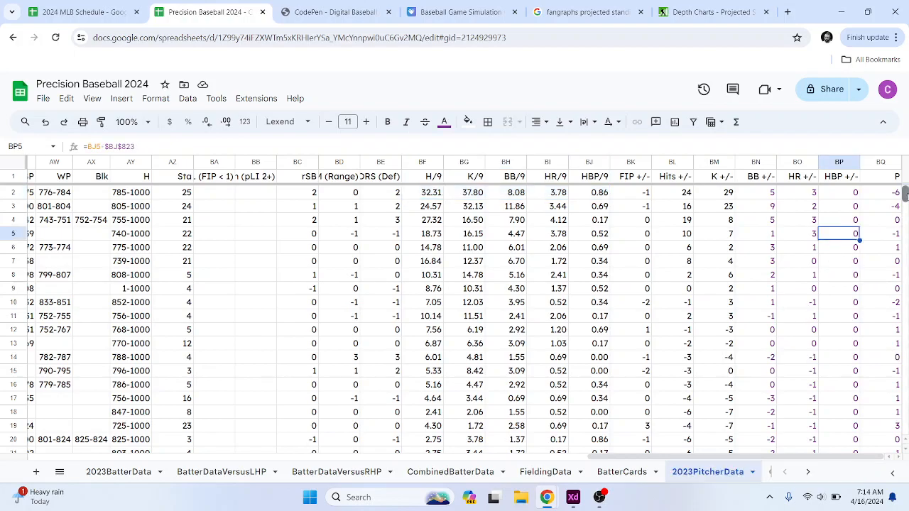
click(888, 196)
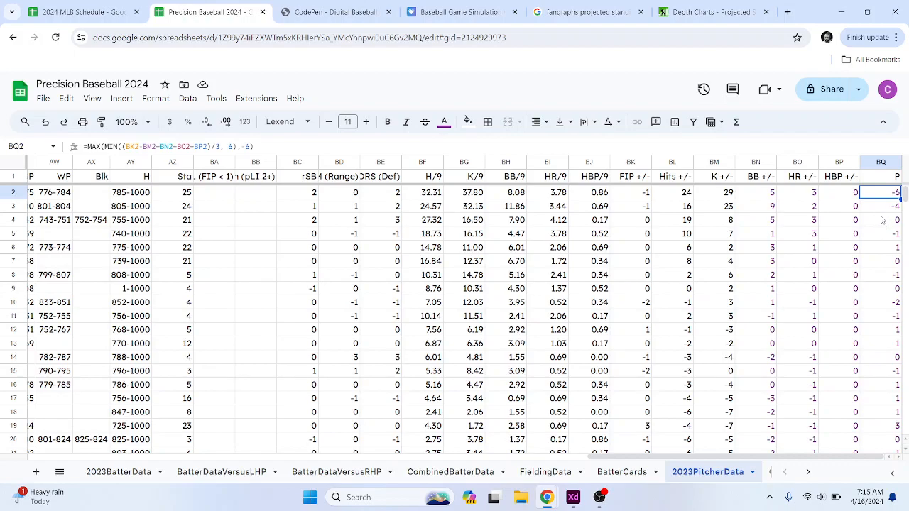
drag(884, 194, 884, 276)
click(884, 290)
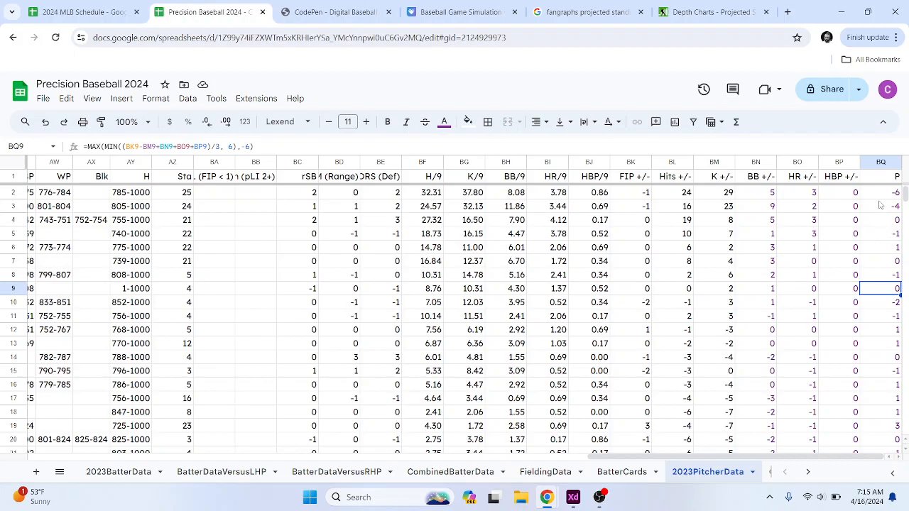
drag(880, 198, 881, 305)
click(882, 331)
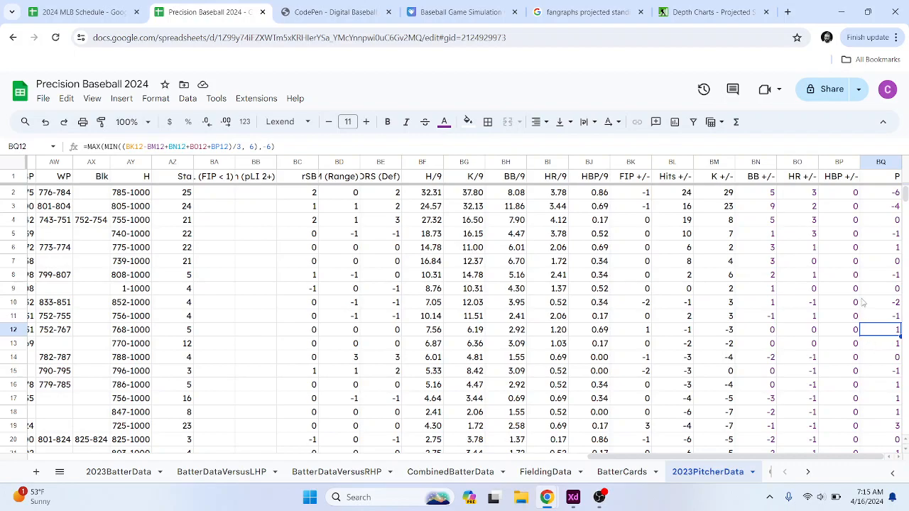
Step: Compare the plus/minus values and P rating across BK2:BQ2, and check the P formula in BQ3
click(634, 197)
key(shift+Right)
key(shift+Right)
key(shift+Right)
key(shift+Right)
key(shift+Right)
key(shift+Right)
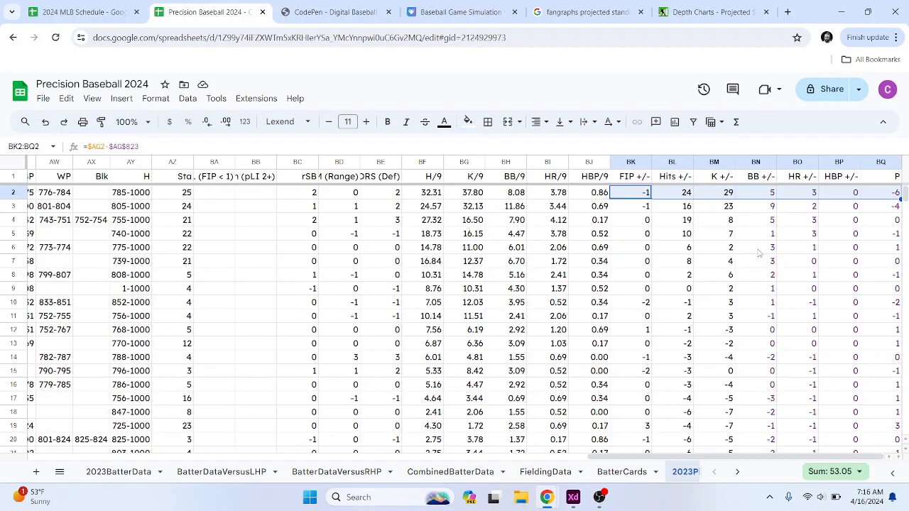
click(890, 210)
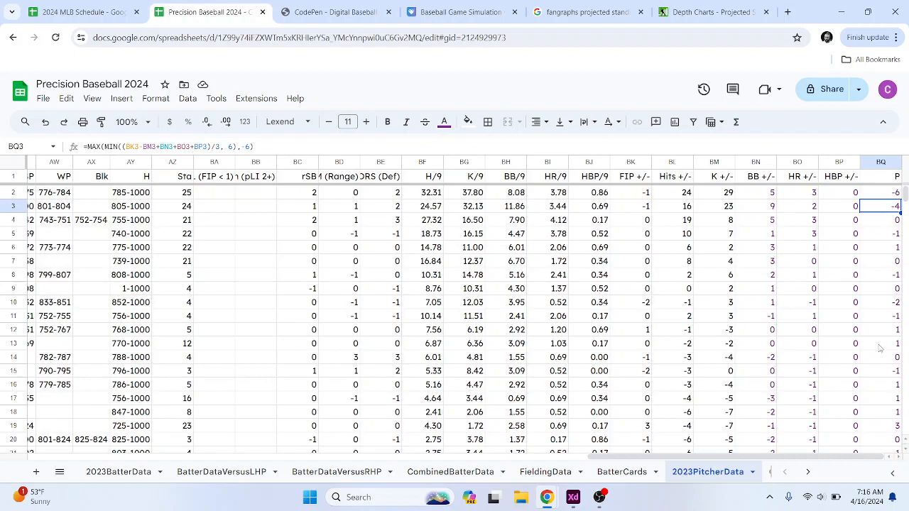
scroll(879, 350, down, 3)
scroll(879, 350, up, 3)
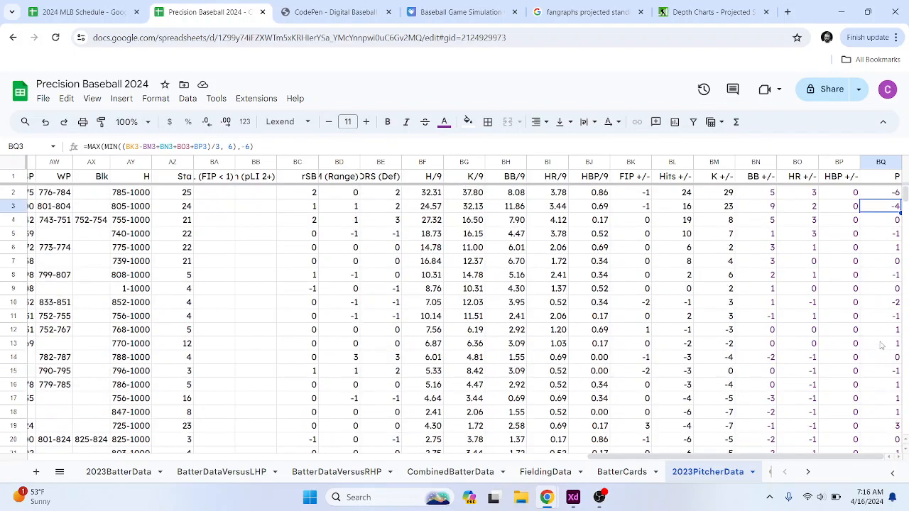
Step: Check which pitcher in row 10 the P rating in BQ10 belongs to
click(885, 304)
drag(823, 457, 186, 460)
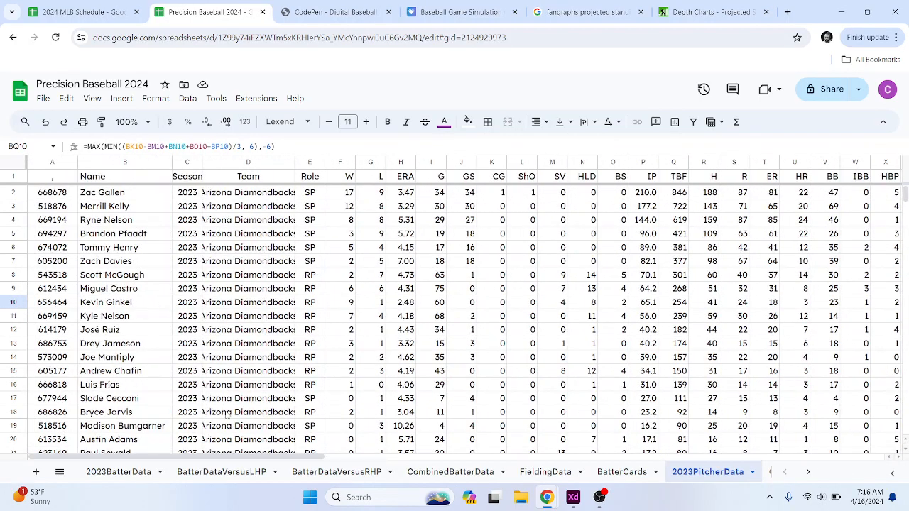
drag(287, 460, 823, 457)
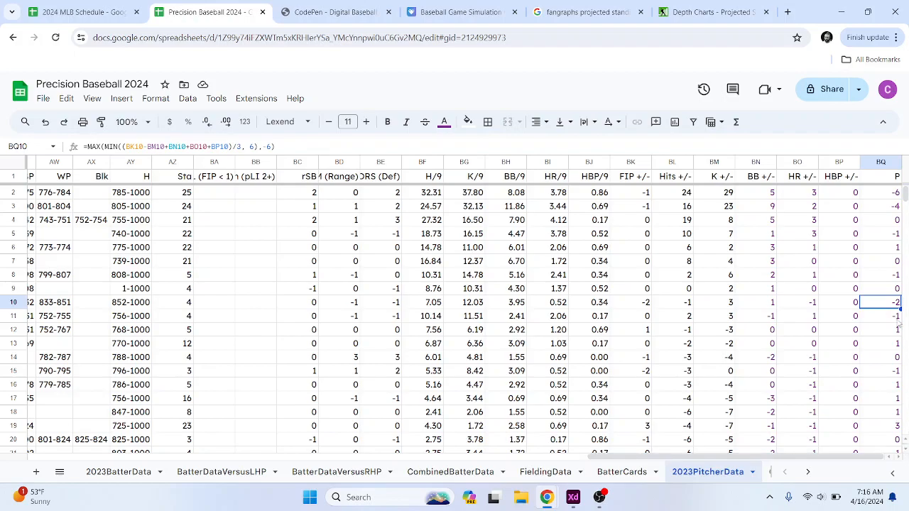
Step: Match the P ratings in BQ38:BQ44 to the Atlanta Braves pitchers, tracing row 44 across to its rating
scroll(886, 383, down, 5)
scroll(887, 383, down, 4)
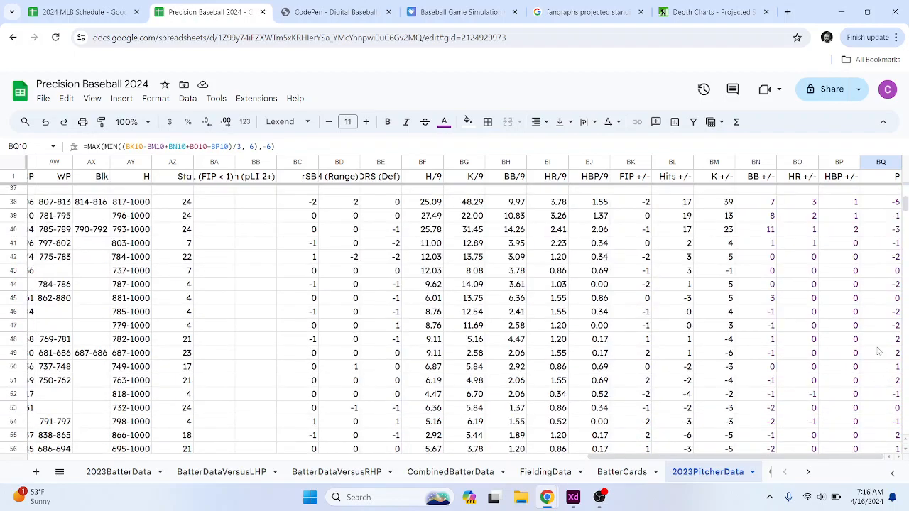
drag(881, 262, 880, 343)
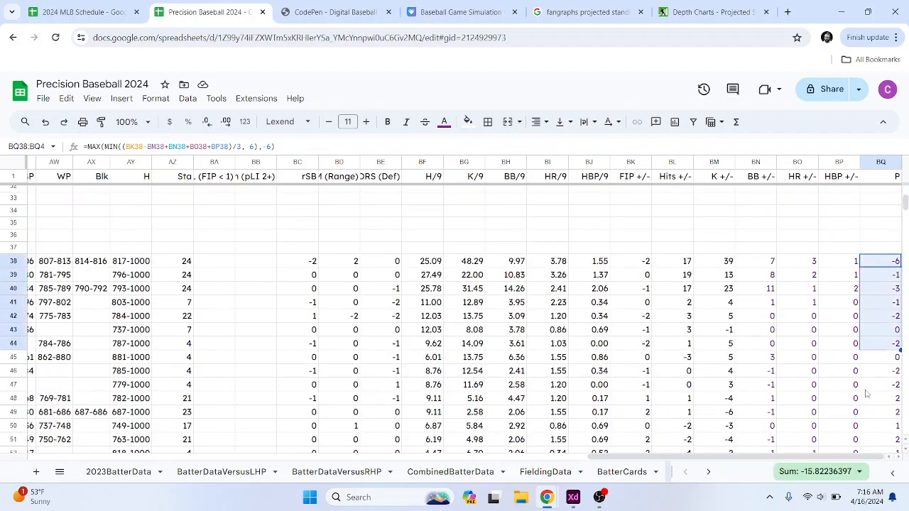
drag(852, 457, 128, 457)
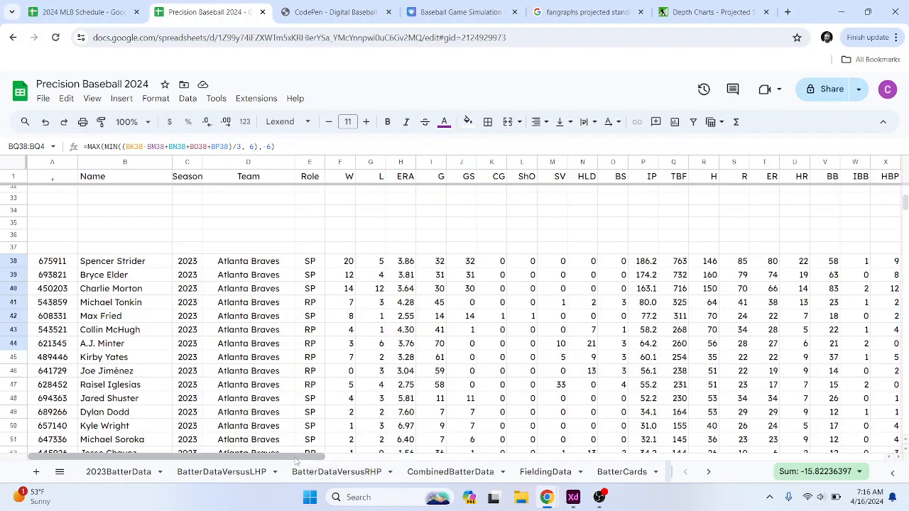
click(13, 343)
drag(284, 458, 888, 435)
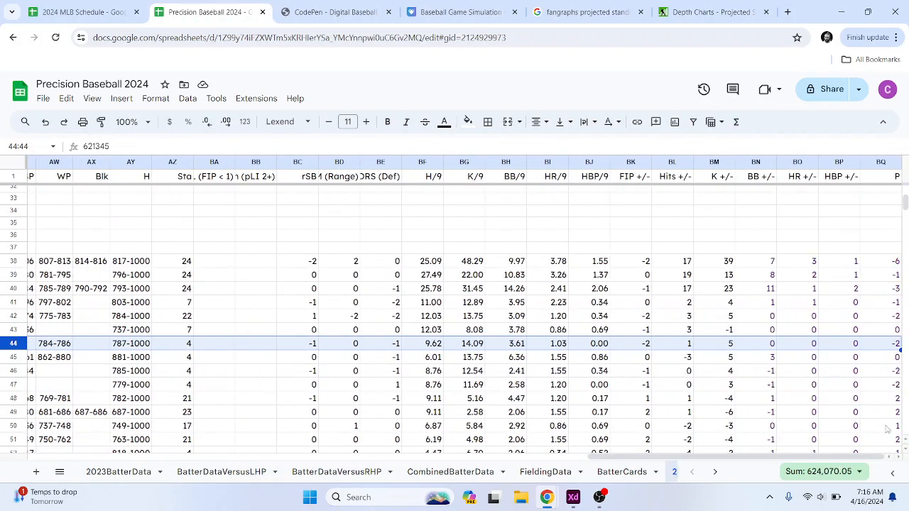
scroll(888, 402, down, 3)
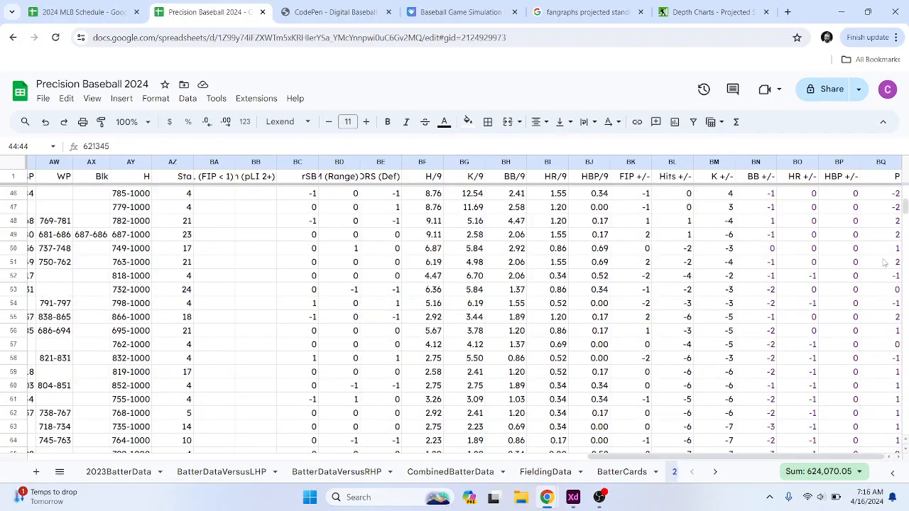
Step: Match the P ratings in BQ48:BQ49 to their Atlanta Braves pitchers and examine the Hits +/- and K +/- values in those rows
drag(896, 221, 896, 241)
drag(738, 457, 179, 456)
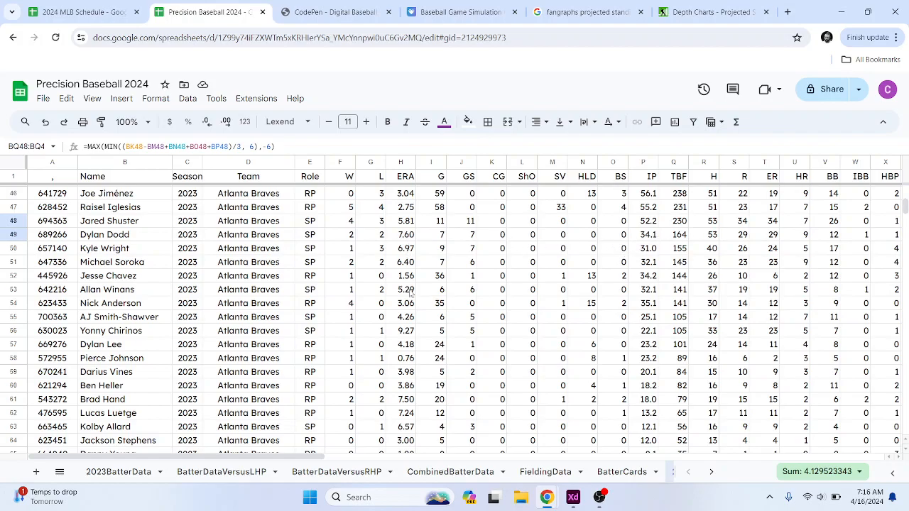
drag(313, 457, 559, 462)
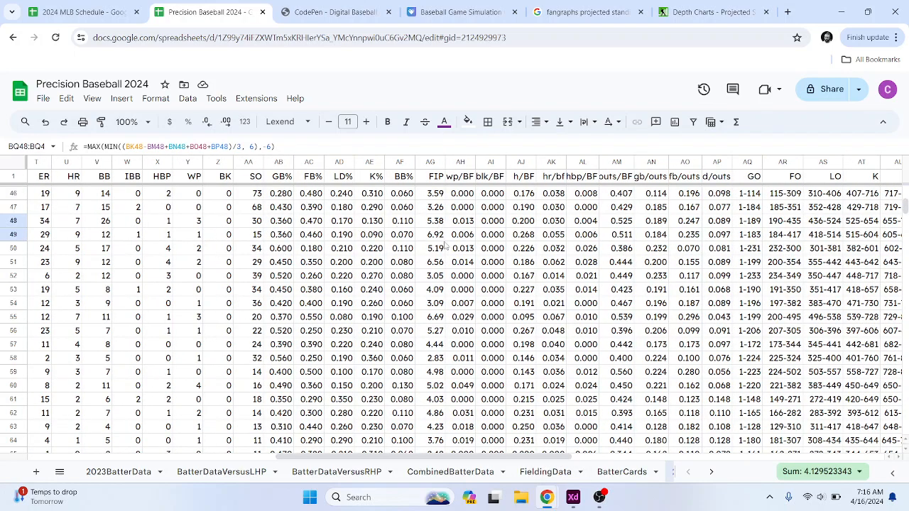
drag(507, 458, 820, 458)
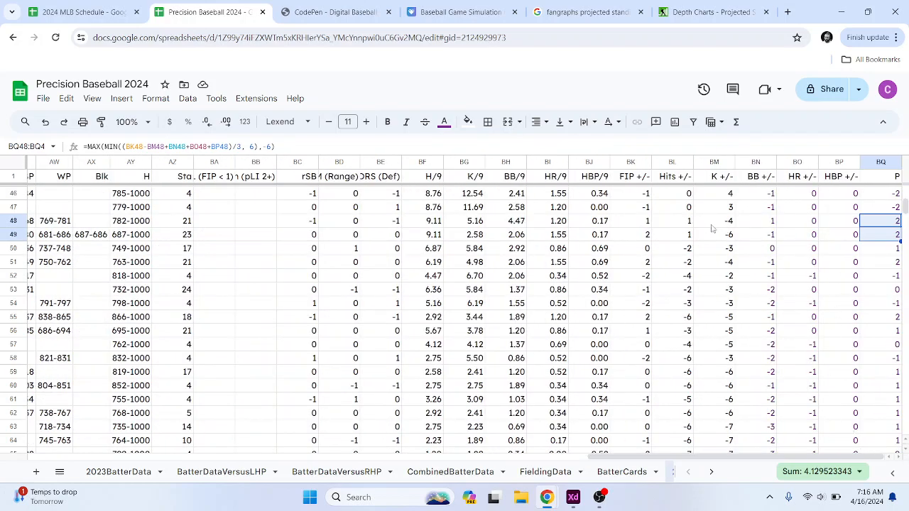
click(677, 226)
drag(649, 226, 675, 240)
drag(754, 225, 726, 240)
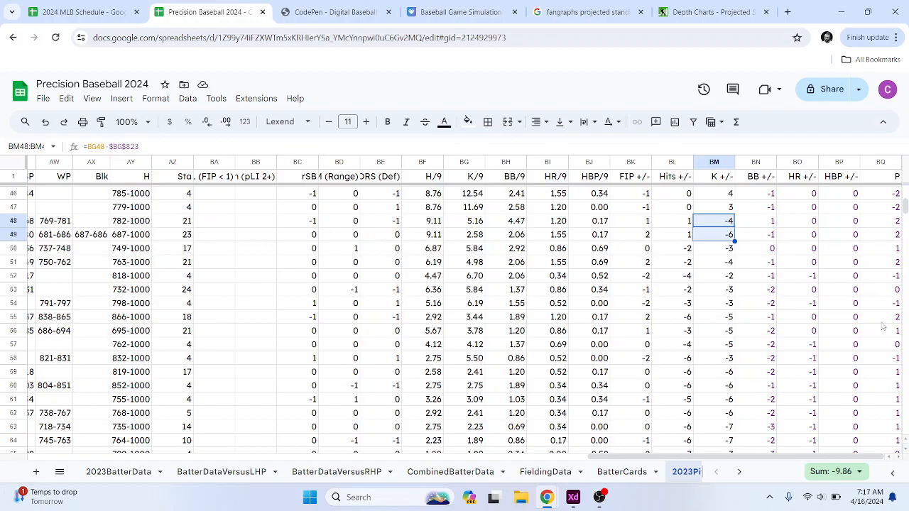
Step: Scan the P ratings further down column BQ and trace BQ70 back to the Baltimore Orioles pitcher it belongs to
scroll(880, 326, down, 7)
scroll(878, 347, up, 7)
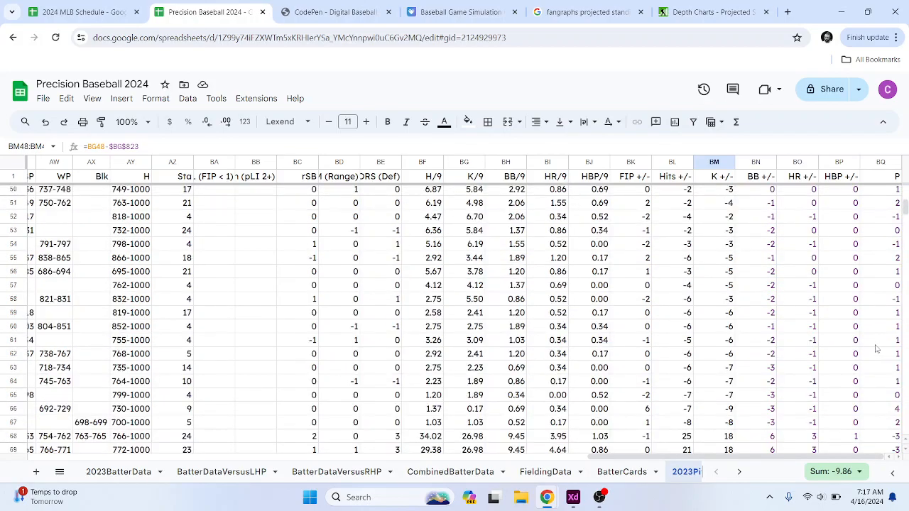
scroll(877, 349, down, 4)
scroll(875, 348, up, 5)
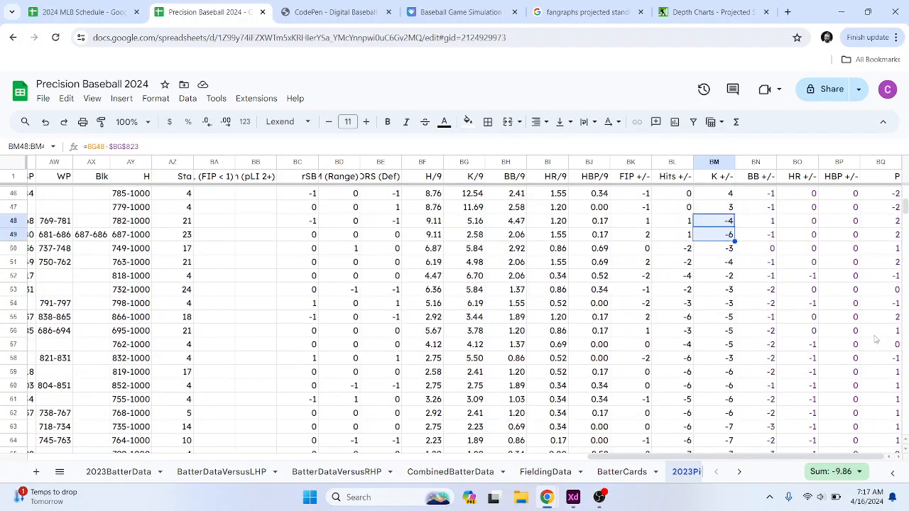
scroll(874, 343, down, 8)
click(879, 291)
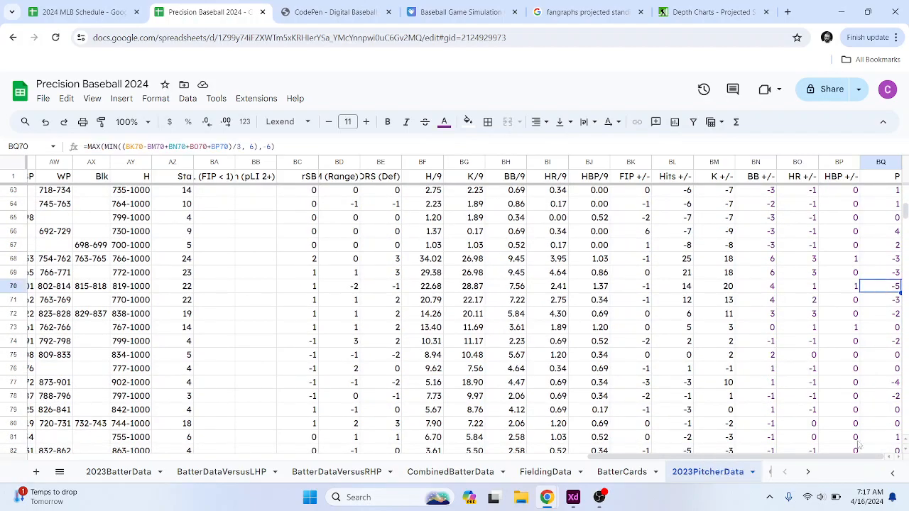
drag(854, 454, 100, 446)
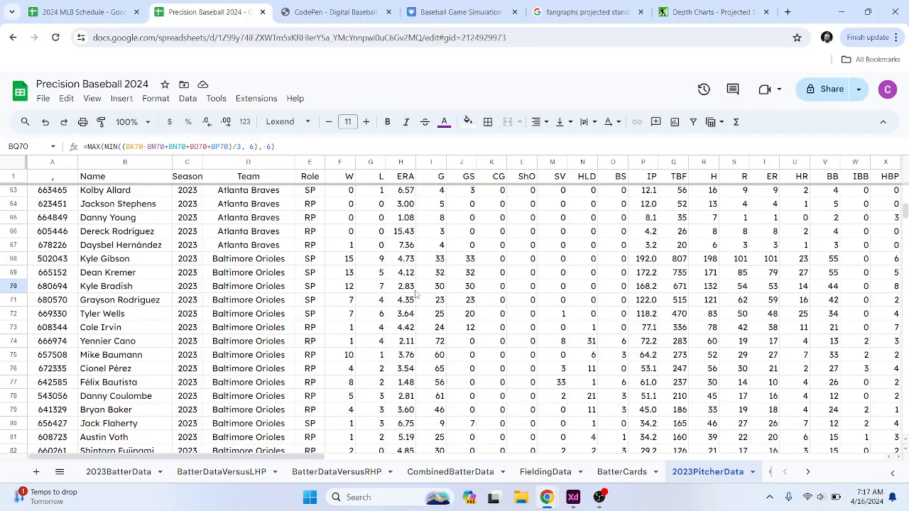
drag(300, 457, 907, 453)
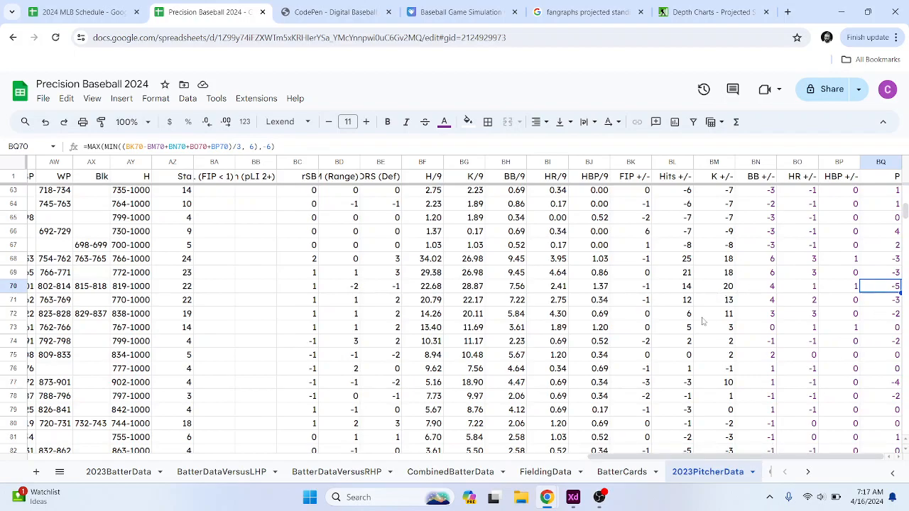
Step: Examine Hits +/-, K +/- and BB +/- in BL70:BN70 and relate them to the pitcher in row 70
click(685, 287)
key(Right)
key(Right)
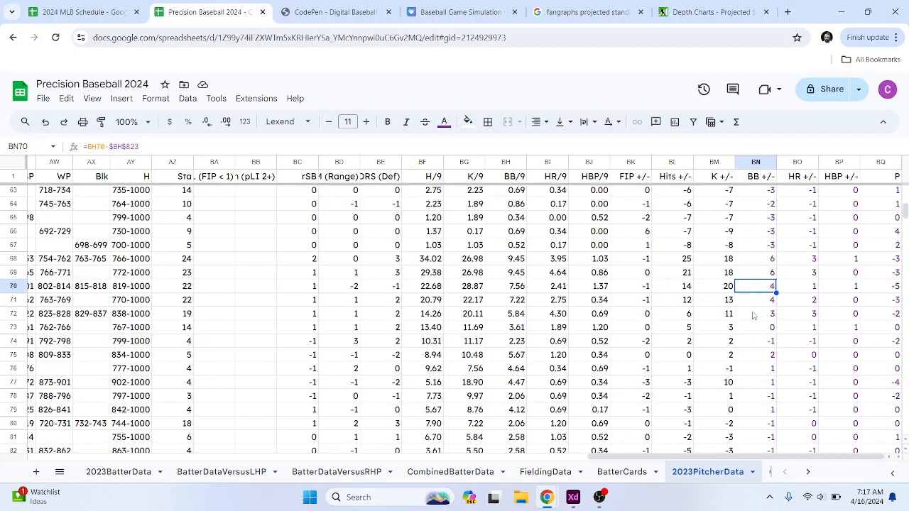
key(Left)
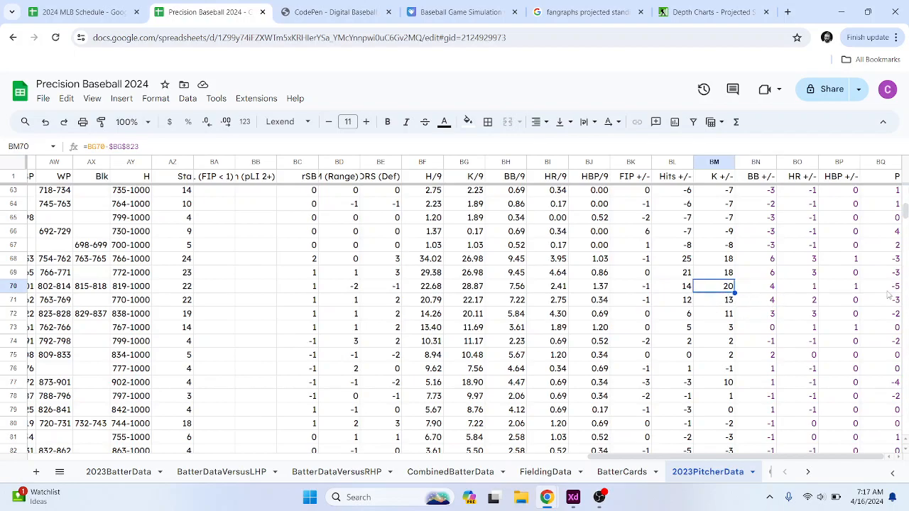
drag(809, 461, 207, 463)
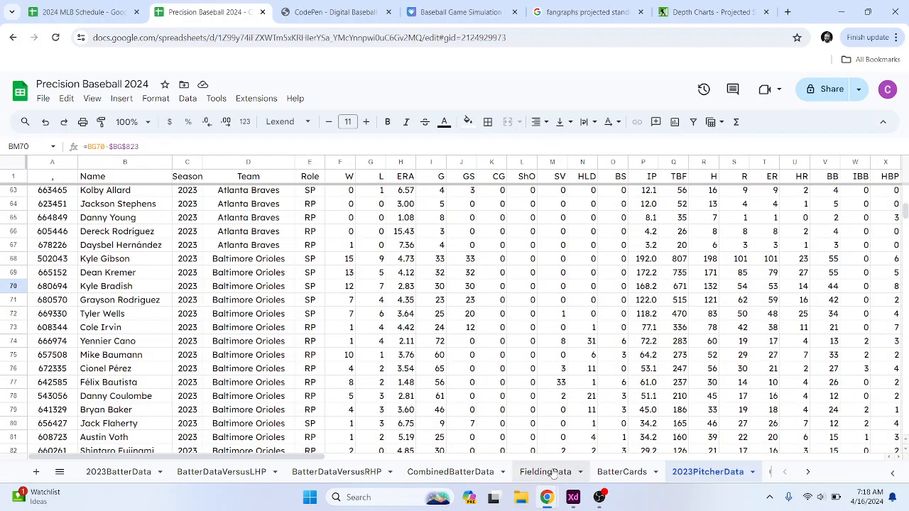
Step: Switch to the BatterDataVersusLHP sheet and look through its batter rows and calculated columns around row 218
click(242, 474)
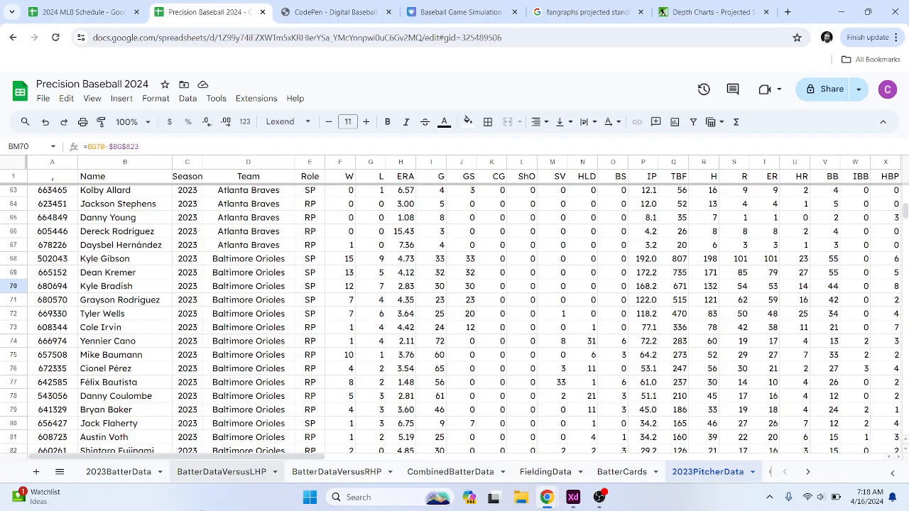
drag(676, 458, 92, 468)
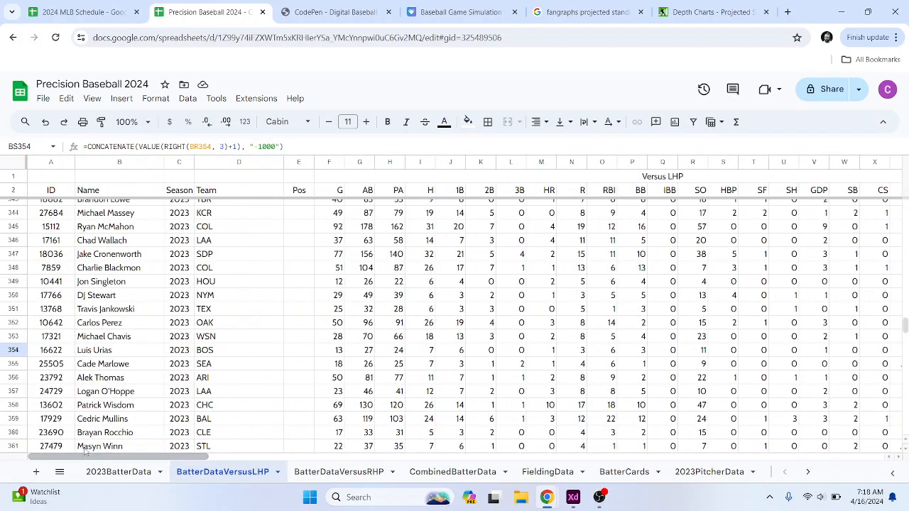
scroll(516, 323, up, 10)
scroll(516, 323, up, 10)
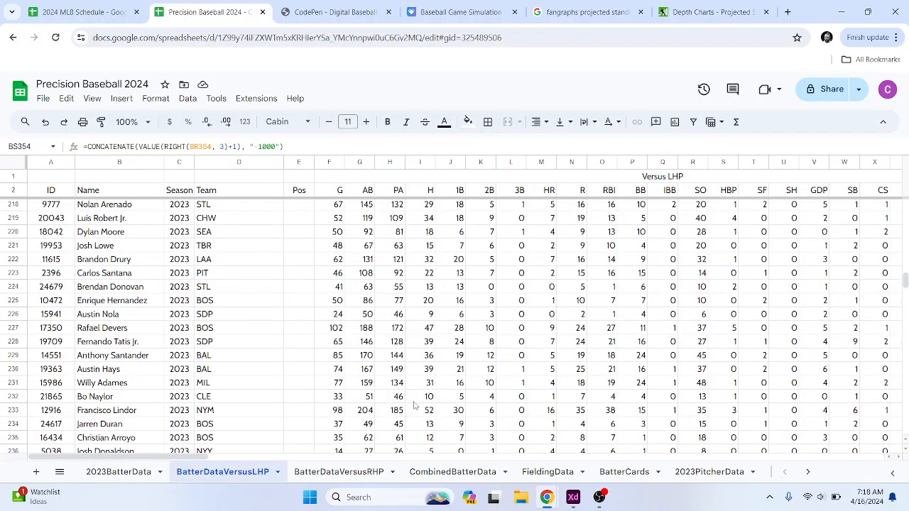
scroll(228, 455, right, 1)
scroll(677, 426, right, 3)
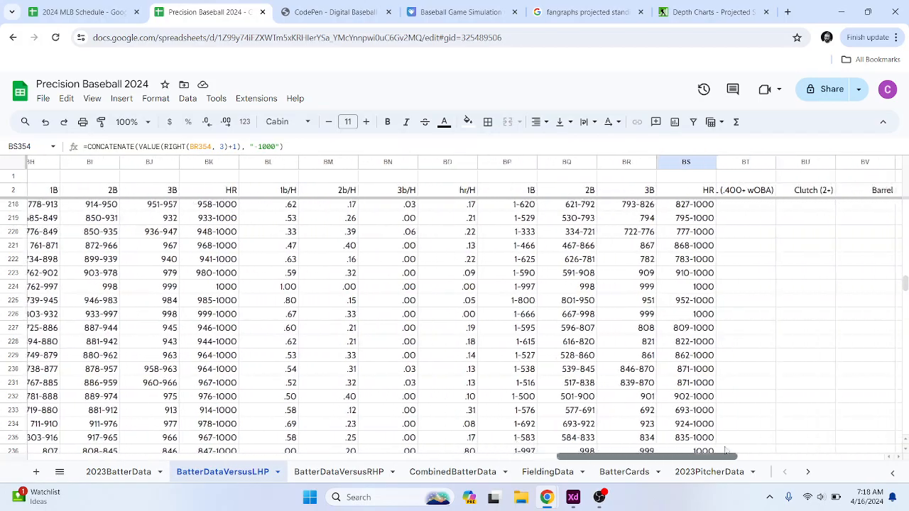
scroll(393, 245, left, 15)
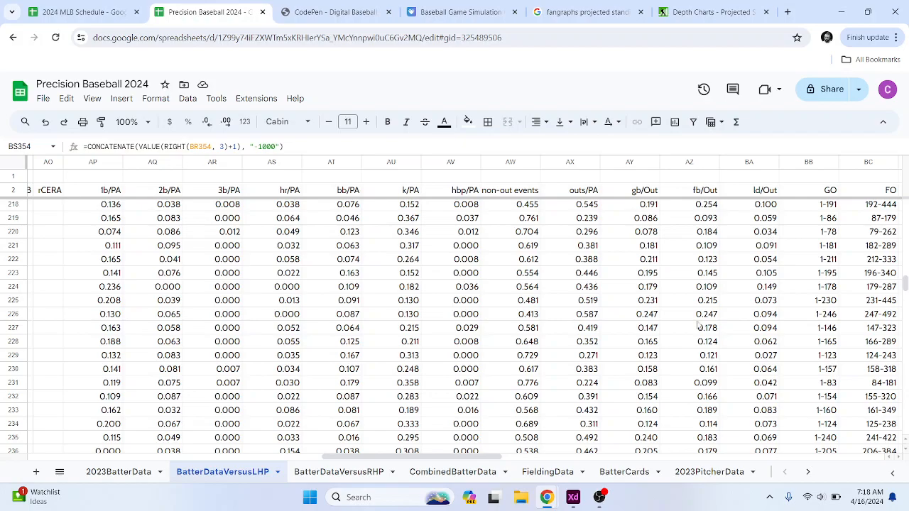
Step: Examine the result ranges in row 218 from GO to HR, BP218:BR218, and the B rating column in CH218:CH230
drag(460, 457, 576, 468)
drag(282, 204, 869, 205)
drag(528, 465, 674, 458)
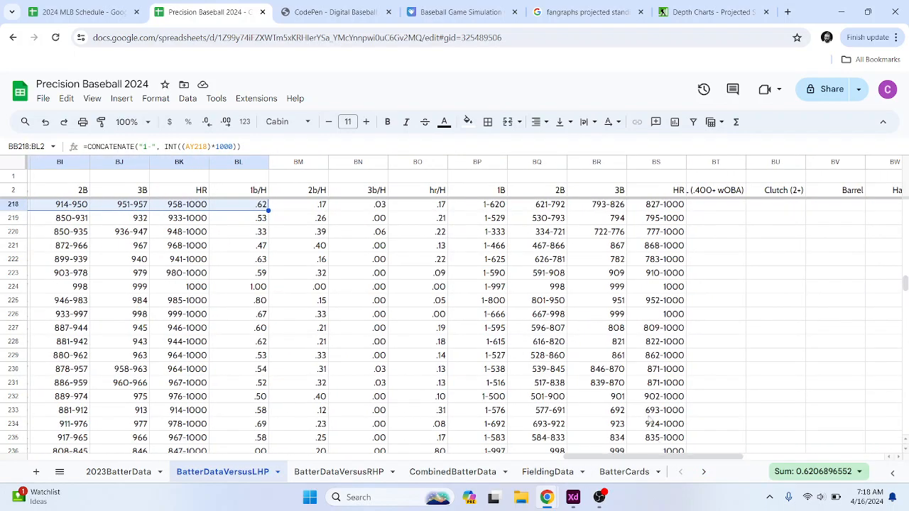
drag(491, 206, 611, 206)
drag(686, 455, 879, 456)
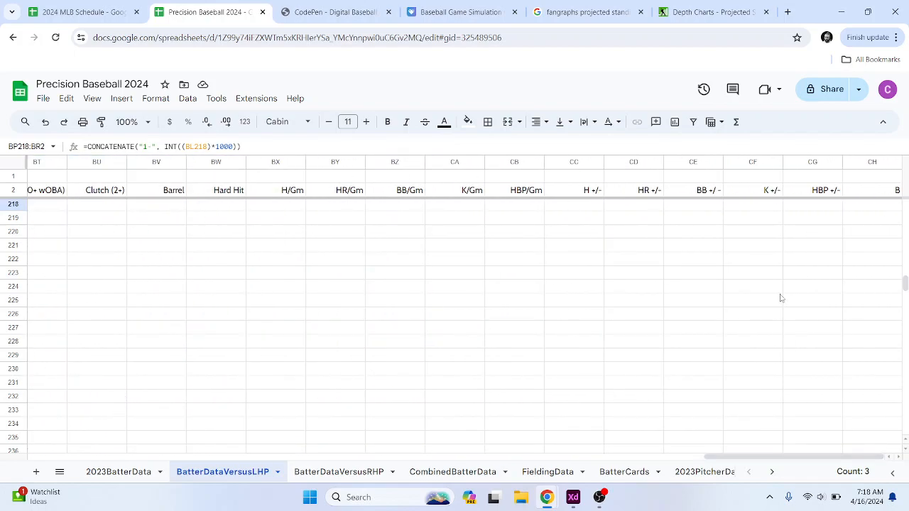
drag(882, 213, 880, 369)
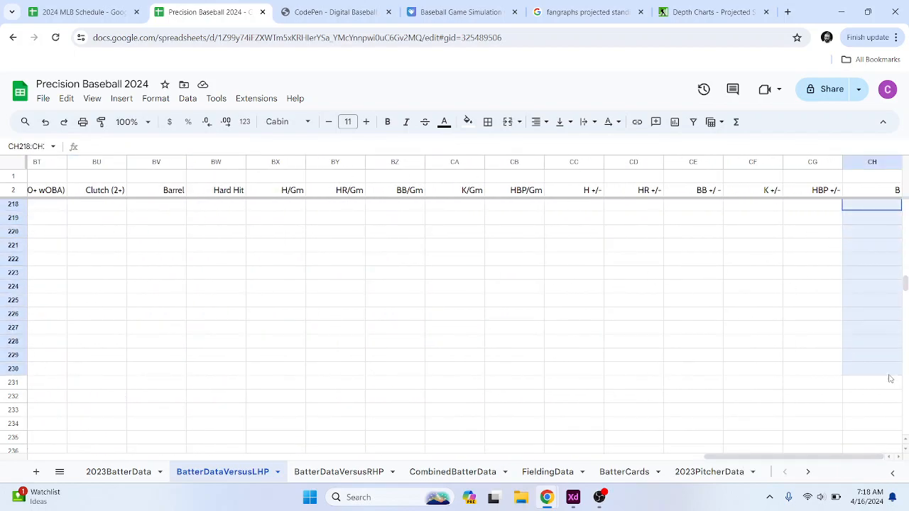
Step: Check the 1B formula in BH245 and the 2B, 3B and HR values in BI245:BK245
drag(838, 461, 533, 474)
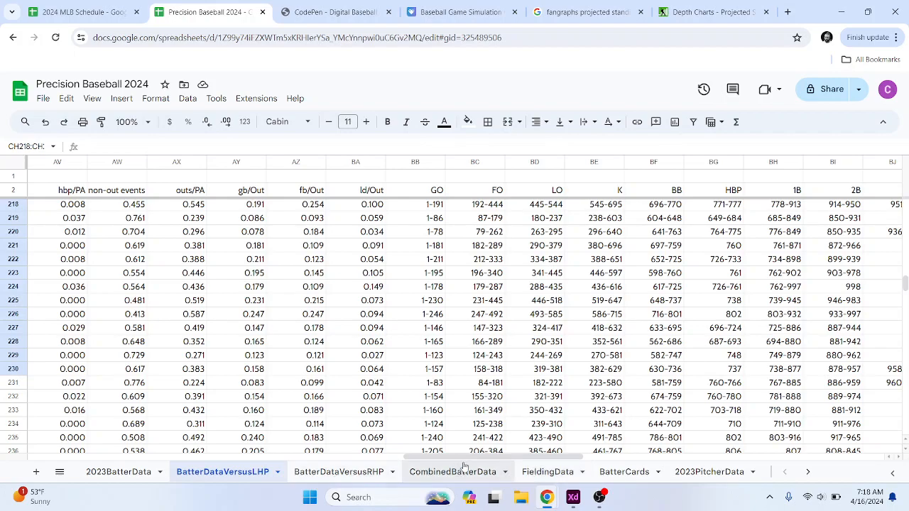
drag(480, 460, 539, 460)
scroll(572, 363, down, 5)
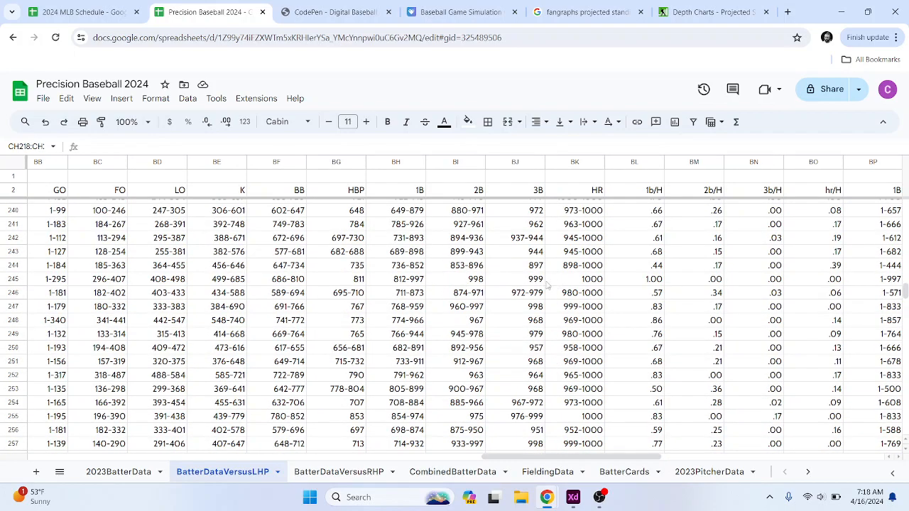
drag(458, 283, 564, 286)
drag(348, 282, 383, 284)
click(392, 284)
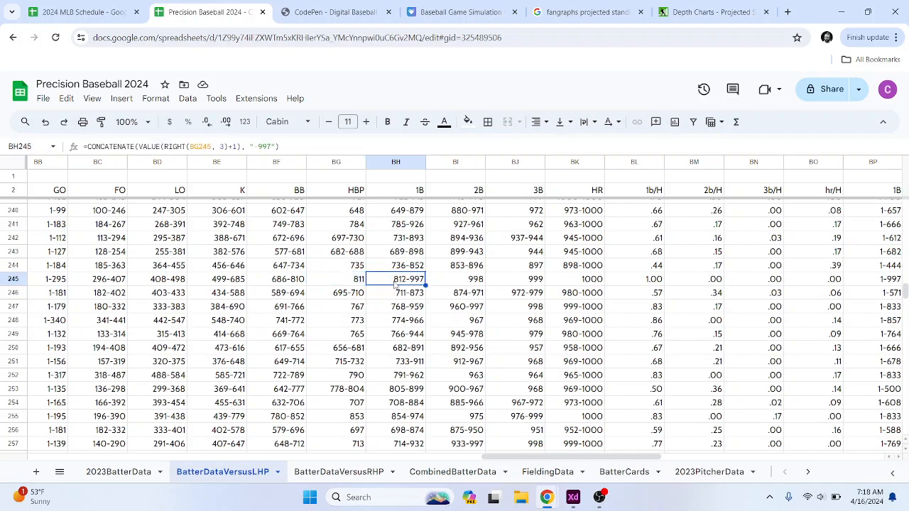
drag(462, 284, 572, 285)
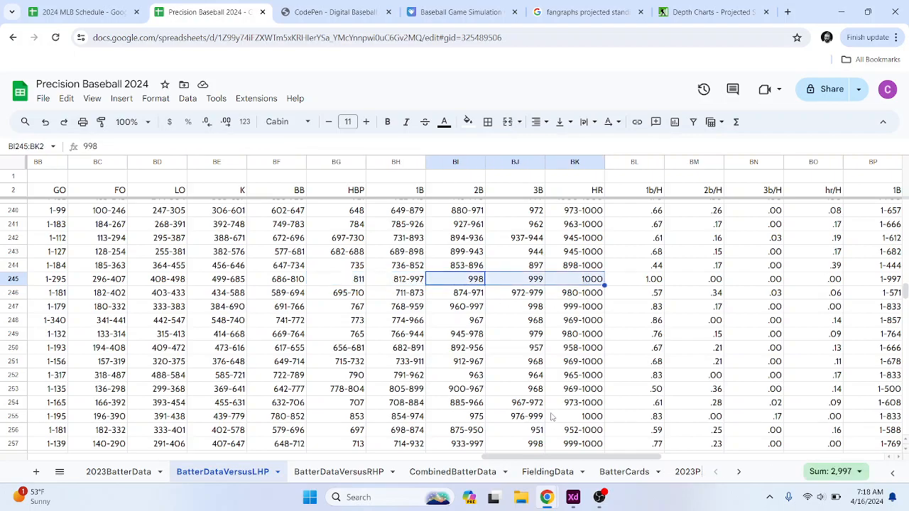
Step: Compare the second set of hit ranges in row 245, checking the 1B formula in BP245 and the values in BQ245:BS245
drag(560, 461, 581, 466)
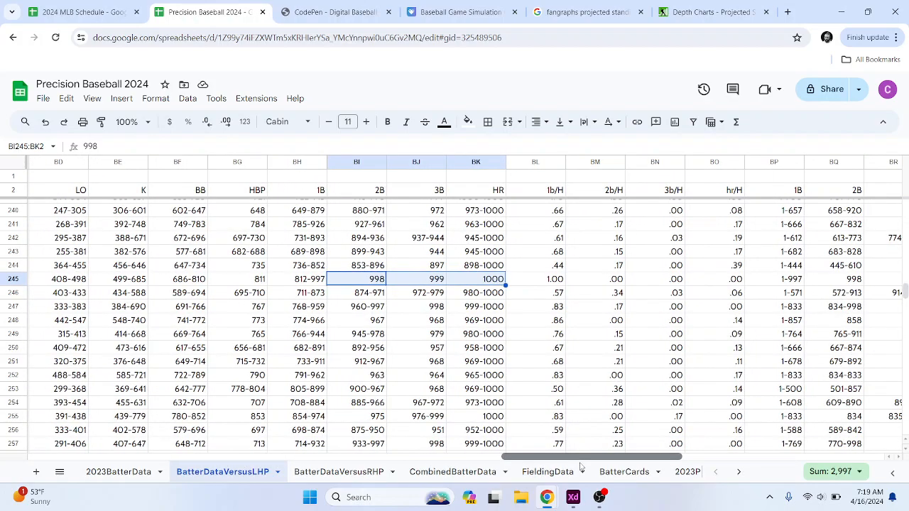
drag(793, 280, 749, 285)
drag(634, 281, 751, 281)
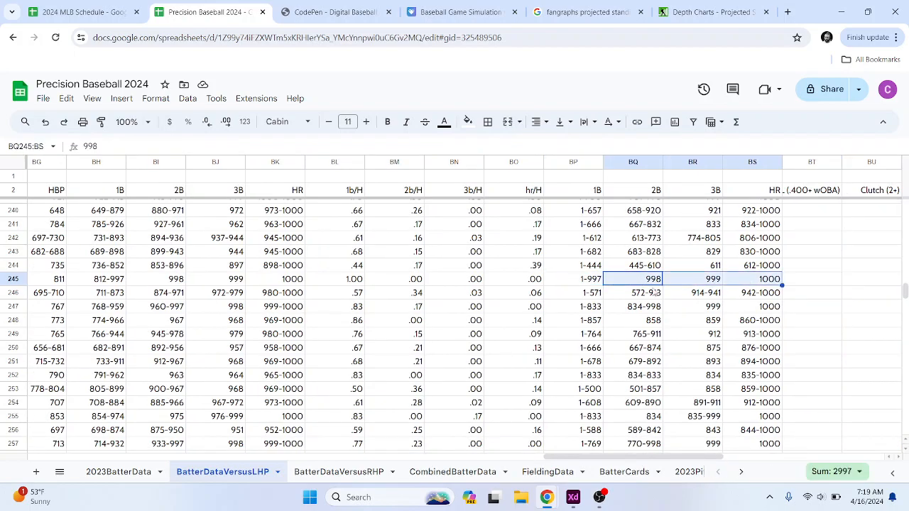
click(586, 282)
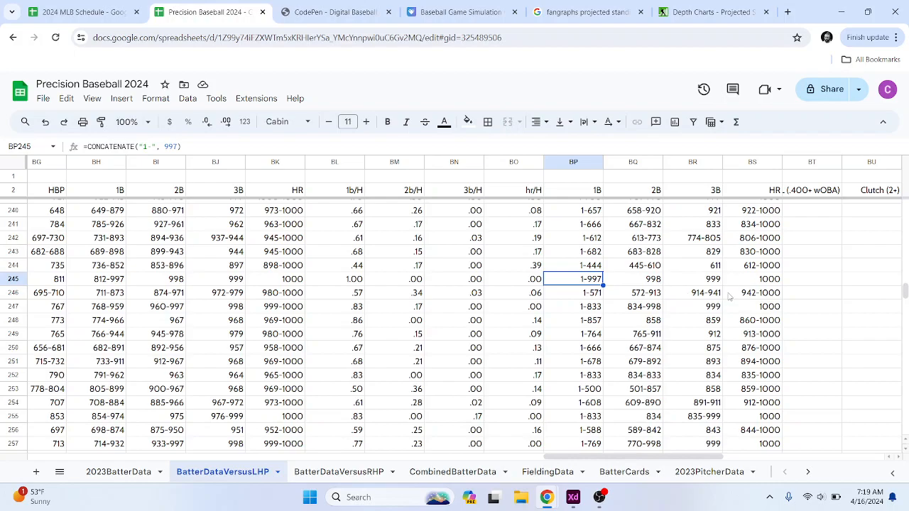
drag(642, 282, 784, 287)
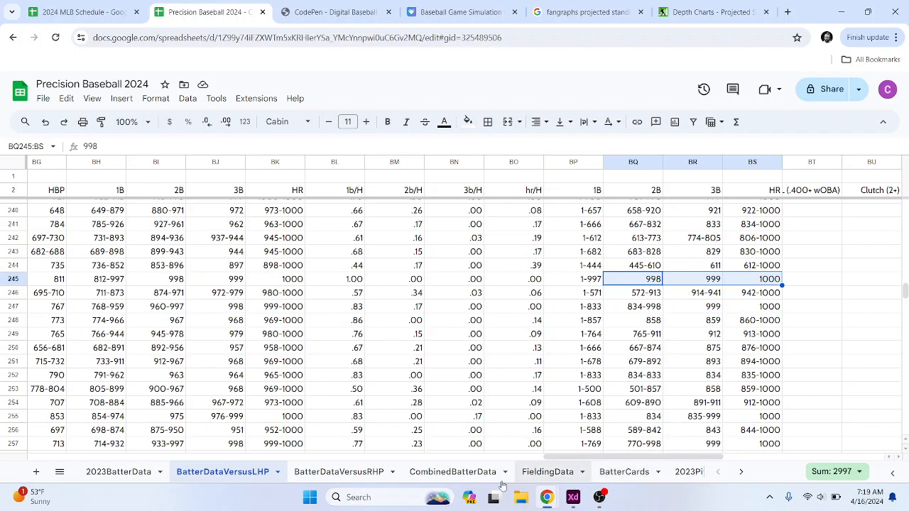
Step: Check the BatterDataVersusRHP sheet and review the Arizona Diamondbacks batter cards on the BatterCards sheet
click(348, 482)
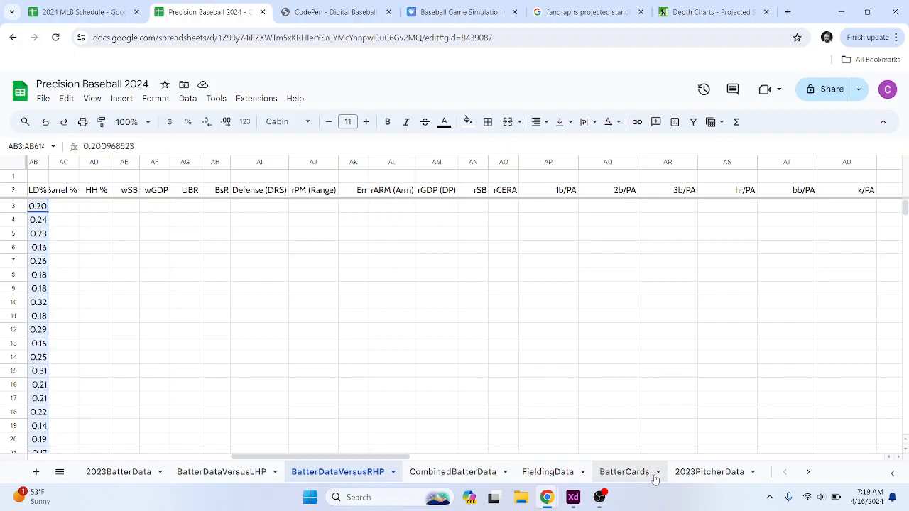
click(625, 474)
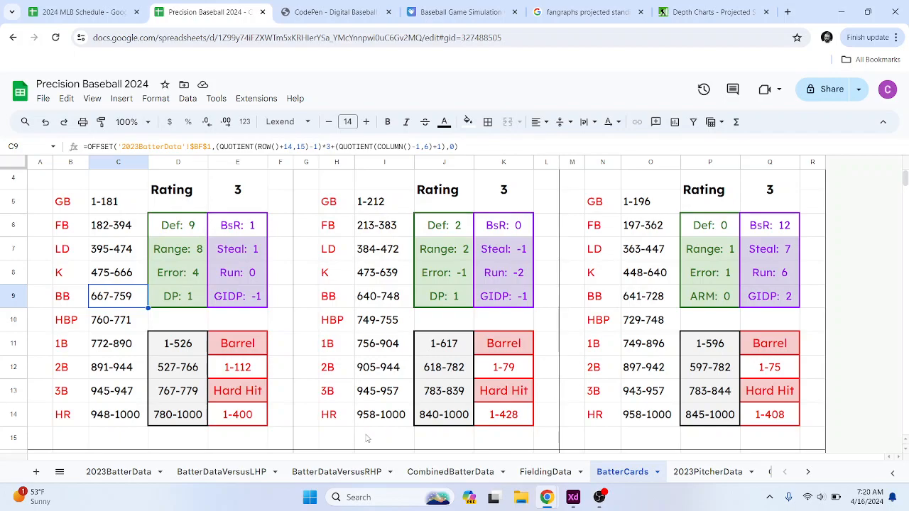
scroll(527, 351, up, 1)
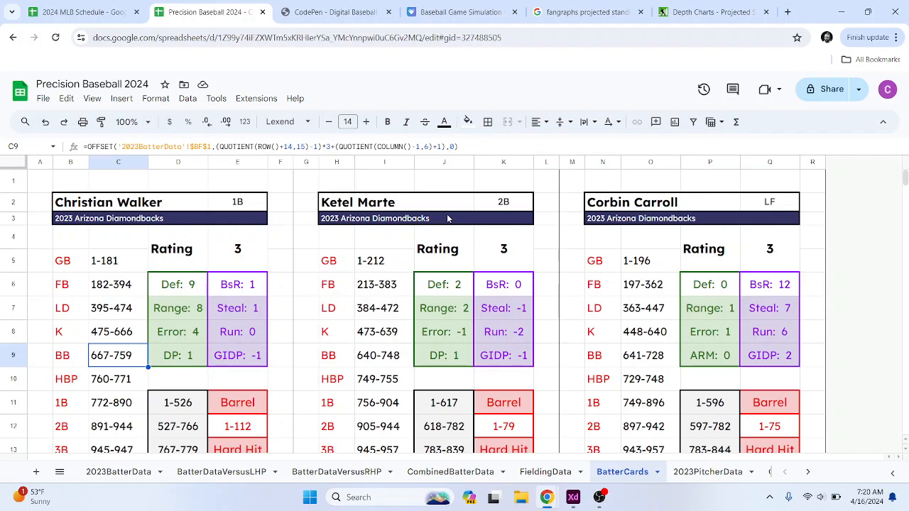
Step: Switch to the CodePen baseball game, reload it, and move the first nine Visitor Roster batters into the Visitor Lineup
click(369, 14)
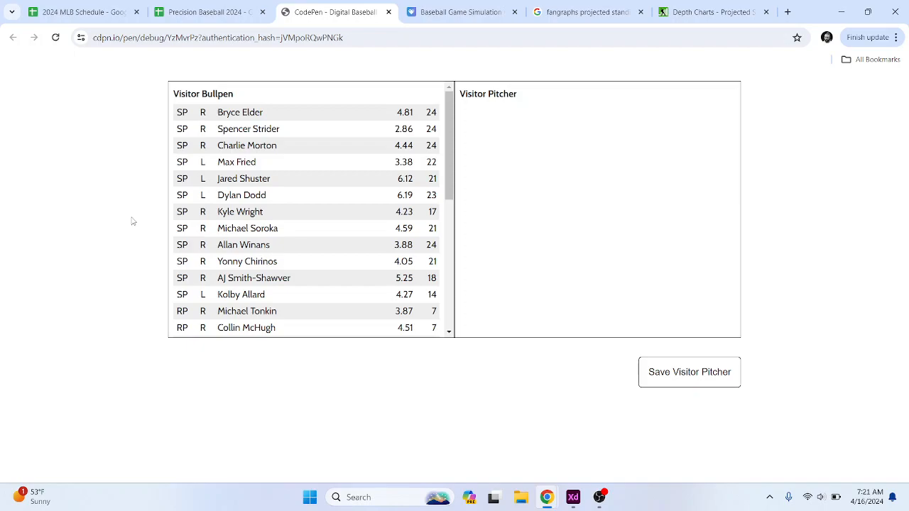
click(56, 37)
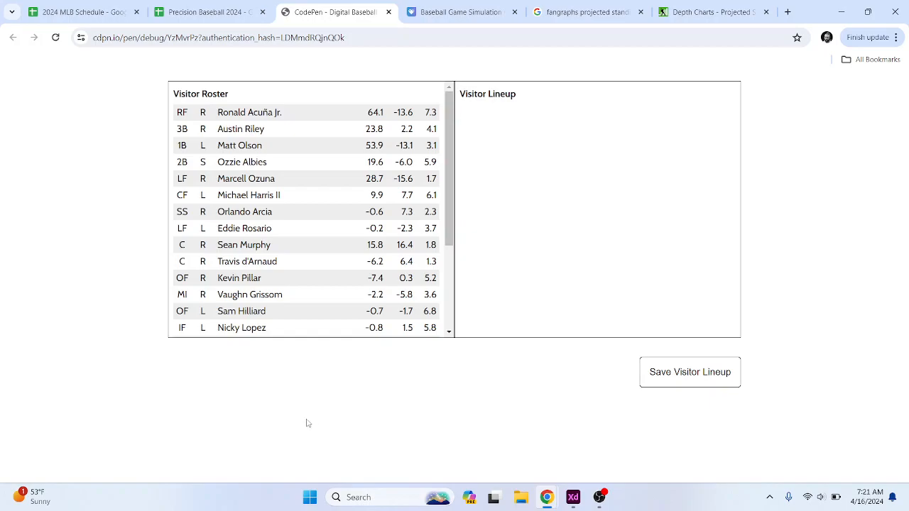
scroll(377, 213, down, 1)
scroll(375, 217, down, 1)
scroll(278, 135, up, 2)
drag(291, 114, 567, 127)
drag(360, 120, 523, 141)
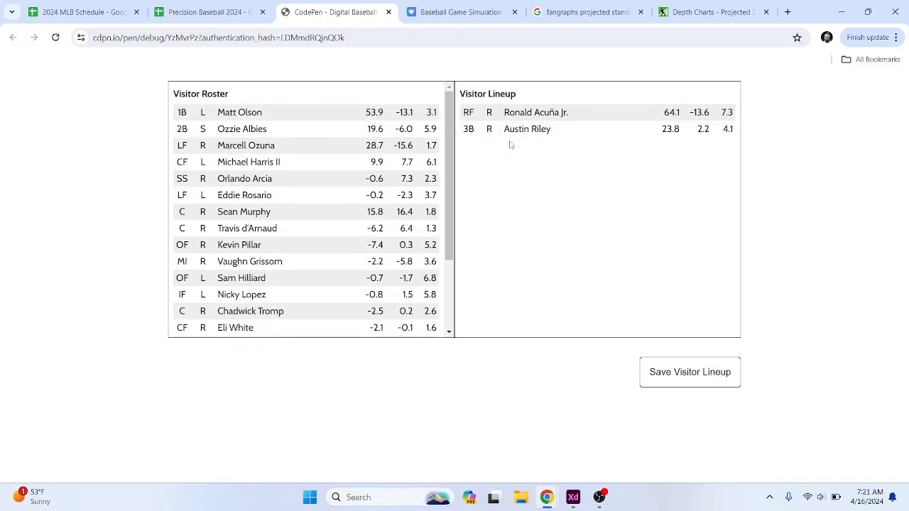
drag(371, 123, 481, 138)
drag(370, 110, 539, 108)
drag(426, 113, 501, 120)
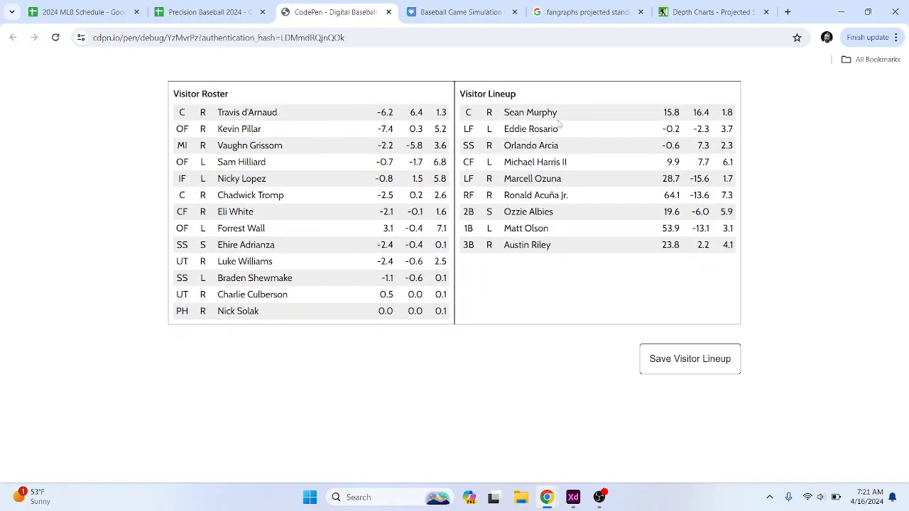
Step: Reorder the Visitor Lineup to RF, 1B, 3B, 2B, C, LF Eddie Rosario, LF Marcell Ozuna, SS, CF, and save it
drag(561, 247, 558, 234)
drag(559, 196, 560, 114)
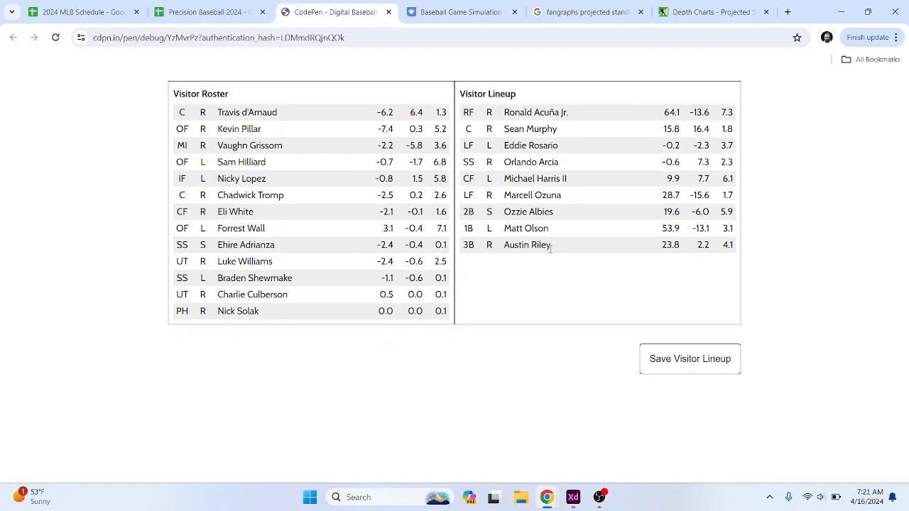
drag(550, 229, 556, 138)
drag(559, 245, 559, 146)
drag(553, 245, 576, 164)
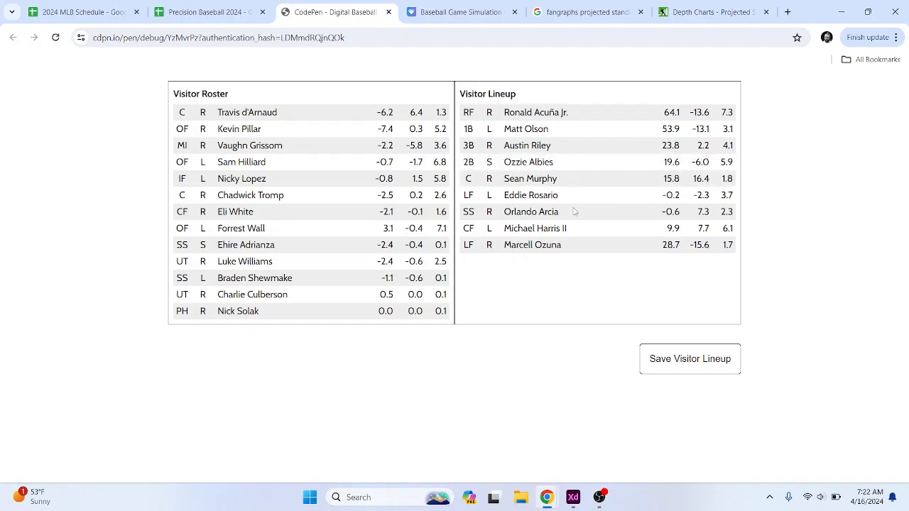
drag(565, 243, 568, 211)
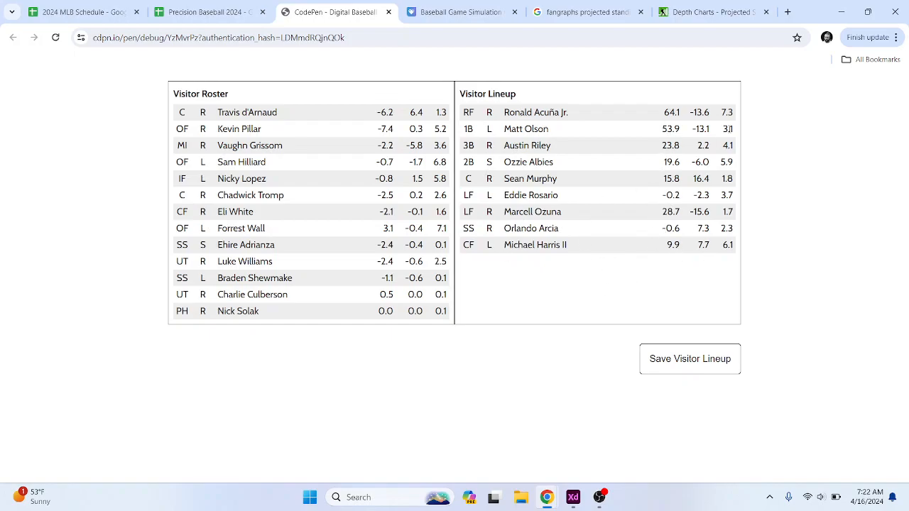
click(690, 360)
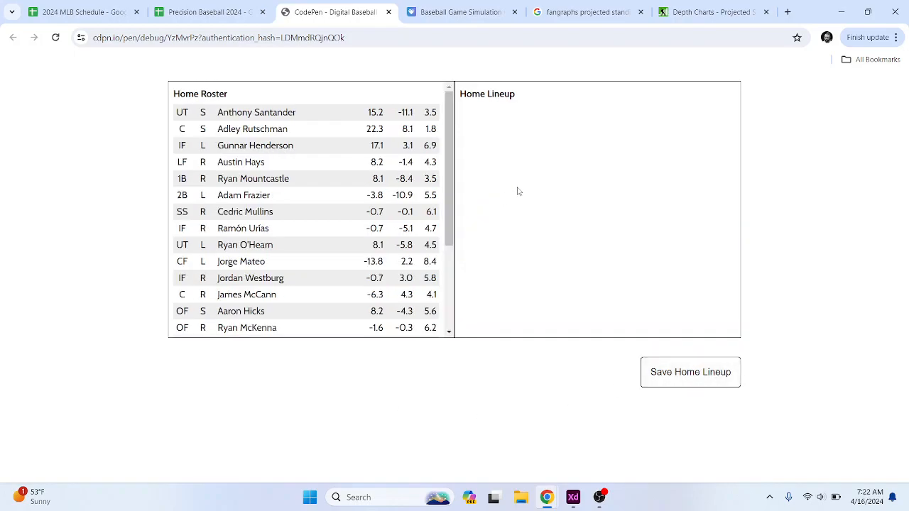
Step: Move the first nine Home Roster batters, from Anthony Santander through Ryan O'Hearn, into the Home Lineup
click(334, 115)
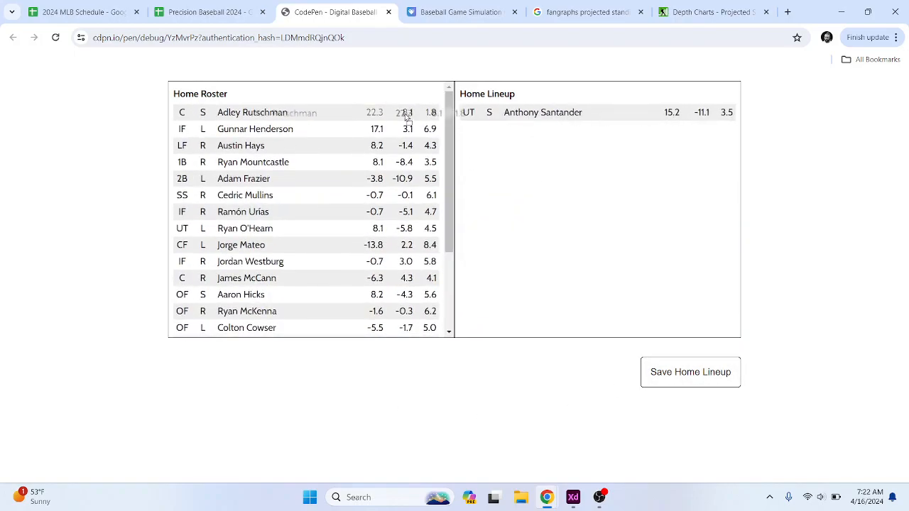
click(381, 115)
click(357, 114)
click(357, 114)
click(357, 115)
click(357, 114)
click(357, 113)
click(357, 114)
click(357, 113)
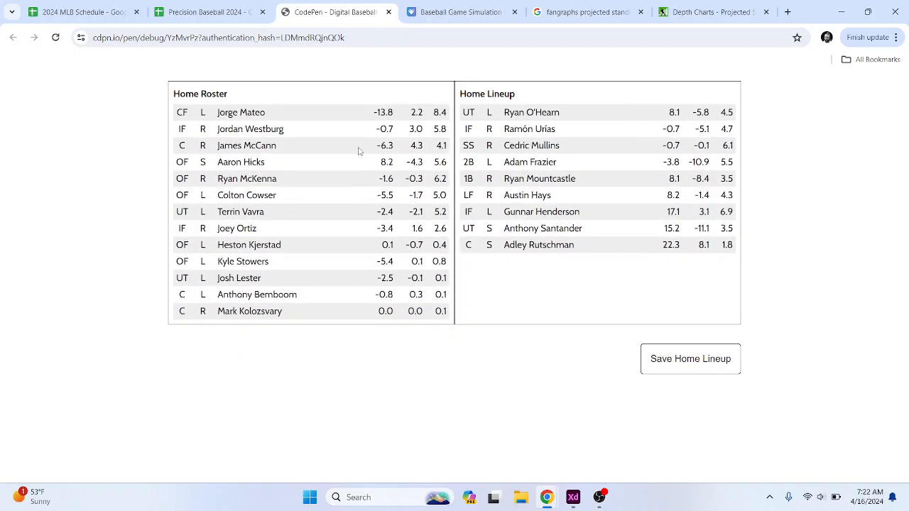
click(319, 246)
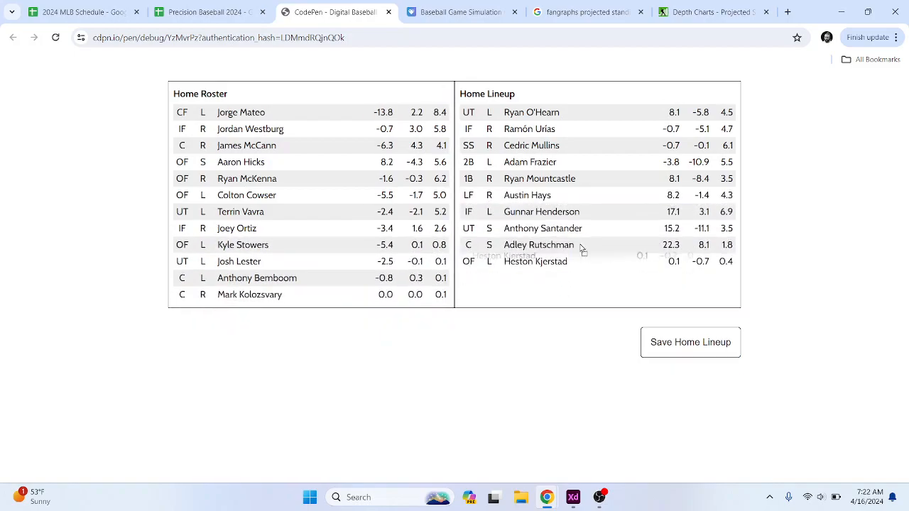
click(576, 261)
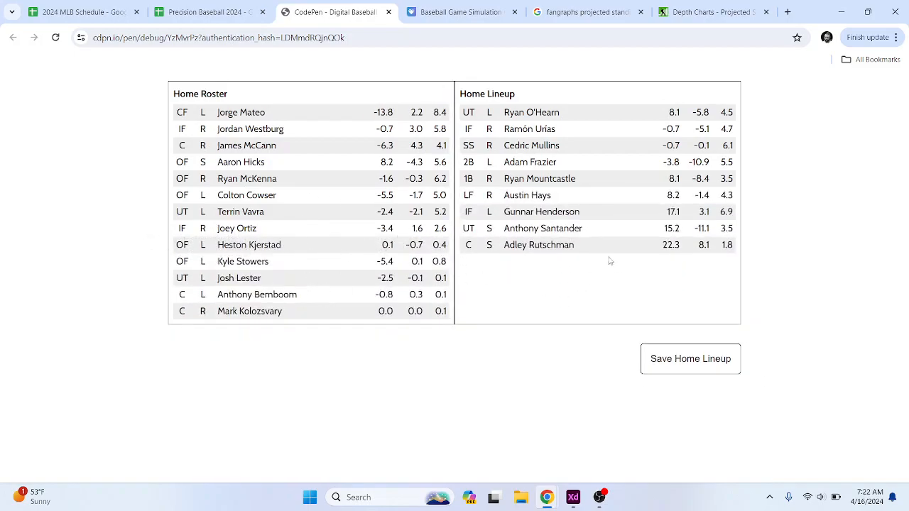
Step: Put Cedric Mullins first and Gunnar Henderson second in the Home Lineup, and save the lineup
drag(569, 147, 573, 119)
drag(571, 211, 568, 140)
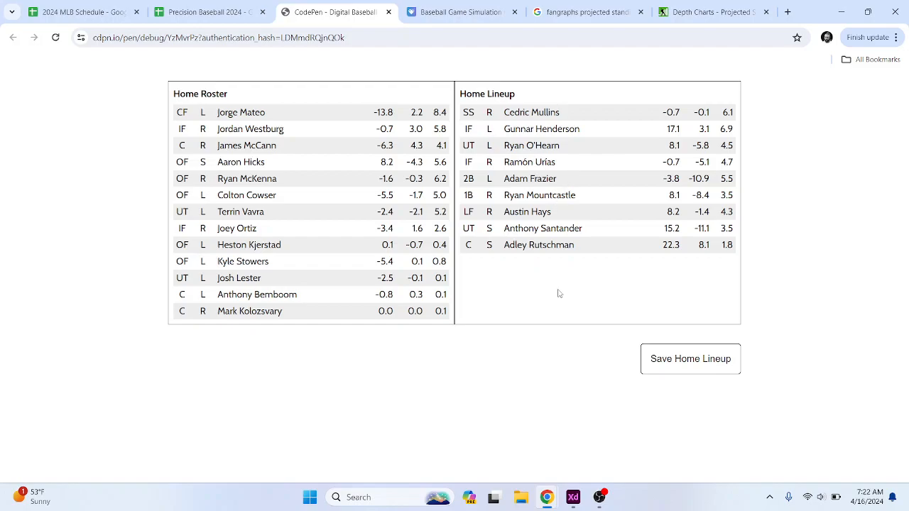
click(699, 366)
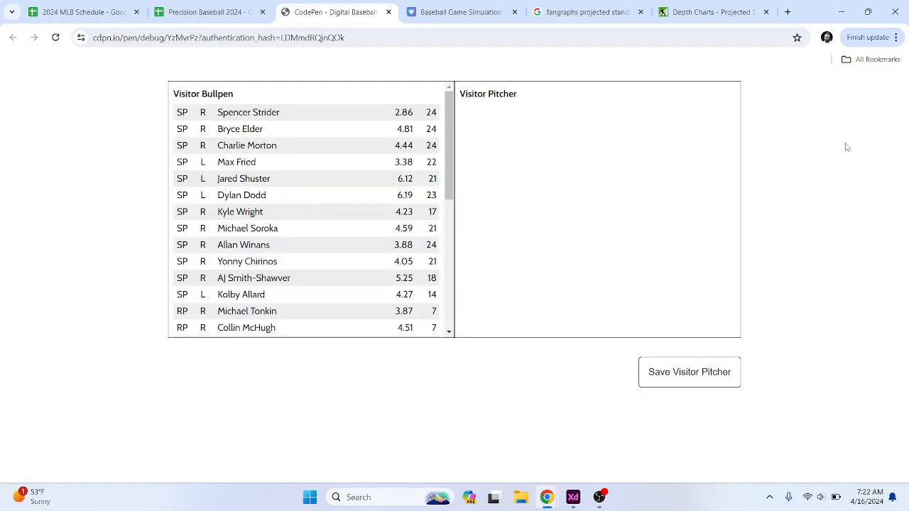
Step: Assign Spencer Strider from the bullpen as Visitor Pitcher, and glance at the batter cards in the Precision Baseball 2024 spreadsheet
drag(352, 113, 487, 175)
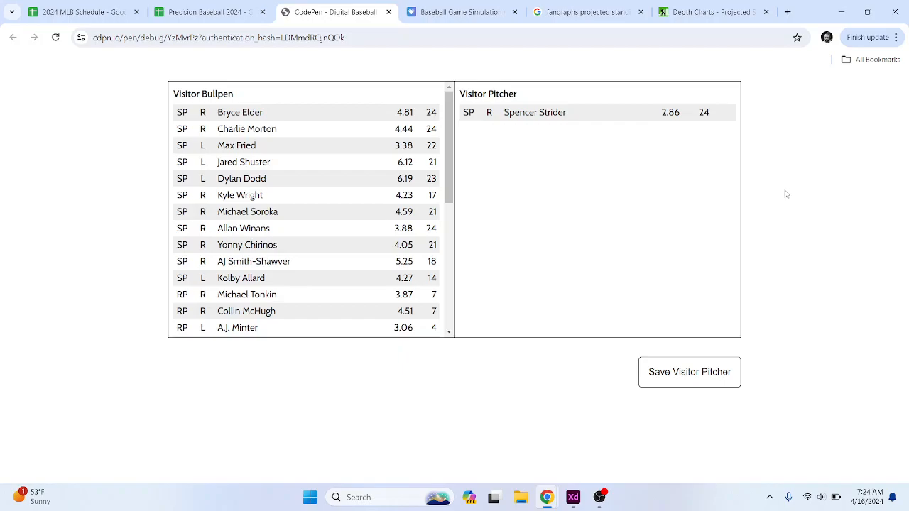
click(213, 12)
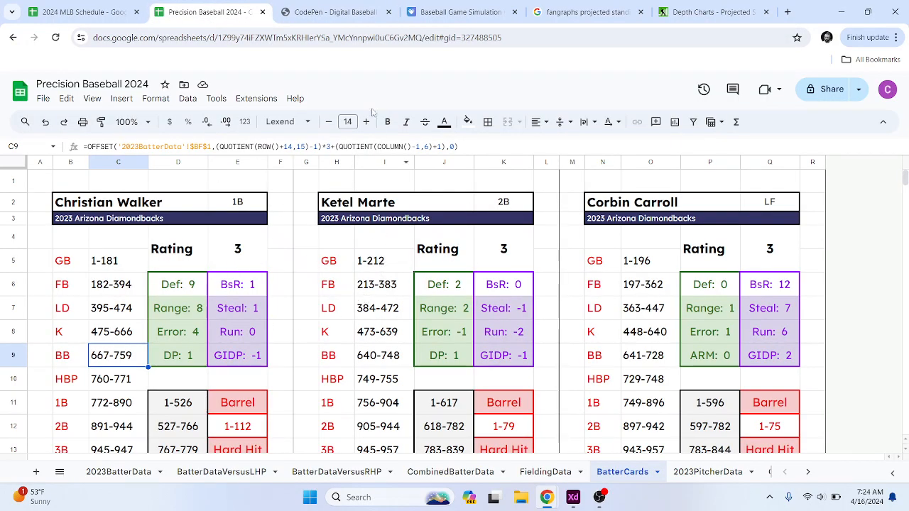
click(344, 15)
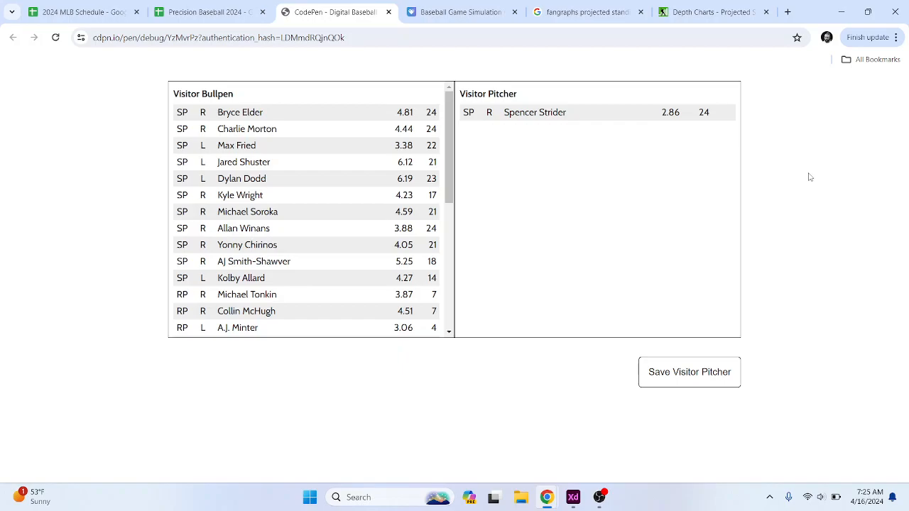
Step: Switch back to the Precision Baseball 2024 spreadsheet and review the batter cards down to their 1B to HR ranges
click(206, 12)
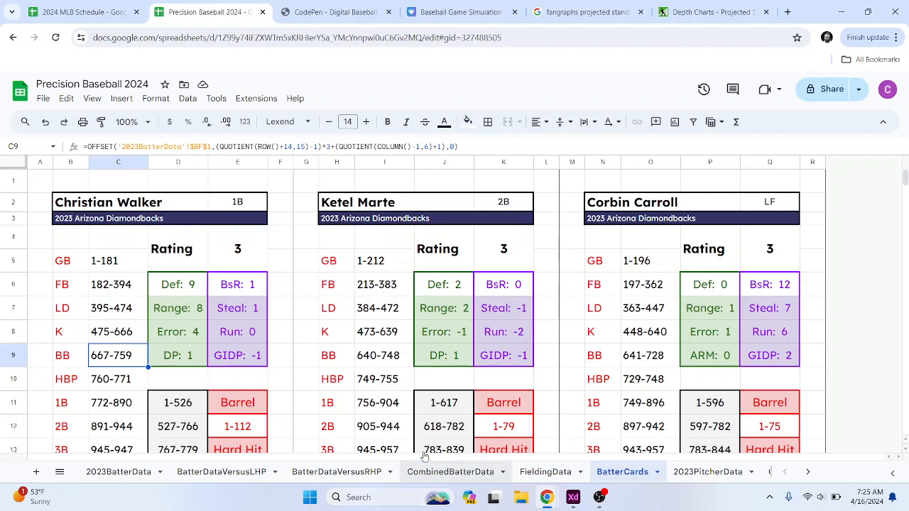
scroll(355, 256, down, 1)
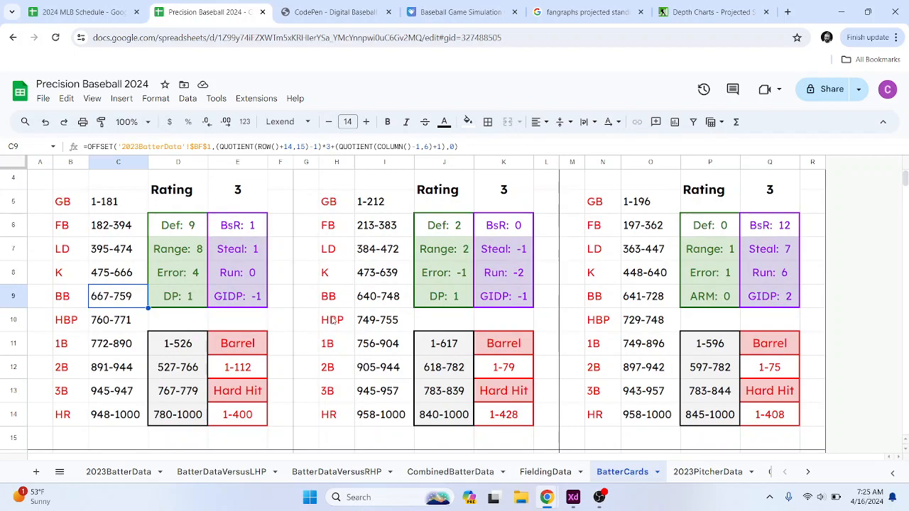
scroll(334, 319, up, 1)
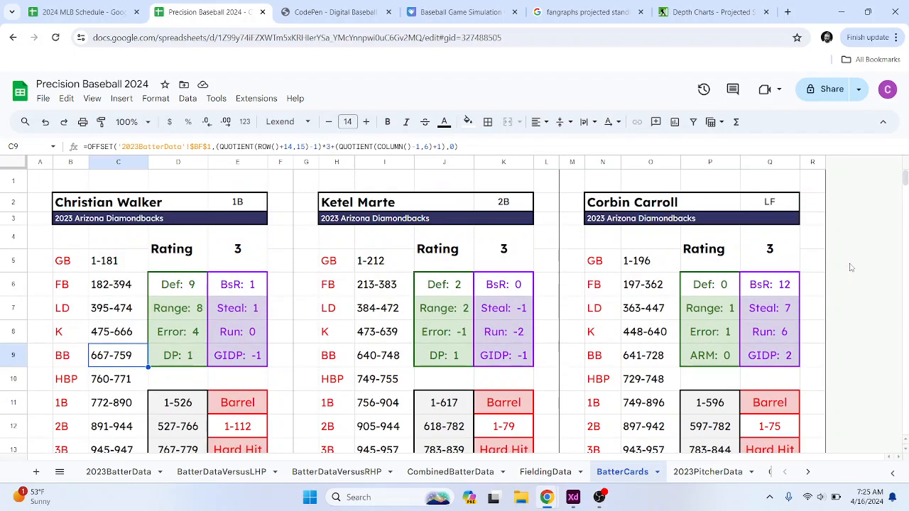
Step: Look through the Line Outs, Ground Outs and Charts sheets to examine the out and baserunning tables
scroll(670, 480, down, 5)
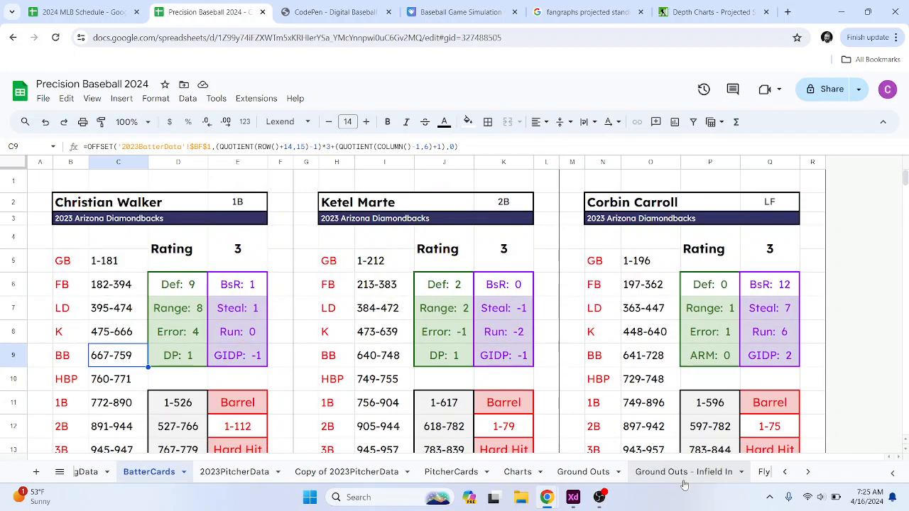
click(654, 474)
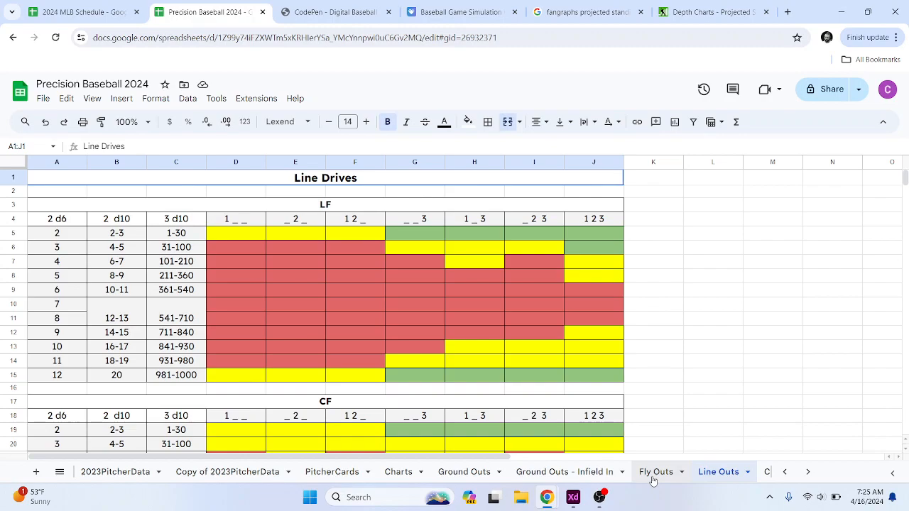
click(586, 477)
click(463, 476)
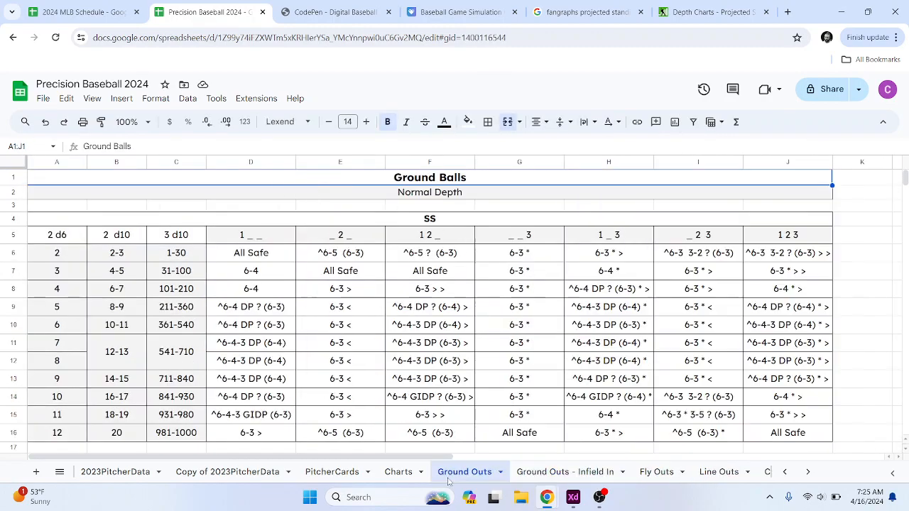
click(389, 477)
Step: Read the ground ball results for each base situation on the Narrative Based Fielding - GB sheet
scroll(675, 477, down, 5)
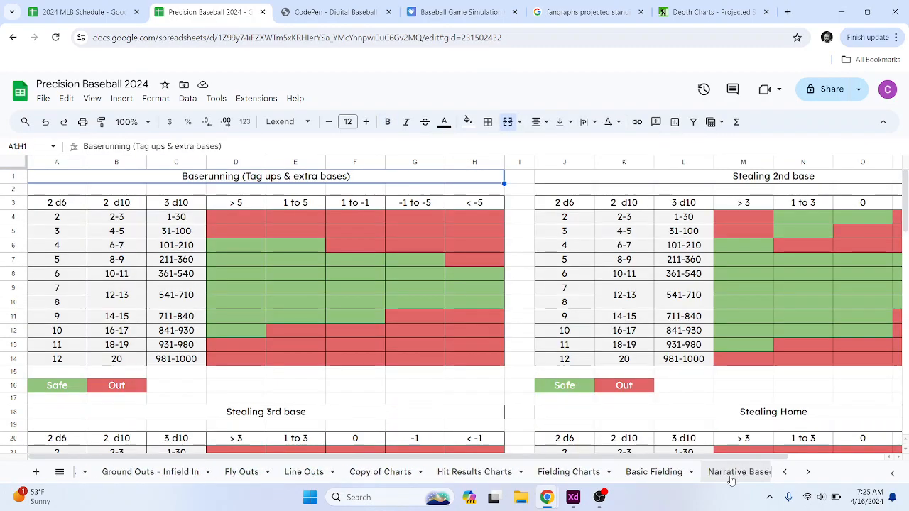
click(709, 482)
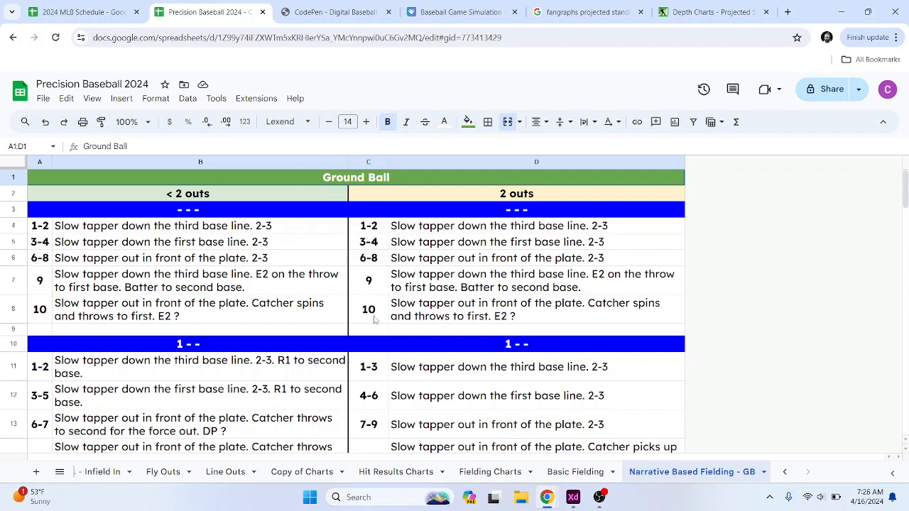
scroll(374, 321, down, 1)
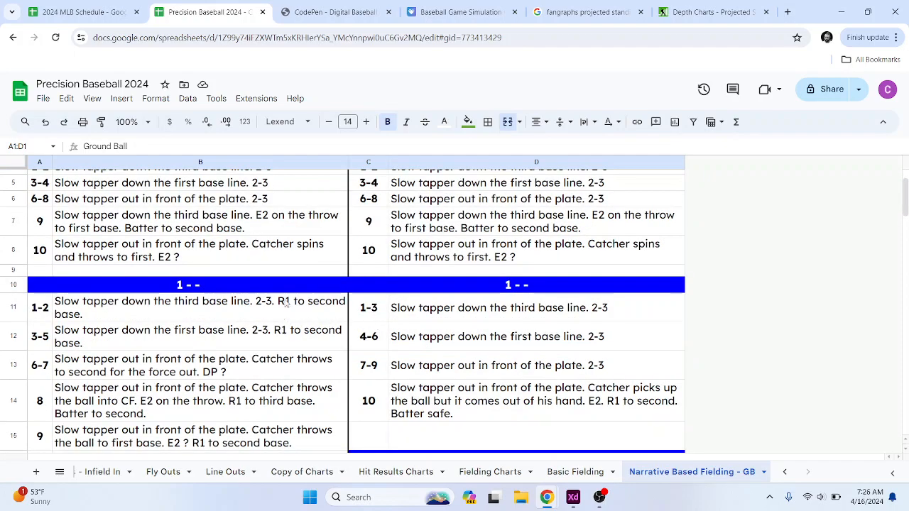
scroll(426, 369, down, 2)
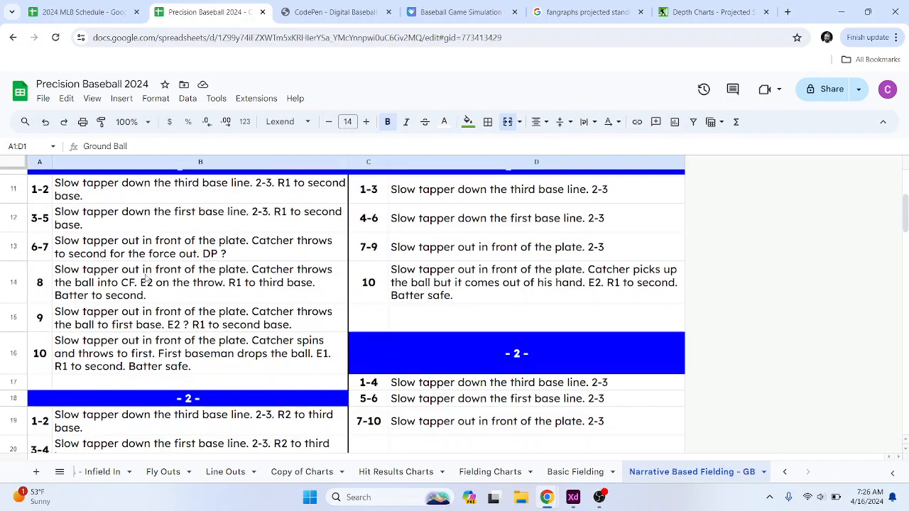
scroll(421, 393, down, 2)
scroll(381, 408, down, 2)
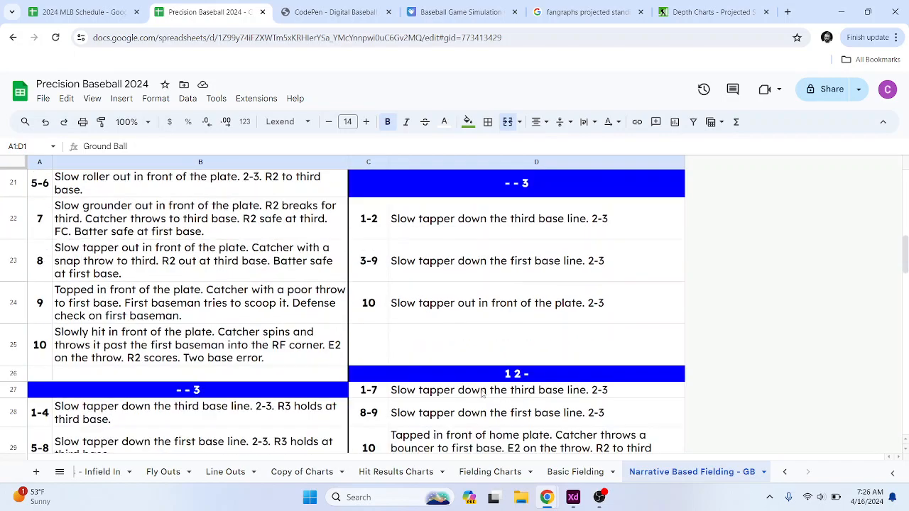
Step: Review the ground ball play tables on the Basic Fielding sheet
click(582, 473)
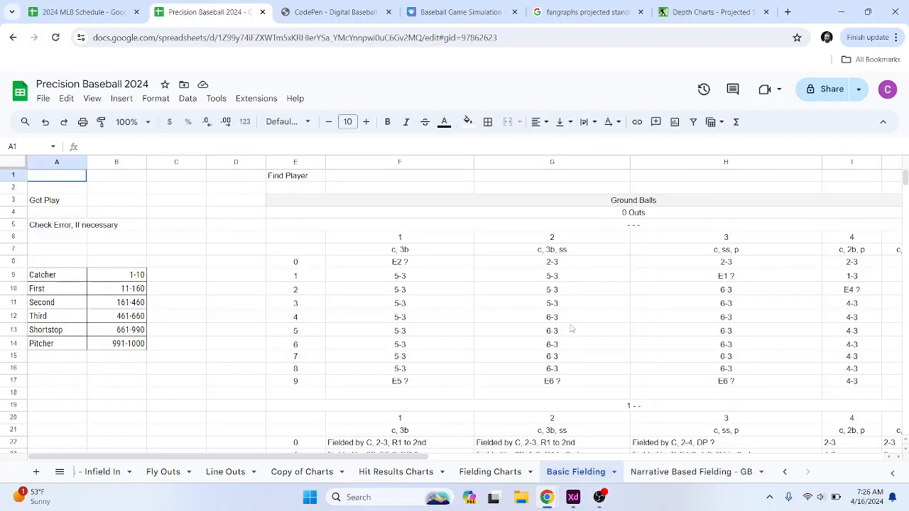
scroll(624, 397, down, 7)
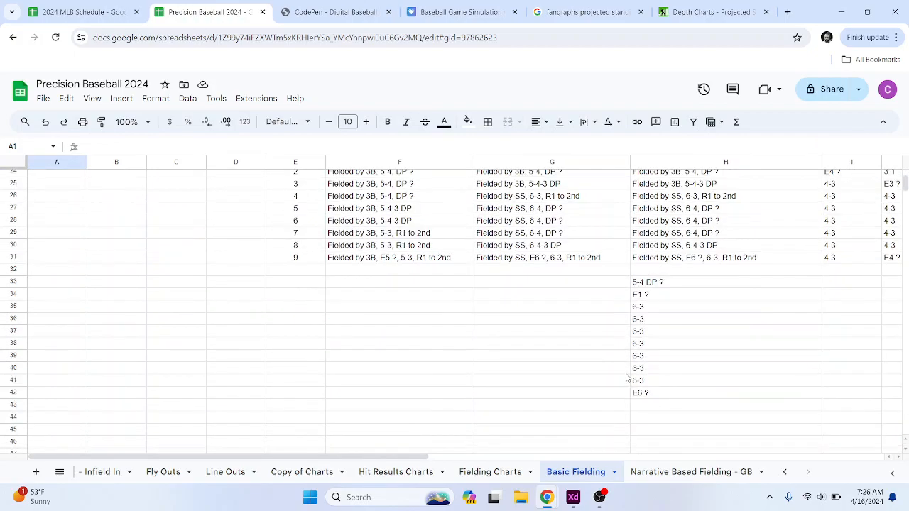
scroll(565, 404, up, 7)
Step: Review the error check and defense tables on the Fielding Charts sheet
click(485, 472)
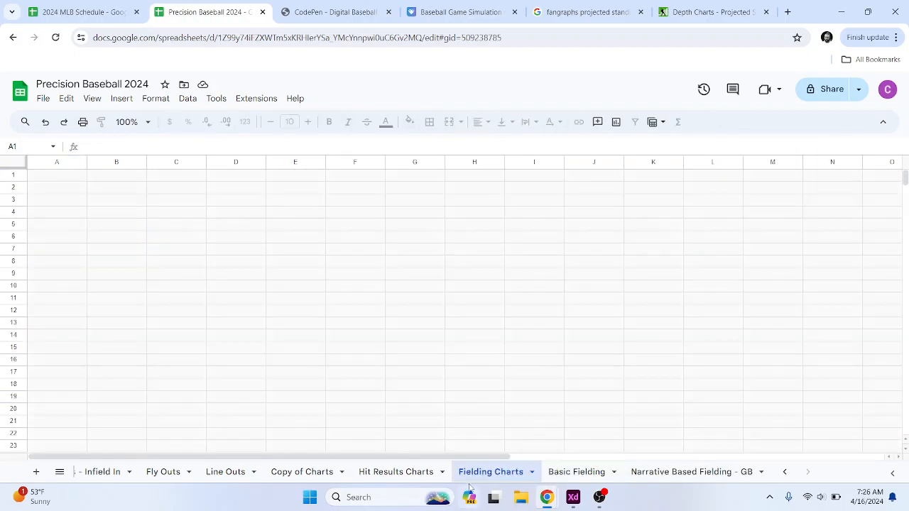
scroll(313, 320, down, 3)
scroll(337, 348, up, 3)
click(334, 451)
drag(347, 456, 287, 403)
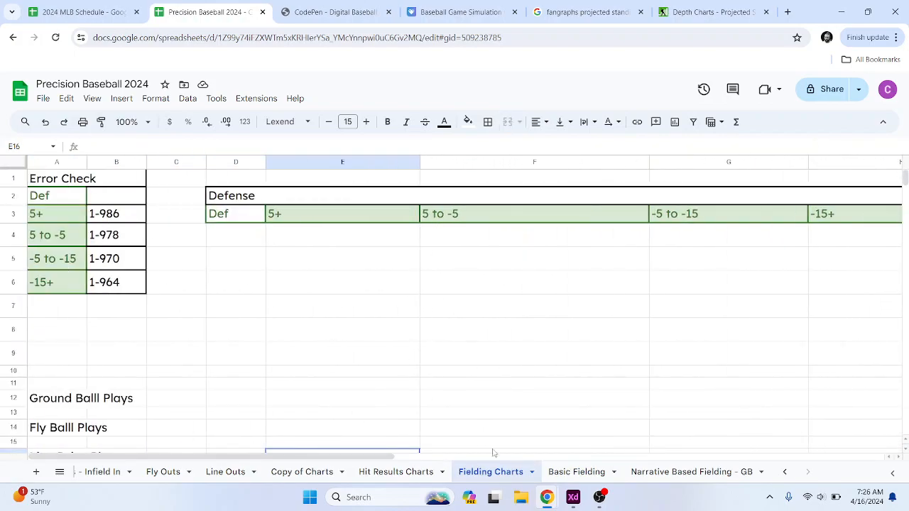
Step: Examine the Single, Double, Triple and Home Run tables on the Hit Results Charts sheet
click(395, 471)
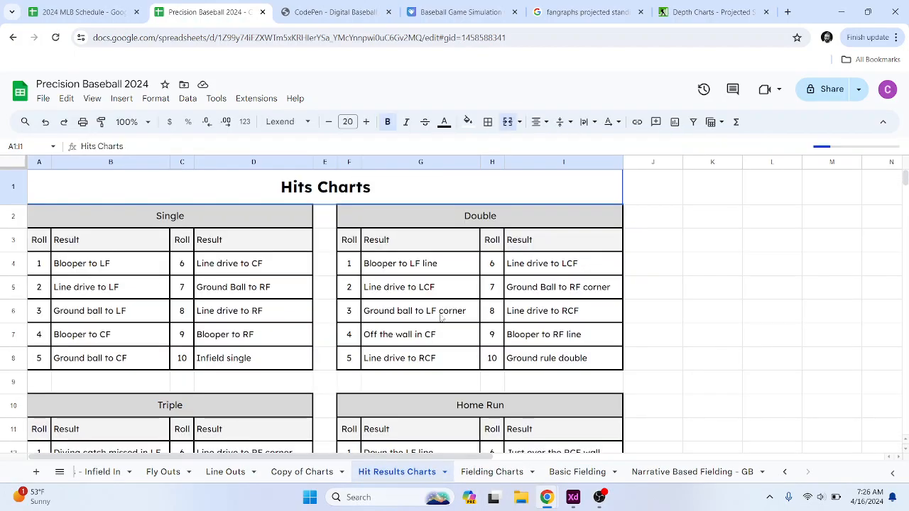
scroll(397, 305, down, 3)
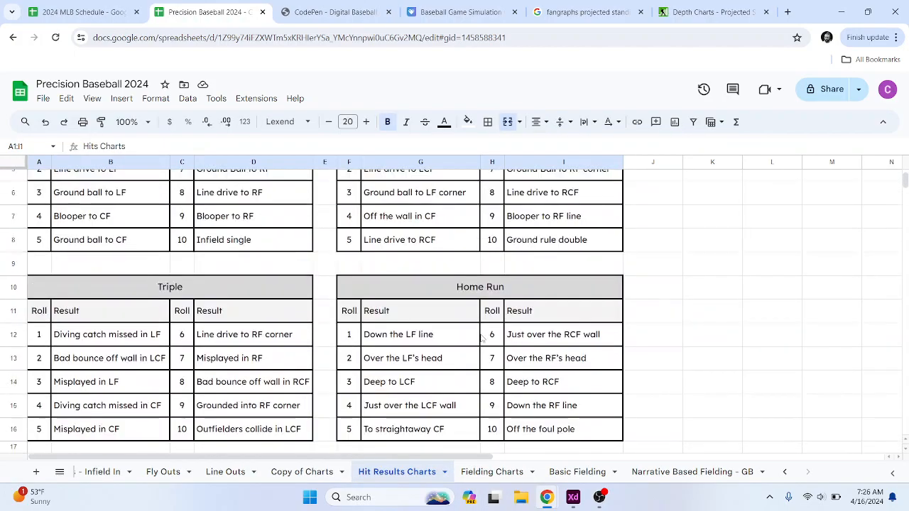
scroll(458, 356, up, 3)
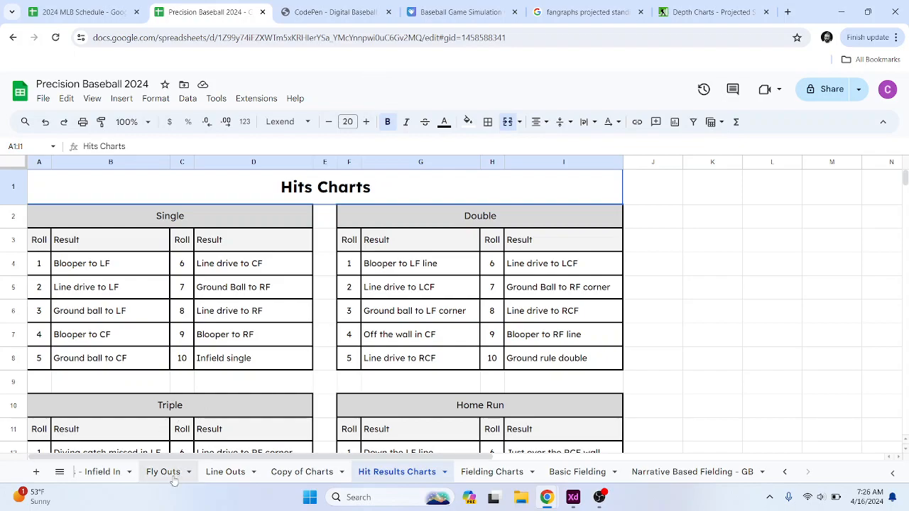
Step: Return to the 2023BatterData sheet, check the rating formula in CH2, and review the batter statistics across the columns
scroll(174, 476, up, 3)
scroll(172, 480, up, 5)
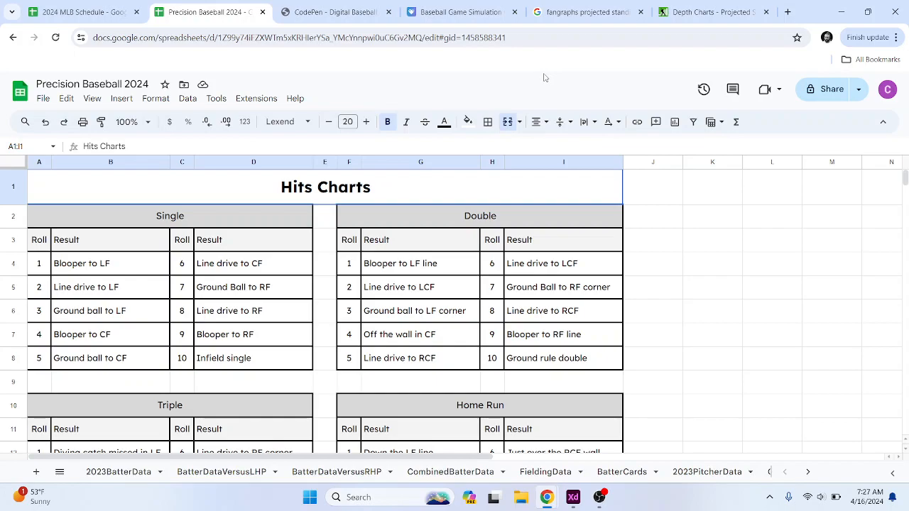
click(330, 12)
click(206, 12)
click(145, 473)
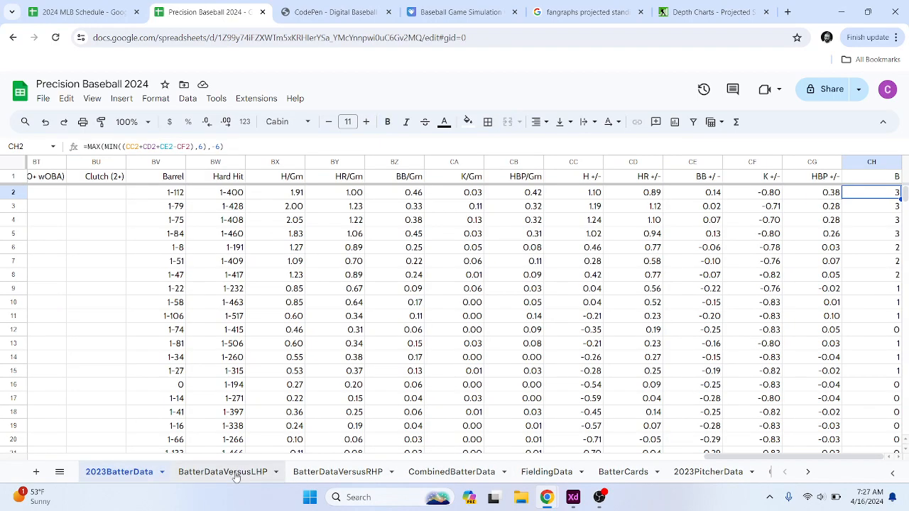
scroll(795, 384, down, 3)
scroll(798, 385, up, 3)
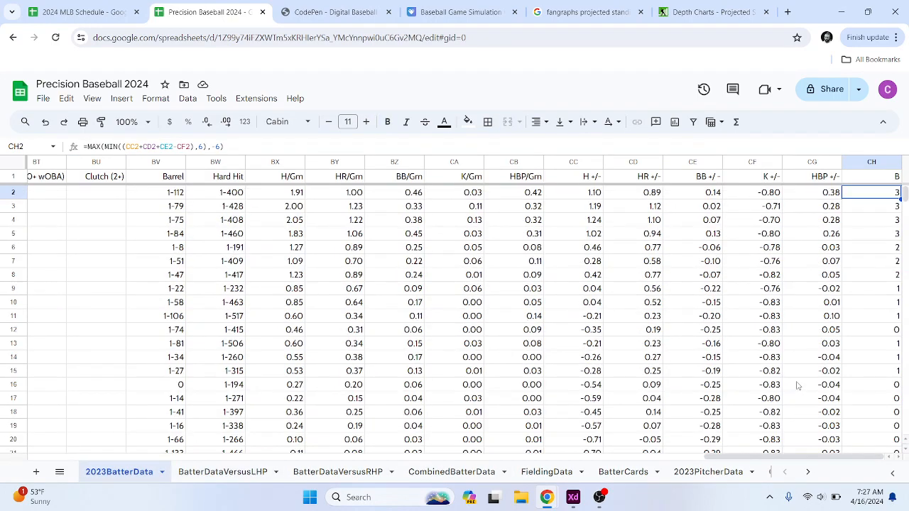
drag(779, 451, 858, 445)
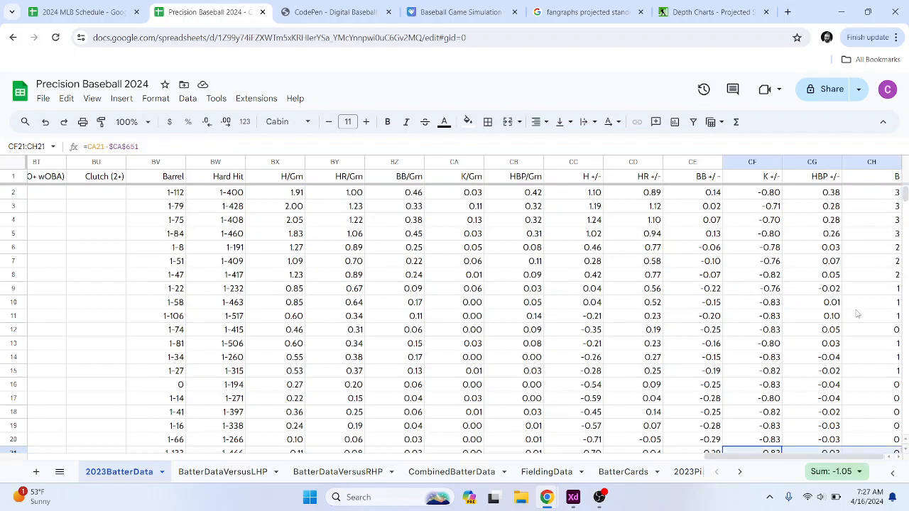
click(864, 303)
click(881, 198)
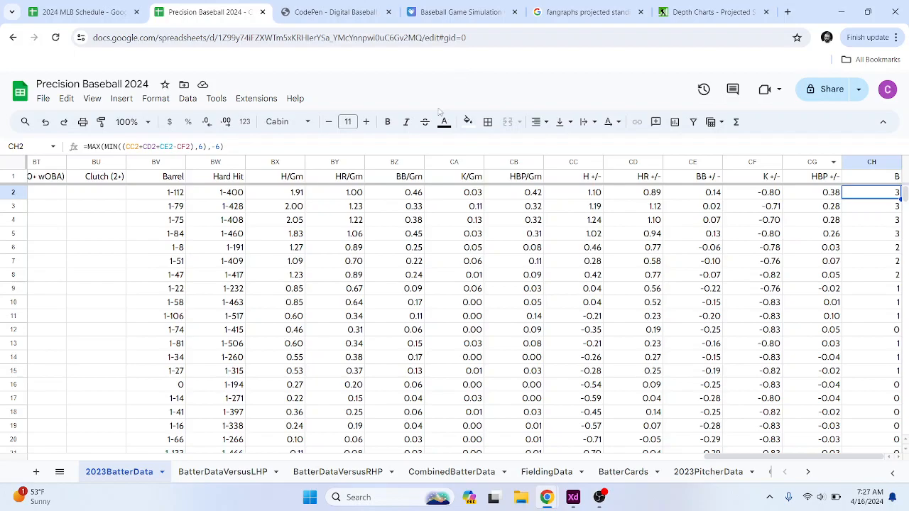
drag(754, 456, 168, 462)
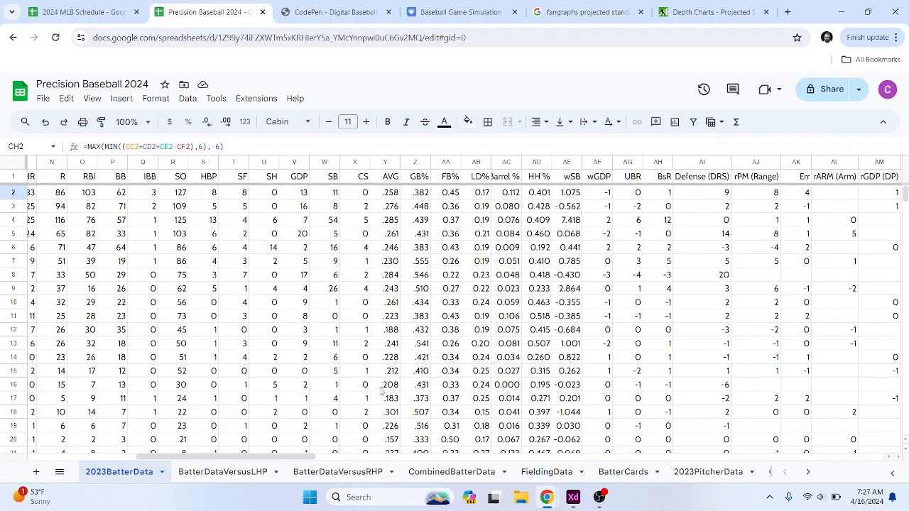
drag(309, 458, 888, 463)
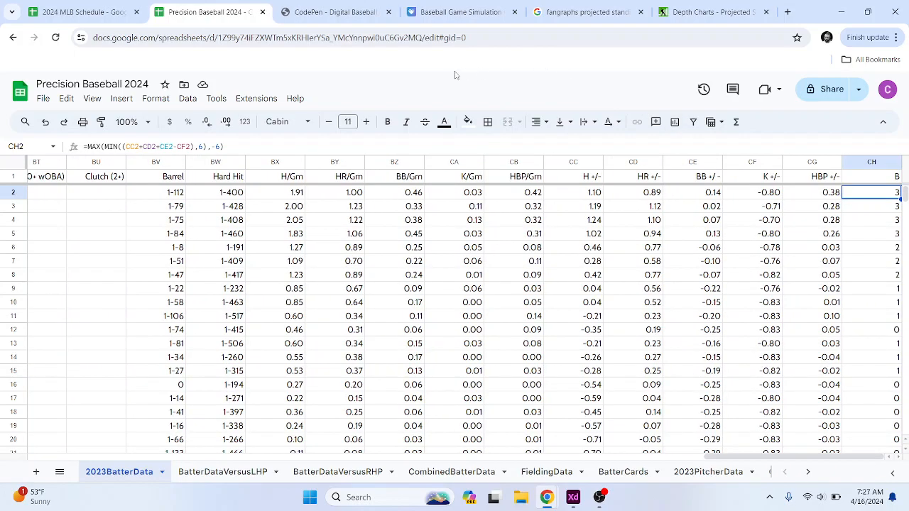